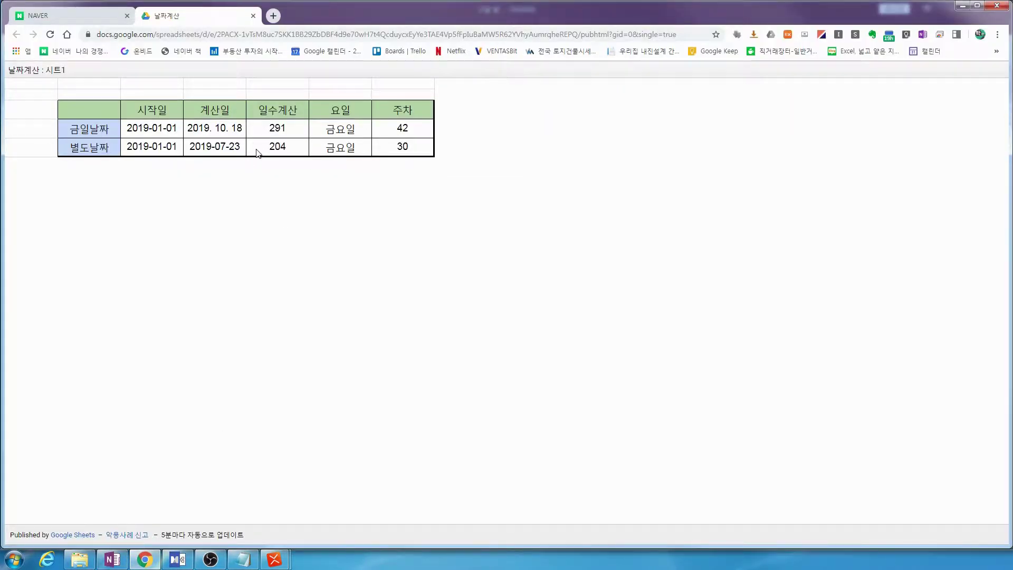
Open Google Calendar in a new browser tab and display the whole year 2019
{"action": "left_click", "coordinate": [274, 16]}
{"action": "left_click", "coordinate": [327, 51]}
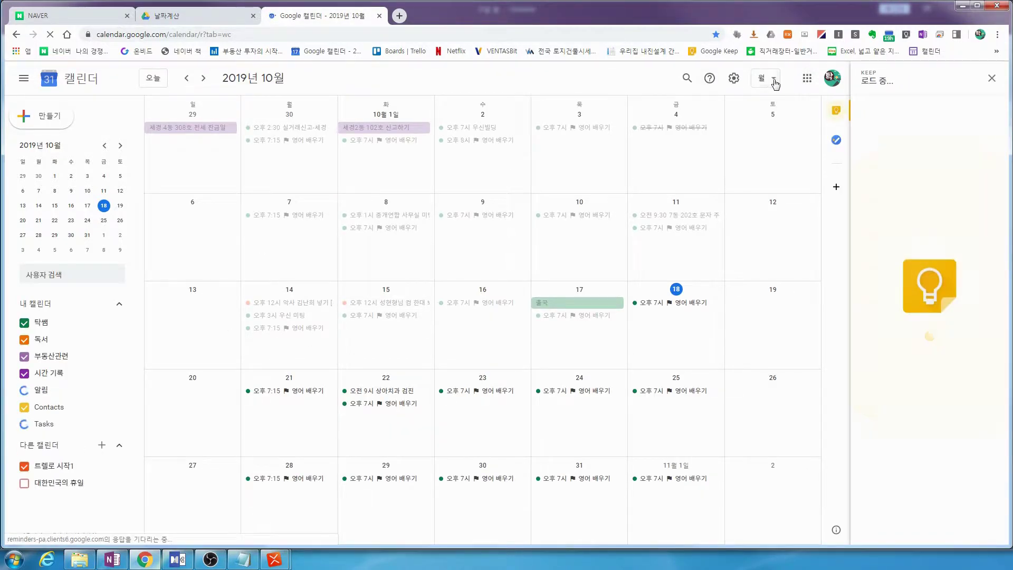
{"action": "left_click", "coordinate": [773, 80]}
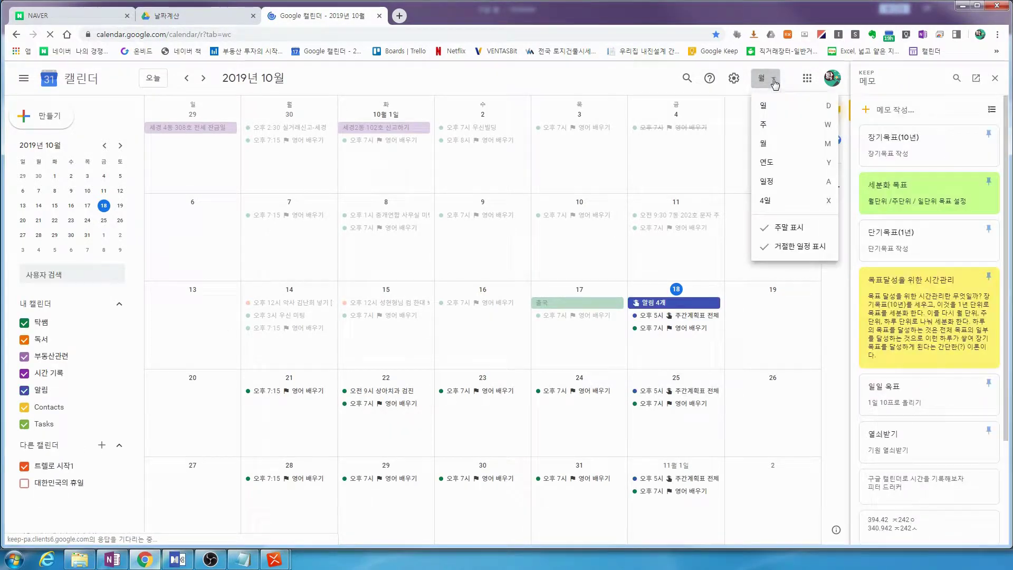
{"action": "left_click", "coordinate": [777, 166]}
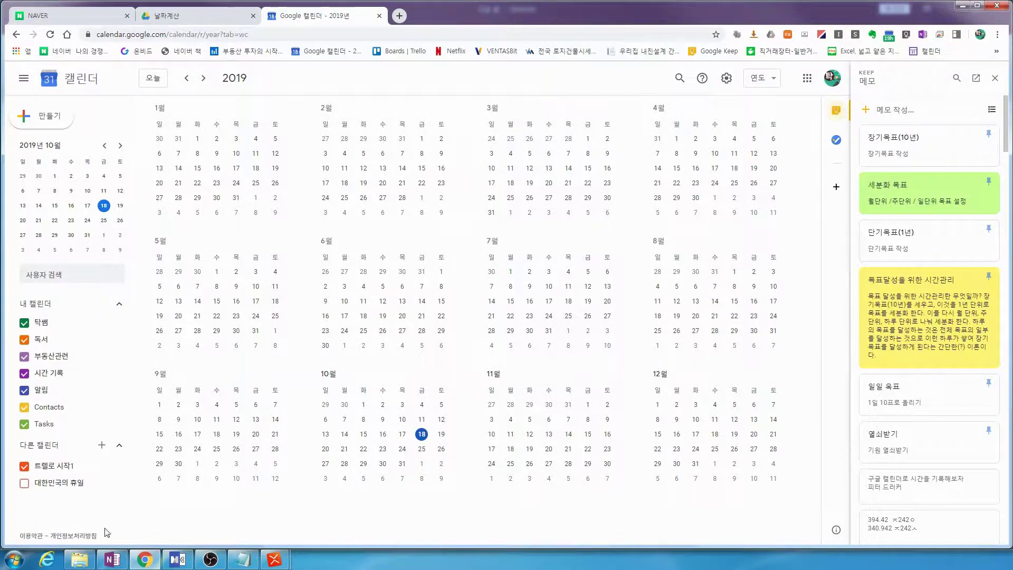
Switch to Excel and create a blank workbook
{"action": "left_click", "coordinate": [14, 560]}
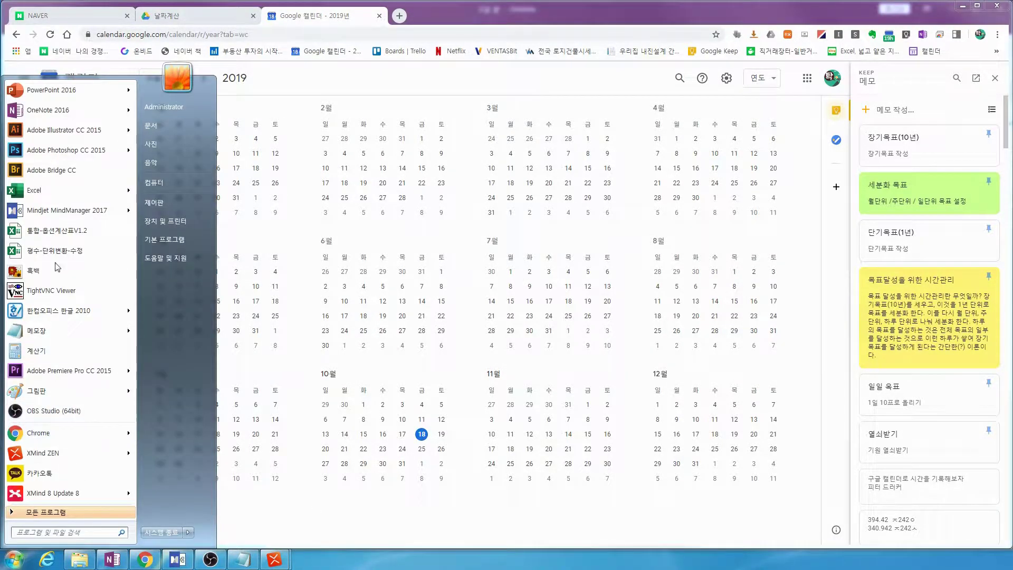
{"action": "left_click", "coordinate": [54, 193]}
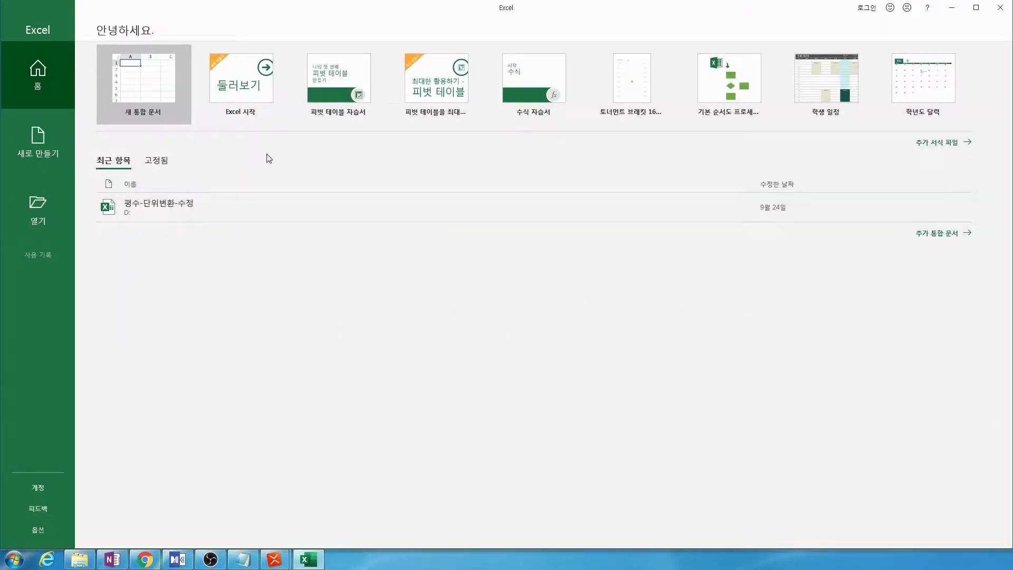
{"action": "left_click", "coordinate": [132, 88]}
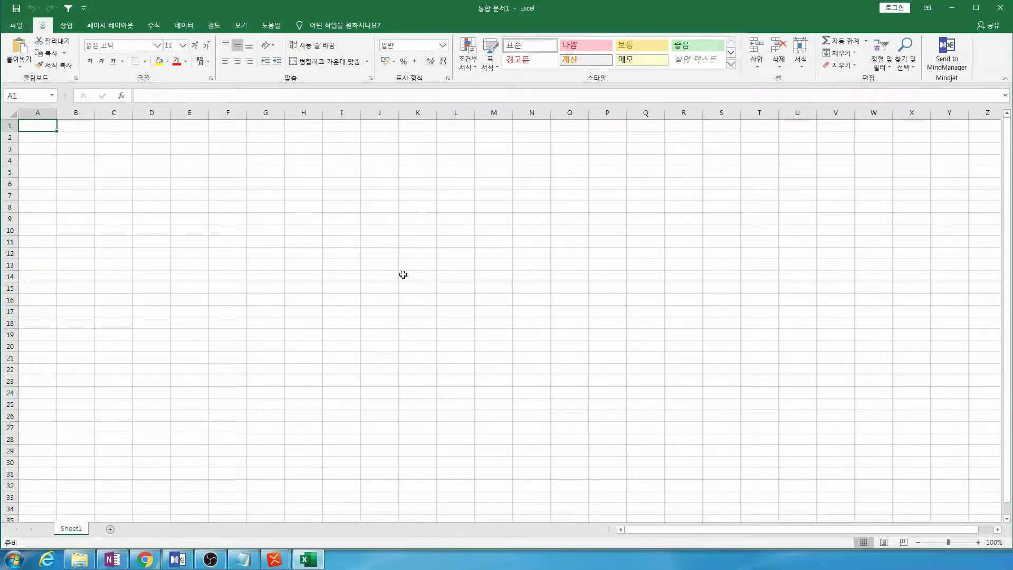
Enter the header 주차 in cell C3
{"action": "left_click", "coordinate": [129, 183]}
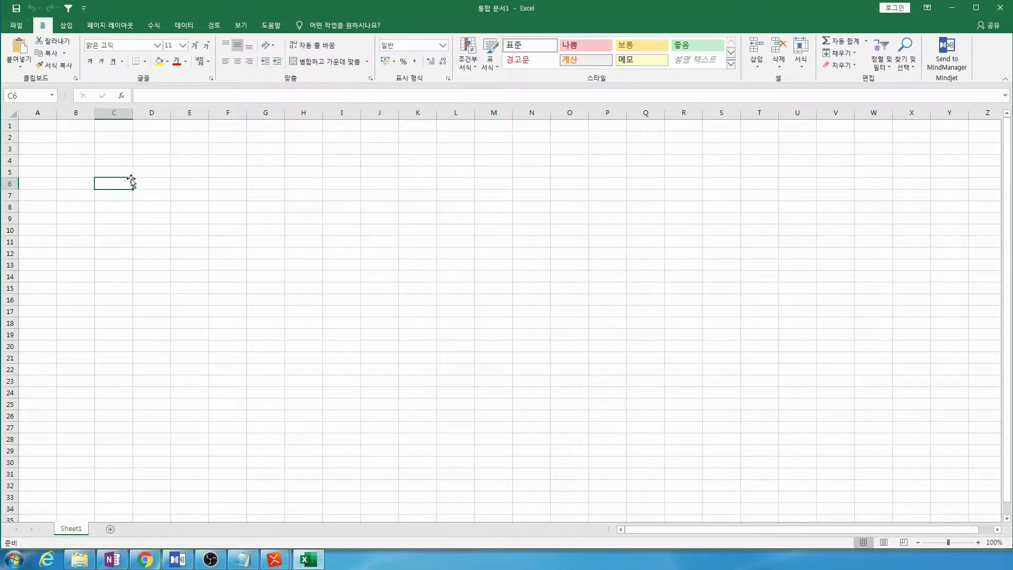
{"action": "left_click", "coordinate": [85, 151]}
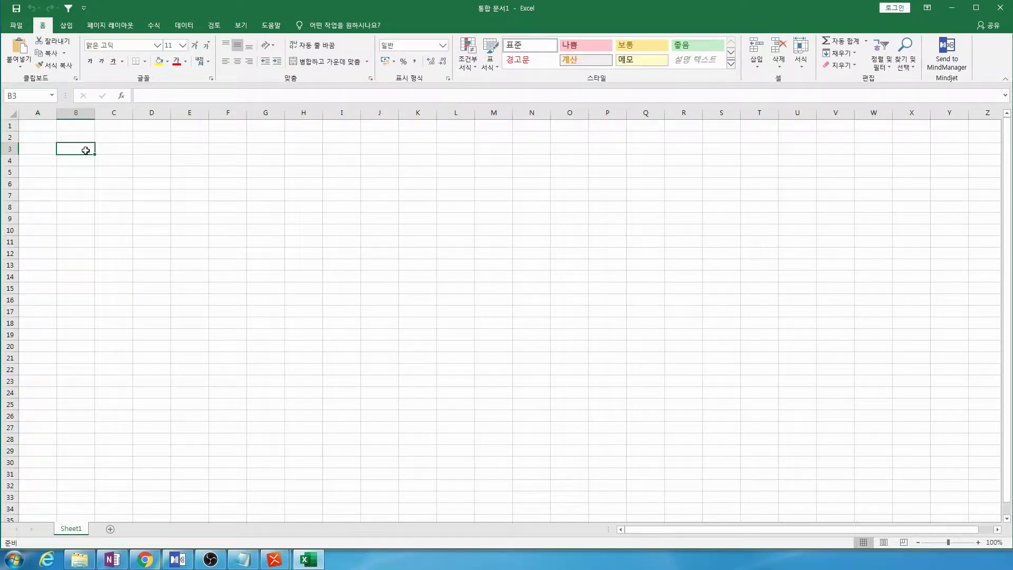
{"action": "left_click", "coordinate": [110, 149]}
{"action": "left_click", "coordinate": [125, 158]}
{"action": "left_click", "coordinate": [125, 149]}
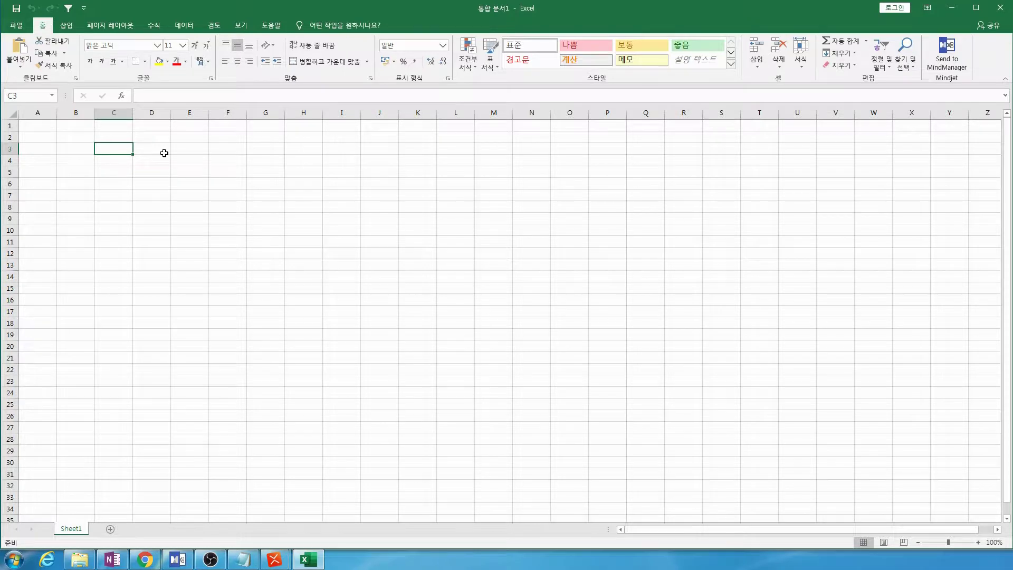
{"action": "type", "text": "wn"}
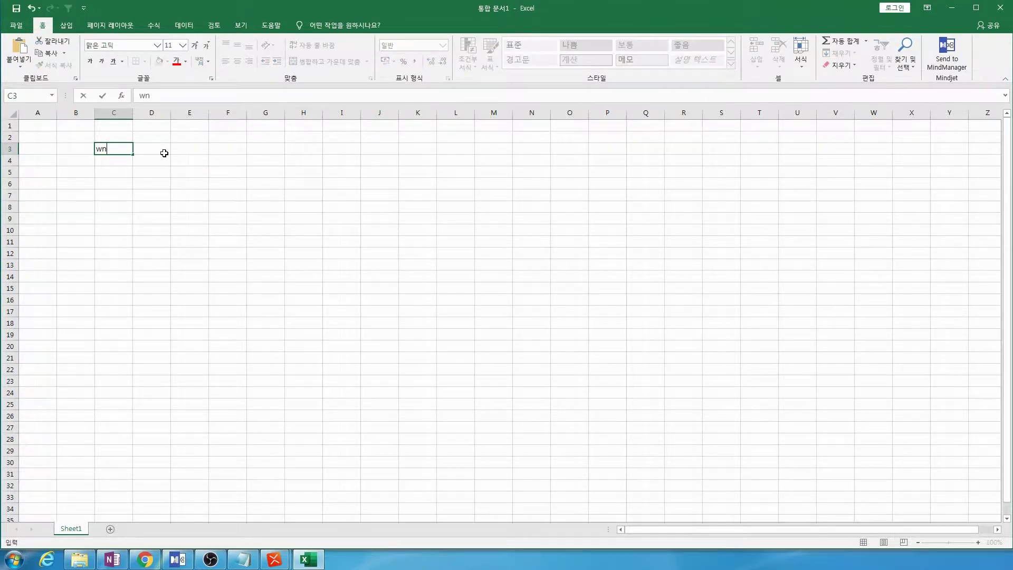
{"action": "type", "text": "주차"}
{"action": "key", "text": "Return"}
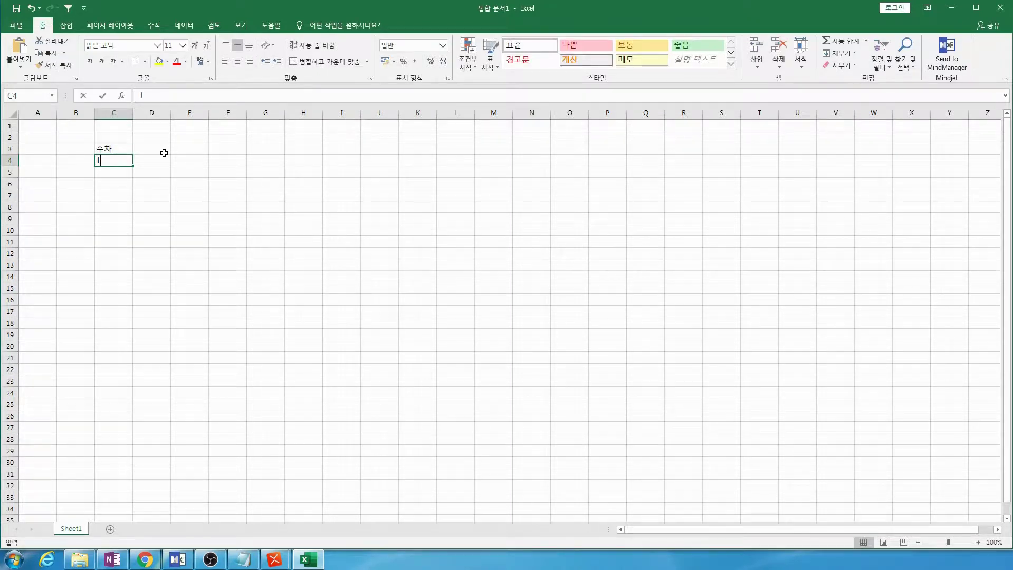
Enter 1 and 2 under the 주차 header and extend the series down to 53 in cell C56
{"action": "key", "text": "Return"}
{"action": "type", "text": "2"}
{"action": "key", "text": "Return"}
{"action": "left_click_drag", "start_coordinate": [127, 160], "coordinate": [127, 168]}
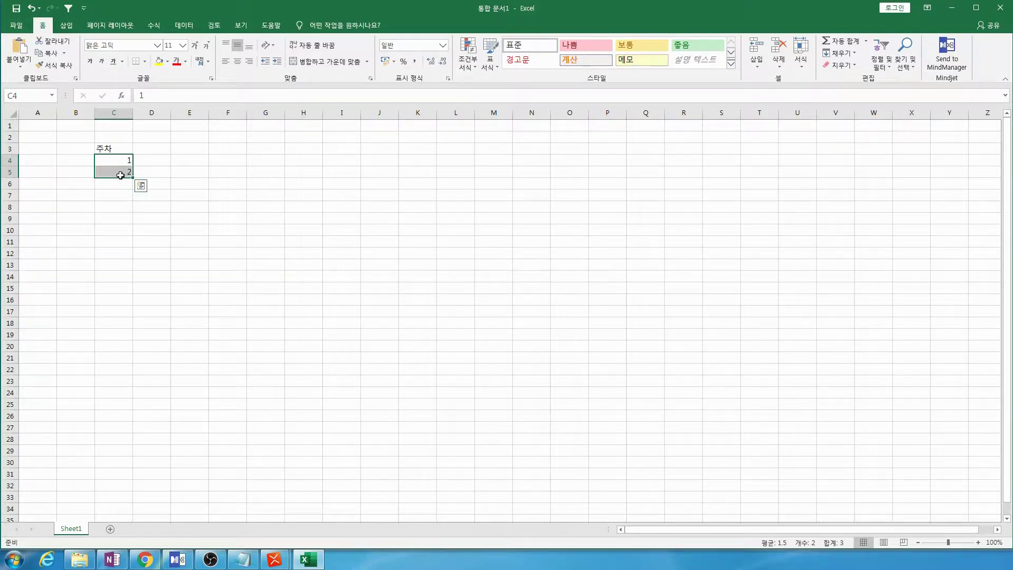
{"action": "left_click_drag", "start_coordinate": [132, 179], "coordinate": [124, 468]}
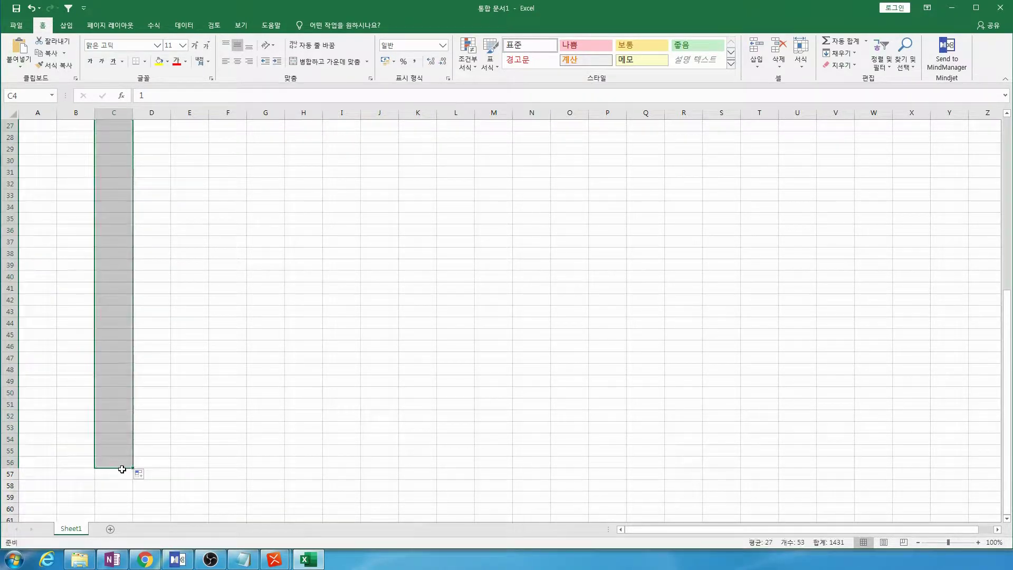
{"action": "scroll", "coordinate": [203, 409], "scroll_direction": "up", "scroll_amount": 9}
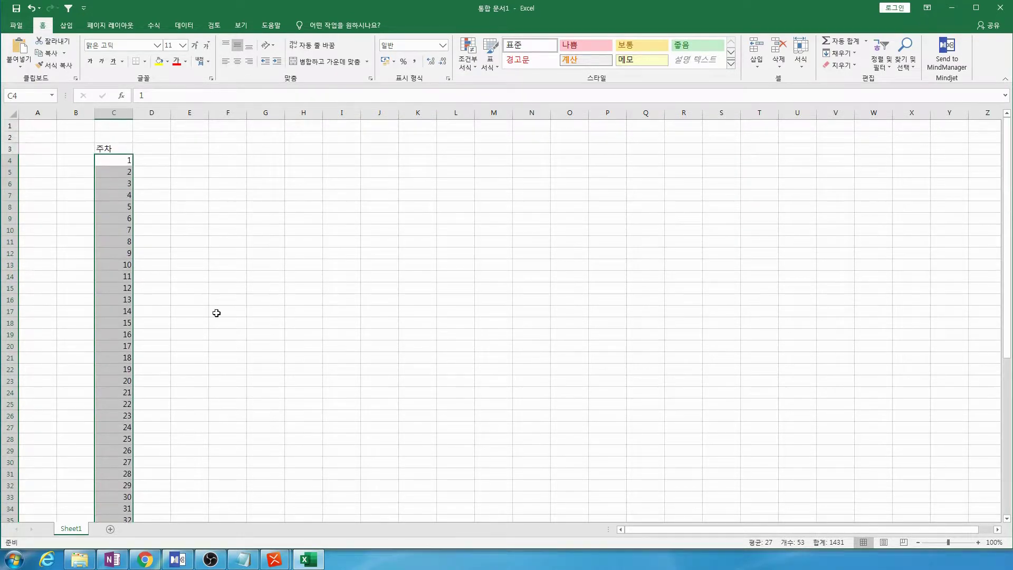
Enter 일 in D3 and 월 in E3, and fill the weekday headers across to 토 in J3
{"action": "left_click", "coordinate": [157, 151]}
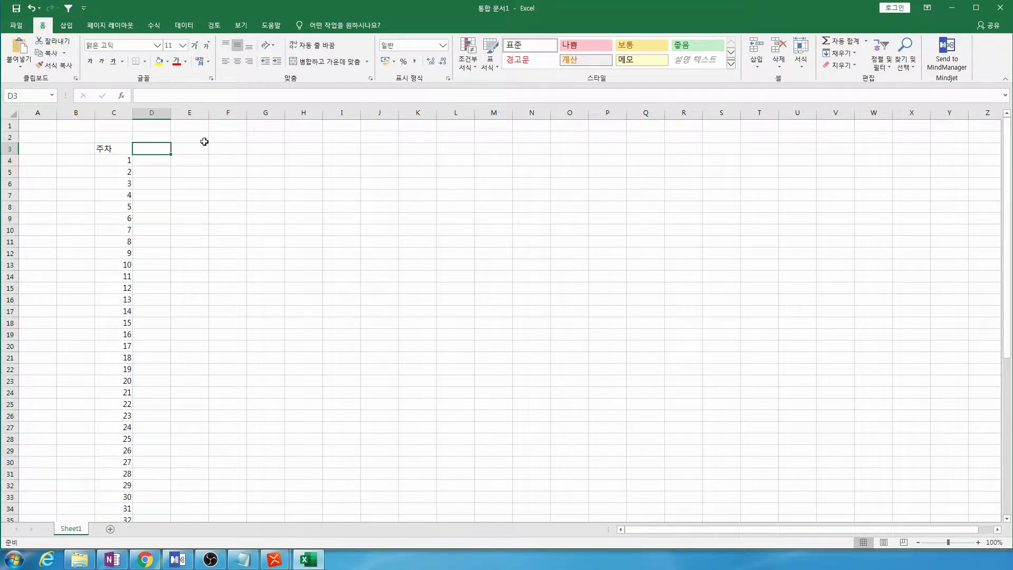
{"action": "type", "text": "일"}
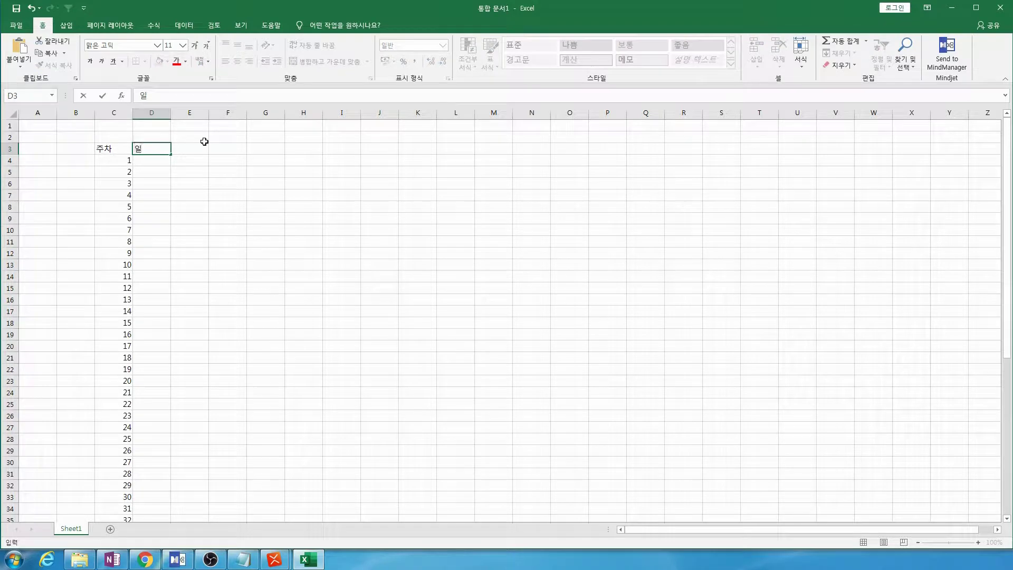
{"action": "left_click", "coordinate": [205, 144]}
{"action": "type", "text": "월"}
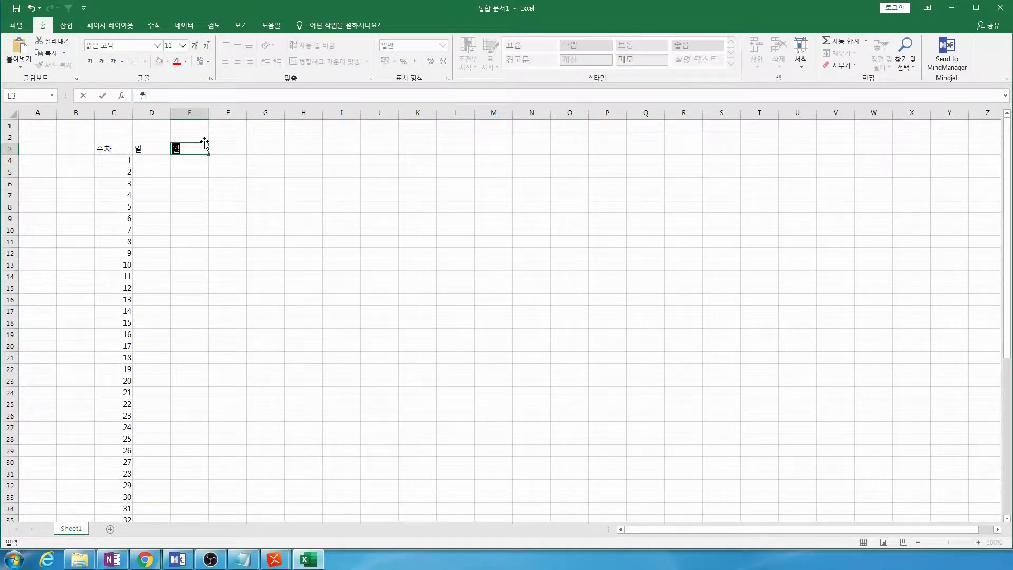
{"action": "key", "text": "Return"}
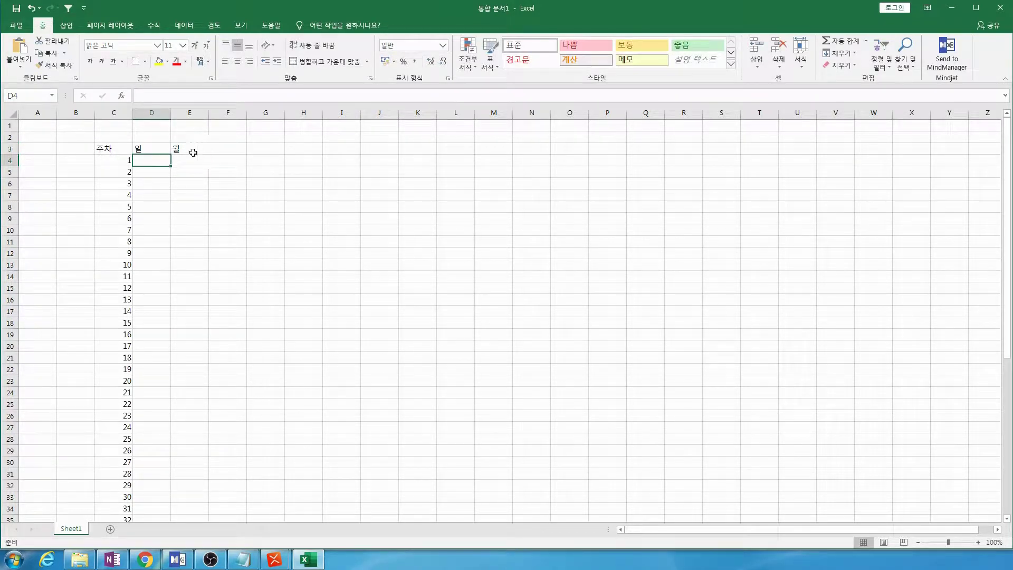
{"action": "left_click", "coordinate": [160, 149]}
{"action": "left_click_drag", "start_coordinate": [160, 149], "coordinate": [384, 149]}
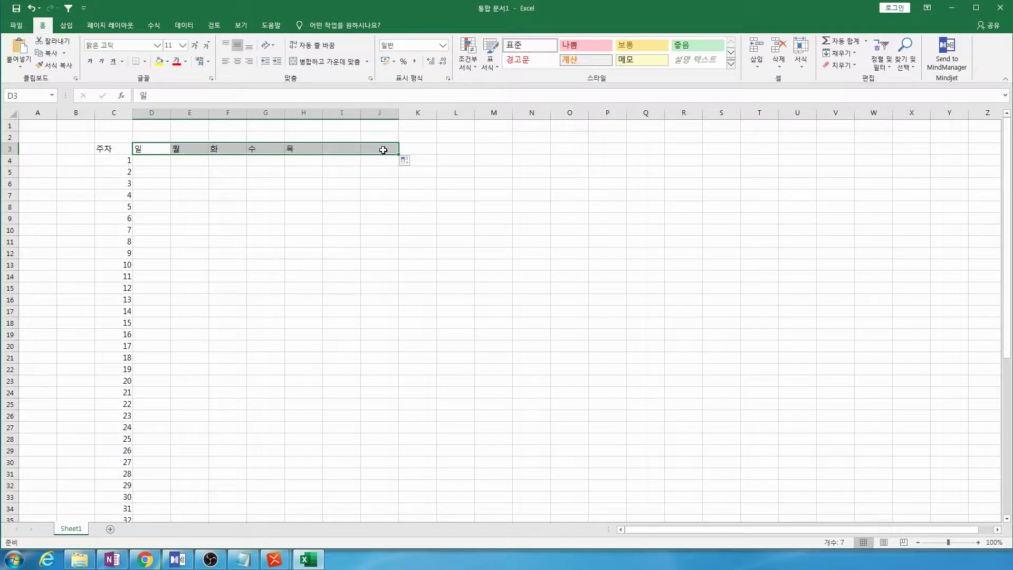
Enter the date 19-01-01 in cell D4, in the week 1 row
{"action": "left_click", "coordinate": [158, 162]}
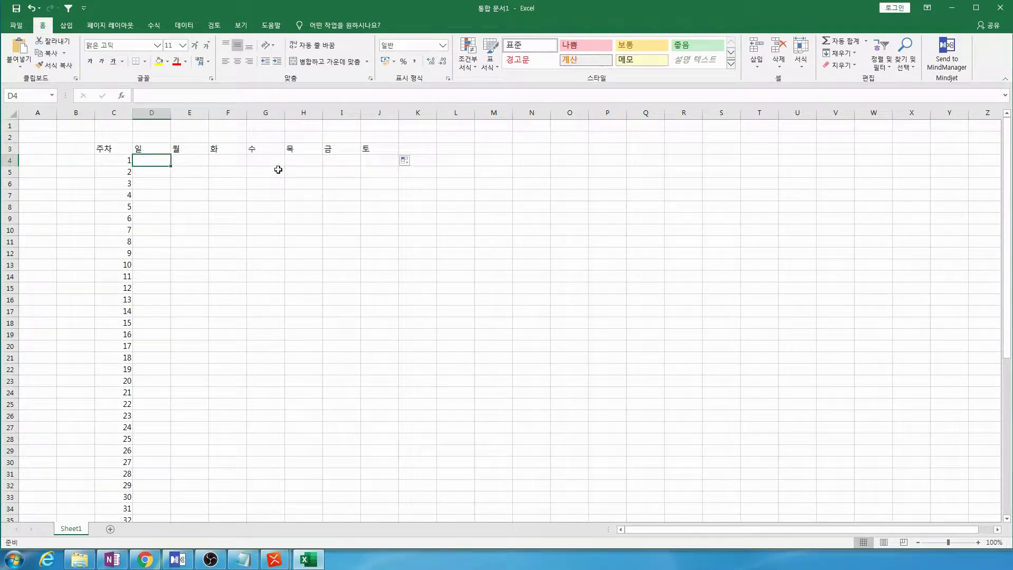
{"action": "type", "text": "19-01-01"}
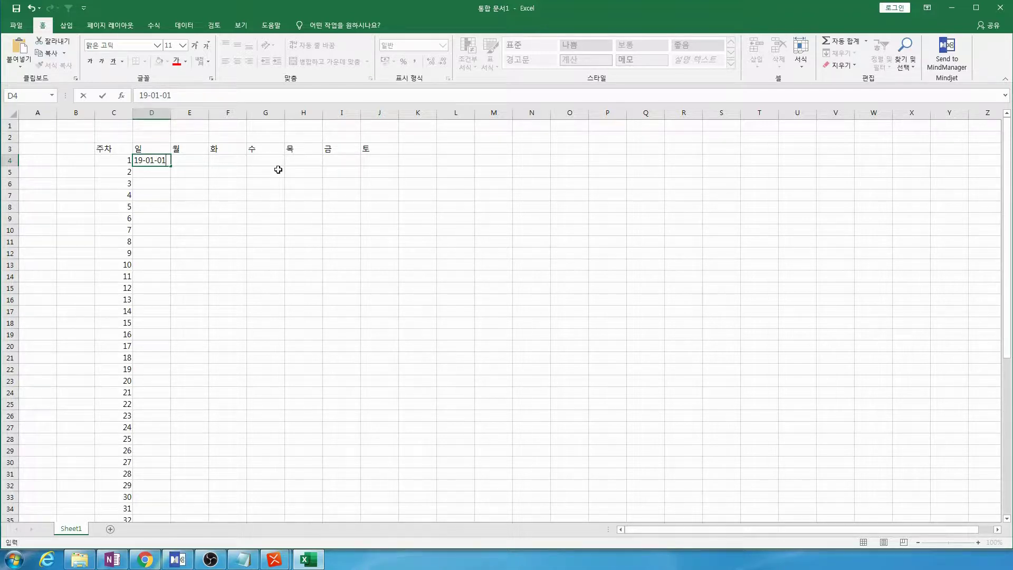
{"action": "key", "text": "Return"}
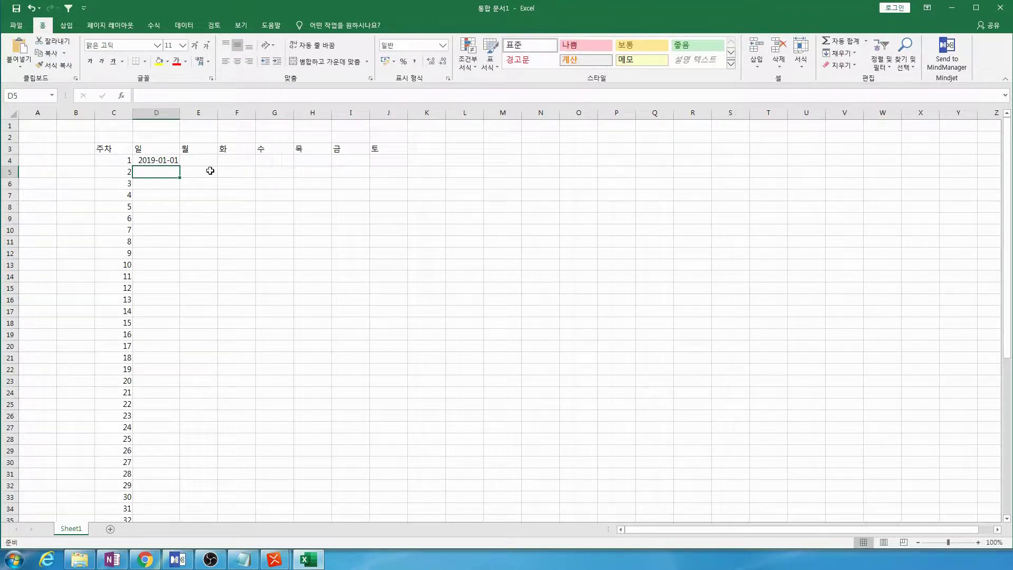
Apply the custom number format yyyy-mm-dd aaa to the date in D4 so it includes the weekday
{"action": "left_click", "coordinate": [172, 162]}
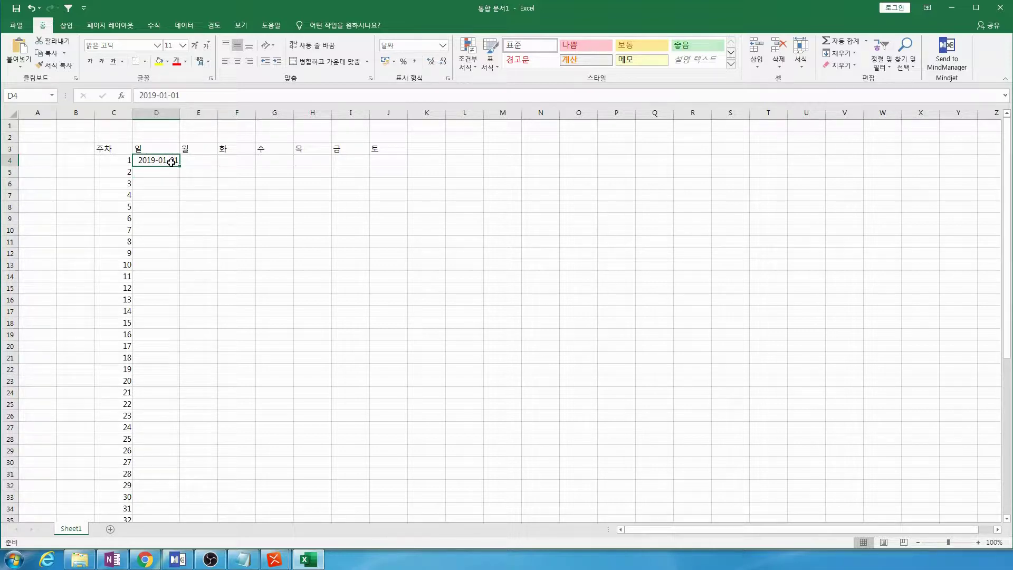
{"action": "right_click", "coordinate": [172, 163]}
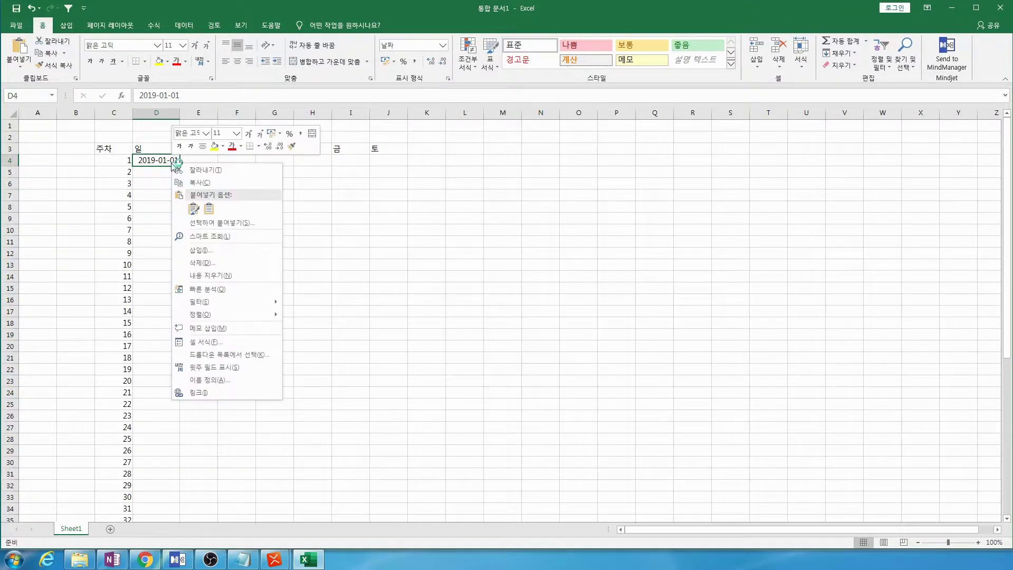
{"action": "left_click", "coordinate": [235, 340]}
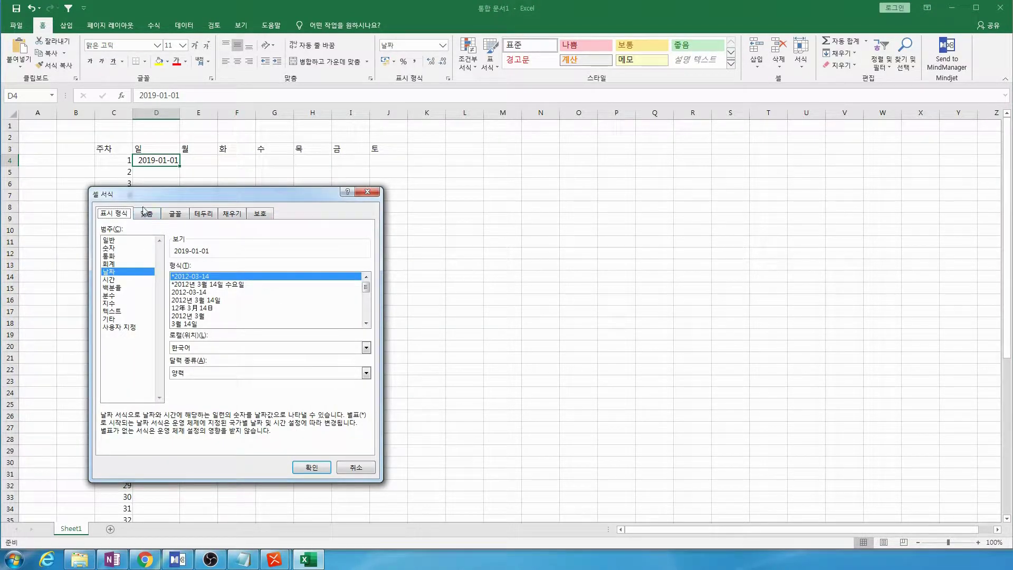
{"action": "left_click", "coordinate": [127, 328]}
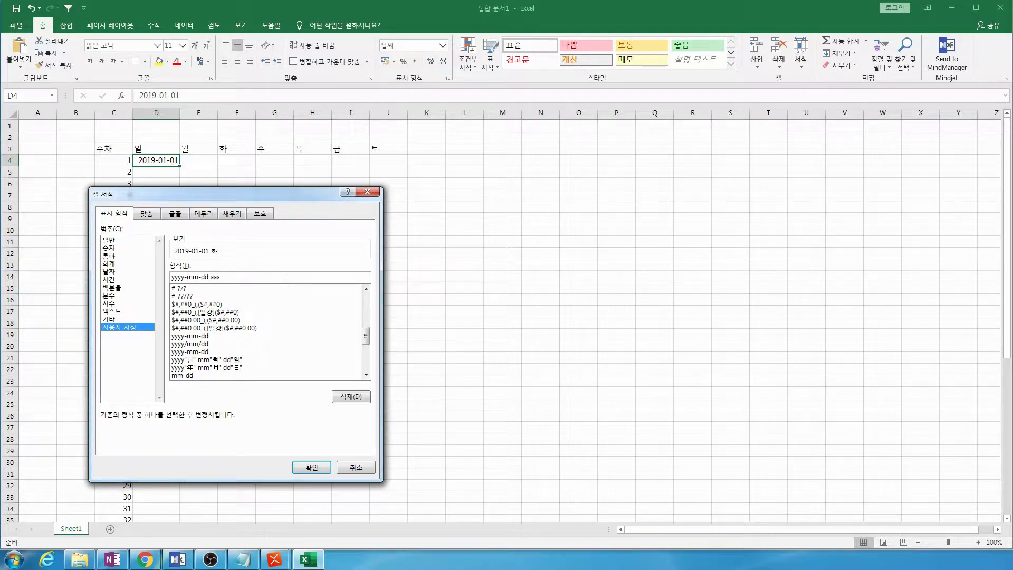
{"action": "left_click", "coordinate": [312, 467]}
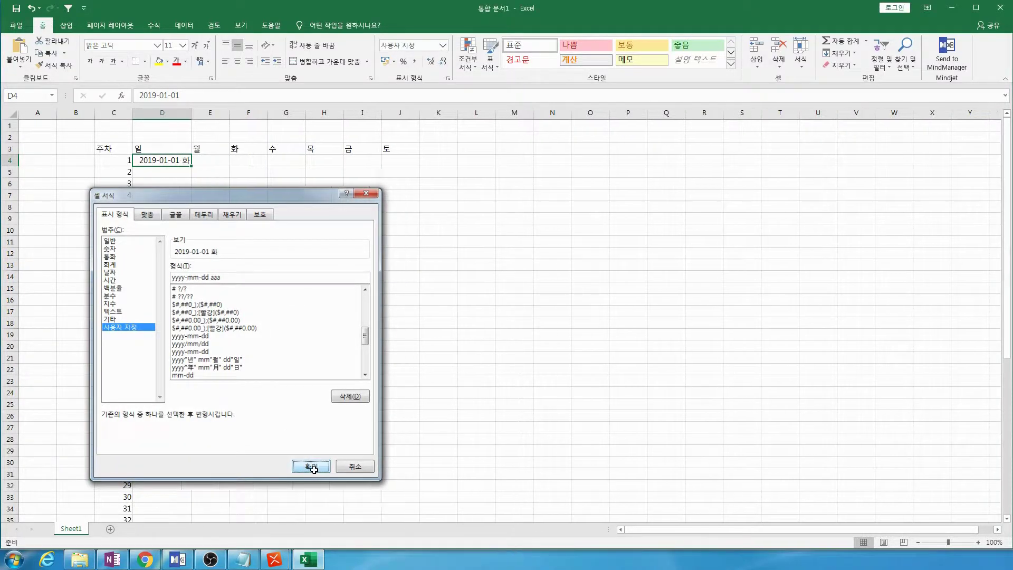
Move the date from D4 to F4 under the 화 header and autofit column F to its contents
{"action": "left_click", "coordinate": [180, 189]}
{"action": "left_click", "coordinate": [178, 163]}
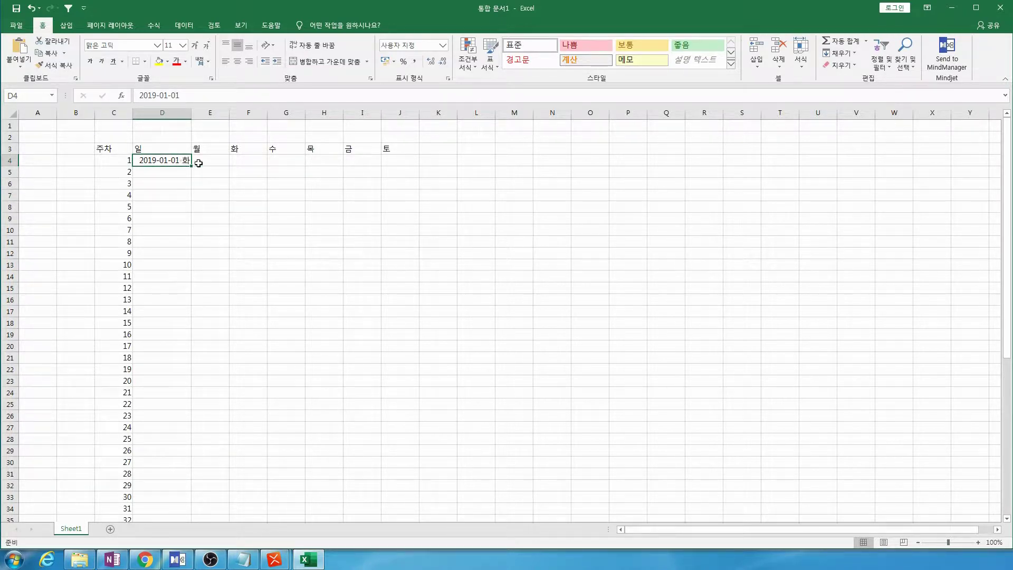
{"action": "left_click", "coordinate": [260, 161]}
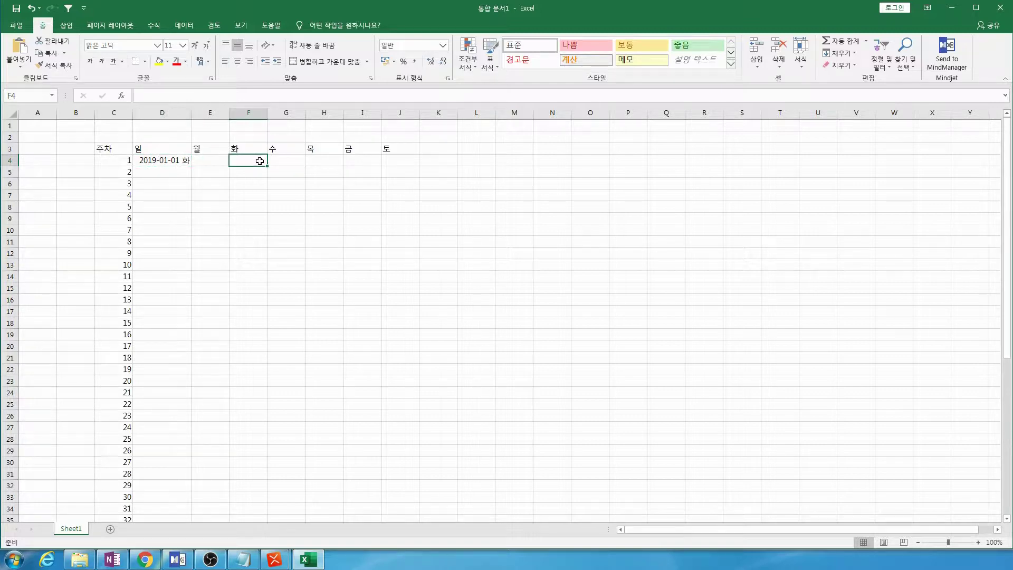
{"action": "left_click", "coordinate": [181, 161]}
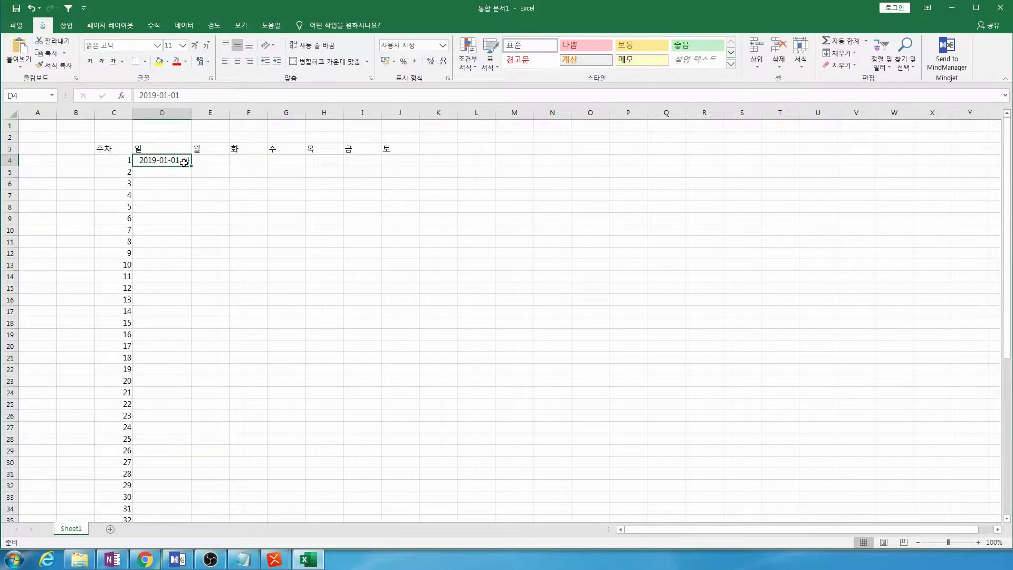
{"action": "key", "text": "ctrl+c"}
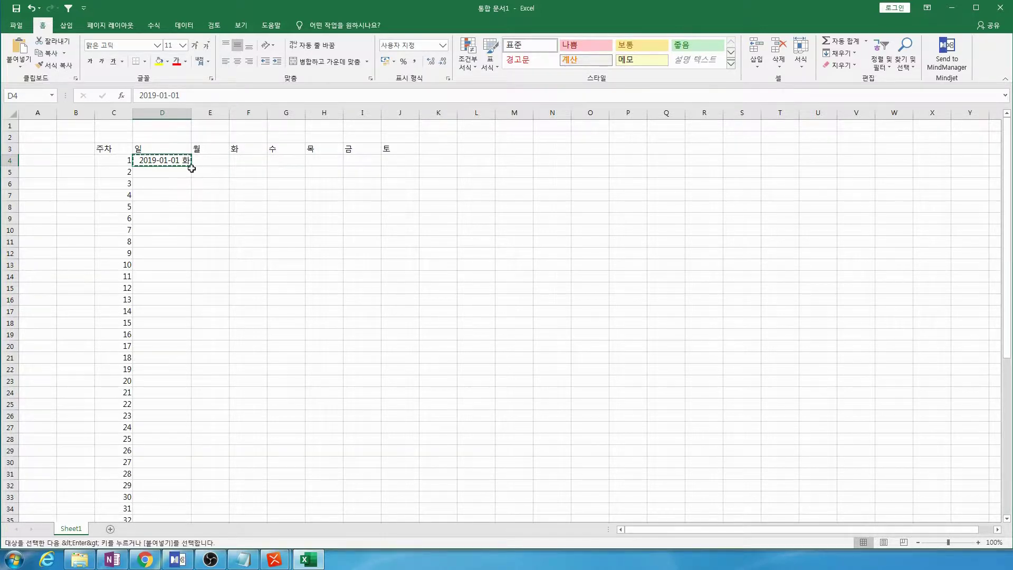
{"action": "left_click", "coordinate": [251, 159]}
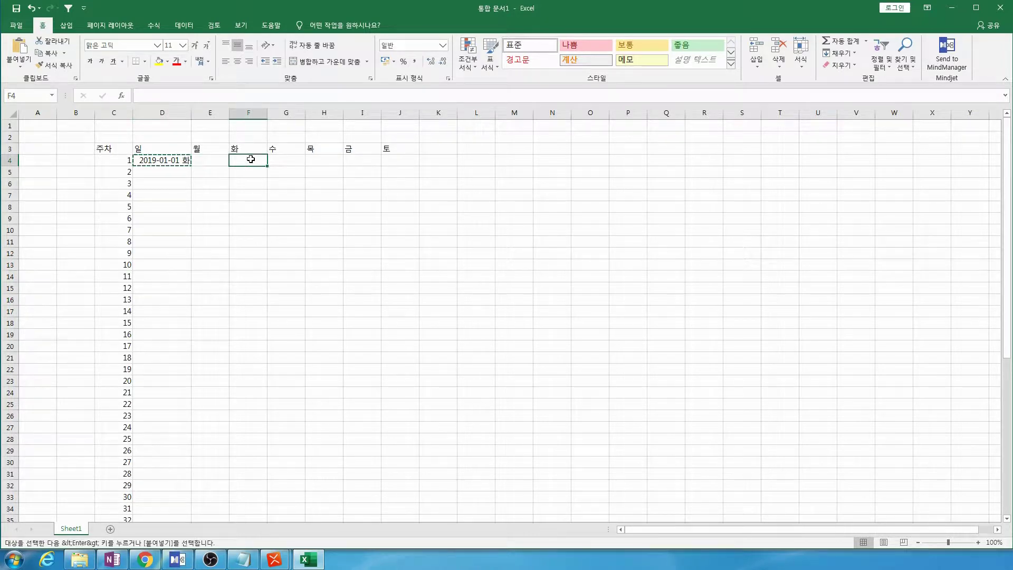
{"action": "key", "text": "ctrl+v"}
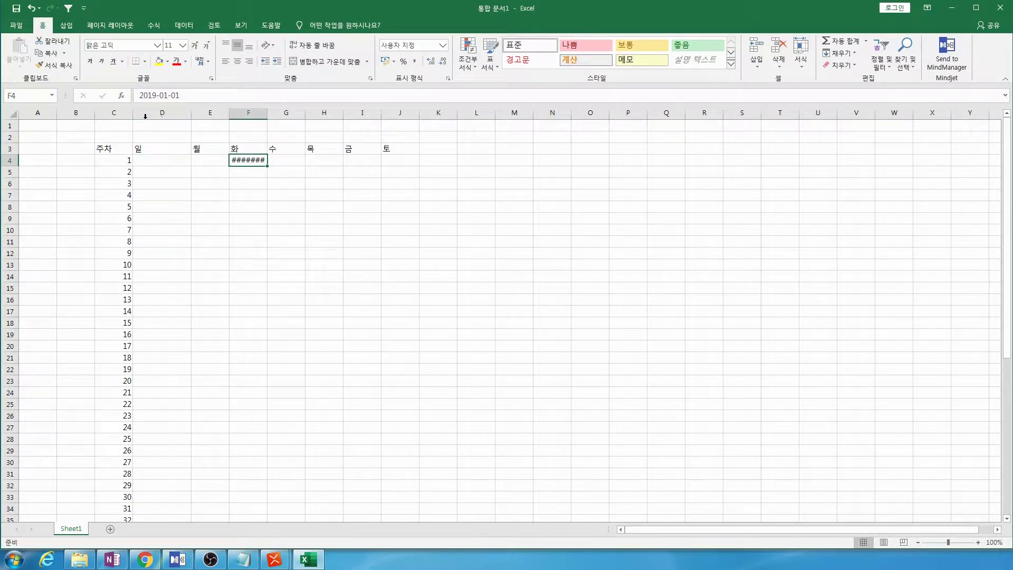
{"action": "double_click", "coordinate": [268, 113]}
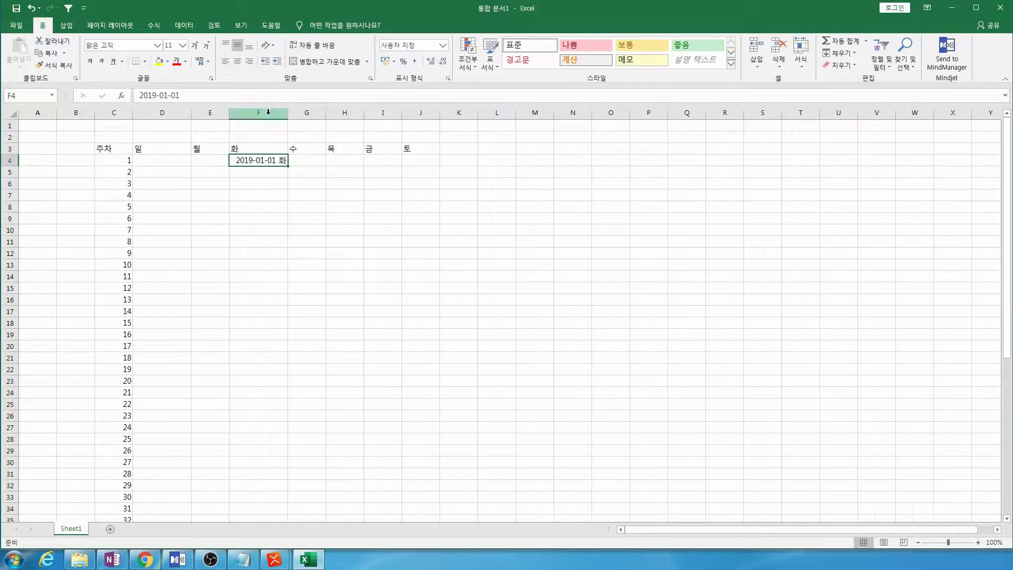
{"action": "left_click", "coordinate": [272, 170]}
{"action": "left_click", "coordinate": [275, 162]}
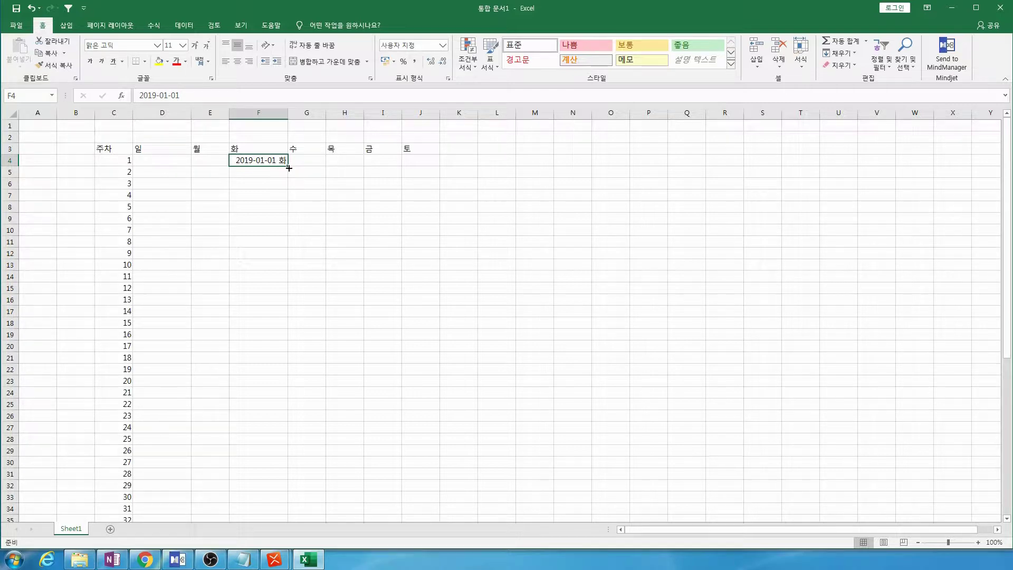
Fill the date in F4 back to D4 under the 월 and 일 headers and autofit column E
{"action": "left_click_drag", "start_coordinate": [288, 166], "coordinate": [157, 161]}
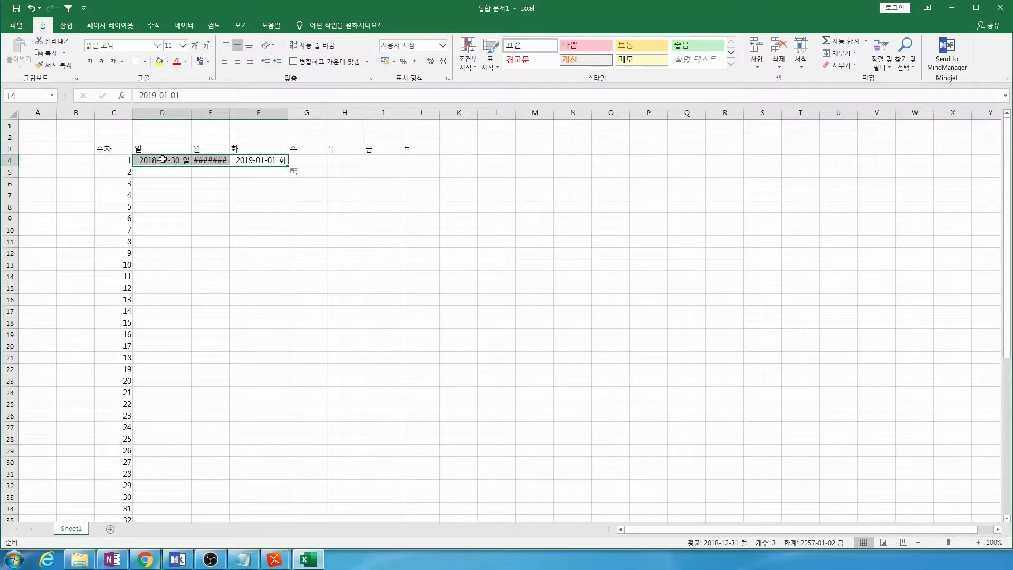
{"action": "double_click", "coordinate": [229, 113]}
{"action": "left_click", "coordinate": [214, 172]}
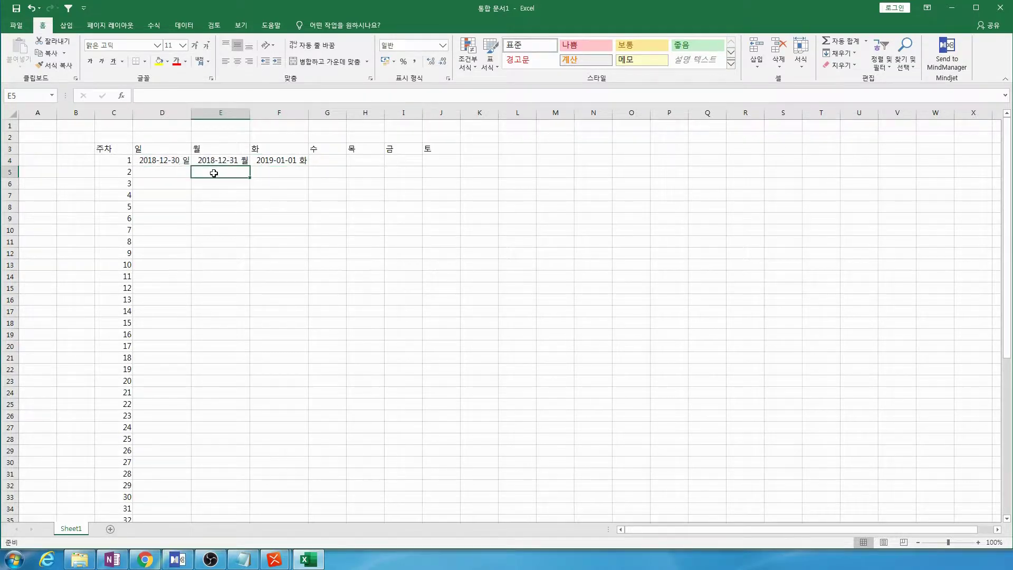
{"action": "left_click", "coordinate": [185, 163]}
{"action": "left_click", "coordinate": [233, 162]}
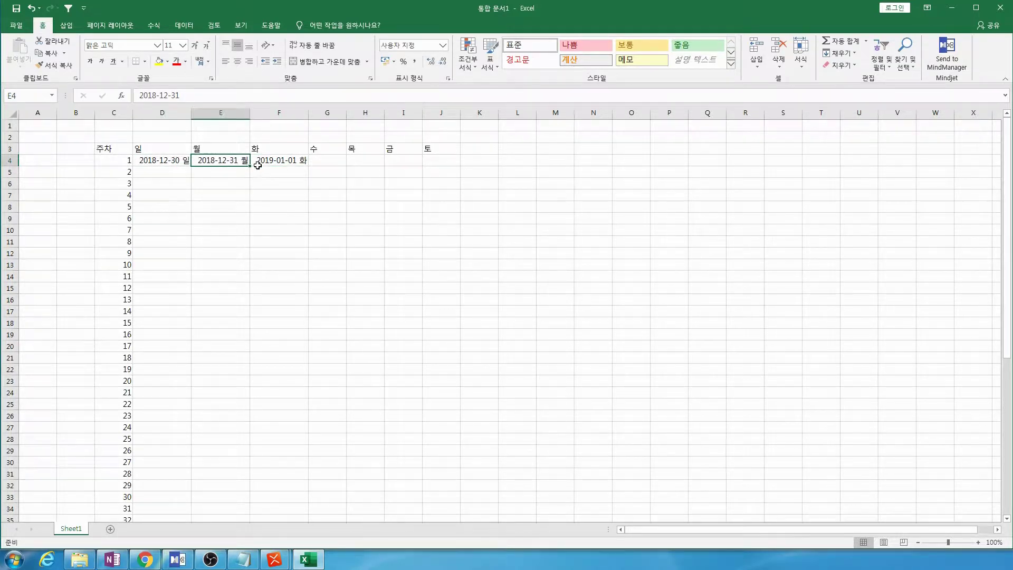
Fill the week 1 dates from F4 across to J4 and autofit all columns of the sheet
{"action": "left_click", "coordinate": [279, 164]}
{"action": "left_click_drag", "start_coordinate": [308, 168], "coordinate": [448, 161]}
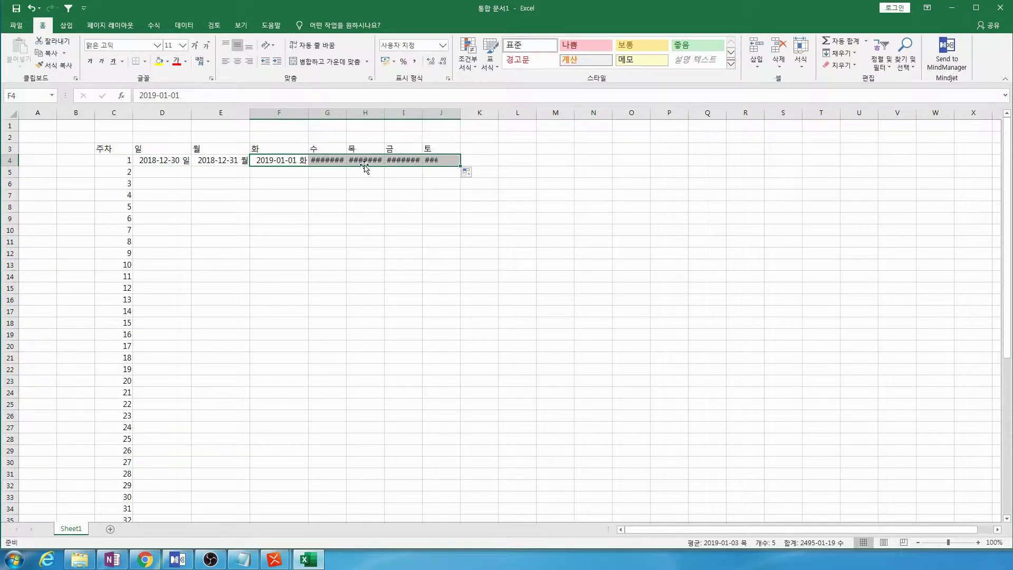
{"action": "double_click", "coordinate": [346, 115]}
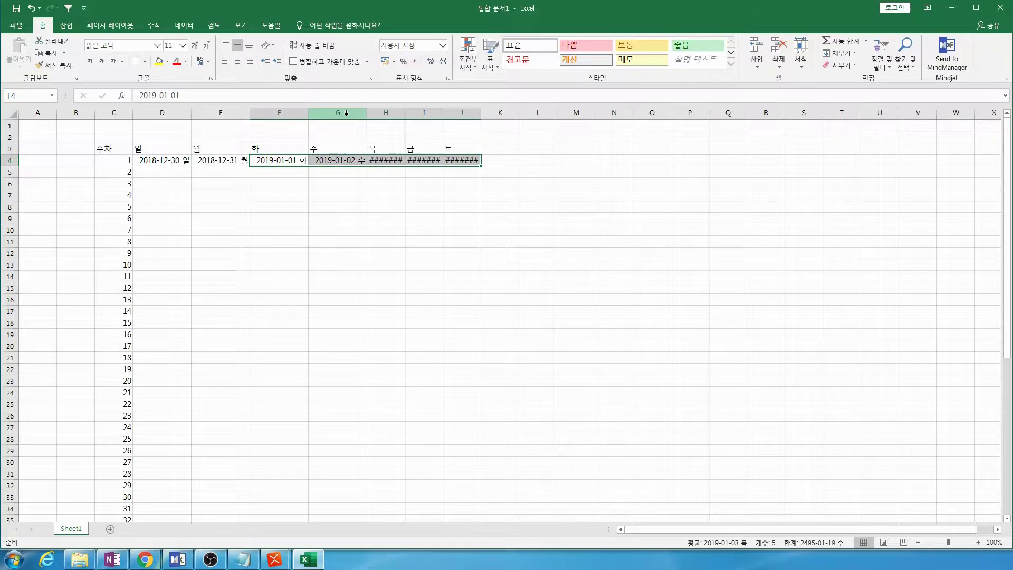
{"action": "left_click", "coordinate": [11, 113]}
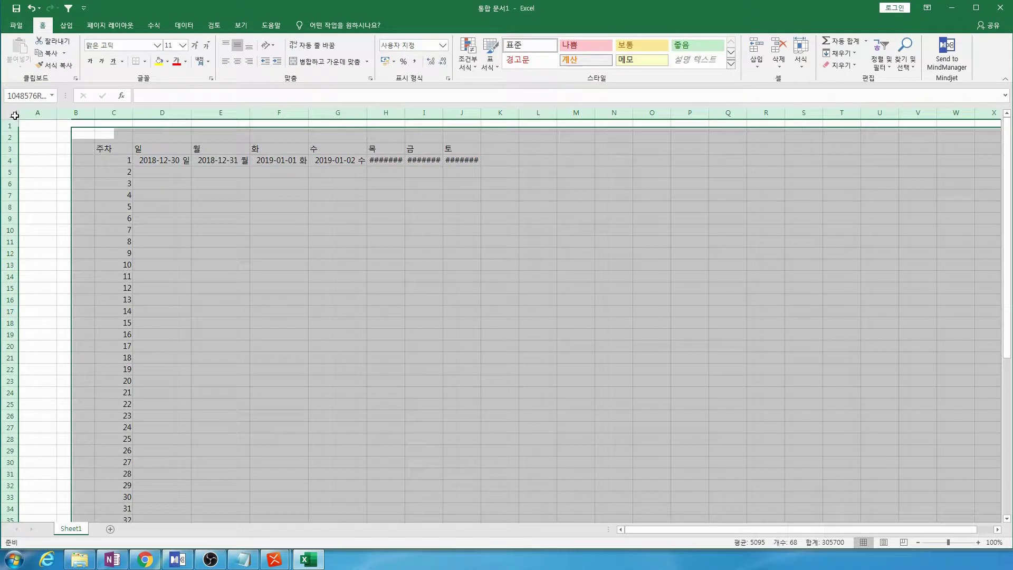
{"action": "double_click", "coordinate": [309, 113]}
{"action": "left_click", "coordinate": [389, 183]}
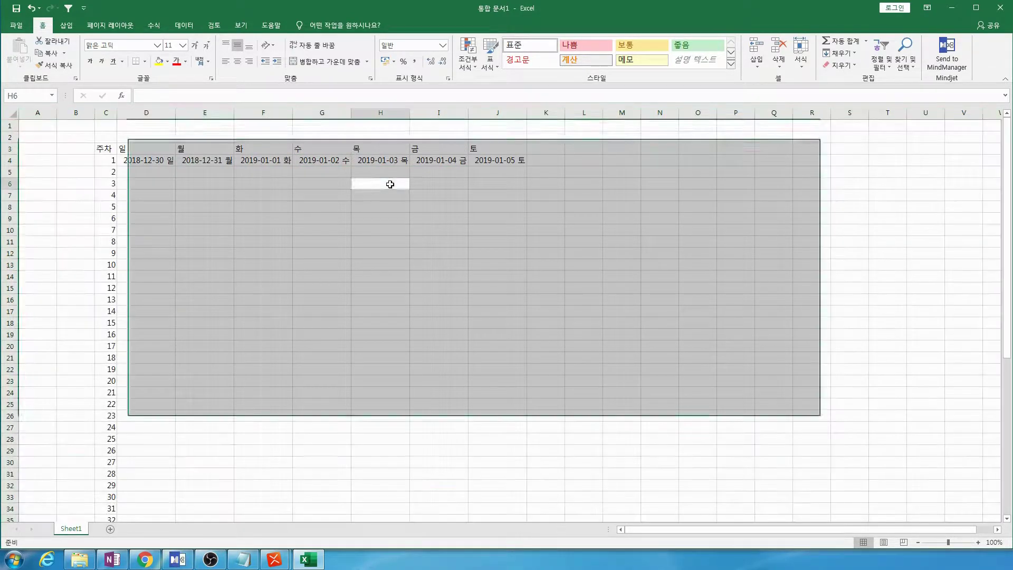
Enter the date 19-01-06 in cell D5, under the 일 header in the week 2 row
{"action": "left_click", "coordinate": [275, 164]}
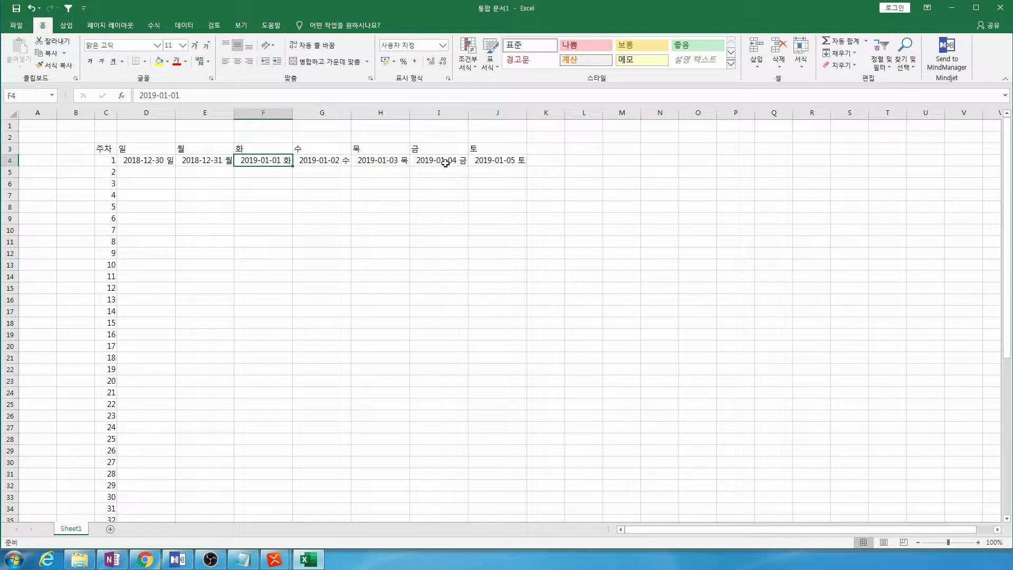
{"action": "left_click", "coordinate": [506, 161]}
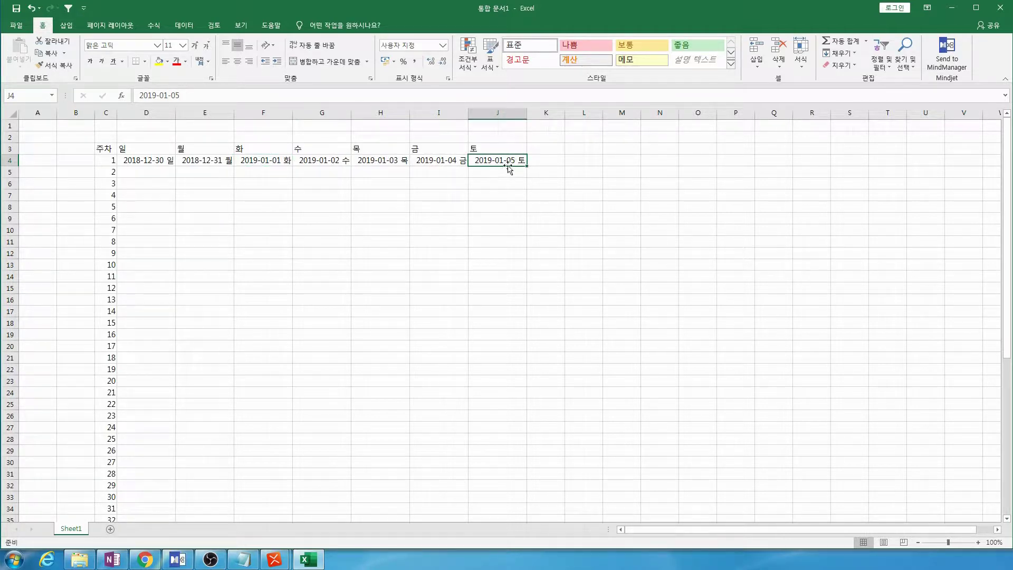
{"action": "left_click", "coordinate": [163, 175]}
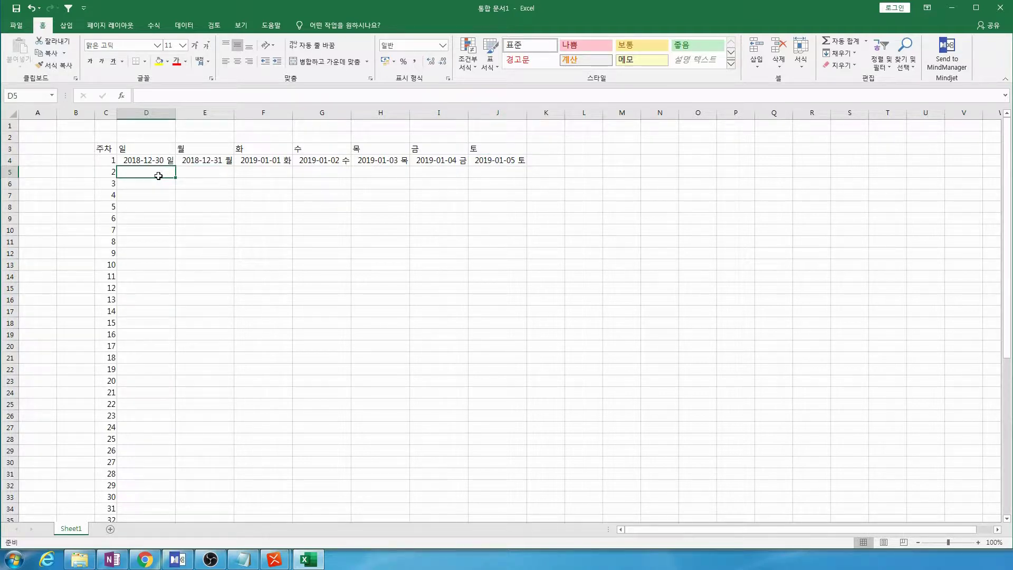
{"action": "type", "text": "19-"}
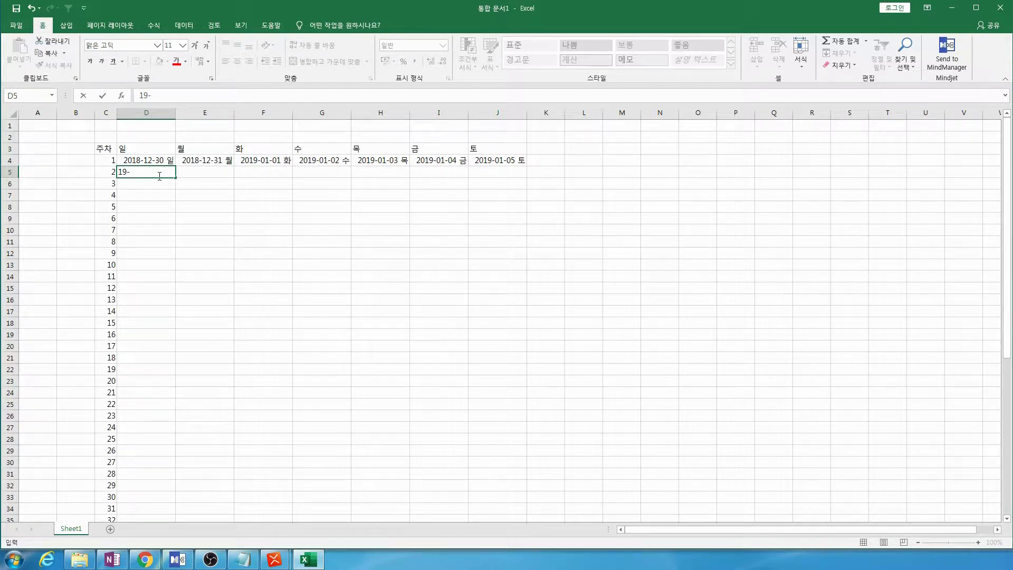
{"action": "type", "text": "01-06"}
{"action": "key", "text": "Return"}
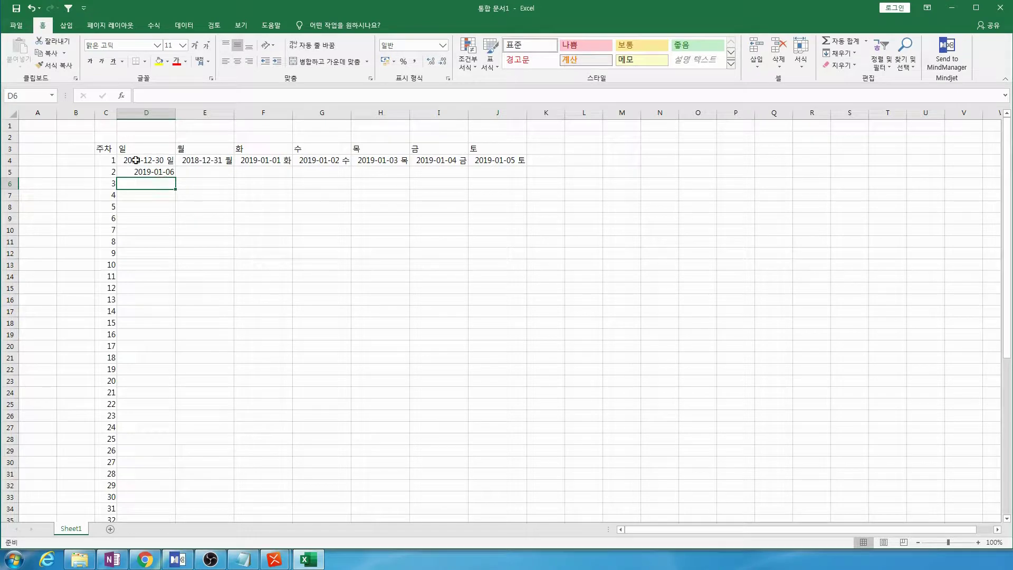
Copy the date format with weekday from D4 to the date in D5
{"action": "left_click", "coordinate": [155, 173]}
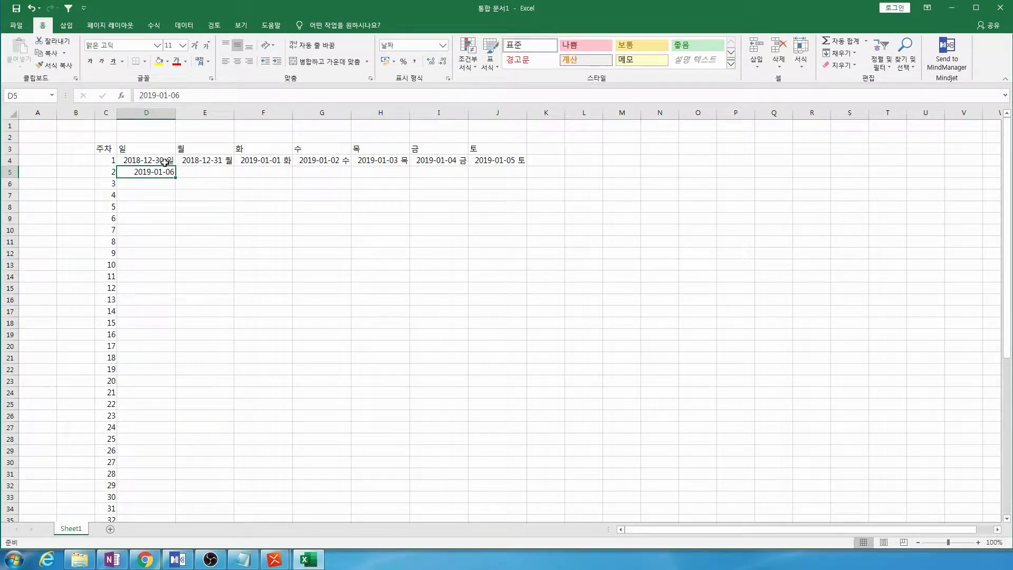
{"action": "left_click", "coordinate": [165, 163]}
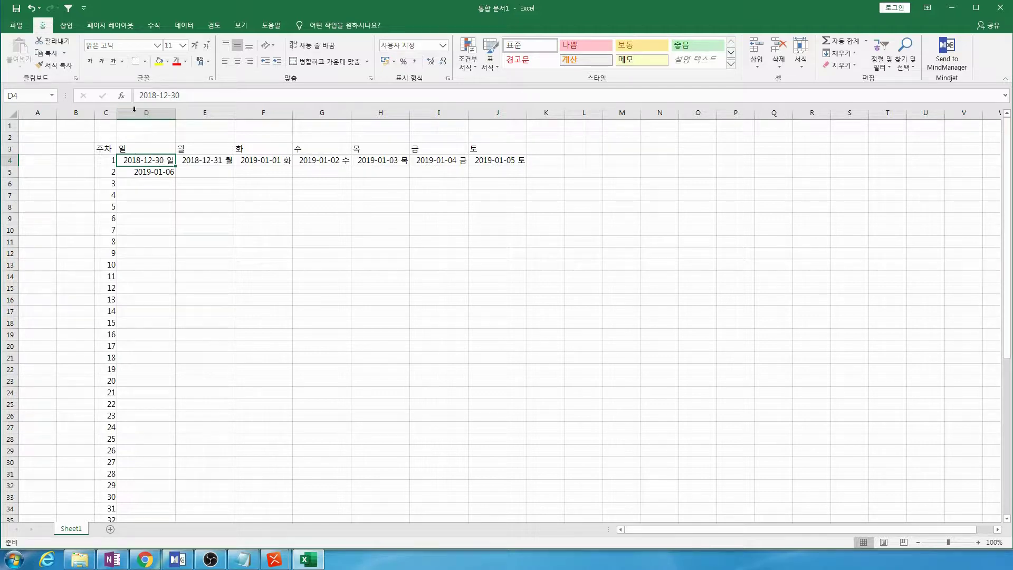
{"action": "left_click", "coordinate": [54, 65]}
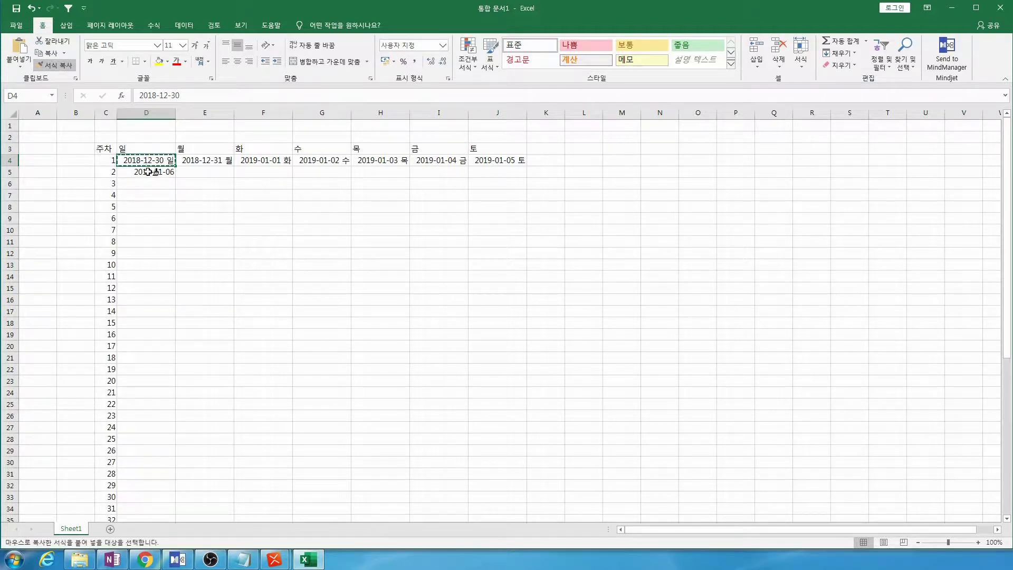
{"action": "left_click", "coordinate": [148, 171]}
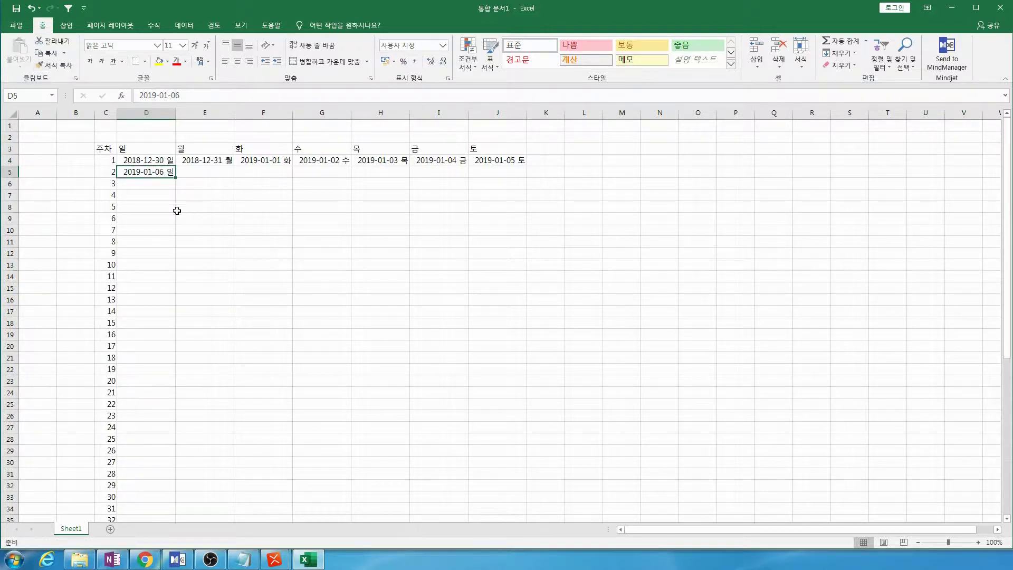
Fill the week 2 dates from D5 across to J5
{"action": "left_click", "coordinate": [167, 161]}
{"action": "left_click", "coordinate": [158, 172]}
{"action": "left_click_drag", "start_coordinate": [176, 179], "coordinate": [503, 185]}
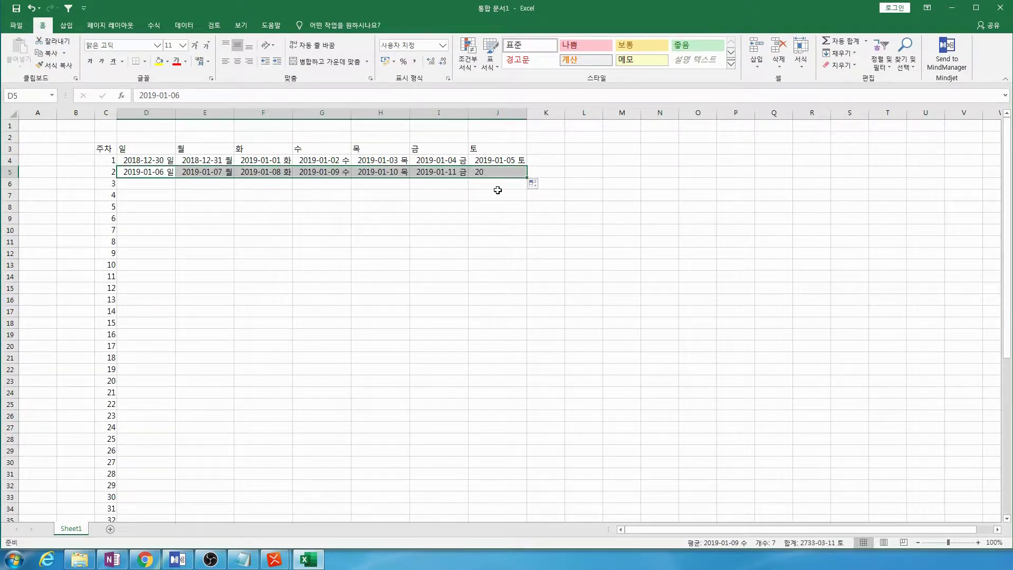
{"action": "left_click", "coordinate": [488, 218]}
Fill the weekly 일 dates in D4:D5 down column D to the week 53 row, D56
{"action": "left_click", "coordinate": [165, 162]}
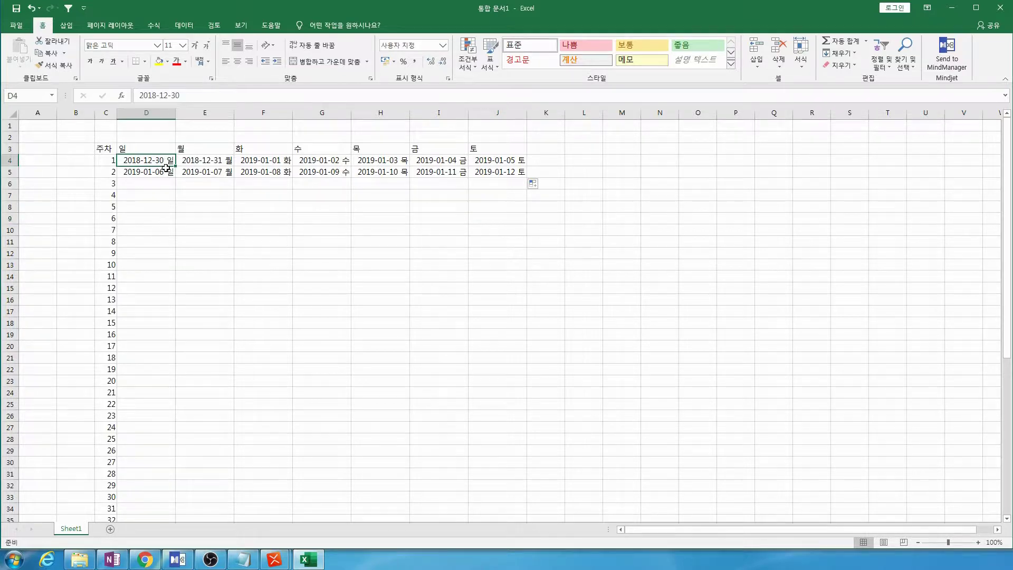
{"action": "key", "text": "Down"}
{"action": "key", "text": "Up"}
{"action": "key", "text": "Down"}
{"action": "left_click_drag", "start_coordinate": [167, 162], "coordinate": [171, 500]}
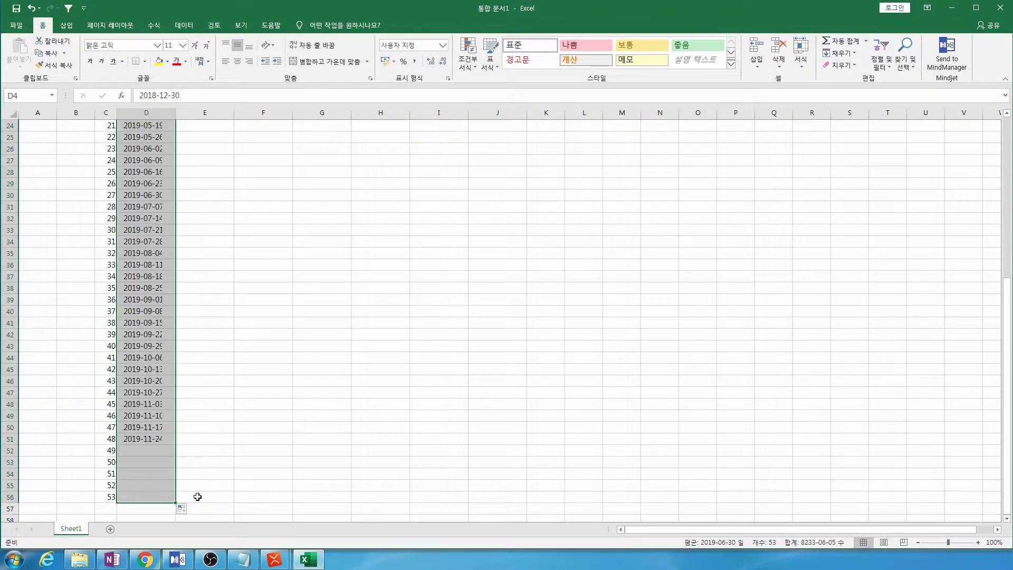
{"action": "left_click", "coordinate": [150, 499]}
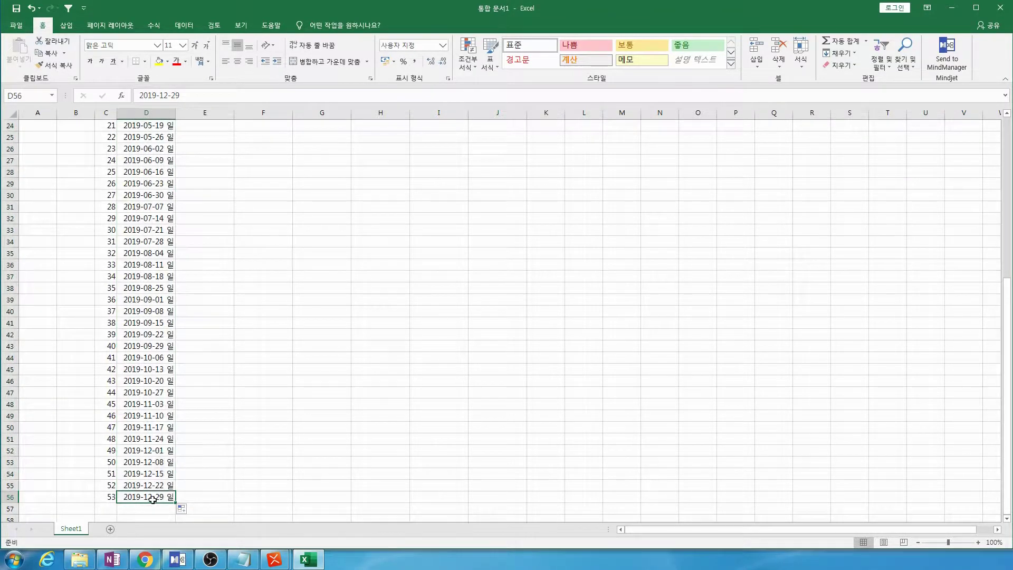
Fill the 월 to 토 dates in E4:J5 down to row 56 for all 53 weeks
{"action": "scroll", "coordinate": [169, 477], "scroll_direction": "up", "scroll_amount": 3}
{"action": "scroll", "coordinate": [169, 478], "scroll_direction": "up", "scroll_amount": 5}
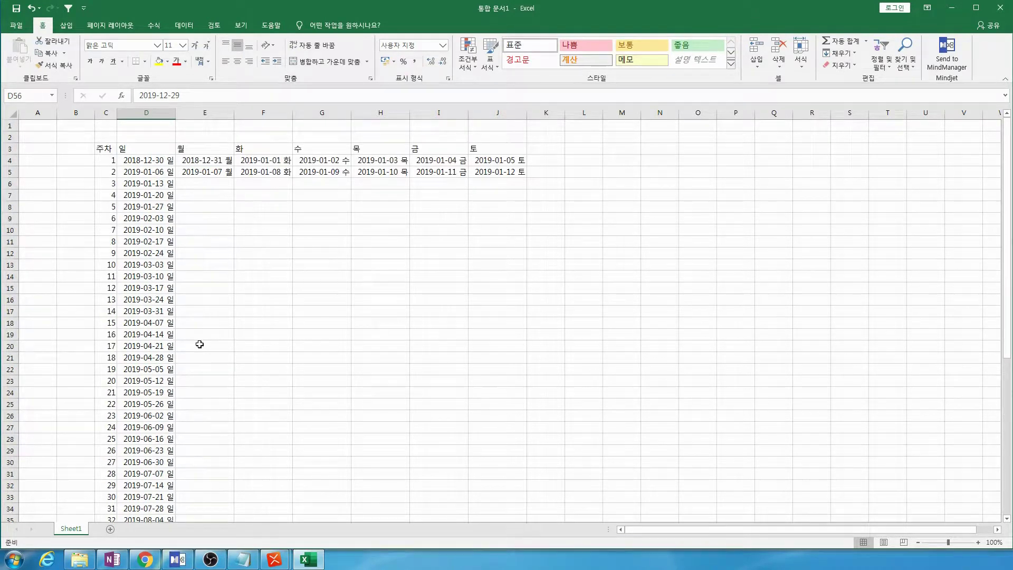
{"action": "left_click", "coordinate": [211, 189]}
{"action": "left_click_drag", "start_coordinate": [205, 161], "coordinate": [496, 476]}
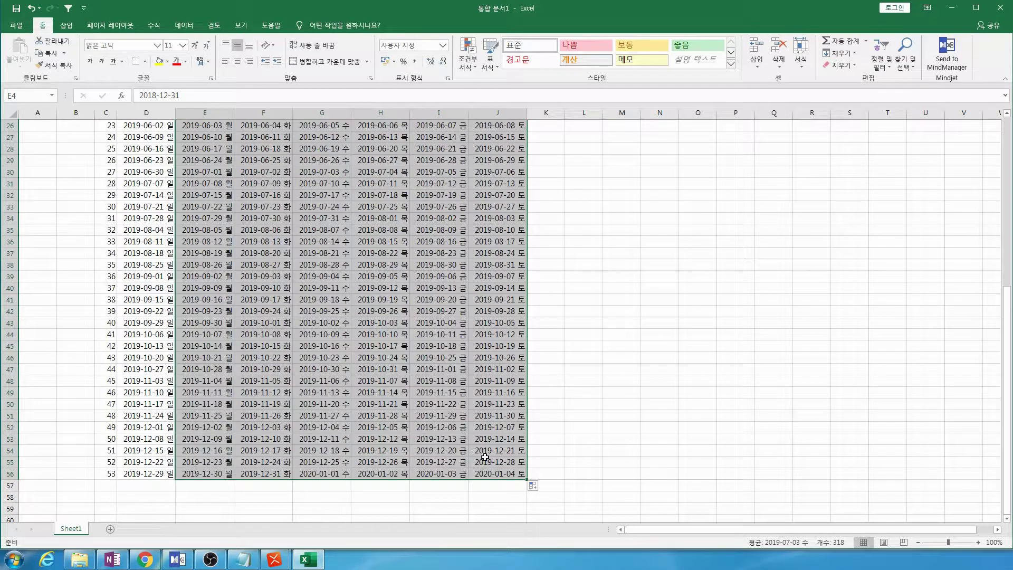
Check the filled dates and the week numbers from week 1 down to weeks 52 and 53
{"action": "left_click", "coordinate": [481, 461]}
{"action": "scroll", "coordinate": [335, 345], "scroll_direction": "up", "scroll_amount": 3}
{"action": "scroll", "coordinate": [335, 345], "scroll_direction": "up", "scroll_amount": 5}
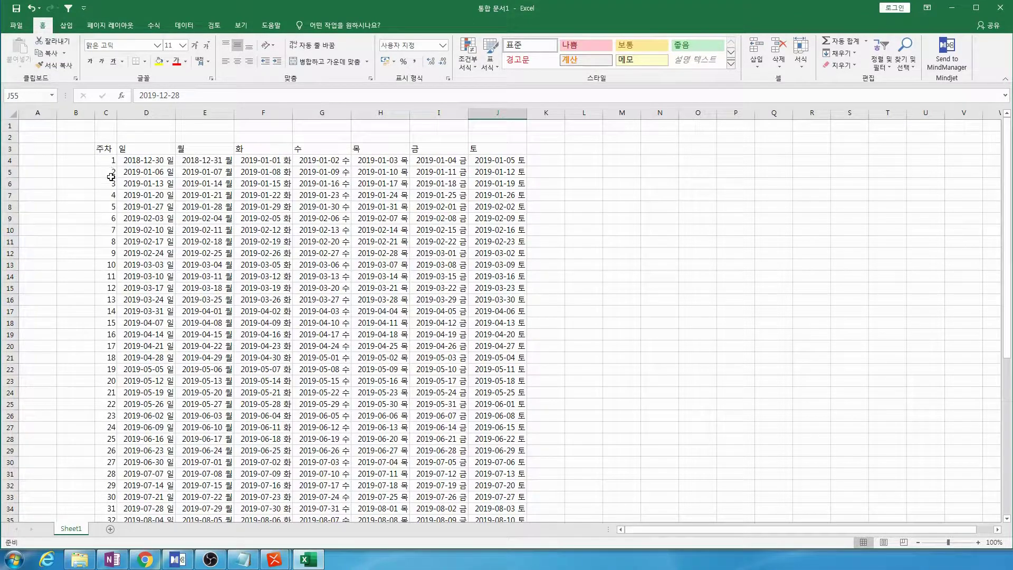
{"action": "left_click", "coordinate": [113, 297]}
{"action": "scroll", "coordinate": [118, 369], "scroll_direction": "down", "scroll_amount": 8}
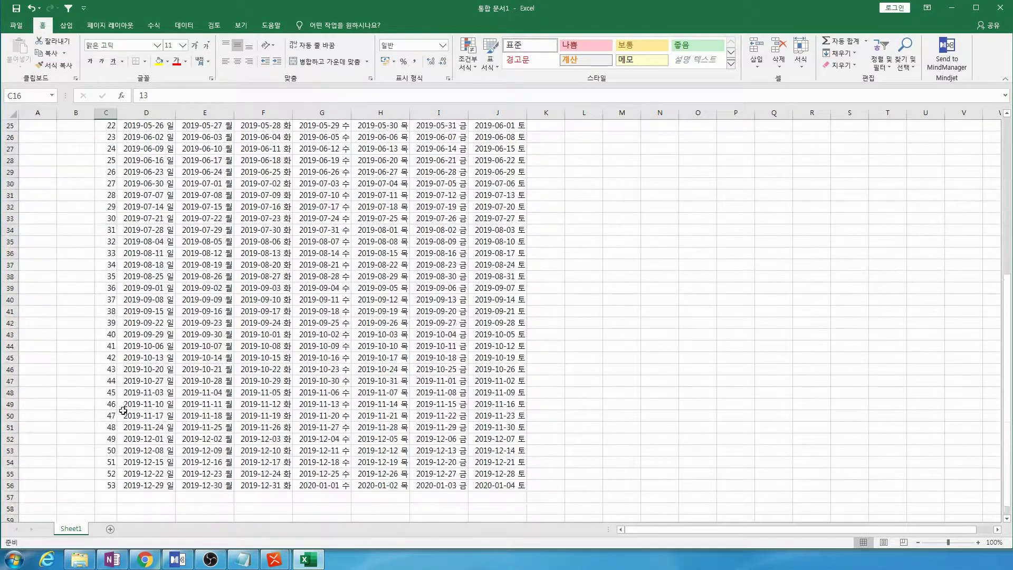
{"action": "scroll", "coordinate": [122, 422], "scroll_direction": "down", "scroll_amount": 2}
{"action": "left_click", "coordinate": [112, 407]}
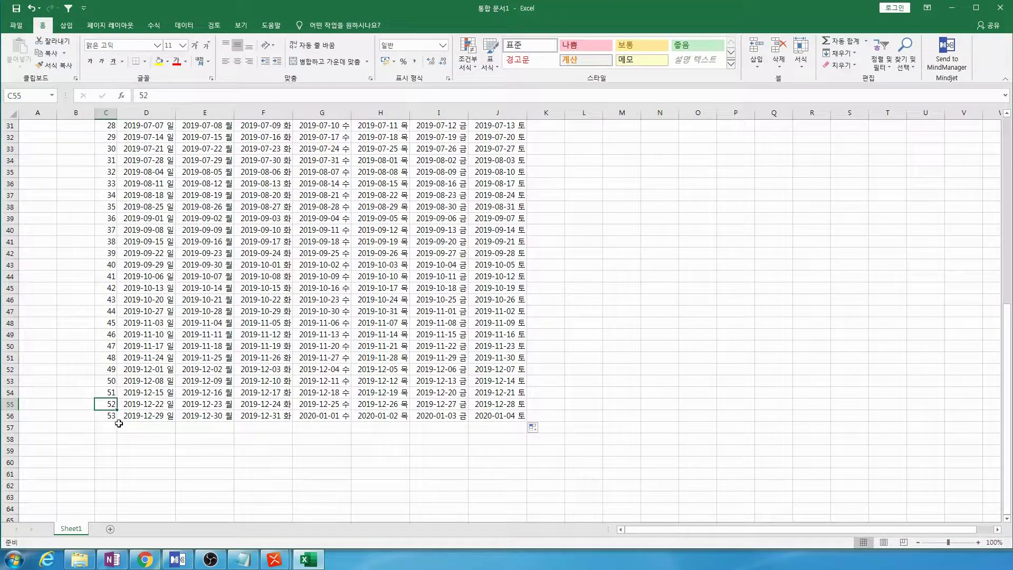
{"action": "left_click", "coordinate": [111, 417]}
{"action": "scroll", "coordinate": [293, 382], "scroll_direction": "up", "scroll_amount": 10}
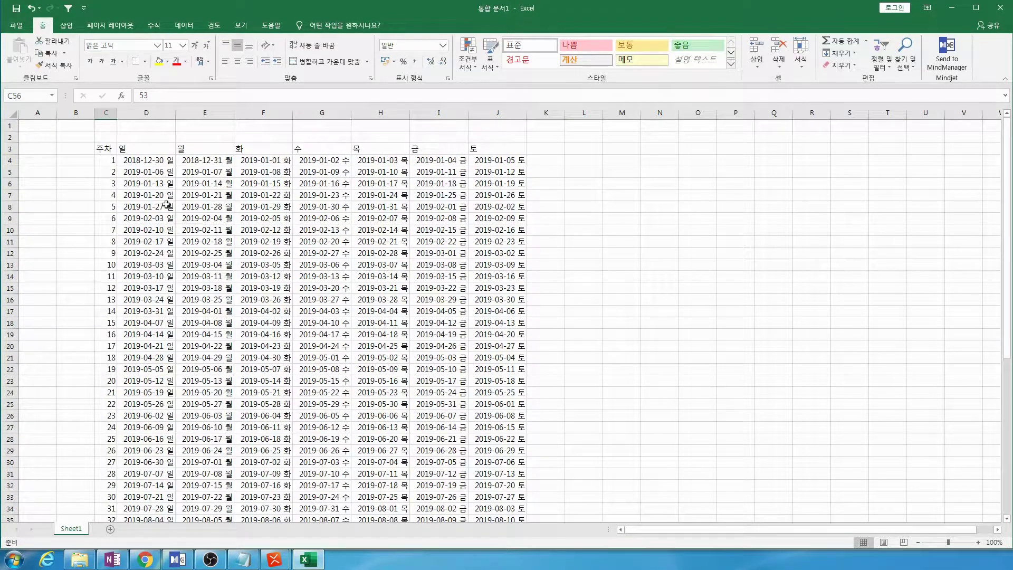
Enter the header 일수계산 in K3, beside the 토 column
{"action": "left_click", "coordinate": [539, 148]}
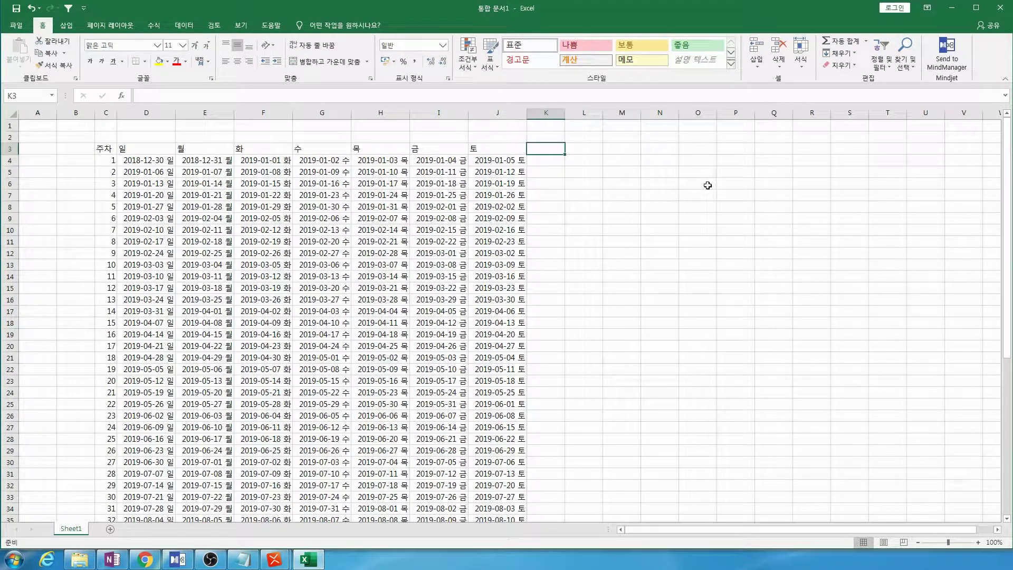
{"action": "type", "text": "dlf"}
{"action": "key", "text": "BackSpace"}
{"action": "key", "text": "BackSpace"}
{"action": "type", "text": "일수계산"}
{"action": "key", "text": "Return"}
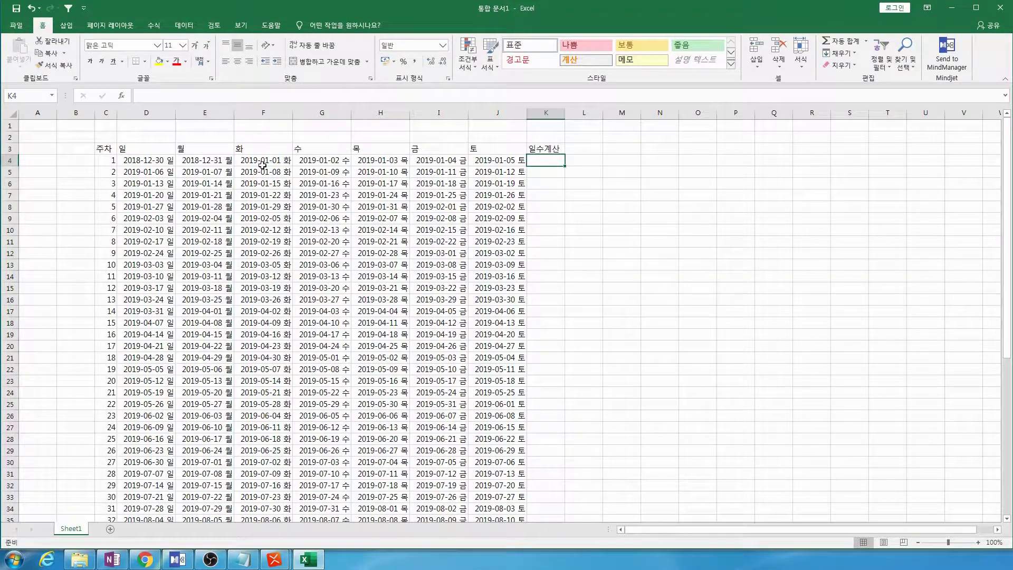
Delete the two 2018 dates in D4:E4 from the week 1 row
{"action": "left_click_drag", "start_coordinate": [225, 160], "coordinate": [146, 161]}
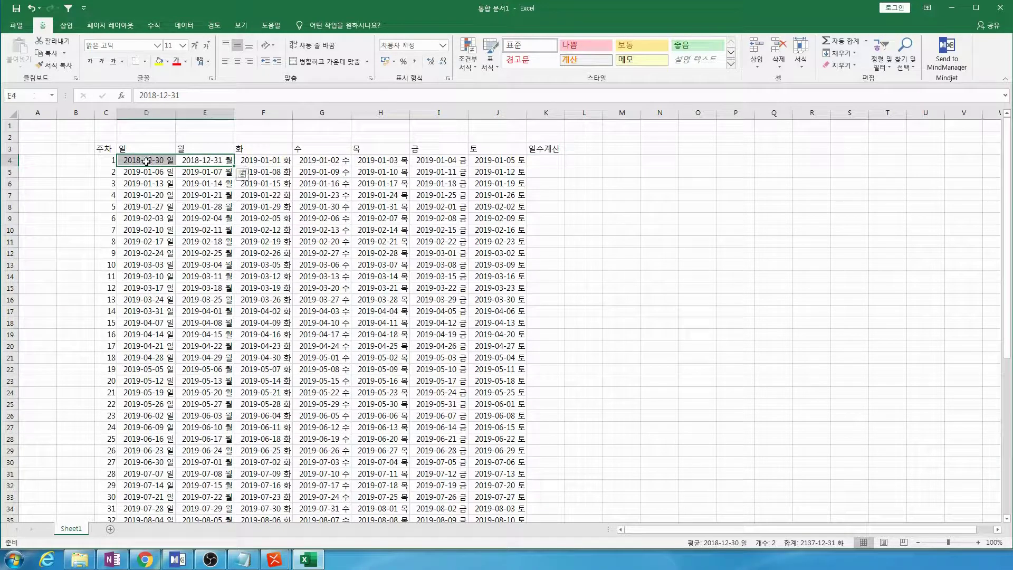
{"action": "key", "text": "Delete"}
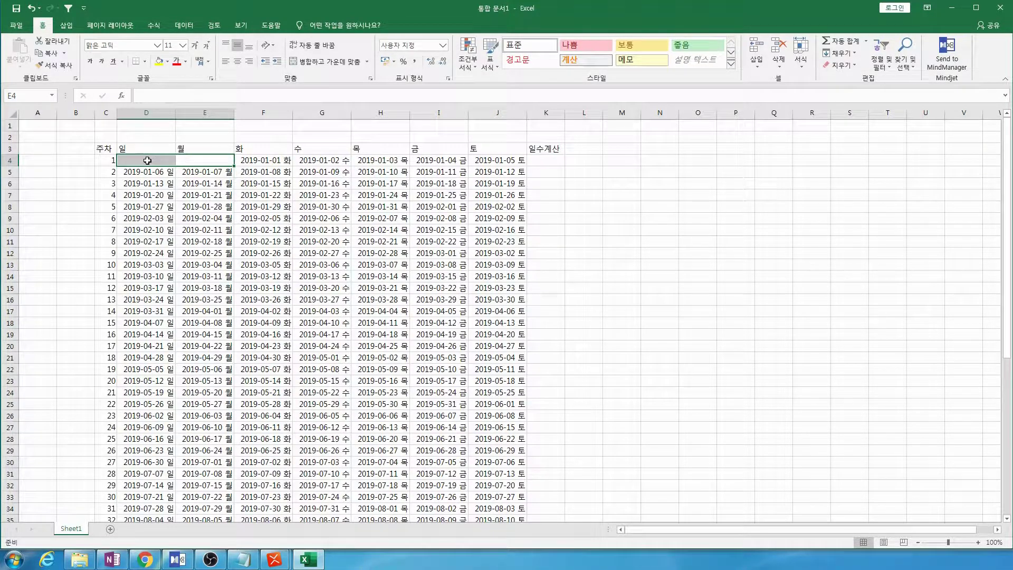
{"action": "left_click", "coordinate": [532, 160]}
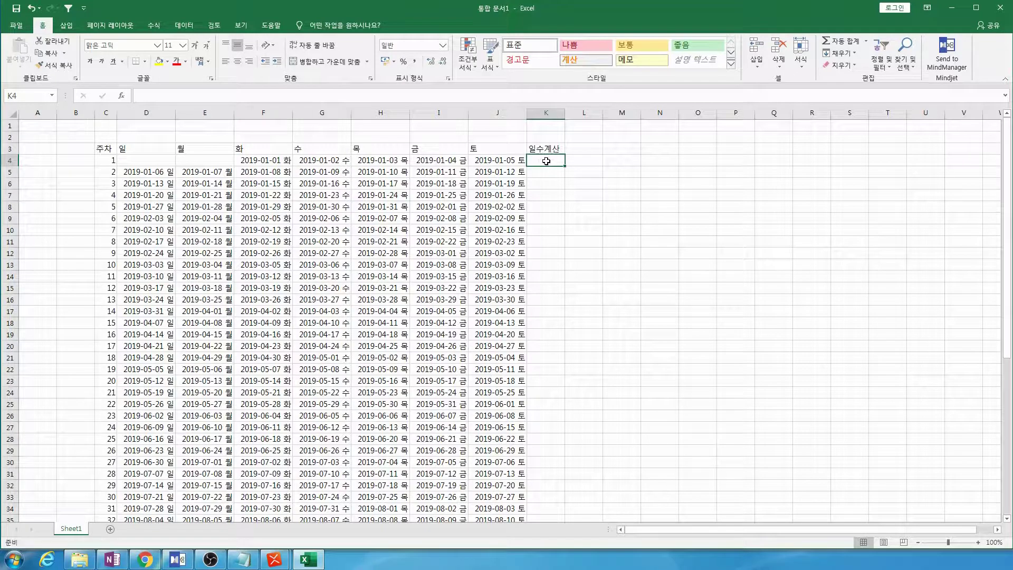
Count the week 1 dates in F4:J4 and enter 5 in K4 under 일수계산
{"action": "left_click", "coordinate": [259, 161]}
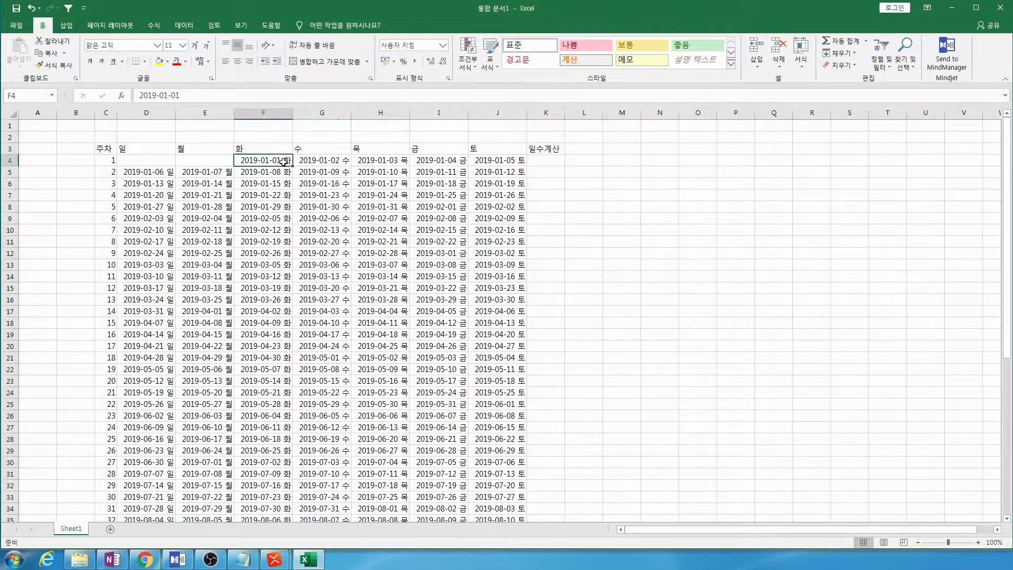
{"action": "left_click", "coordinate": [331, 161]}
{"action": "left_click", "coordinate": [359, 162]}
{"action": "left_click", "coordinate": [439, 161]}
{"action": "left_click", "coordinate": [496, 160]}
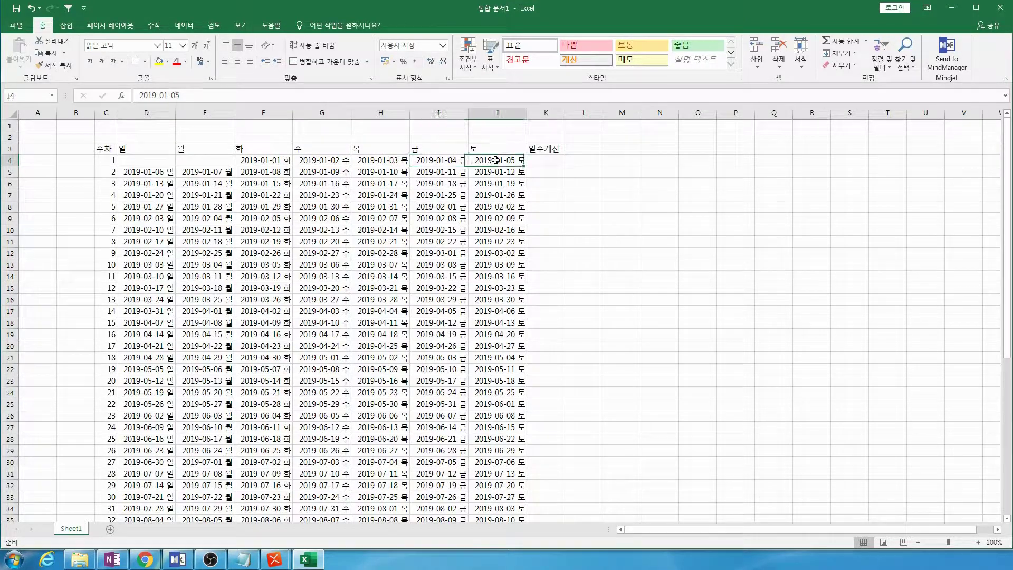
{"action": "left_click", "coordinate": [552, 162]}
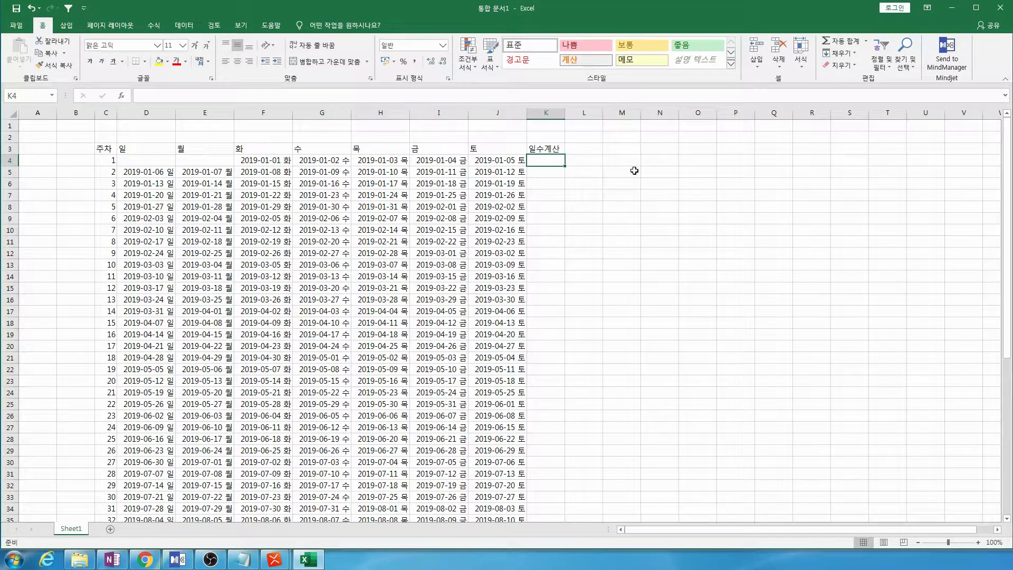
{"action": "type", "text": "5"}
{"action": "key", "text": "Return"}
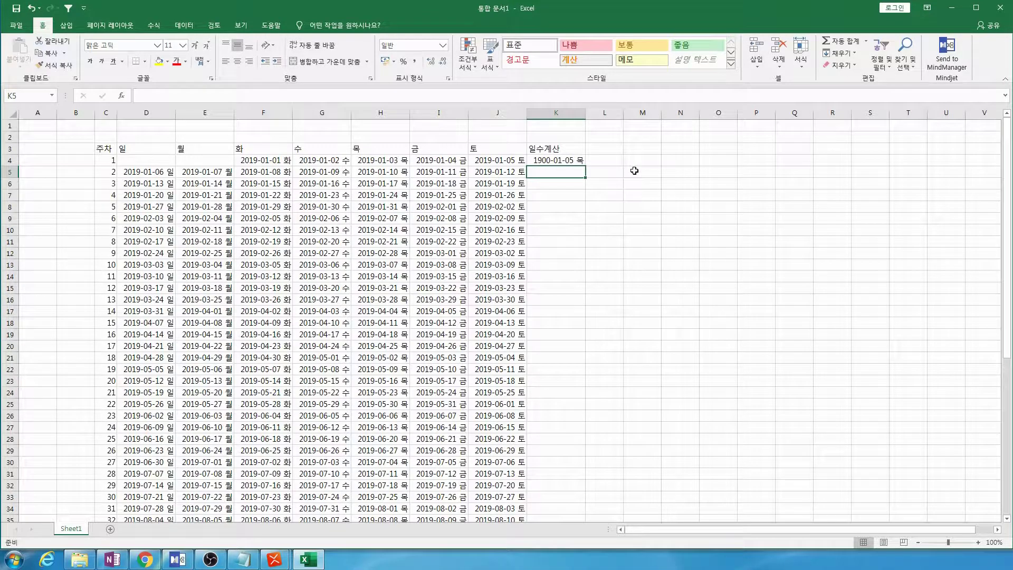
Change the number format of K4 from the custom date format to 일반 (General)
{"action": "left_click", "coordinate": [574, 165]}
{"action": "right_click", "coordinate": [575, 166]}
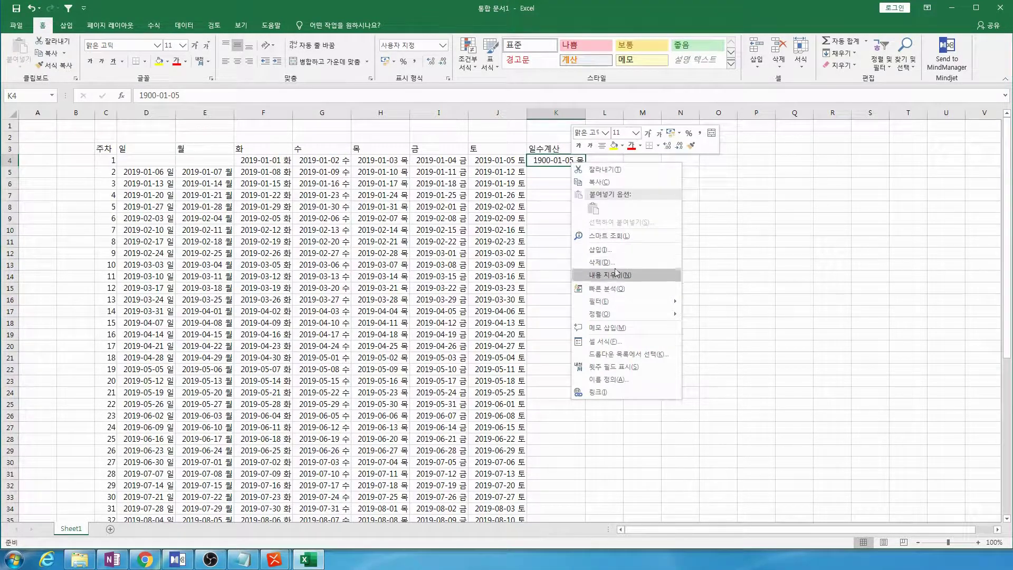
{"action": "left_click", "coordinate": [620, 341]}
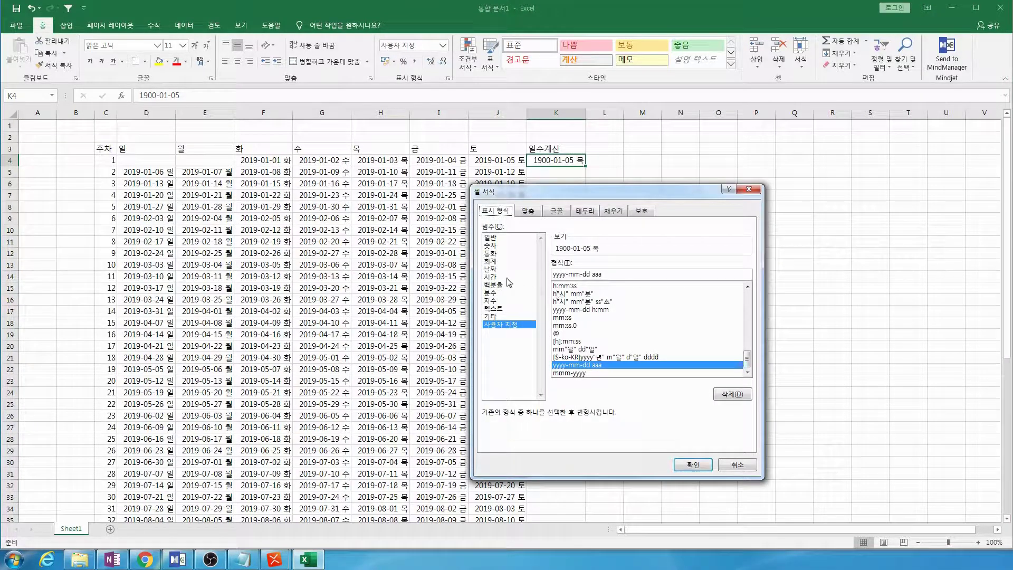
{"action": "left_click", "coordinate": [494, 239]}
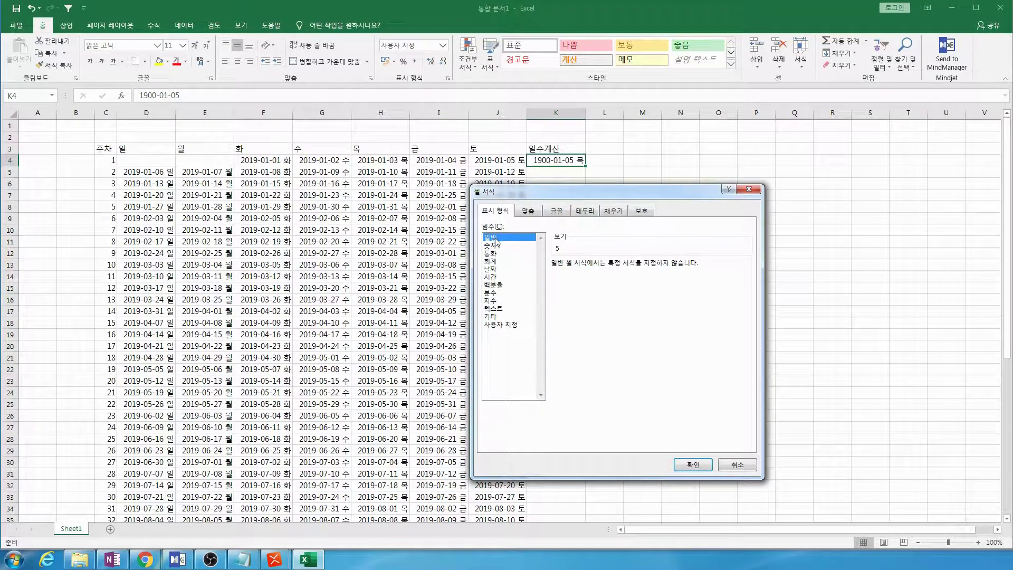
{"action": "left_click", "coordinate": [495, 246]}
{"action": "left_click", "coordinate": [499, 238]}
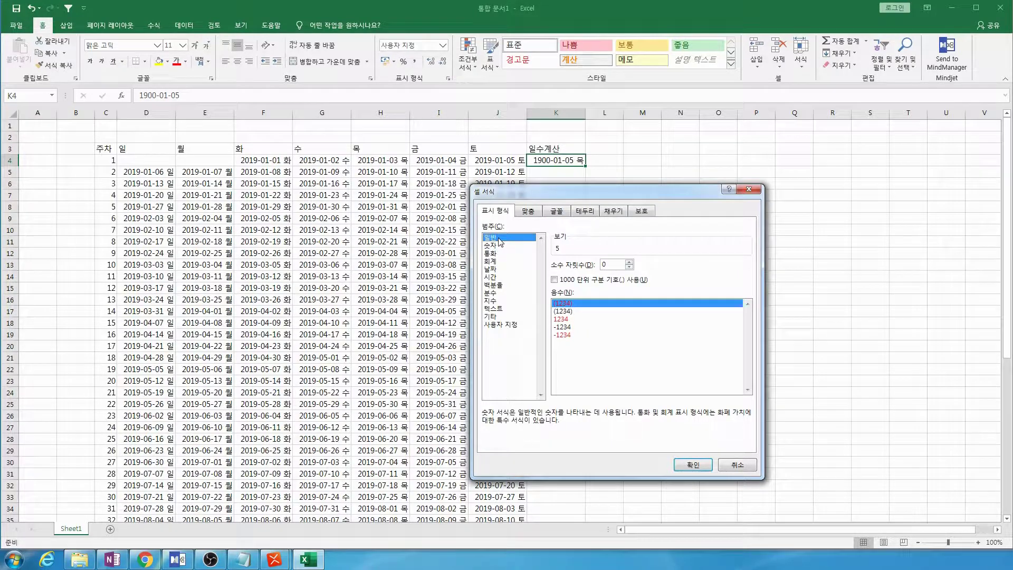
{"action": "left_click", "coordinate": [693, 464]}
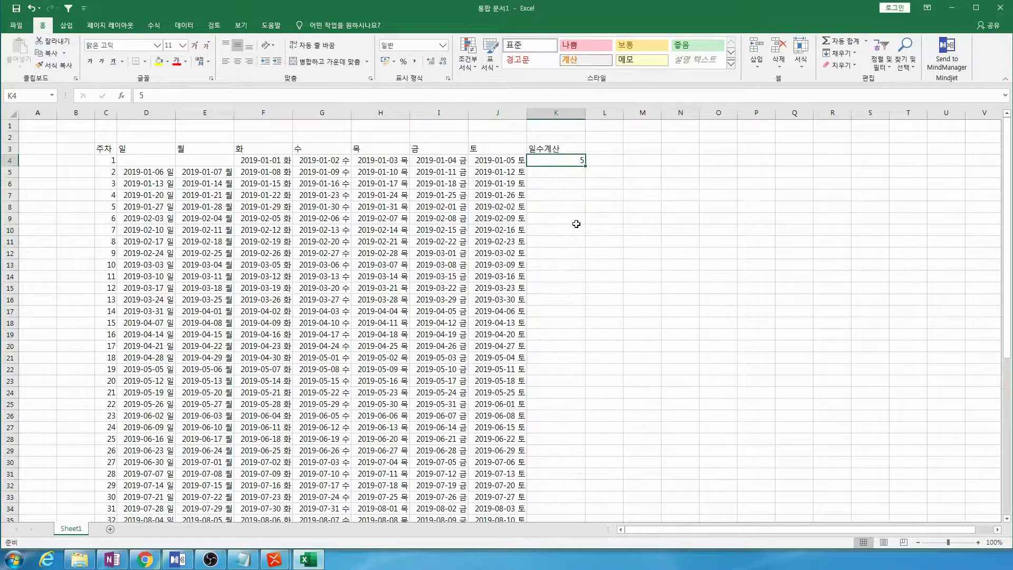
Enter the formula =K4+7 in K5 to accumulate the day count for week 2
{"action": "left_click", "coordinate": [575, 171]}
{"action": "left_click", "coordinate": [577, 160]}
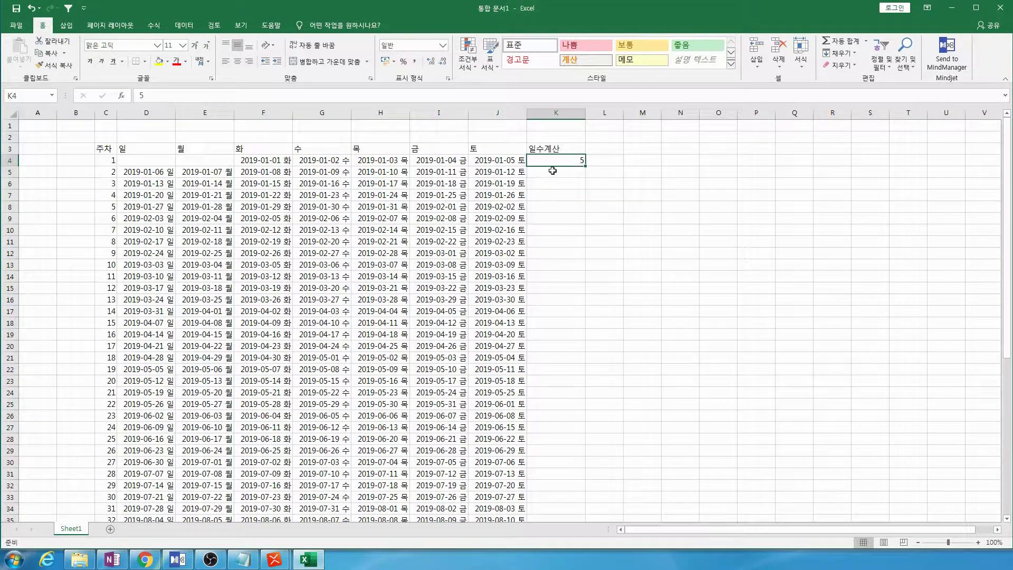
{"action": "left_click", "coordinate": [511, 162]}
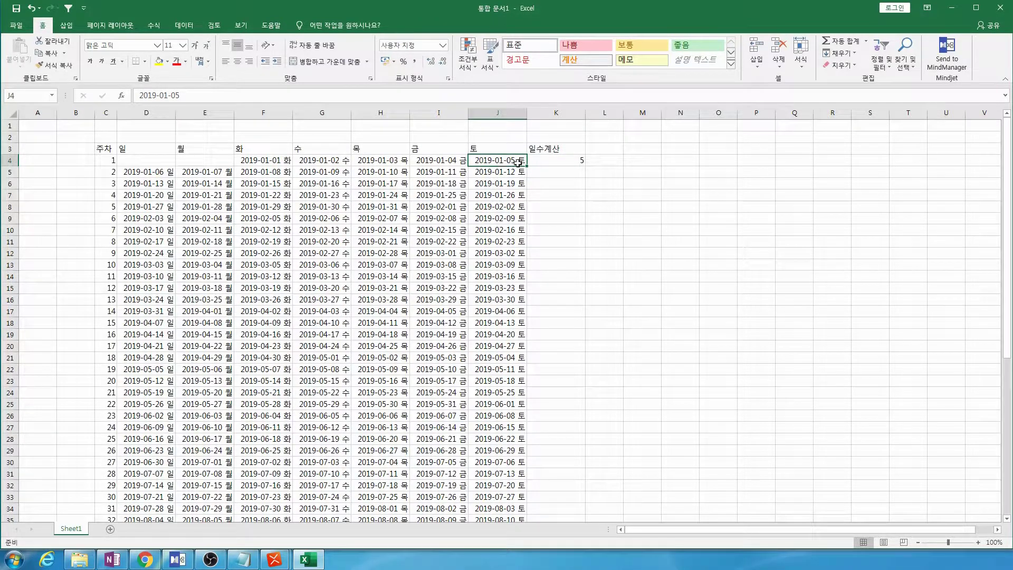
{"action": "left_click", "coordinate": [573, 161]}
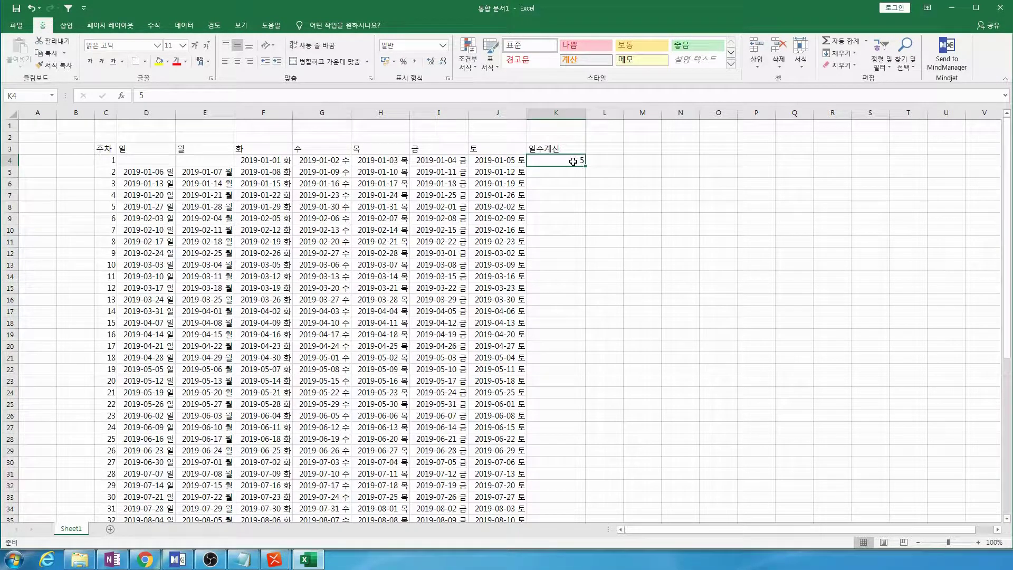
{"action": "left_click", "coordinate": [575, 173]}
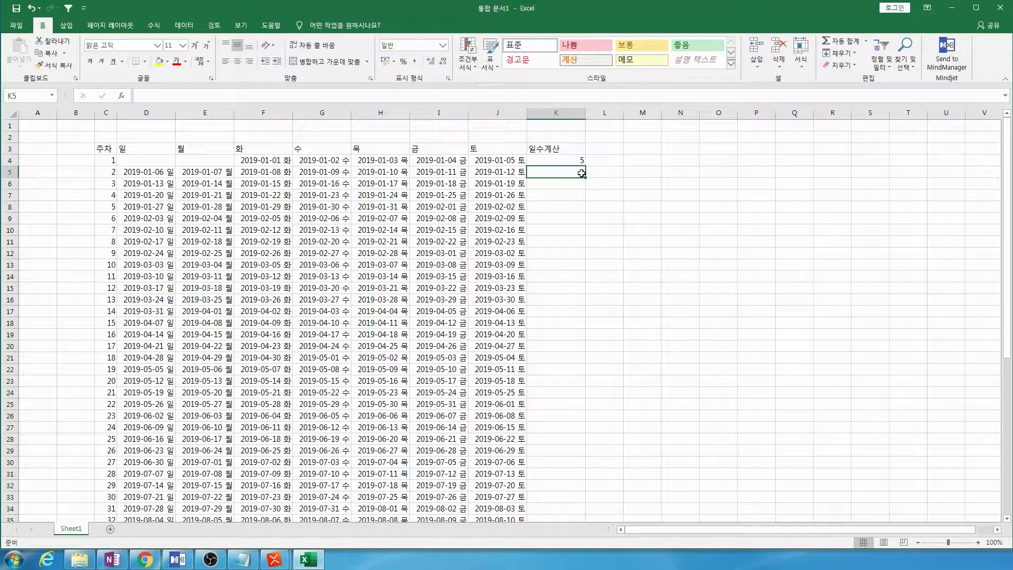
{"action": "type", "text": "="}
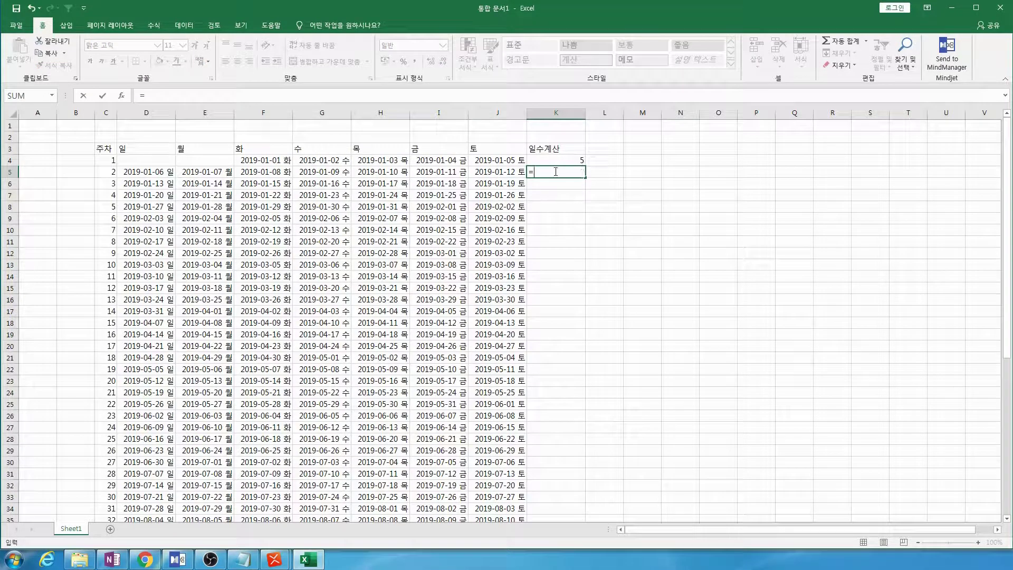
{"action": "left_click", "coordinate": [566, 160]}
{"action": "type", "text": "+"}
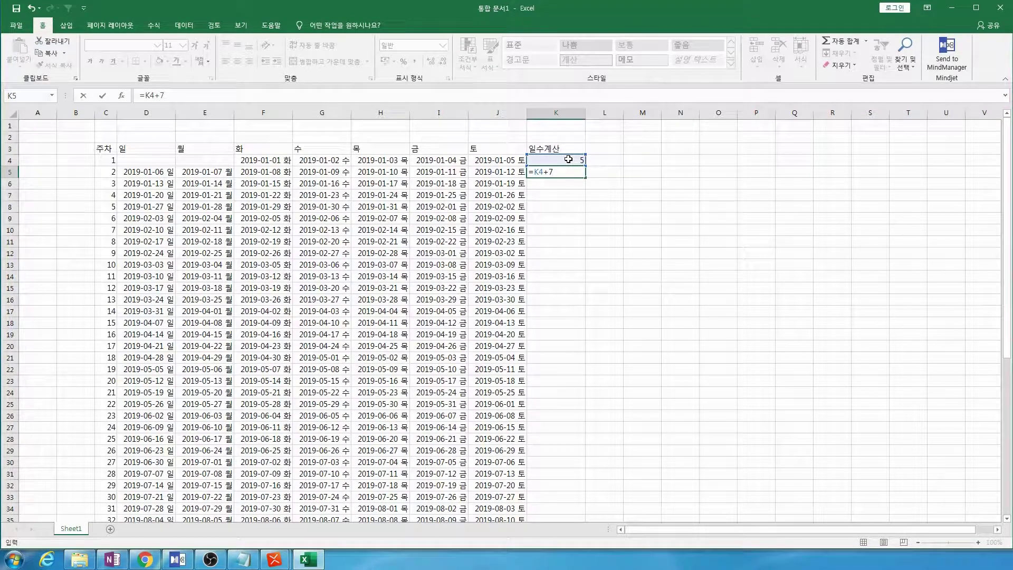
{"action": "type", "text": "7"}
{"action": "key", "text": "Return"}
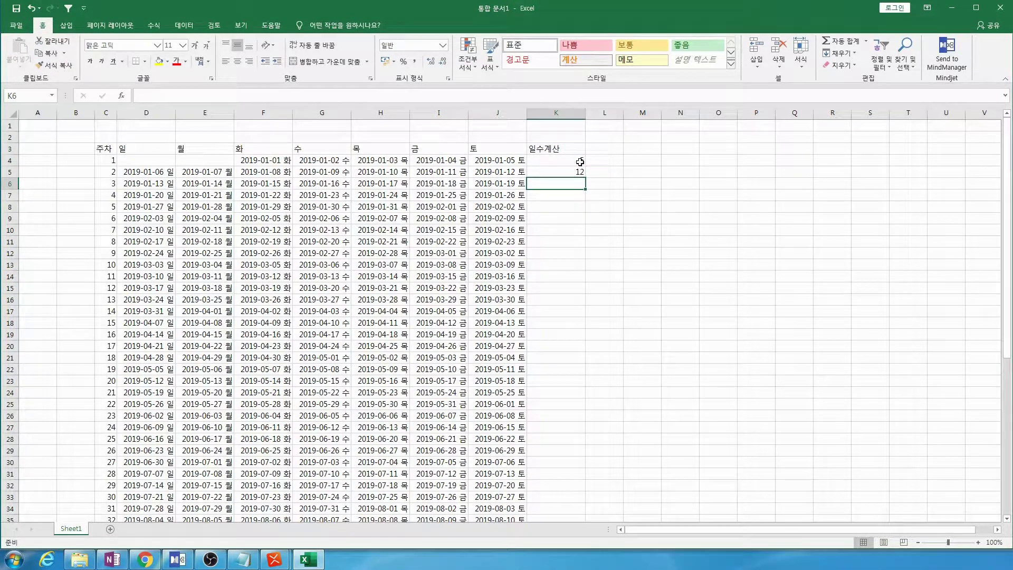
Fill the K5 formula down to K56 in the week 53 row and autofit the width of column K
{"action": "left_click", "coordinate": [580, 172]}
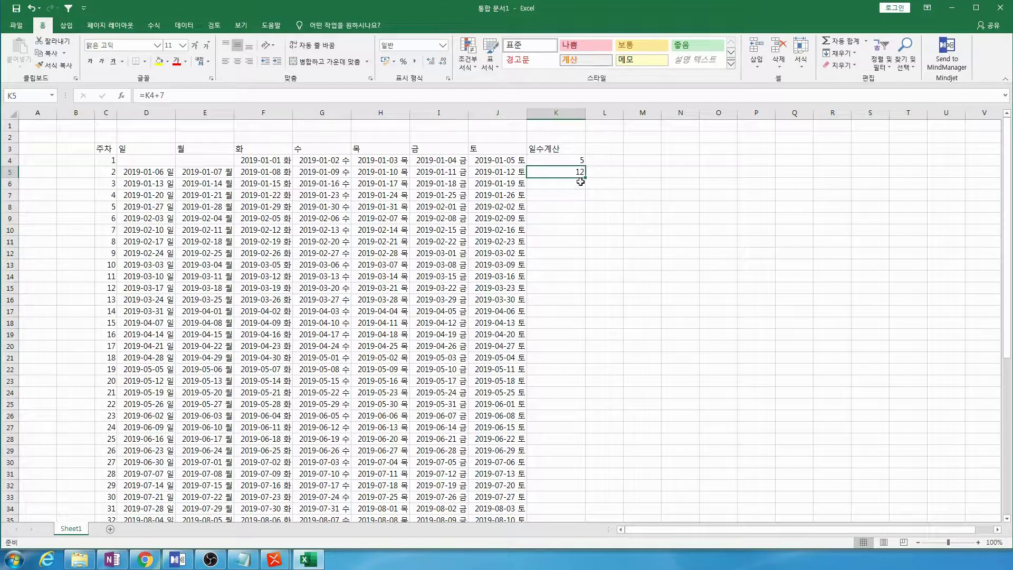
{"action": "left_click_drag", "start_coordinate": [586, 180], "coordinate": [575, 492]}
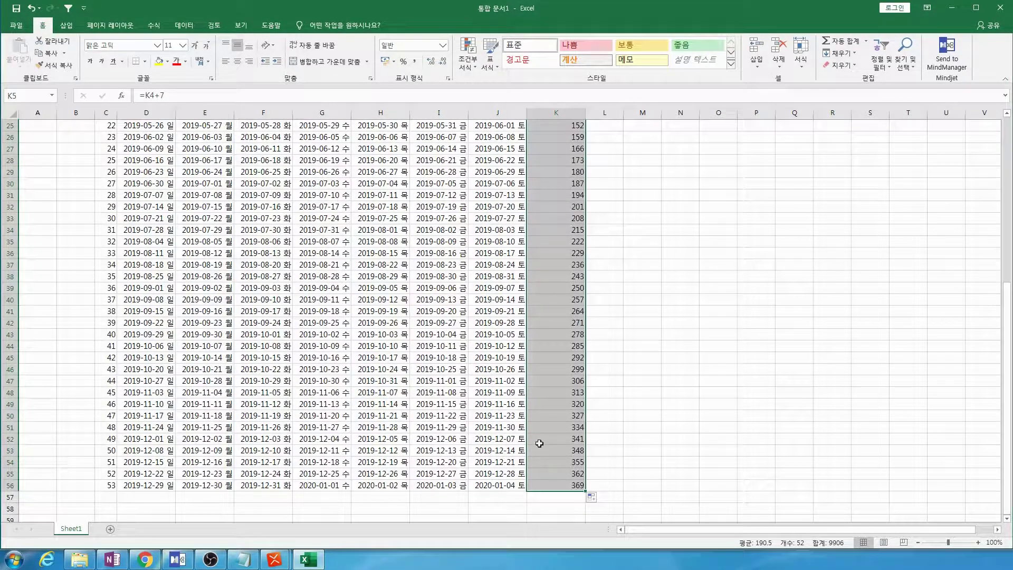
{"action": "left_click", "coordinate": [563, 481]}
{"action": "scroll", "coordinate": [559, 449], "scroll_direction": "up", "scroll_amount": 8}
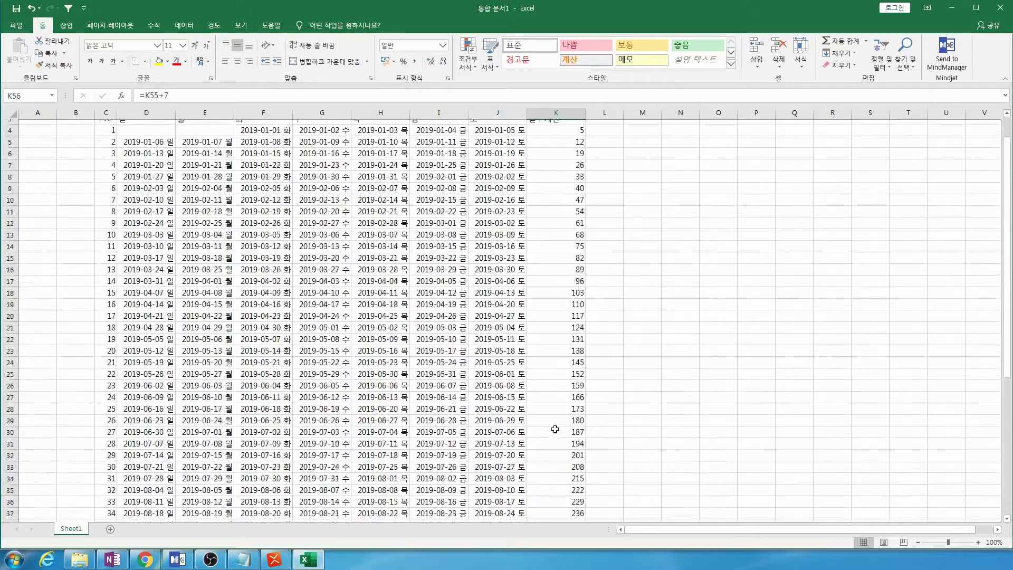
{"action": "left_click", "coordinate": [573, 160]}
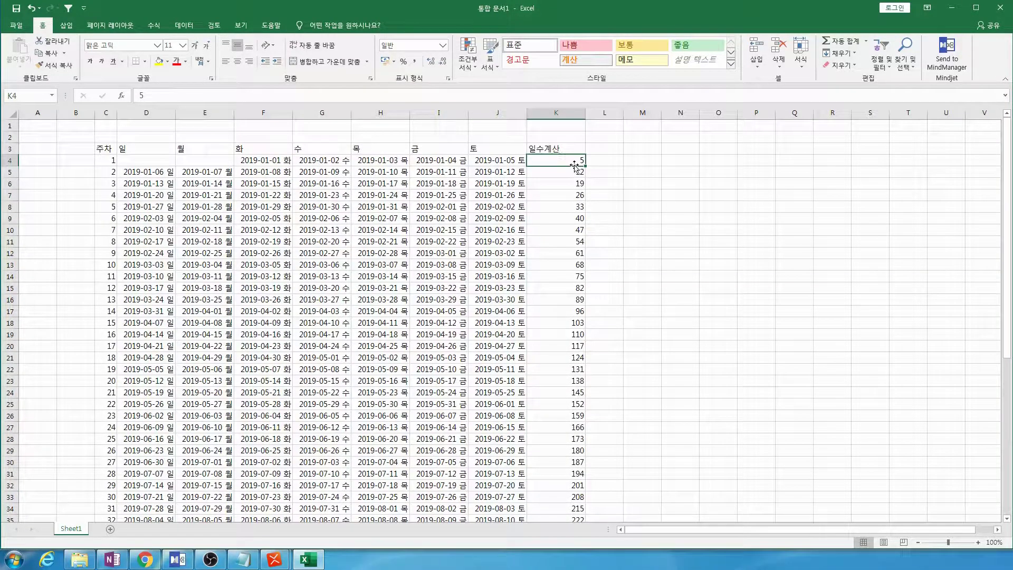
{"action": "left_click", "coordinate": [521, 160]}
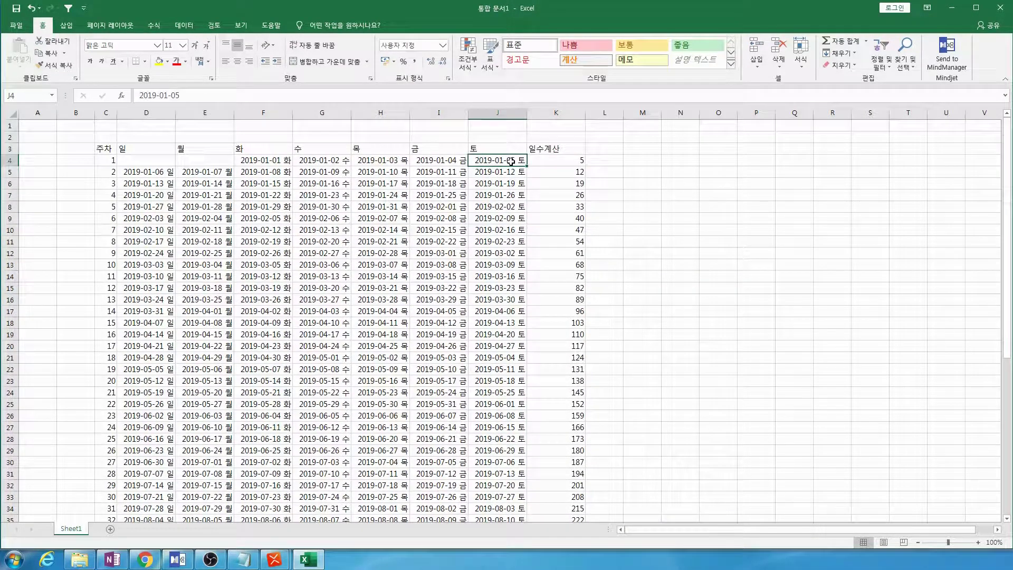
{"action": "left_click", "coordinate": [577, 266]}
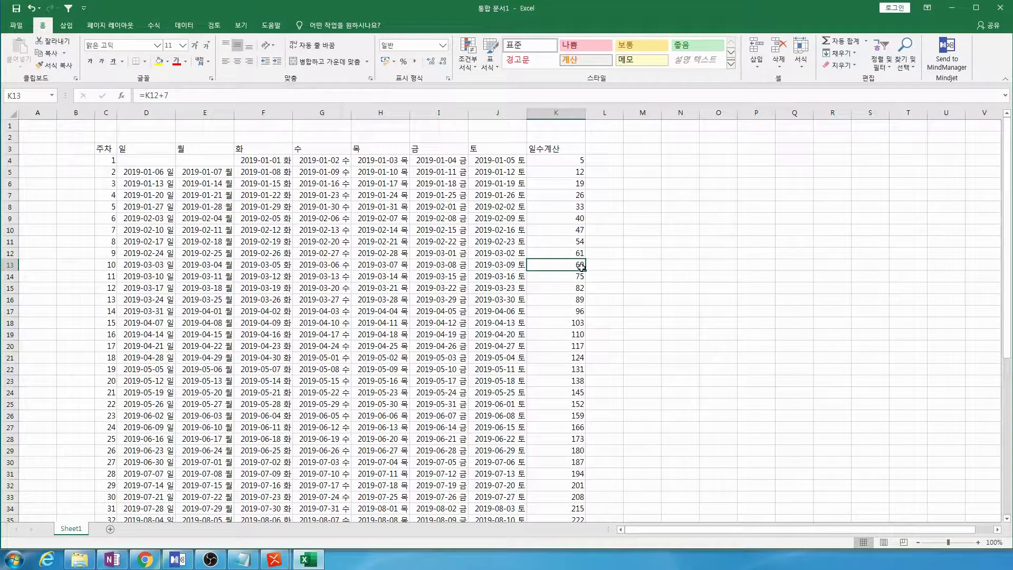
{"action": "double_click", "coordinate": [585, 112]}
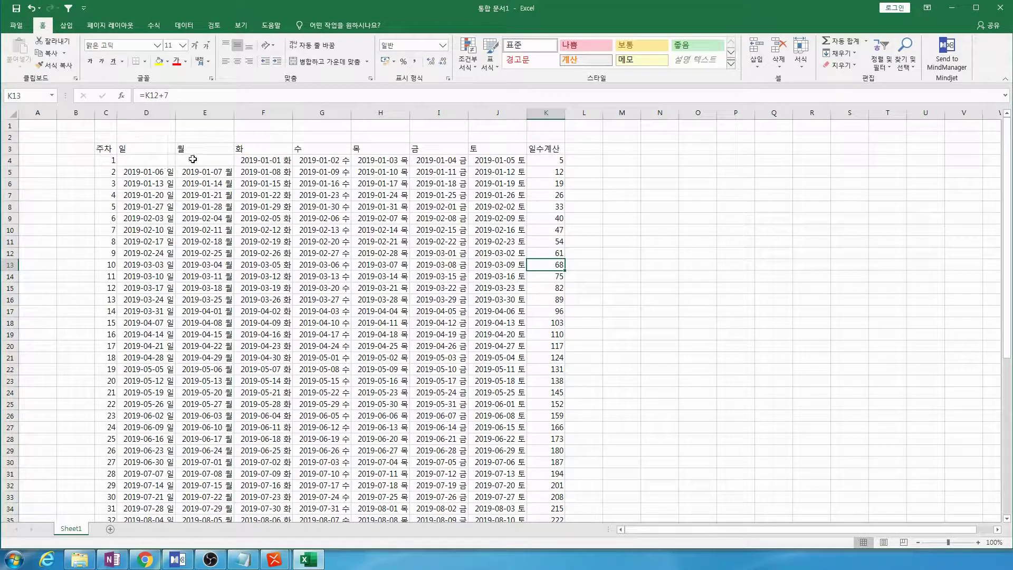
Insert a blank row at row 8, above the week 5 row that contains 2019-02-01
{"action": "left_click", "coordinate": [217, 172]}
{"action": "scroll", "coordinate": [248, 222], "scroll_direction": "down", "scroll_amount": 6}
{"action": "scroll", "coordinate": [247, 227], "scroll_direction": "up", "scroll_amount": 4}
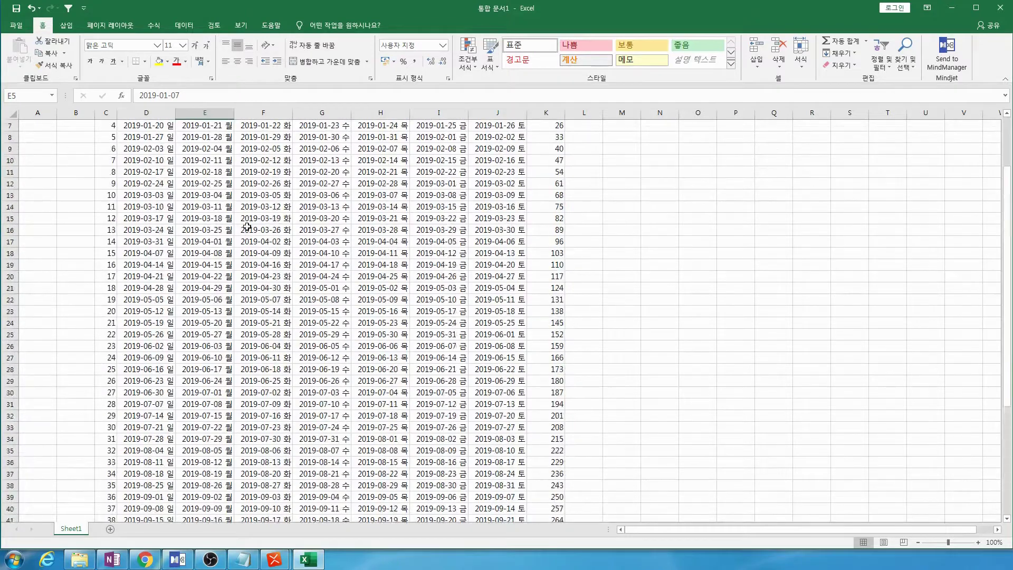
{"action": "scroll", "coordinate": [247, 227], "scroll_direction": "up", "scroll_amount": 2}
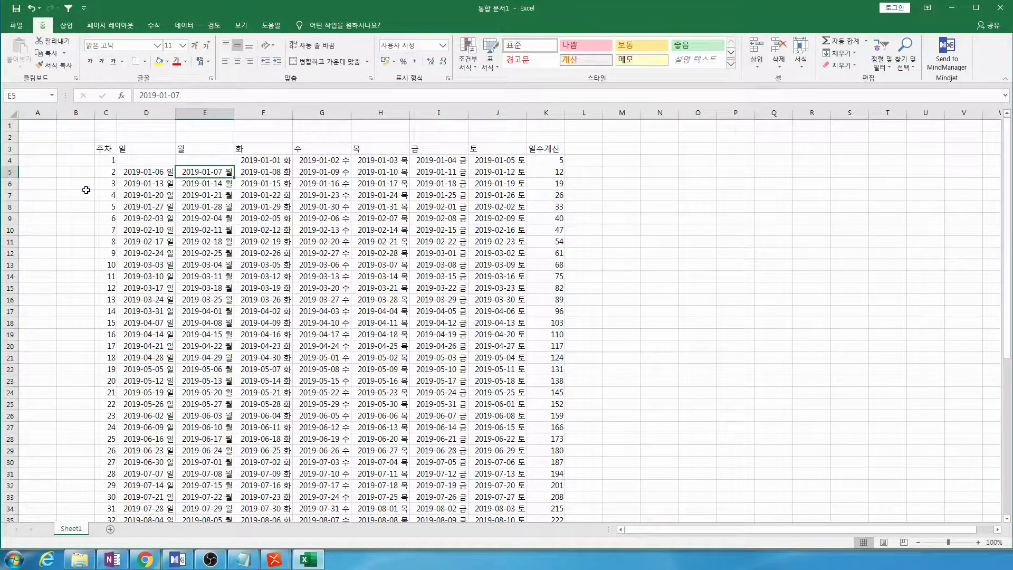
{"action": "left_click", "coordinate": [9, 184]}
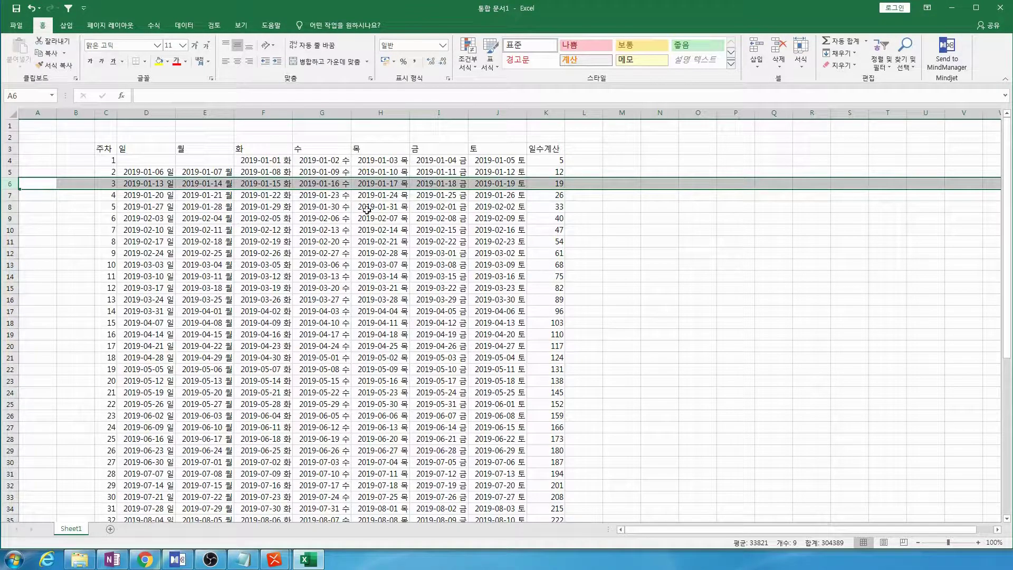
{"action": "left_click", "coordinate": [424, 208]}
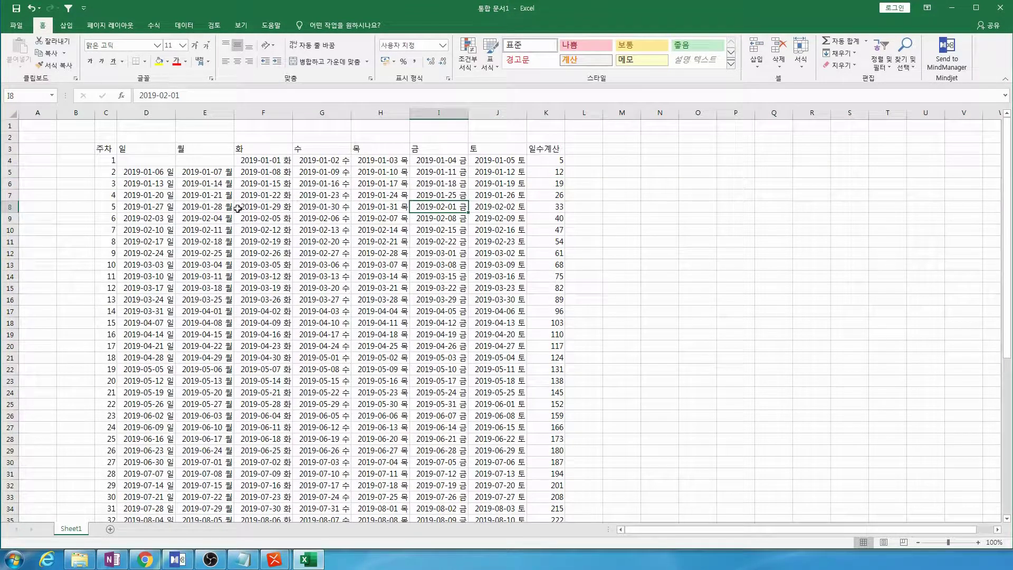
{"action": "left_click", "coordinate": [9, 208]}
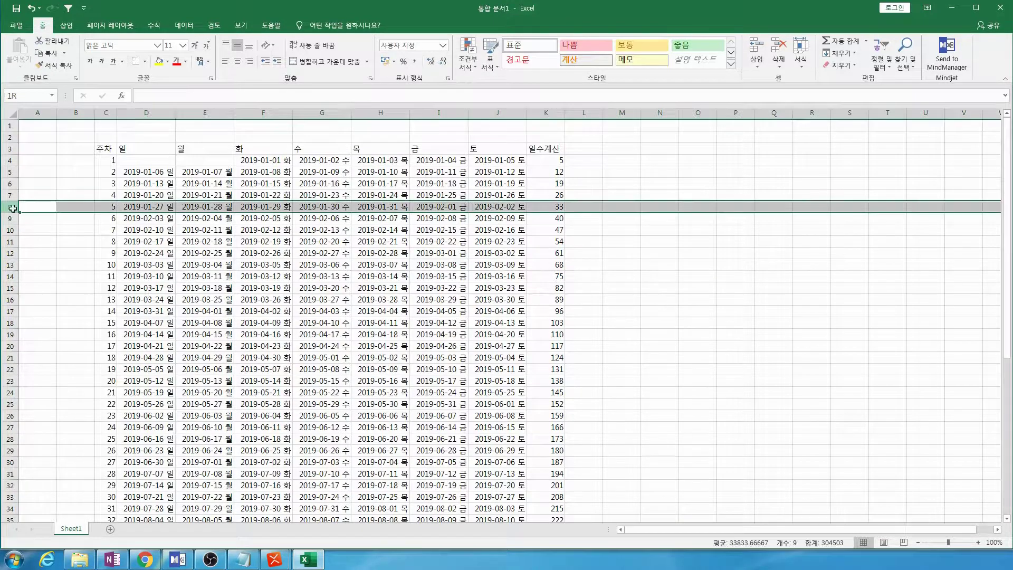
{"action": "right_click", "coordinate": [10, 207]}
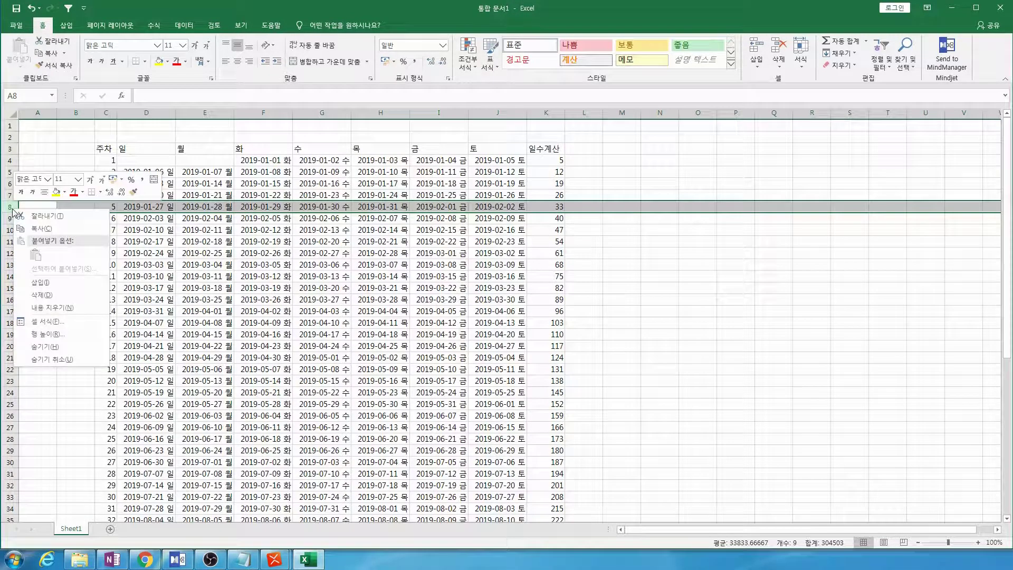
{"action": "left_click", "coordinate": [46, 283]}
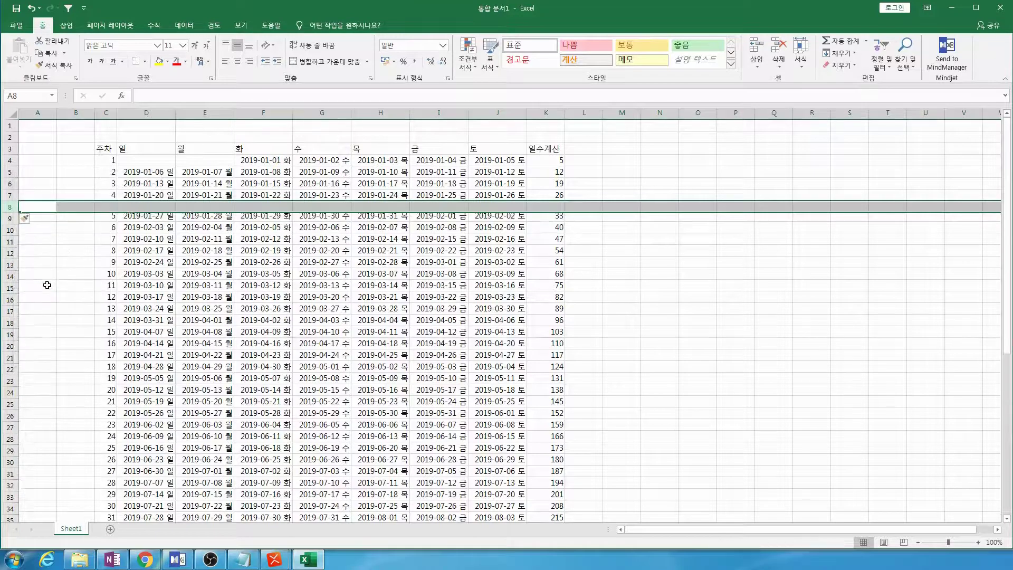
{"action": "left_click", "coordinate": [162, 206]}
{"action": "left_click", "coordinate": [164, 219]}
{"action": "left_click", "coordinate": [165, 208]}
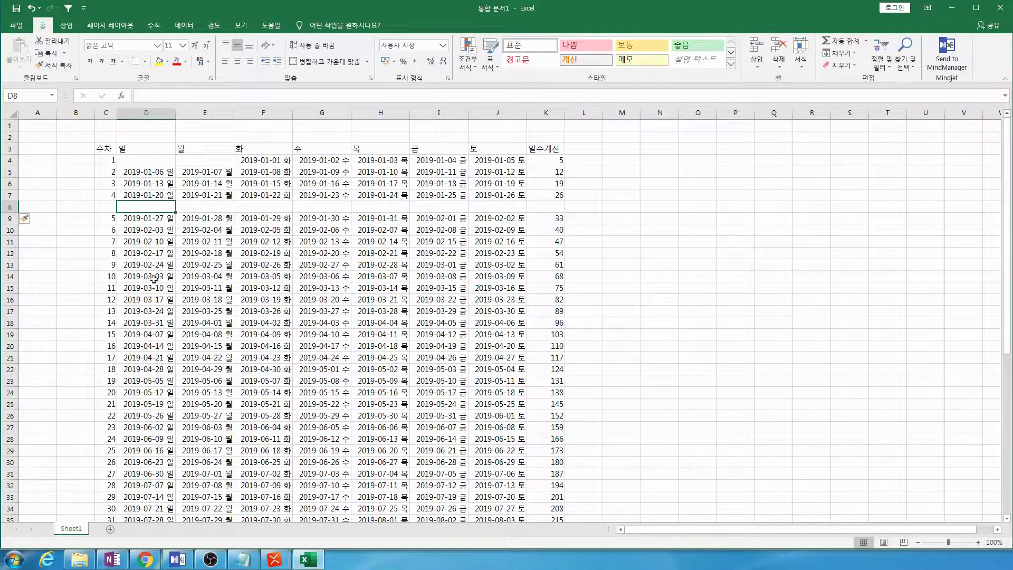
Insert a blank row at row 13, above the week 9 row that contains 2019-03-01
{"action": "left_click", "coordinate": [10, 264]}
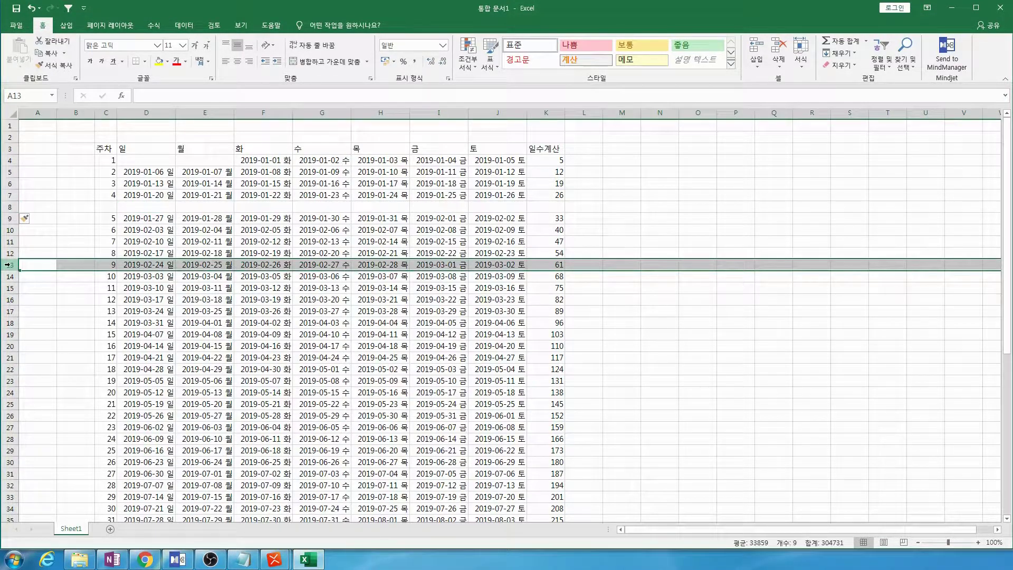
{"action": "right_click", "coordinate": [8, 266]}
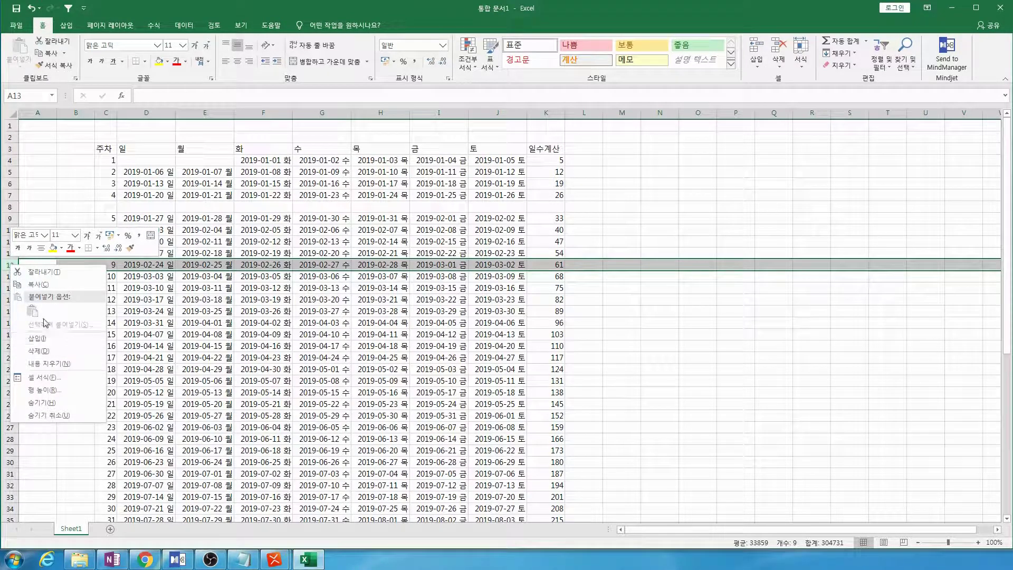
{"action": "key", "text": "Escape"}
{"action": "left_click", "coordinate": [6, 265]}
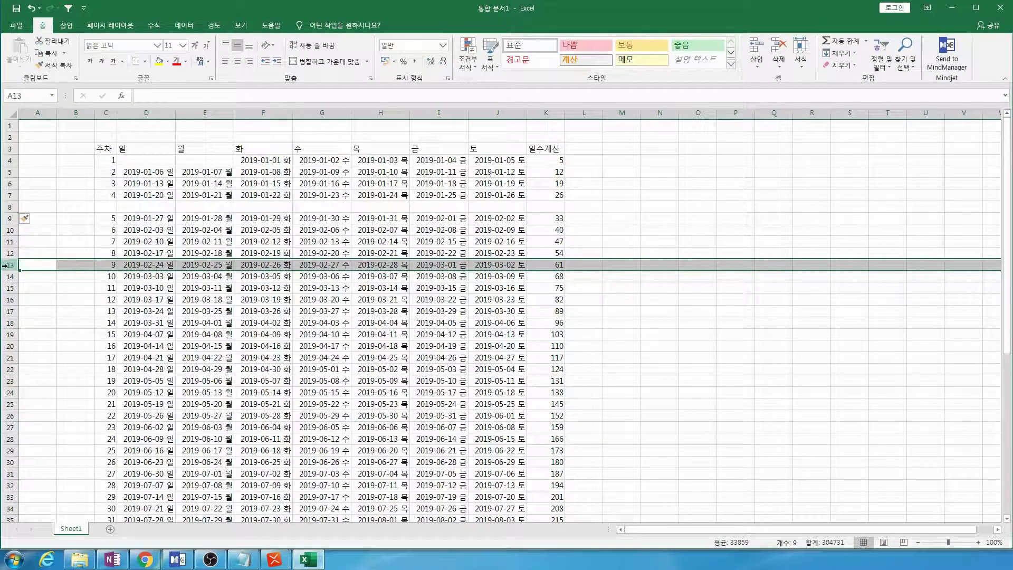
{"action": "key", "text": "ctrl+plus"}
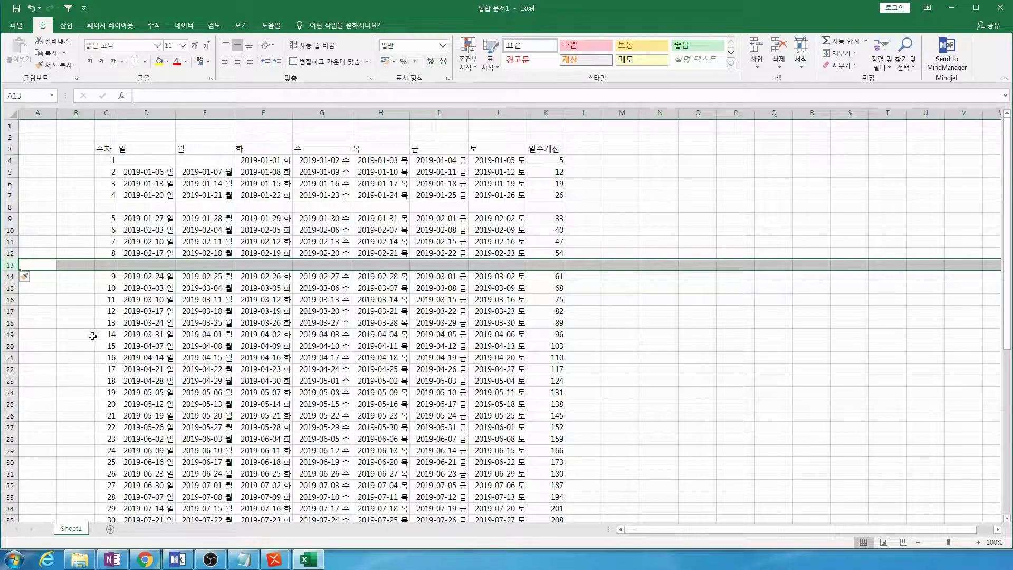
Insert blank rows above the week 14 and week 18 rows, at rows 19 and 24, to separate the months
{"action": "left_click", "coordinate": [7, 335]}
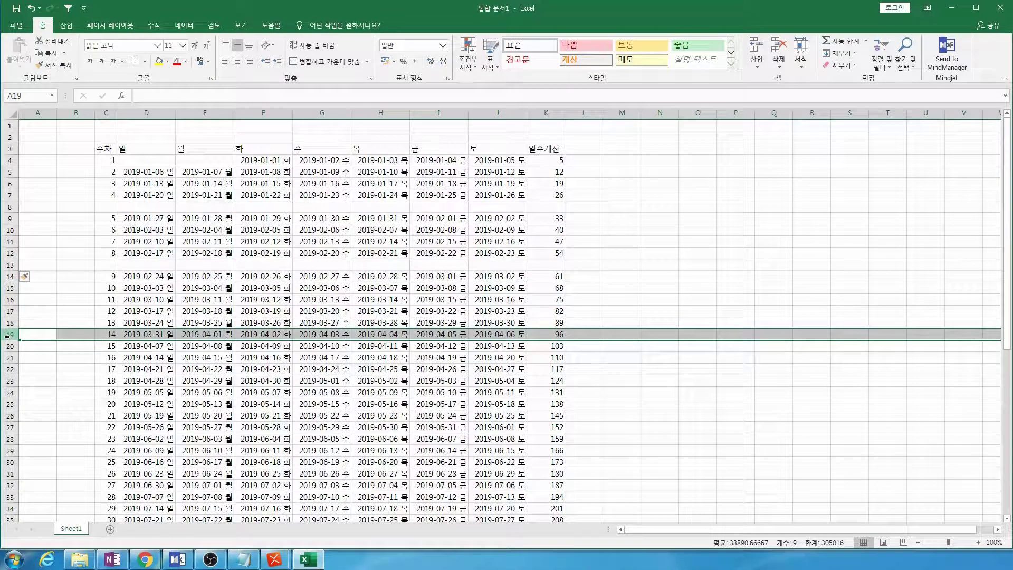
{"action": "key", "text": "ctrl+shift+equal"}
{"action": "scroll", "coordinate": [69, 355], "scroll_direction": "down", "scroll_amount": 2}
{"action": "scroll", "coordinate": [69, 355], "scroll_direction": "down", "scroll_amount": 1}
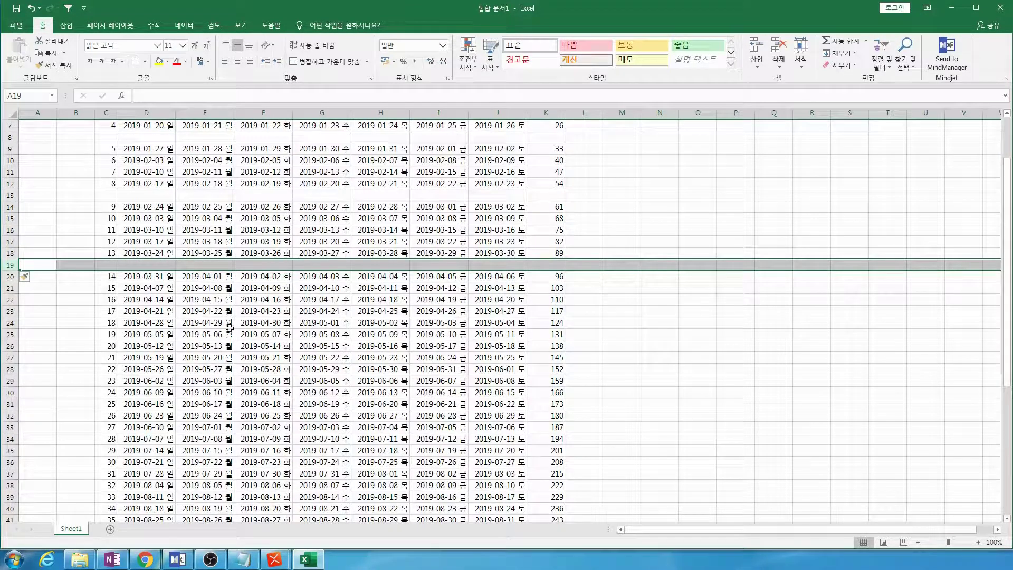
{"action": "left_click", "coordinate": [11, 322]}
{"action": "key", "text": "ctrl+shift+plus"}
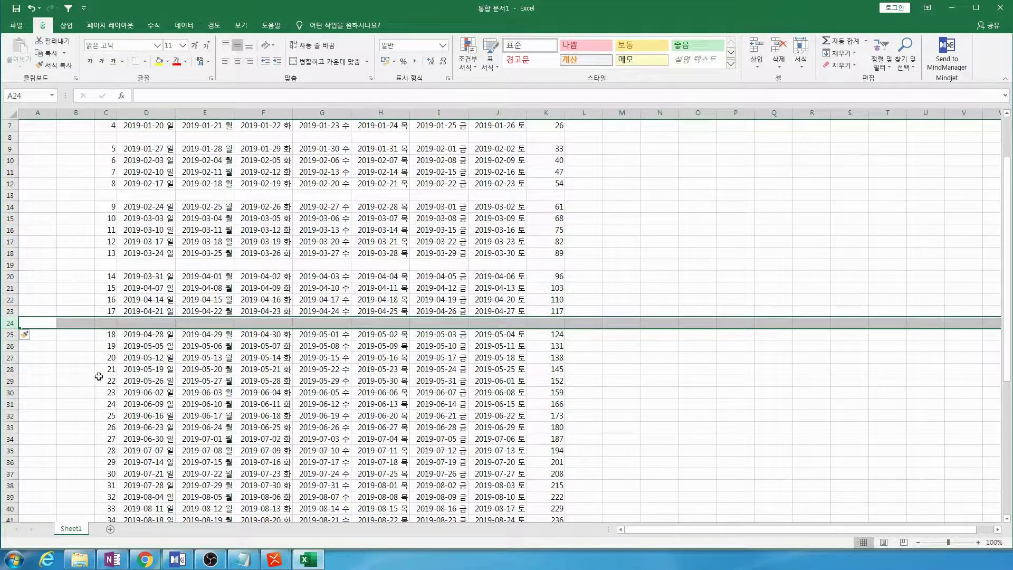
Insert blank rows above the week 22 and week 27 rows, at rows 29 and 35
{"action": "left_click", "coordinate": [10, 381]}
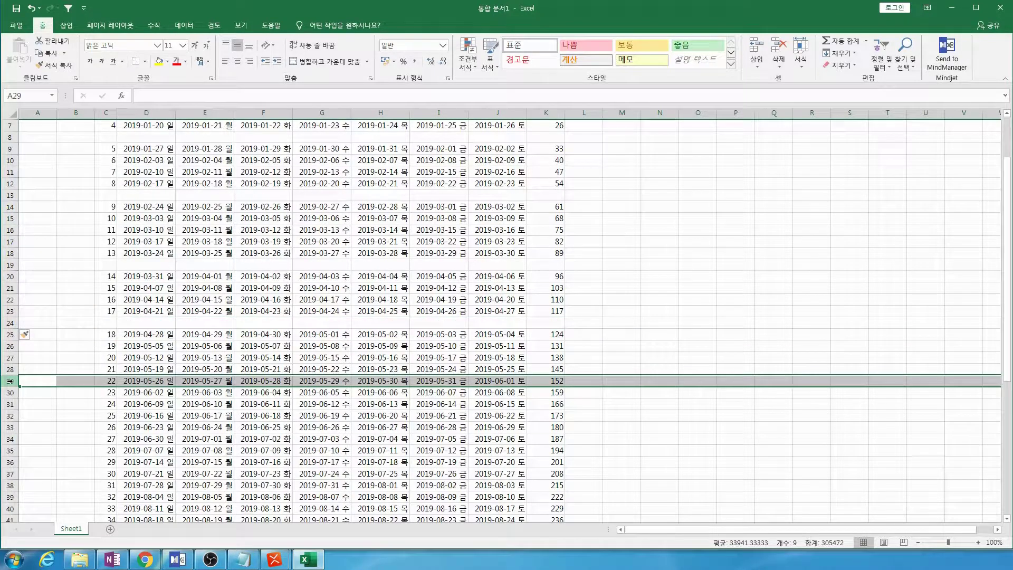
{"action": "key", "text": "ctrl+shift+plus"}
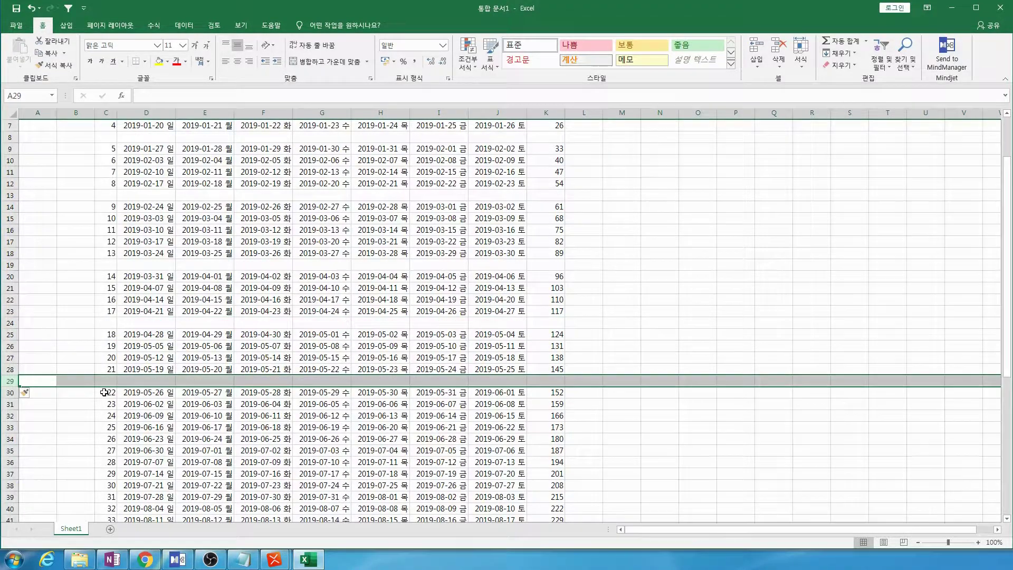
{"action": "scroll", "coordinate": [102, 394], "scroll_direction": "down", "scroll_amount": 2}
{"action": "scroll", "coordinate": [102, 393], "scroll_direction": "down", "scroll_amount": 1}
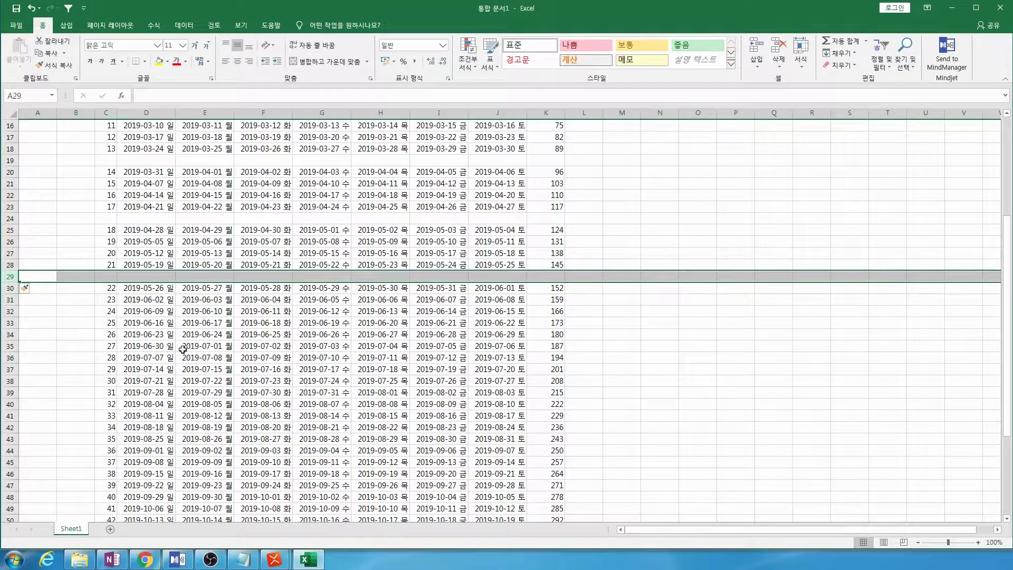
{"action": "left_click", "coordinate": [10, 346]}
{"action": "key", "text": "ctrl+shift+plus"}
Insert blank rows above the week 31 and week 36 rows, at rows 40 and 46
{"action": "scroll", "coordinate": [18, 350], "scroll_direction": "down", "scroll_amount": 3}
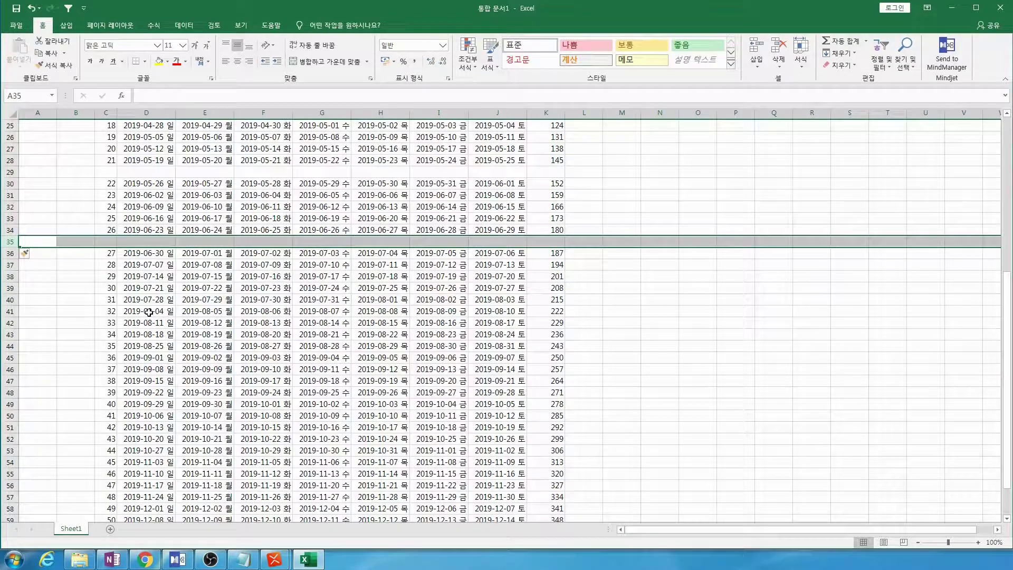
{"action": "left_click", "coordinate": [10, 300]}
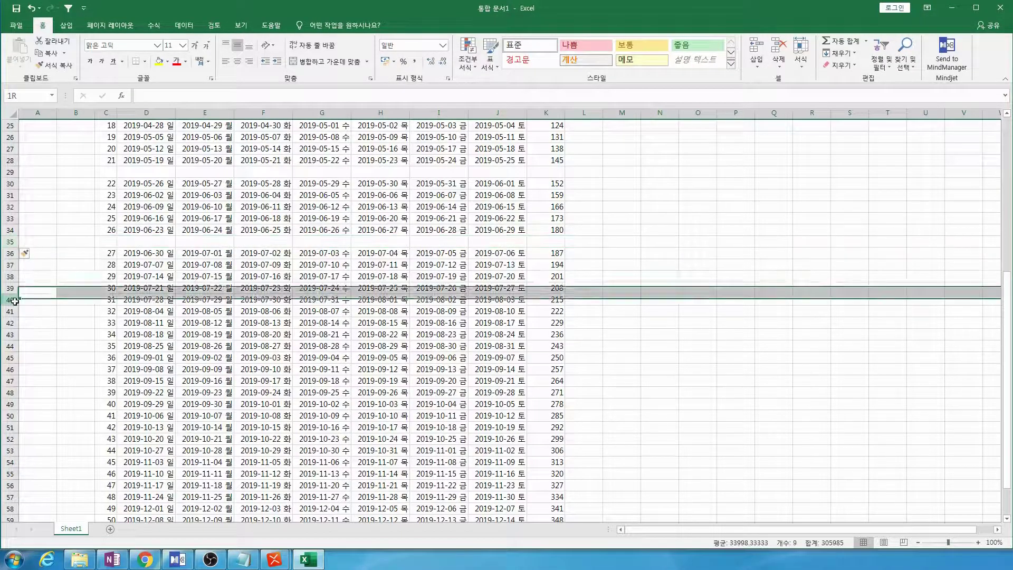
{"action": "key", "text": "ctrl+shift+plus"}
{"action": "scroll", "coordinate": [56, 330], "scroll_direction": "down", "scroll_amount": 1}
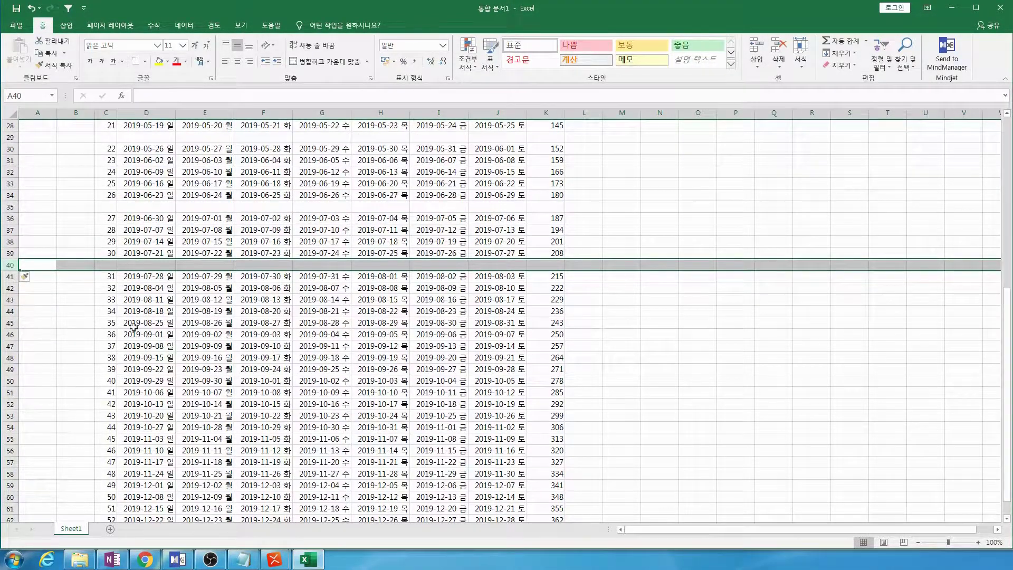
{"action": "left_click", "coordinate": [10, 334]}
{"action": "scroll", "coordinate": [65, 348], "scroll_direction": "down", "scroll_amount": 1}
{"action": "scroll", "coordinate": [65, 357], "scroll_direction": "down", "scroll_amount": 1}
{"action": "key", "text": "ctrl+shift+plus"}
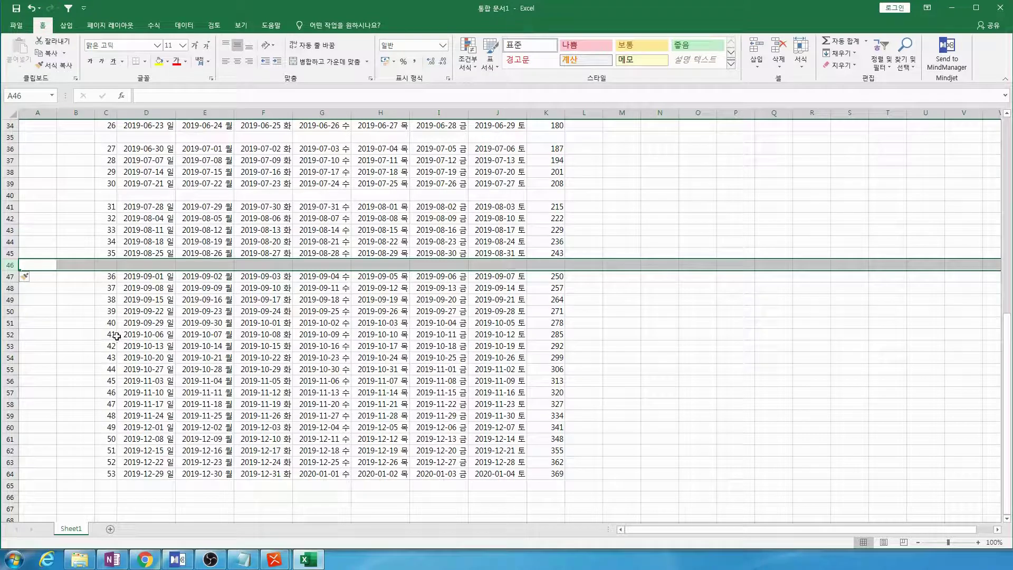
Insert blank rows above the week 40, week 44 and week 49 rows, at rows 51, 56 and 62
{"action": "left_click", "coordinate": [10, 323]}
{"action": "key", "text": "ctrl+shift+plus"}
{"action": "scroll", "coordinate": [13, 317], "scroll_direction": "down", "scroll_amount": 2}
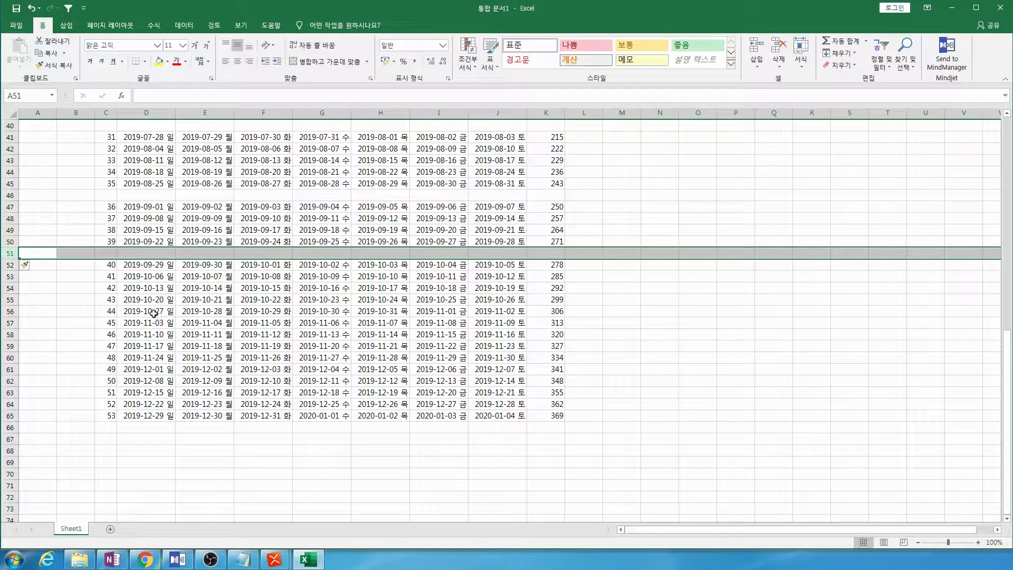
{"action": "left_click", "coordinate": [10, 311]}
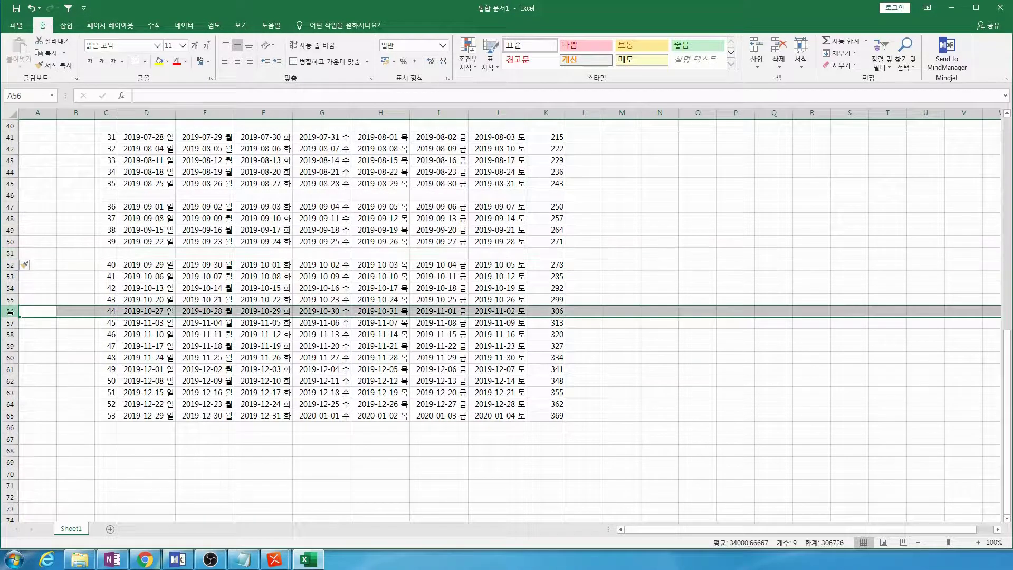
{"action": "key", "text": "ctrl+shift+plus"}
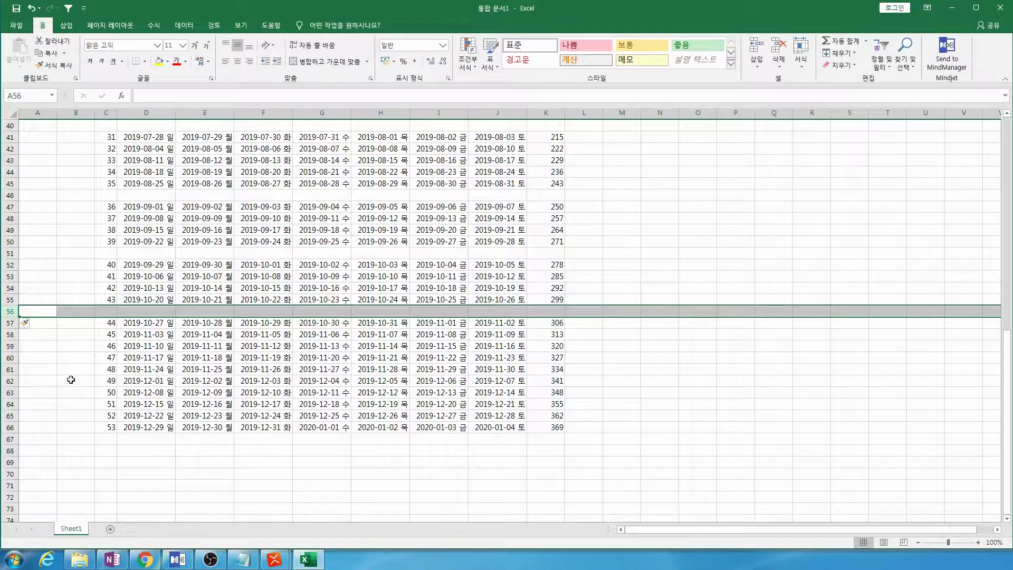
{"action": "left_click", "coordinate": [9, 381]}
{"action": "key", "text": "ctrl+plus"}
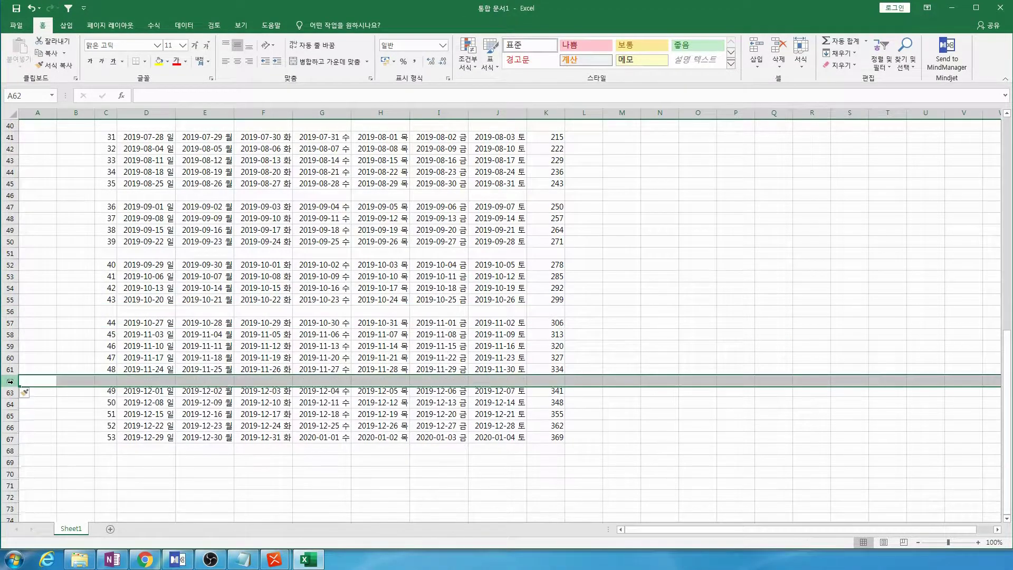
Move the week 5 number and its January dates from C9:H9 up into blank row 8, starting at C8
{"action": "scroll", "coordinate": [328, 340], "scroll_direction": "up", "scroll_amount": 13}
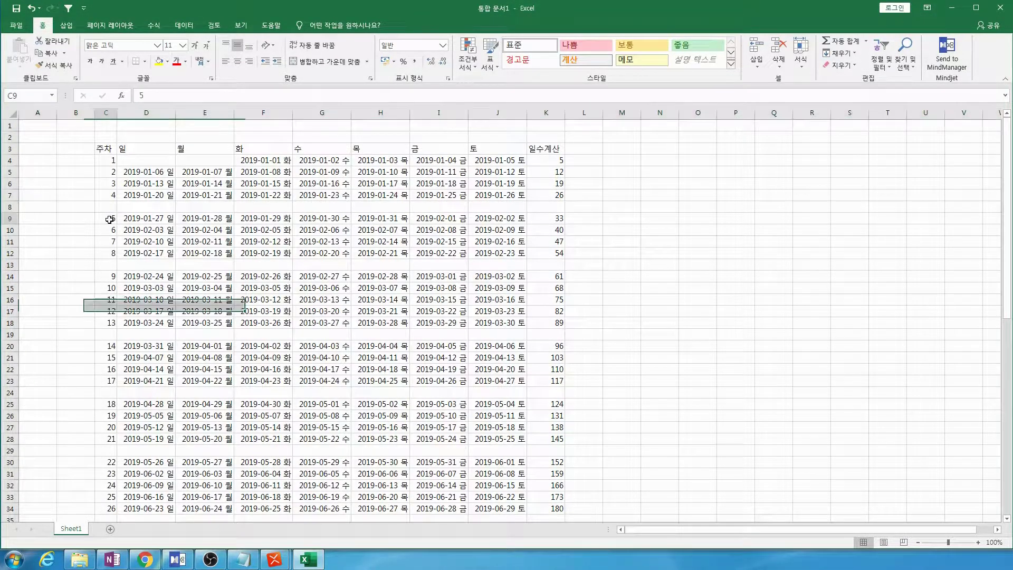
{"action": "left_click_drag", "start_coordinate": [109, 218], "coordinate": [374, 217]}
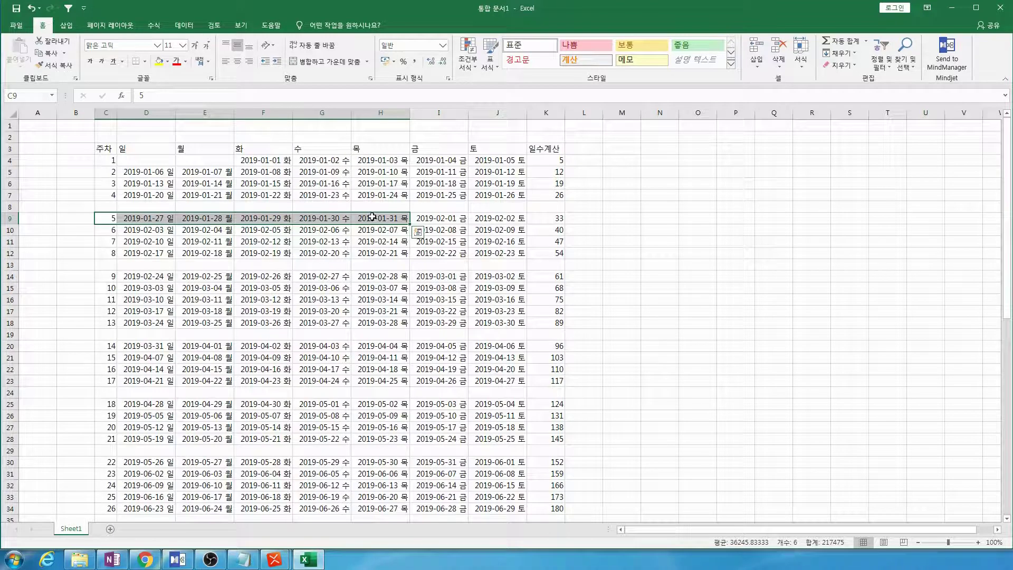
{"action": "key", "text": "ctrl+c"}
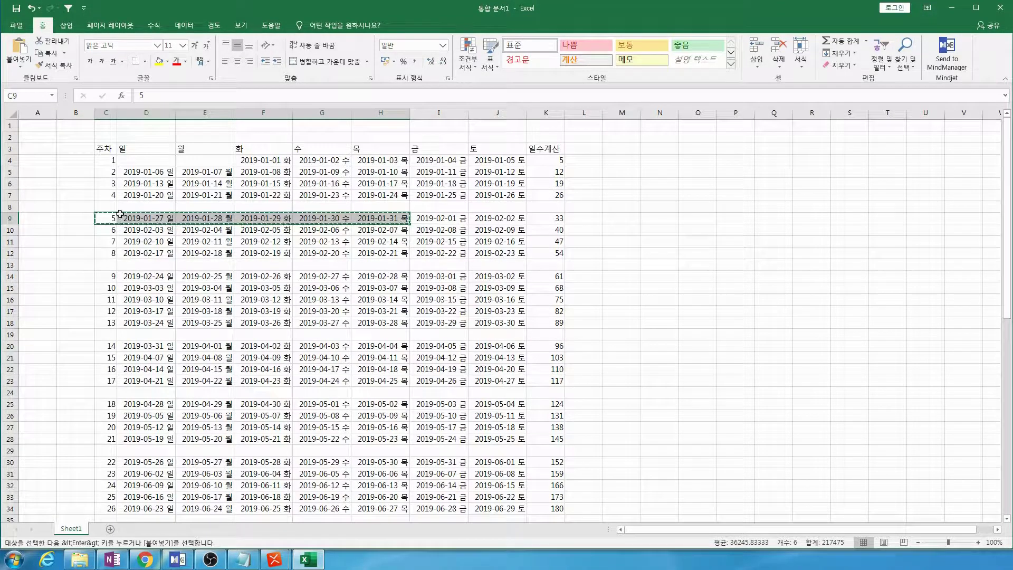
{"action": "left_click", "coordinate": [111, 206]}
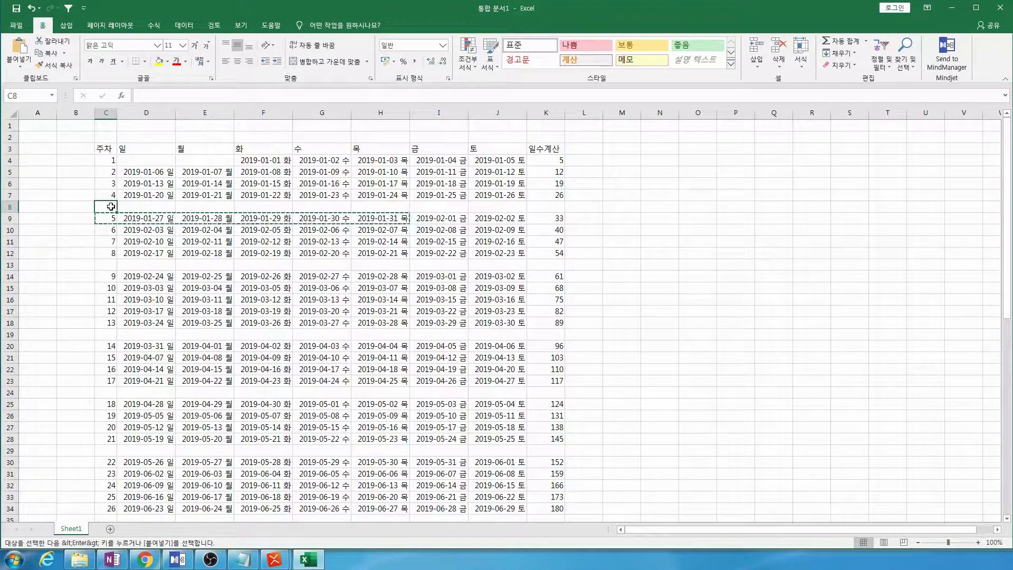
{"action": "key", "text": "Return"}
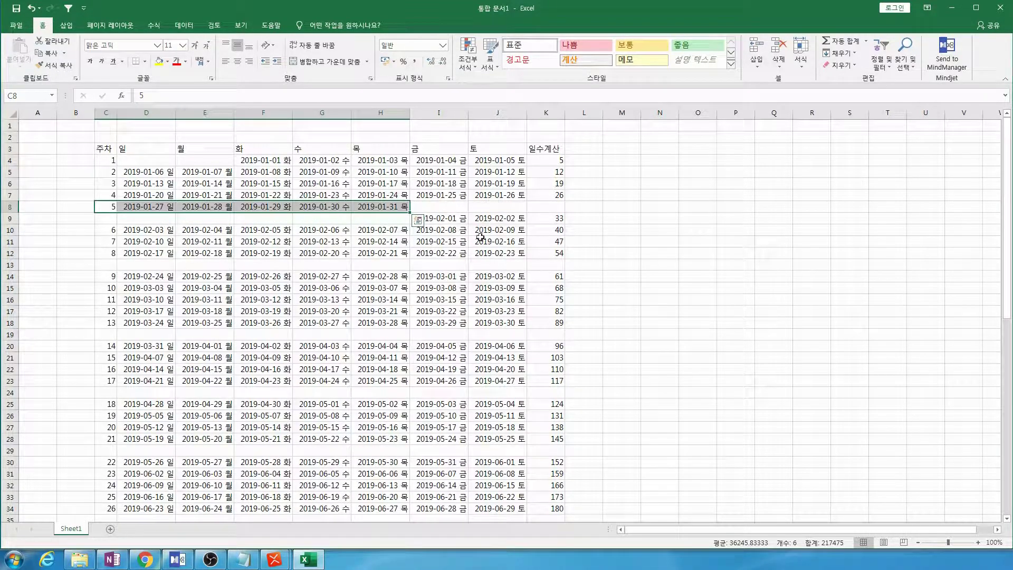
Move the week 9 number and its February dates from C14:H14 up into blank row 13, starting at C13
{"action": "left_click", "coordinate": [139, 276]}
{"action": "left_click_drag", "start_coordinate": [108, 276], "coordinate": [393, 277]}
{"action": "key", "text": "ctrl+x"}
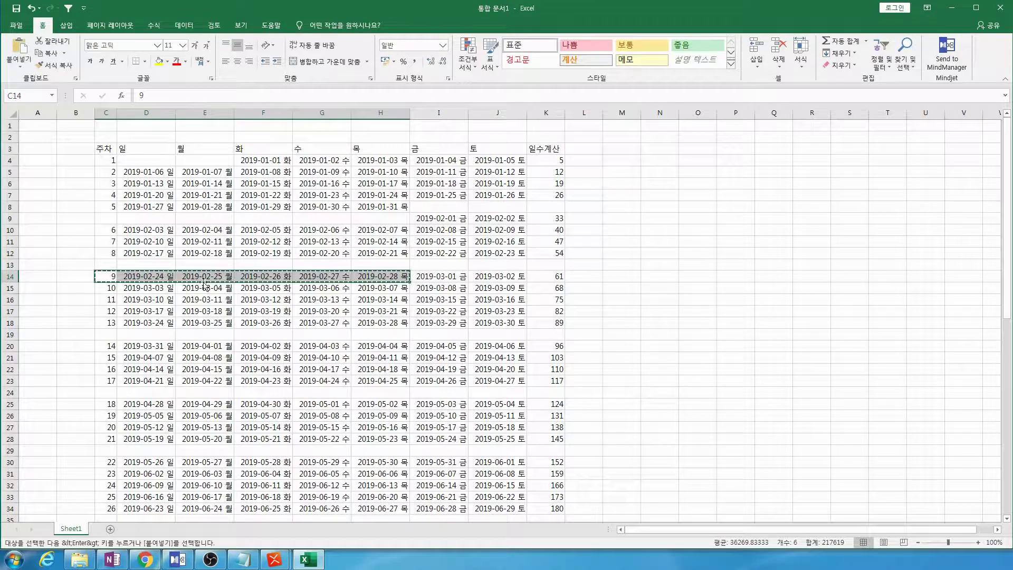
{"action": "left_click", "coordinate": [111, 264]}
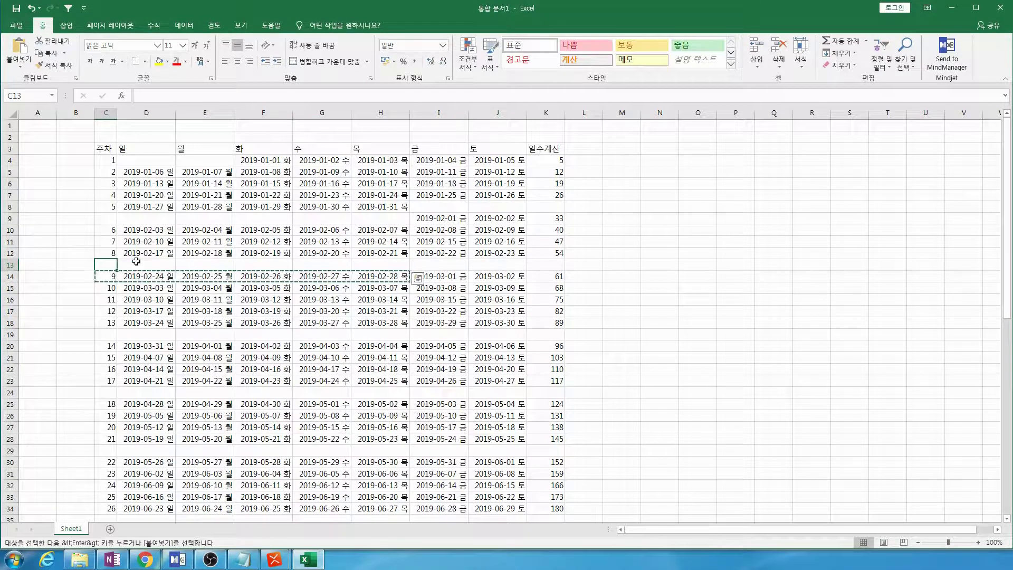
{"action": "key", "text": "ctrl+v"}
Move the week 14 number and the date 2019-03-31 from C20:D20 up into blank row 19, starting at C19
{"action": "scroll", "coordinate": [207, 273], "scroll_direction": "down", "scroll_amount": 2}
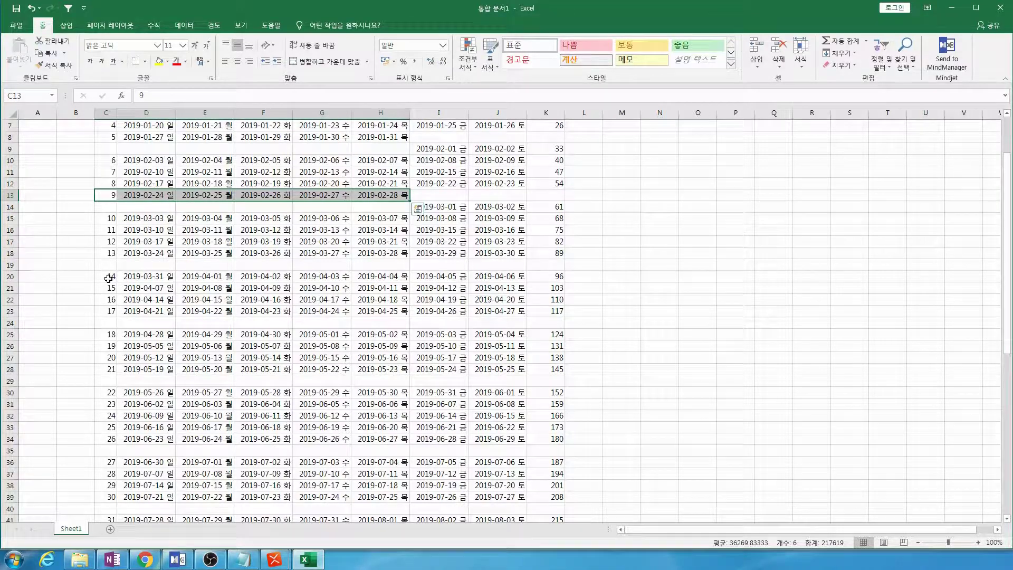
{"action": "left_click_drag", "start_coordinate": [110, 277], "coordinate": [164, 278]}
{"action": "key", "text": "ctrl+c"}
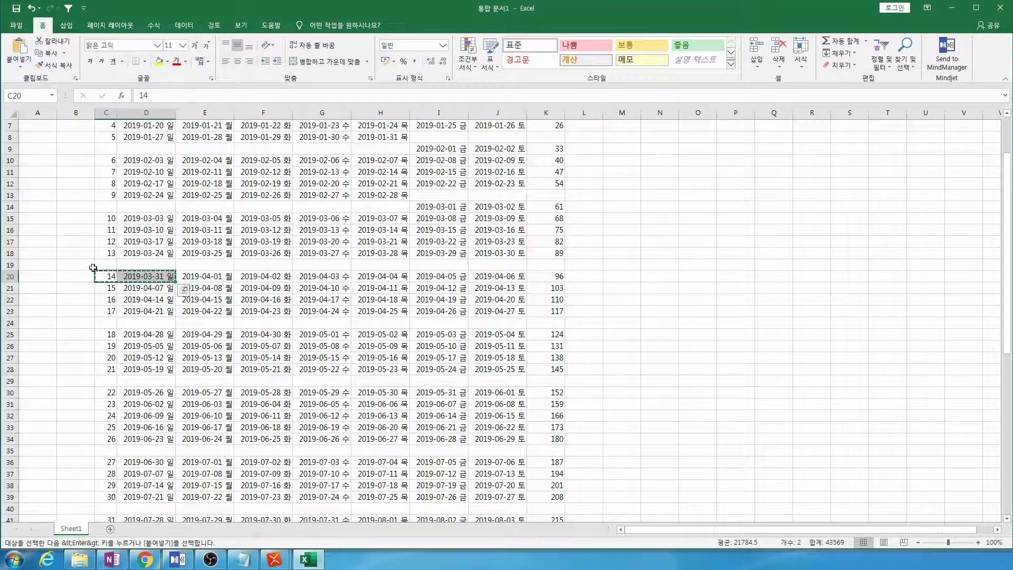
{"action": "left_click", "coordinate": [108, 264]}
{"action": "key", "text": "ctrl+v"}
Move the week 18 number and its April dates from C25:F25 up into blank row 24, starting at C24
{"action": "scroll", "coordinate": [140, 277], "scroll_direction": "down", "scroll_amount": 2}
{"action": "left_click_drag", "start_coordinate": [111, 265], "coordinate": [287, 264]}
{"action": "key", "text": "ctrl+x"}
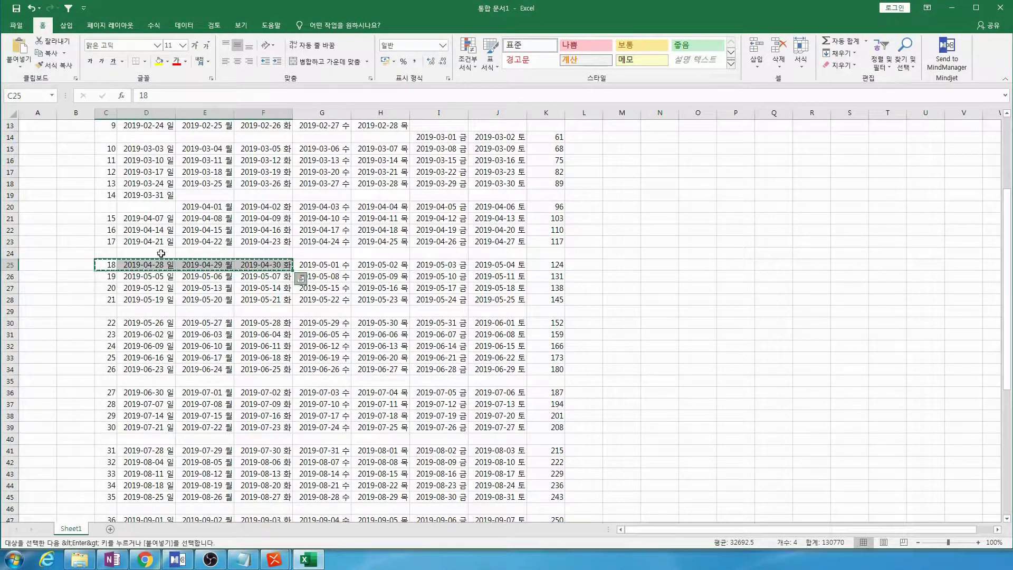
{"action": "left_click", "coordinate": [107, 253]}
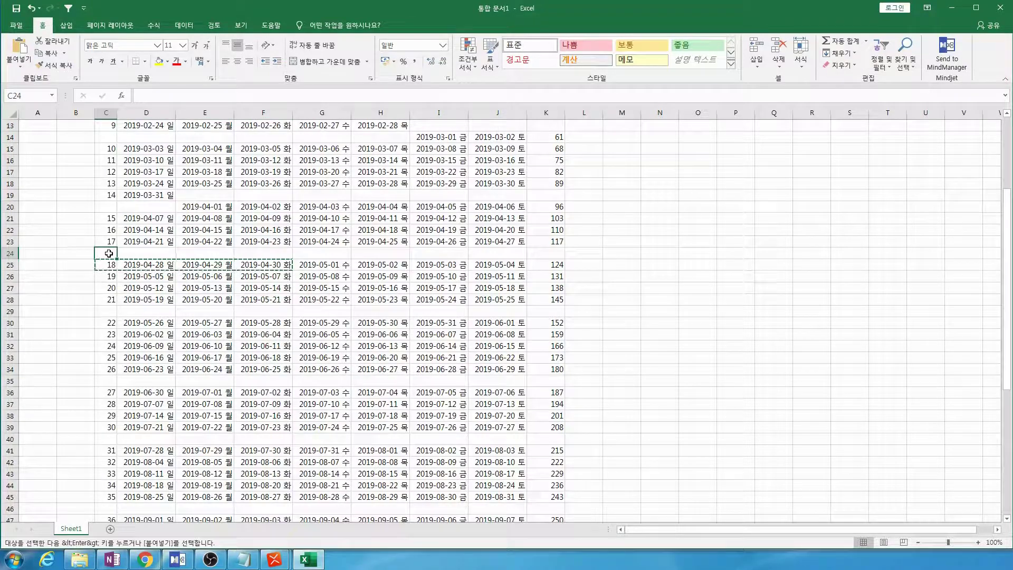
{"action": "key", "text": "ctrl+v"}
Move the week 22 number and its May dates from C30:I30 up into blank row 29, starting at C29
{"action": "scroll", "coordinate": [215, 299], "scroll_direction": "down", "scroll_amount": 1}
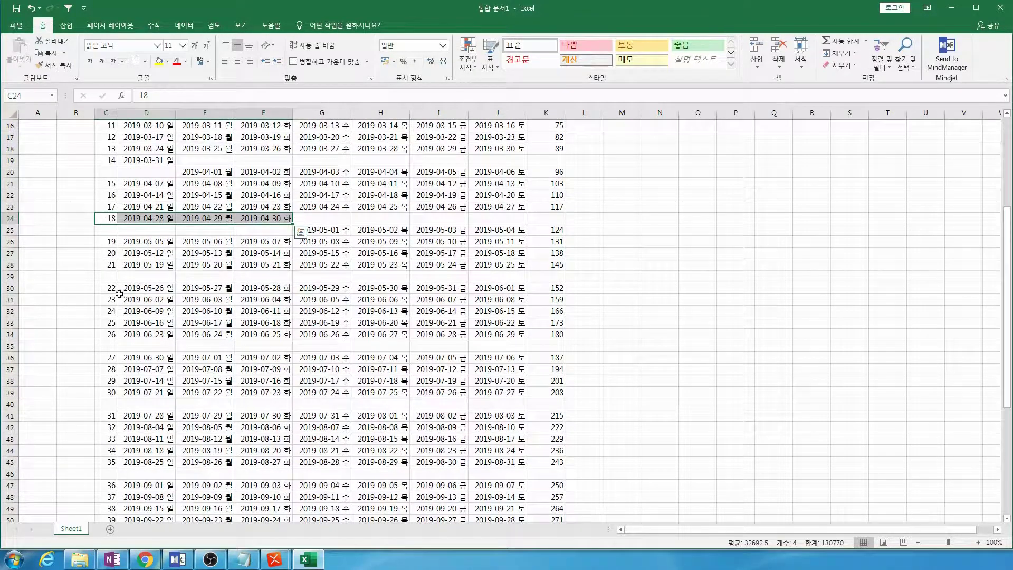
{"action": "left_click_drag", "start_coordinate": [110, 289], "coordinate": [441, 290]}
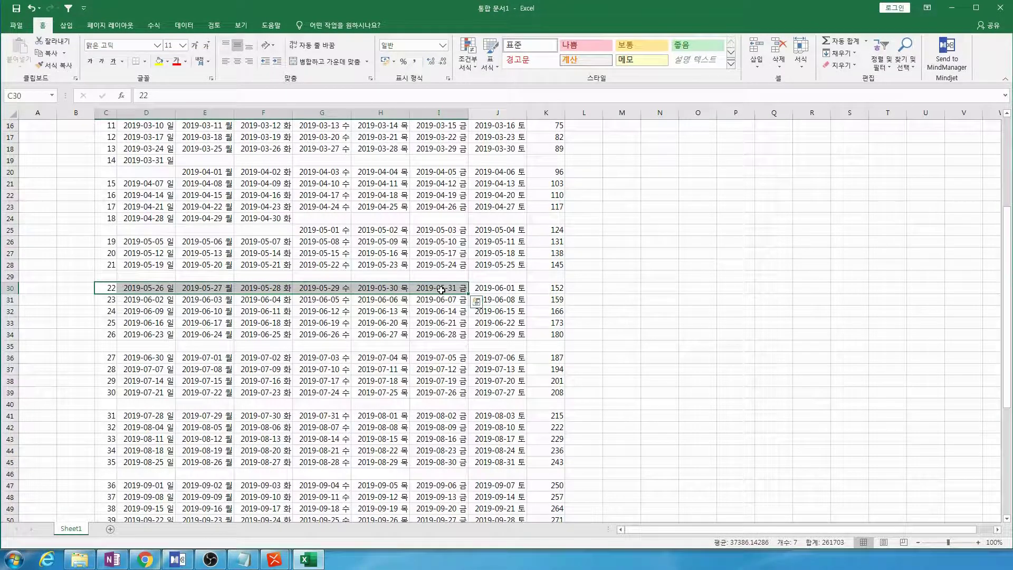
{"action": "key", "text": "ctrl+c"}
{"action": "left_click", "coordinate": [113, 276]}
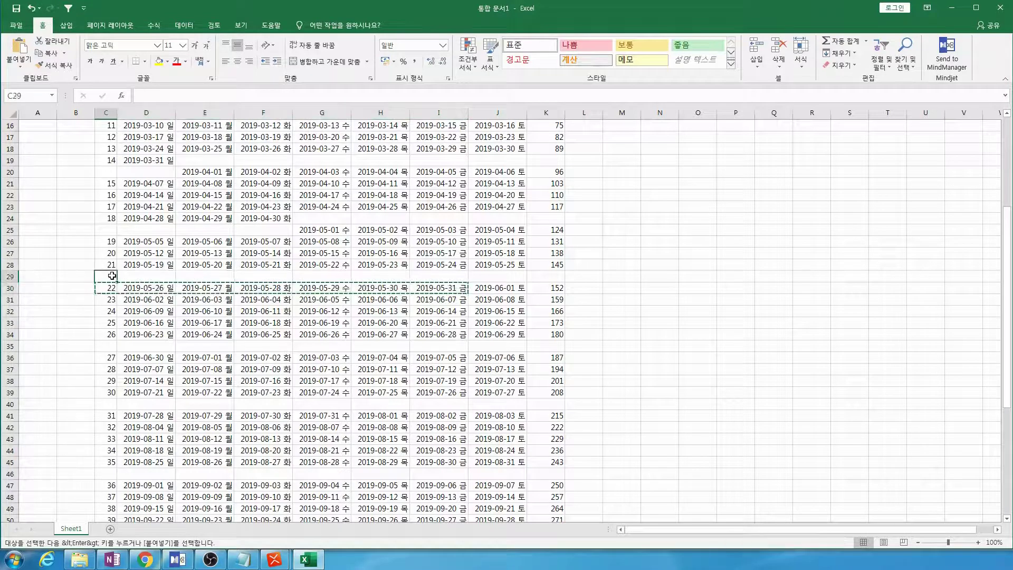
{"action": "key", "text": "ctrl+v"}
Move the week 27 number and the date 2019-06-30 from C36:D36 up into blank row 35, starting at C35
{"action": "scroll", "coordinate": [159, 309], "scroll_direction": "down", "scroll_amount": 2}
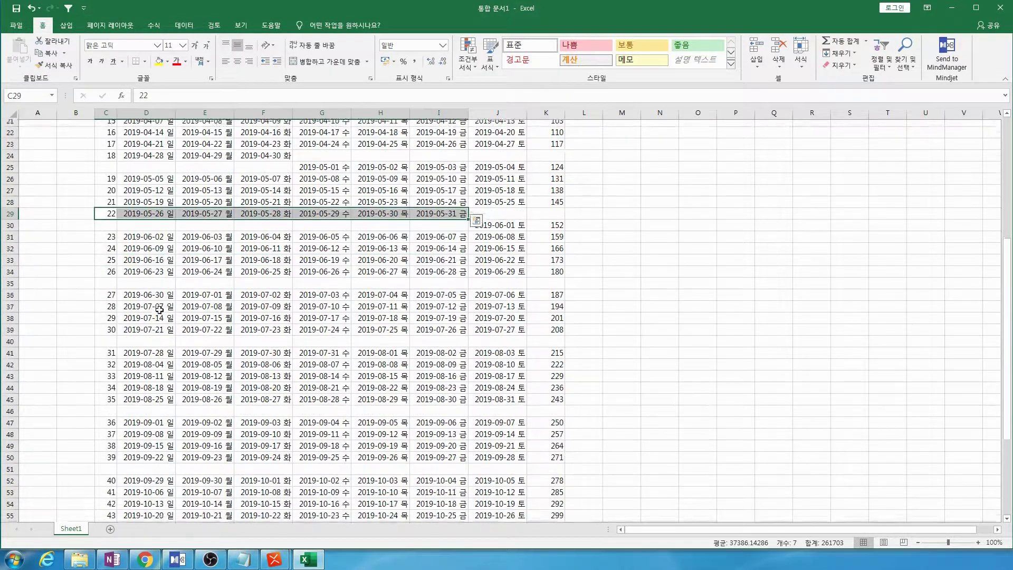
{"action": "left_click_drag", "start_coordinate": [111, 288], "coordinate": [145, 286]}
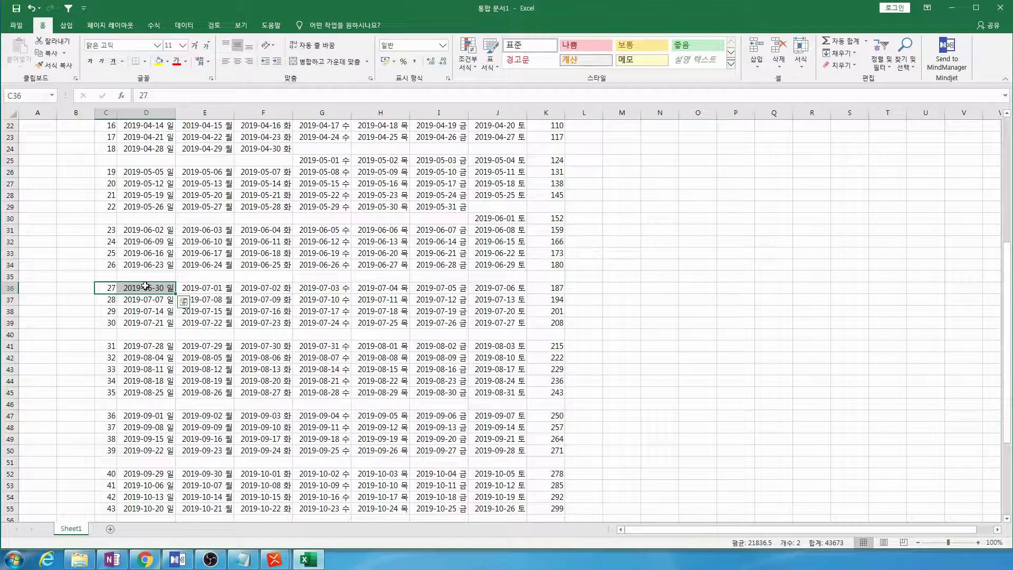
{"action": "key", "text": "ctrl+x"}
{"action": "left_click", "coordinate": [113, 278]}
{"action": "key", "text": "ctrl+v"}
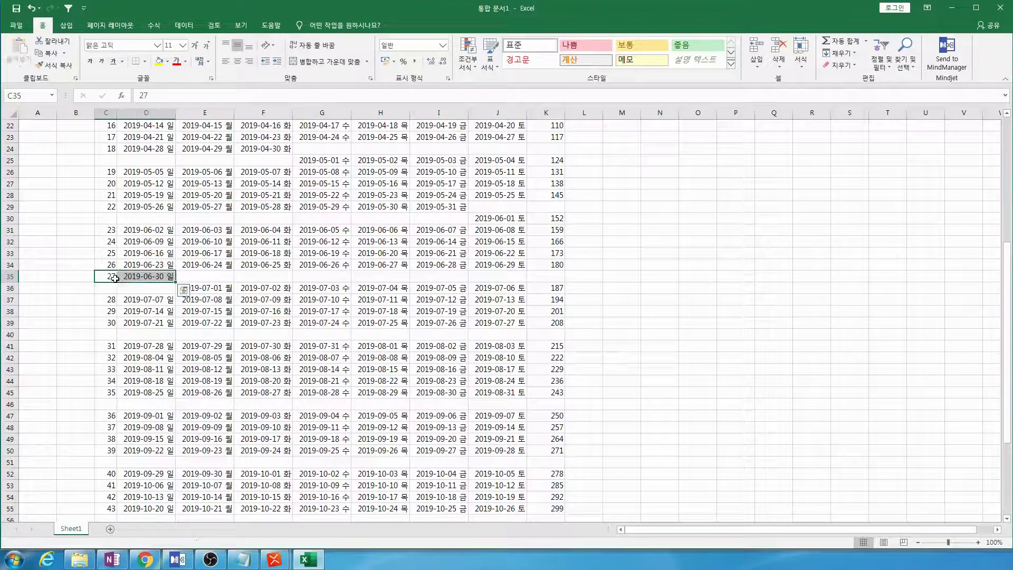
Move the week 31 number and its July dates from C41:G41 up into blank row 40, starting at C40
{"action": "scroll", "coordinate": [149, 299], "scroll_direction": "down", "scroll_amount": 2}
{"action": "left_click_drag", "start_coordinate": [110, 279], "coordinate": [324, 278]}
{"action": "key", "text": "ctrl+x"}
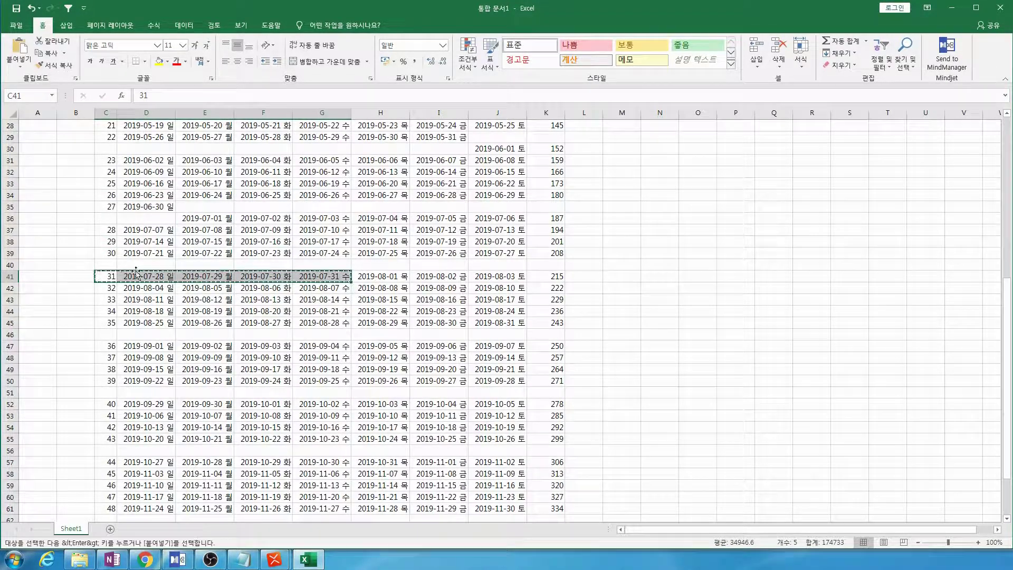
{"action": "left_click", "coordinate": [114, 265]}
{"action": "key", "text": "ctrl+v"}
{"action": "scroll", "coordinate": [211, 285], "scroll_direction": "down", "scroll_amount": 2}
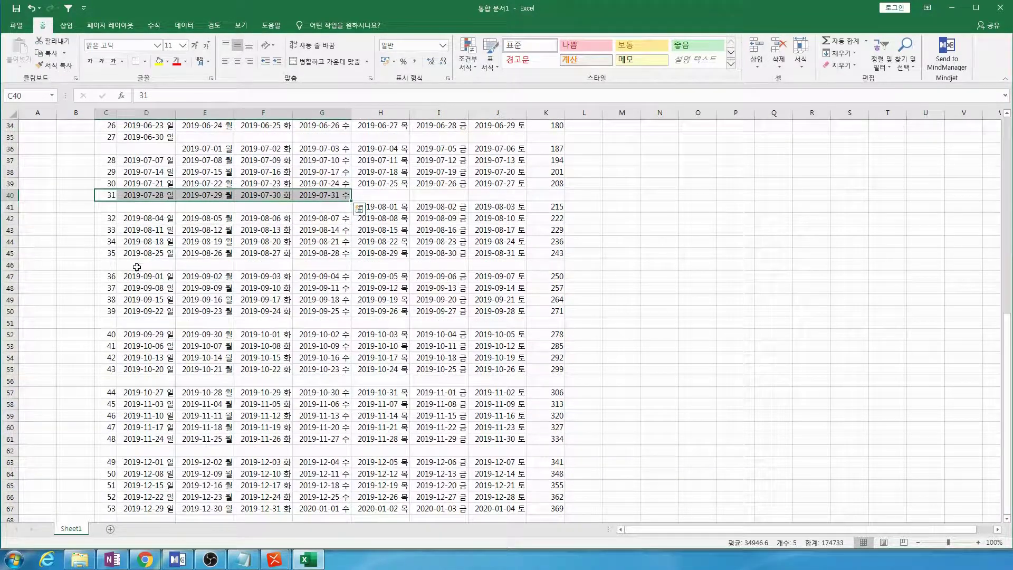
{"action": "left_click_drag", "start_coordinate": [108, 279], "coordinate": [168, 277]}
{"action": "left_click", "coordinate": [160, 265]}
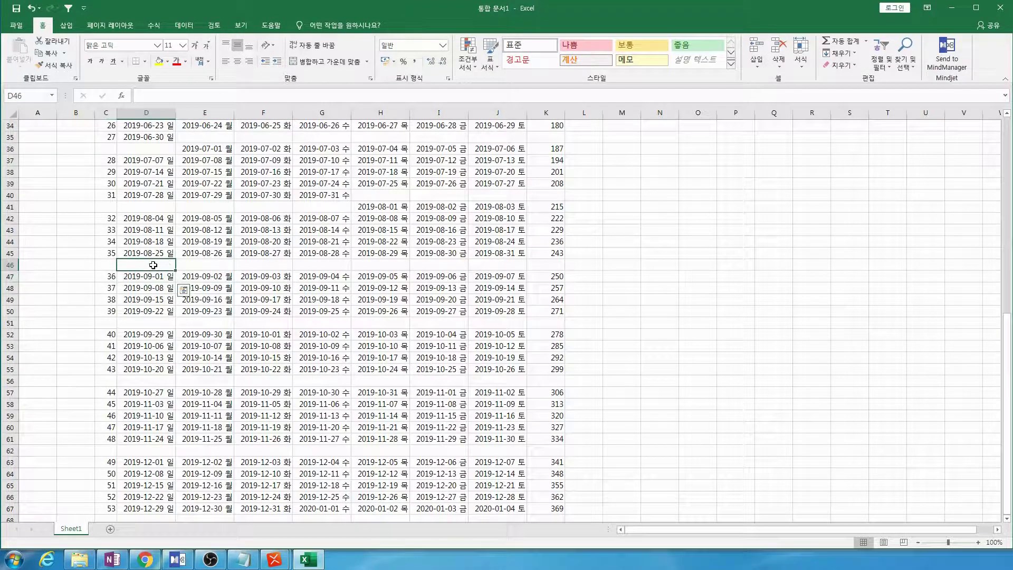
Move the week 40 number and its September dates from C52:E52 up into blank row 51, starting at C51
{"action": "scroll", "coordinate": [162, 266], "scroll_direction": "down", "scroll_amount": 2}
{"action": "scroll", "coordinate": [158, 261], "scroll_direction": "down", "scroll_amount": 1}
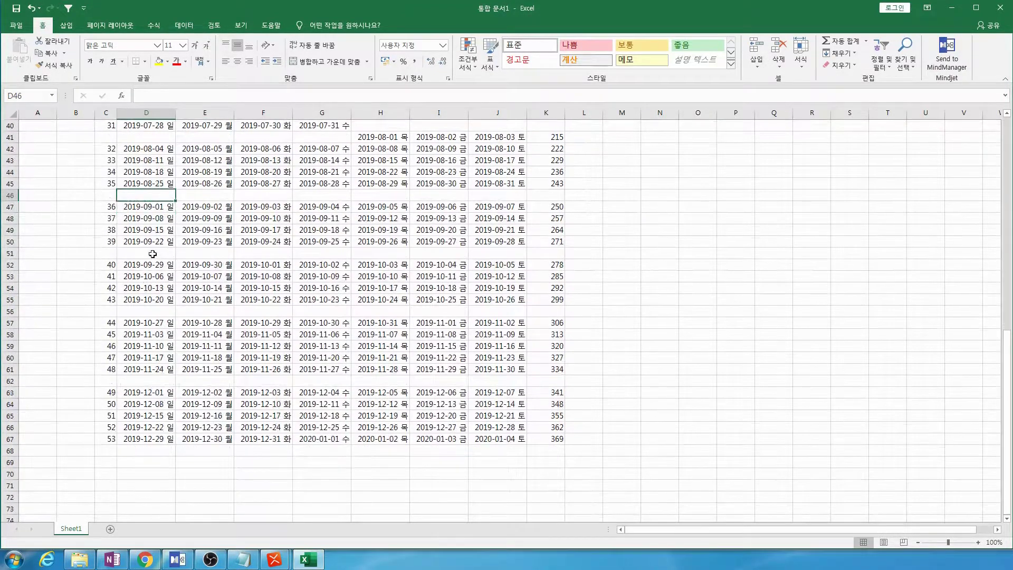
{"action": "left_click_drag", "start_coordinate": [110, 265], "coordinate": [215, 265]}
{"action": "key", "text": "ctrl+c"}
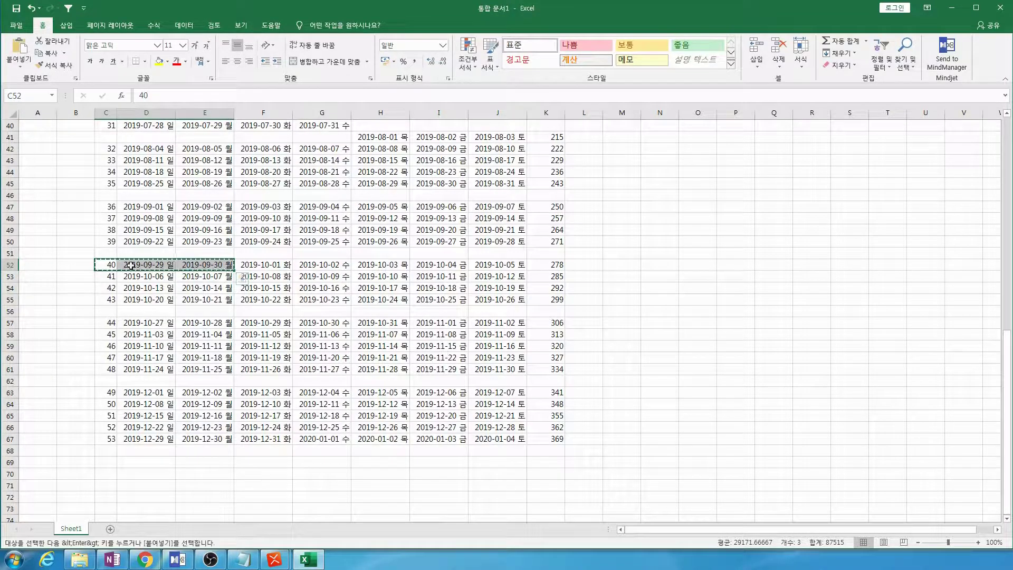
{"action": "left_click", "coordinate": [116, 254]}
{"action": "key", "text": "ctrl+v"}
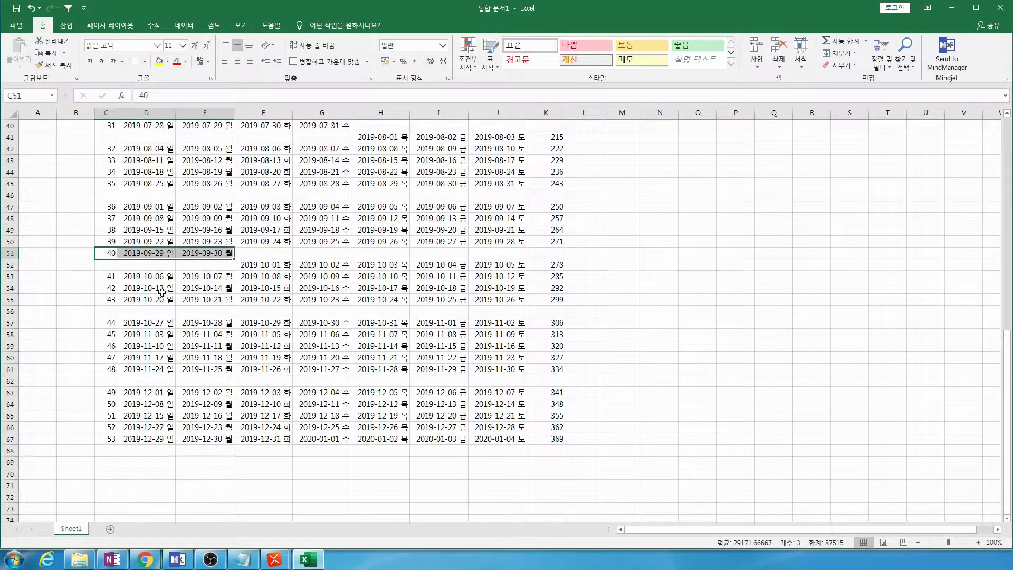
Move the week 44 number and its October dates from C57:H57 up into blank row 56, starting at C56
{"action": "scroll", "coordinate": [157, 284], "scroll_direction": "down", "scroll_amount": 2}
{"action": "left_click_drag", "start_coordinate": [110, 255], "coordinate": [381, 253]}
{"action": "key", "text": "ctrl+x"}
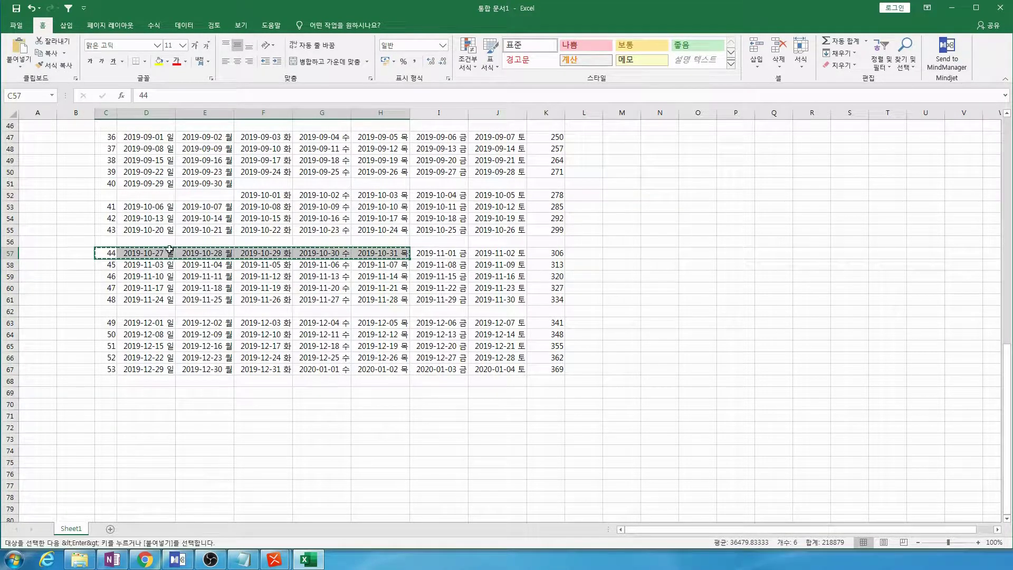
{"action": "left_click", "coordinate": [115, 242]}
{"action": "key", "text": "ctrl+v"}
{"action": "scroll", "coordinate": [122, 290], "scroll_direction": "down", "scroll_amount": 1}
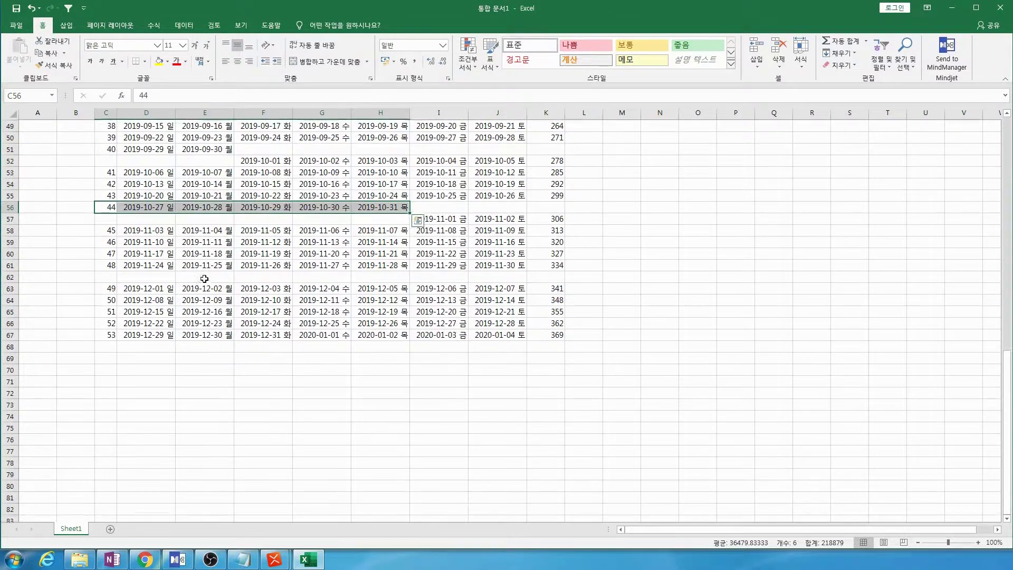
{"action": "left_click", "coordinate": [129, 289]}
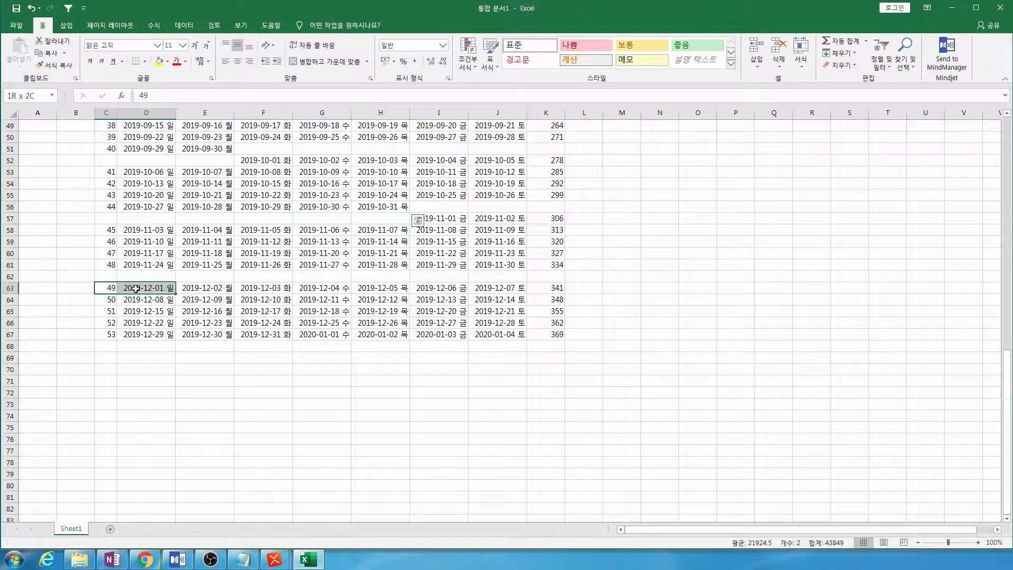
{"action": "key", "text": "ctrl+v"}
{"action": "left_click", "coordinate": [164, 274]}
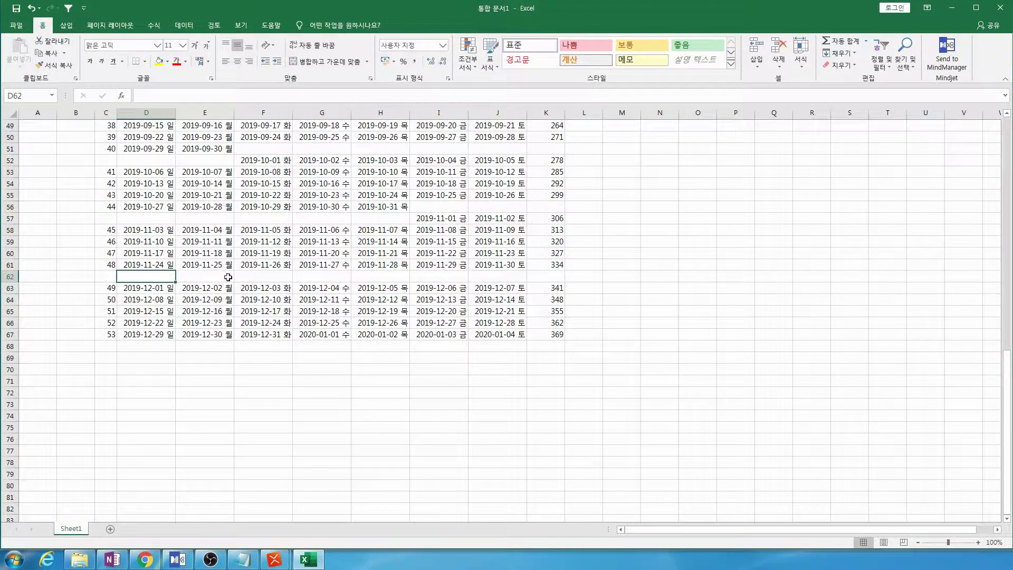
{"action": "left_click", "coordinate": [216, 291]}
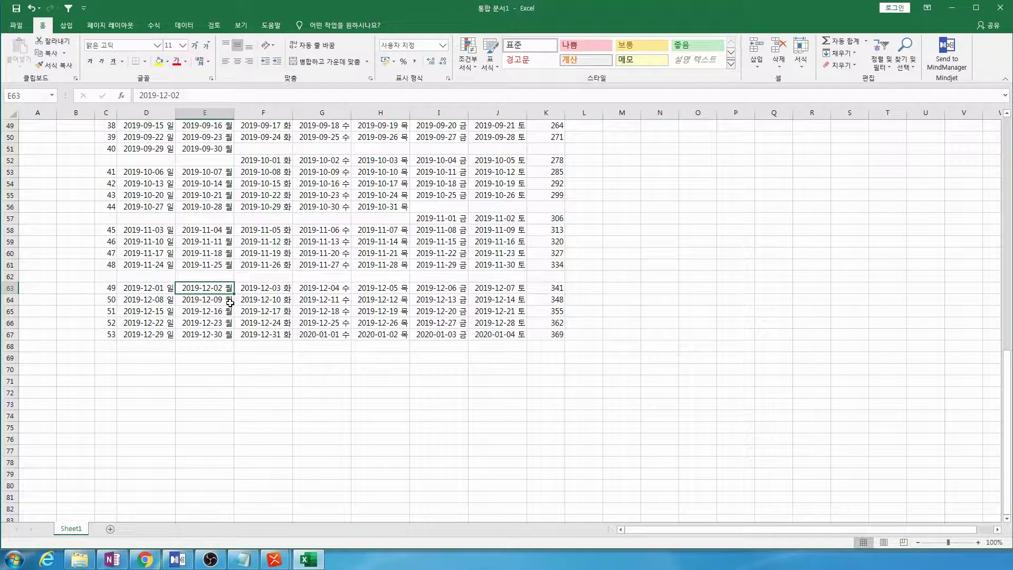
Review the weekly table from January through December, checking how weeks are split at the month boundaries
{"action": "scroll", "coordinate": [251, 305], "scroll_direction": "up", "scroll_amount": 2}
{"action": "scroll", "coordinate": [272, 316], "scroll_direction": "up", "scroll_amount": 10}
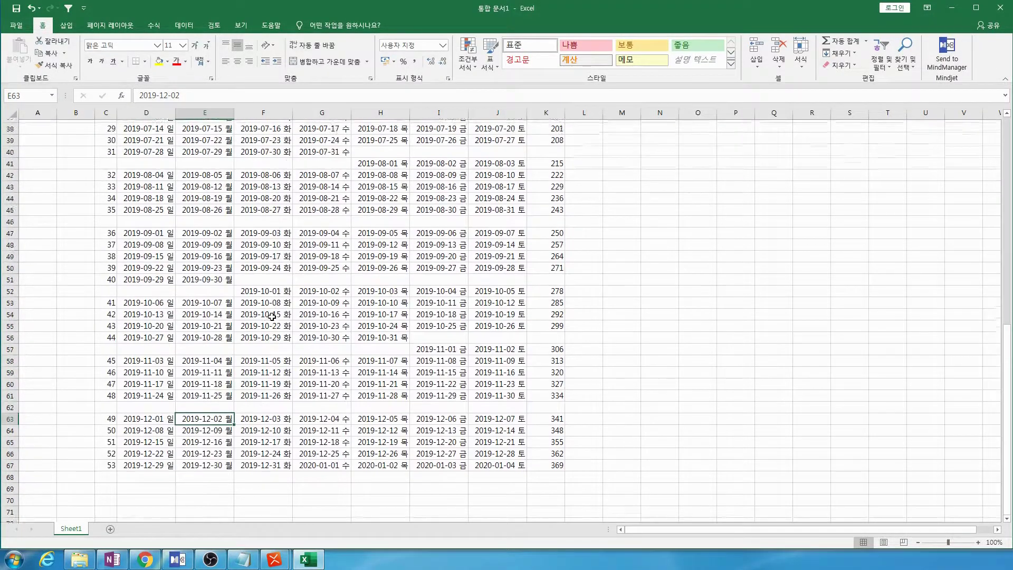
{"action": "scroll", "coordinate": [266, 313], "scroll_direction": "up", "scroll_amount": 4}
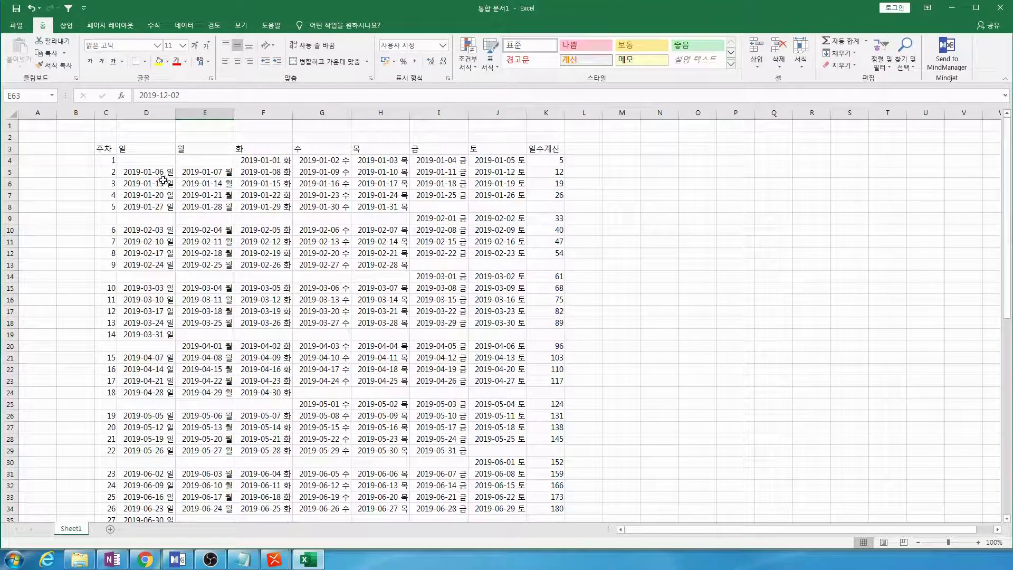
{"action": "left_click", "coordinate": [162, 181]}
{"action": "left_click", "coordinate": [154, 247]}
{"action": "left_click", "coordinate": [157, 264]}
{"action": "left_click", "coordinate": [154, 312]}
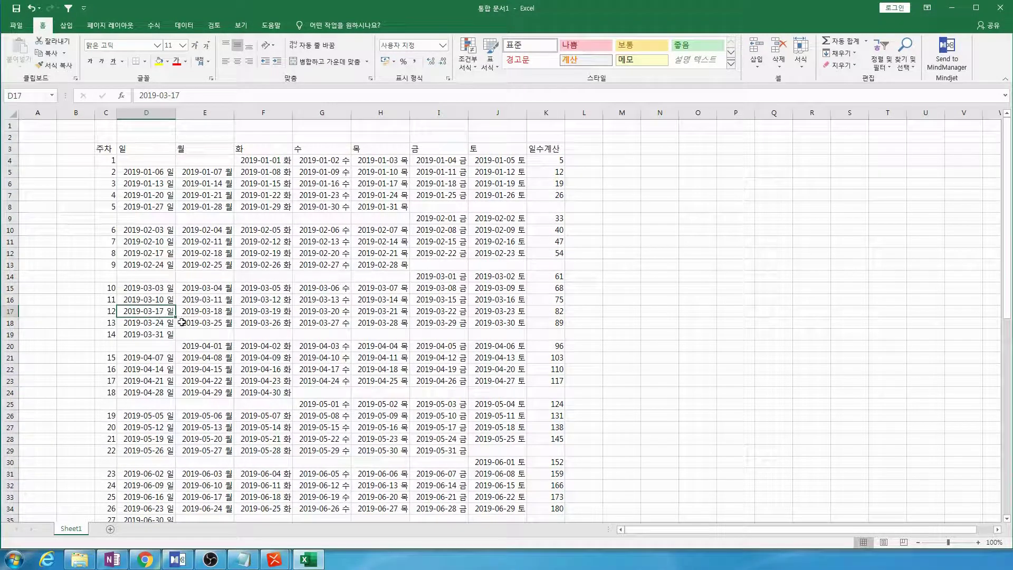
{"action": "scroll", "coordinate": [154, 311], "scroll_direction": "down", "scroll_amount": 2}
{"action": "left_click", "coordinate": [153, 300]}
{"action": "scroll", "coordinate": [154, 295], "scroll_direction": "down", "scroll_amount": 2}
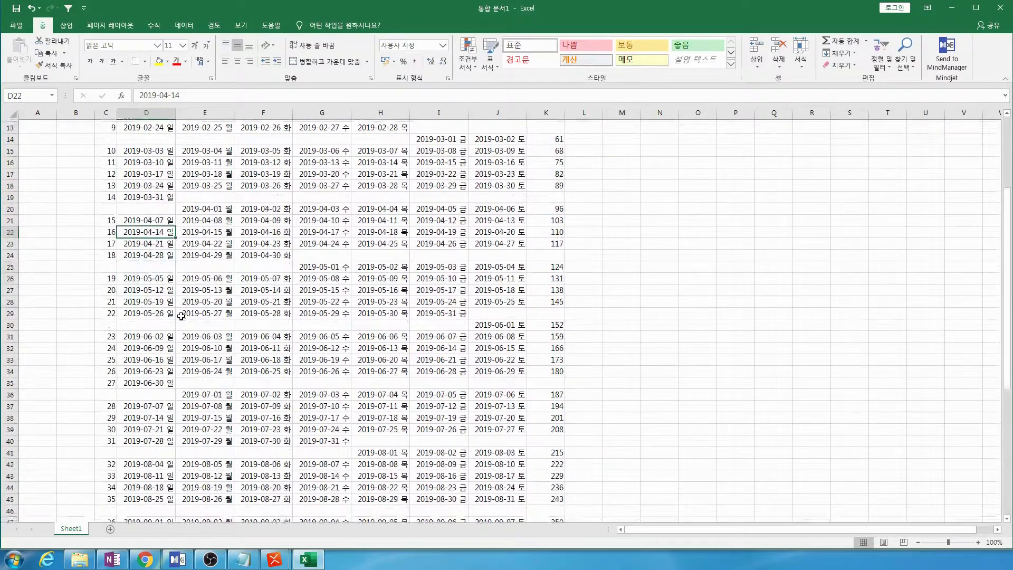
{"action": "left_click", "coordinate": [153, 346]}
{"action": "left_click", "coordinate": [157, 404]}
{"action": "scroll", "coordinate": [161, 404], "scroll_direction": "down", "scroll_amount": 2}
{"action": "left_click", "coordinate": [164, 403]}
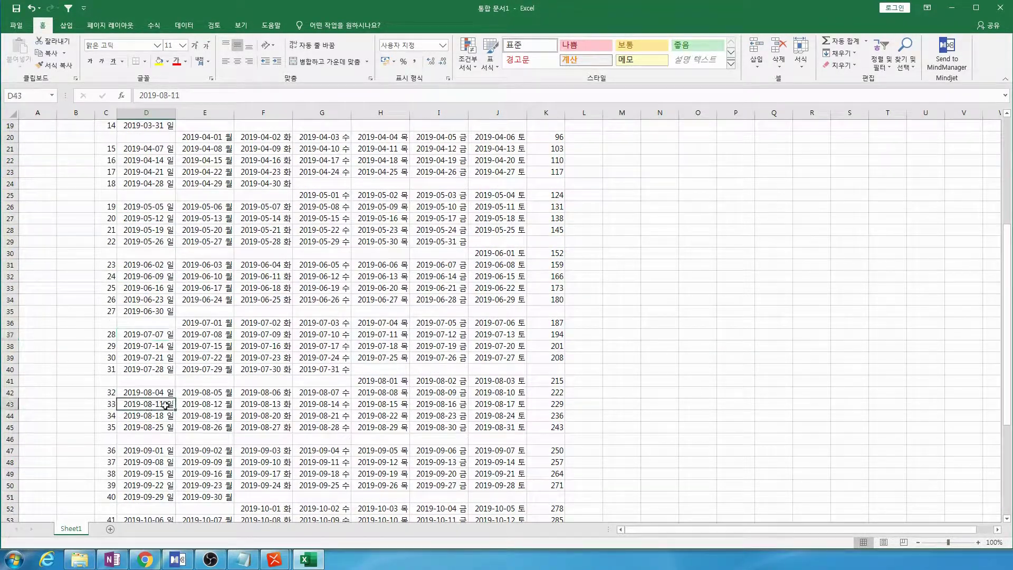
{"action": "scroll", "coordinate": [164, 403], "scroll_direction": "down", "scroll_amount": 2}
{"action": "left_click", "coordinate": [169, 403]}
{"action": "scroll", "coordinate": [173, 400], "scroll_direction": "down", "scroll_amount": 2}
{"action": "left_click", "coordinate": [173, 400]}
{"action": "left_click", "coordinate": [159, 438]}
{"action": "scroll", "coordinate": [158, 434], "scroll_direction": "down", "scroll_amount": 3}
{"action": "left_click", "coordinate": [153, 415]}
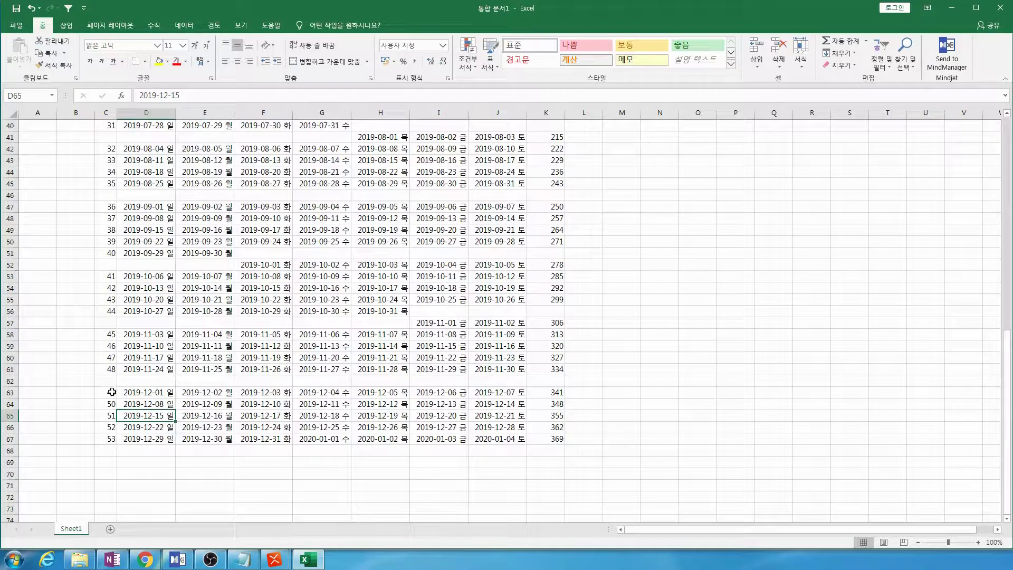
Inspect the 일수계산 formulas for weeks 49 and 50 alongside the week 50 dates
{"action": "left_click", "coordinate": [546, 393]}
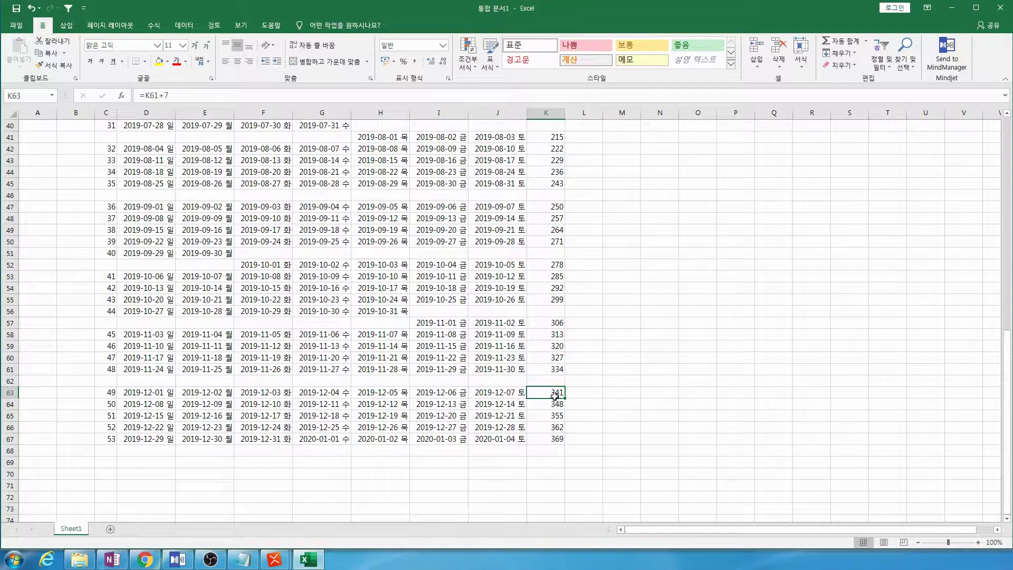
{"action": "left_click", "coordinate": [165, 406]}
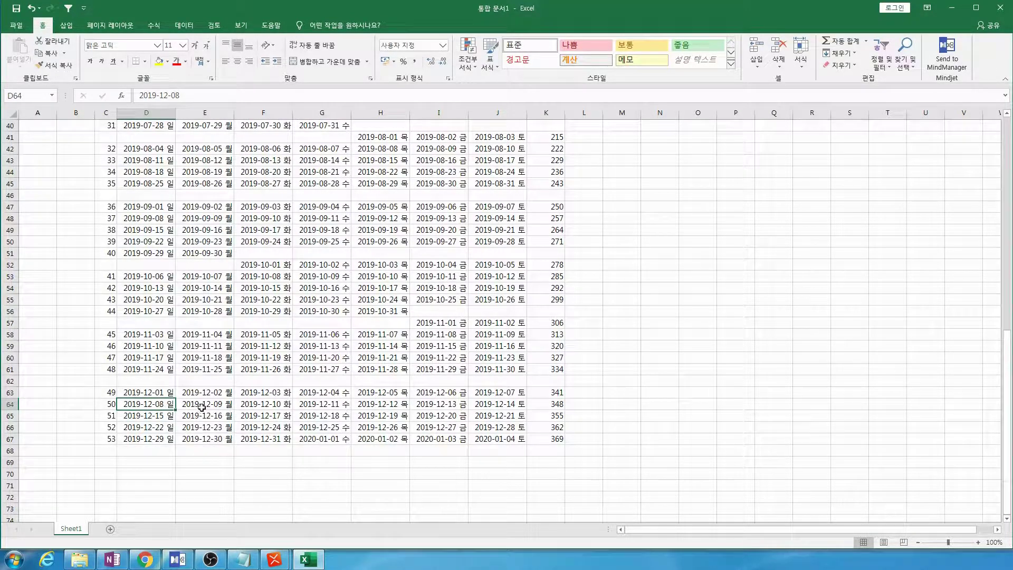
{"action": "left_click", "coordinate": [520, 411]}
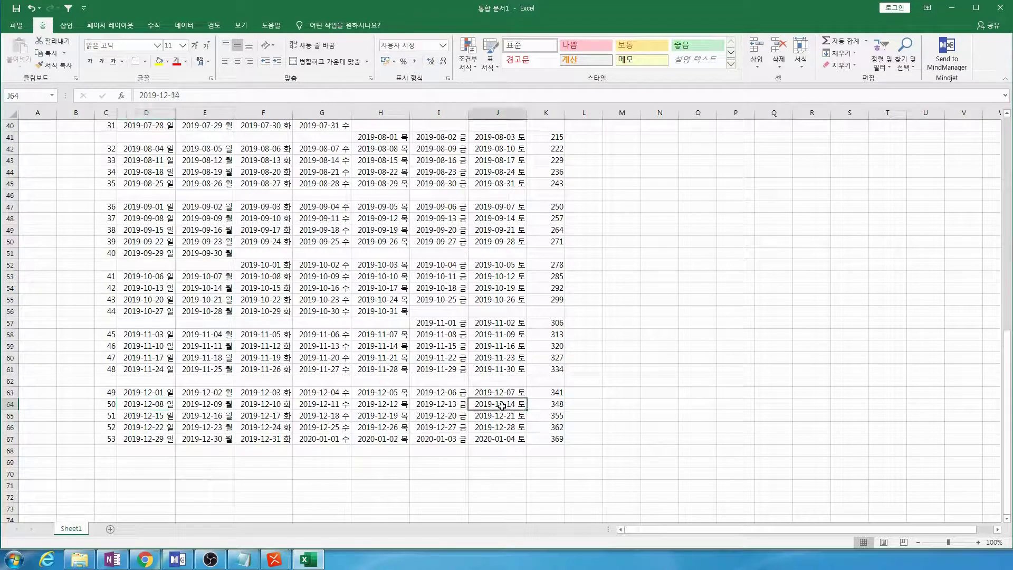
{"action": "left_click", "coordinate": [559, 407]}
Copy the whole weekly table including its header row, C3:K67
{"action": "scroll", "coordinate": [486, 393], "scroll_direction": "up", "scroll_amount": 13}
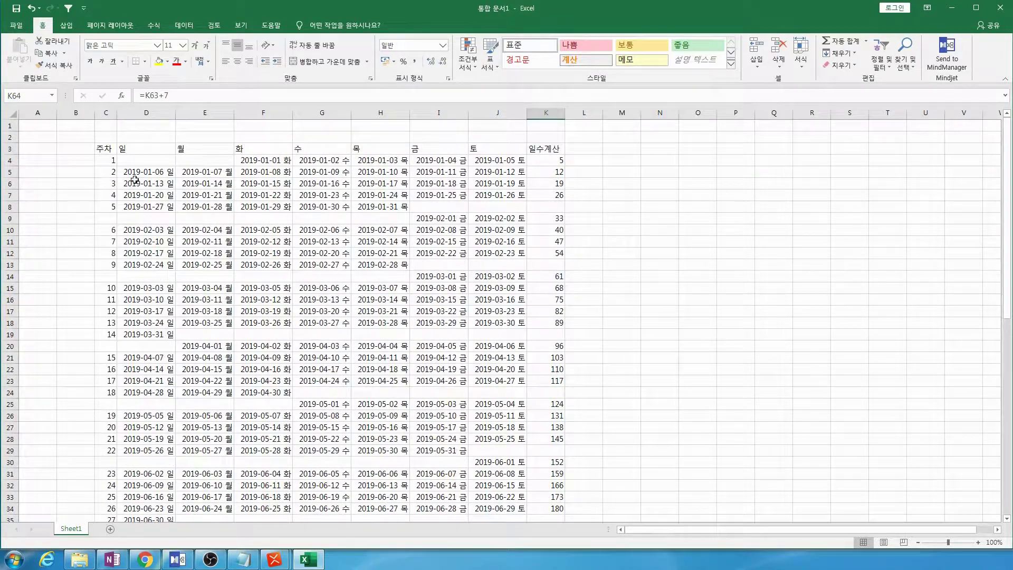
{"action": "left_click_drag", "start_coordinate": [112, 151], "coordinate": [537, 439]}
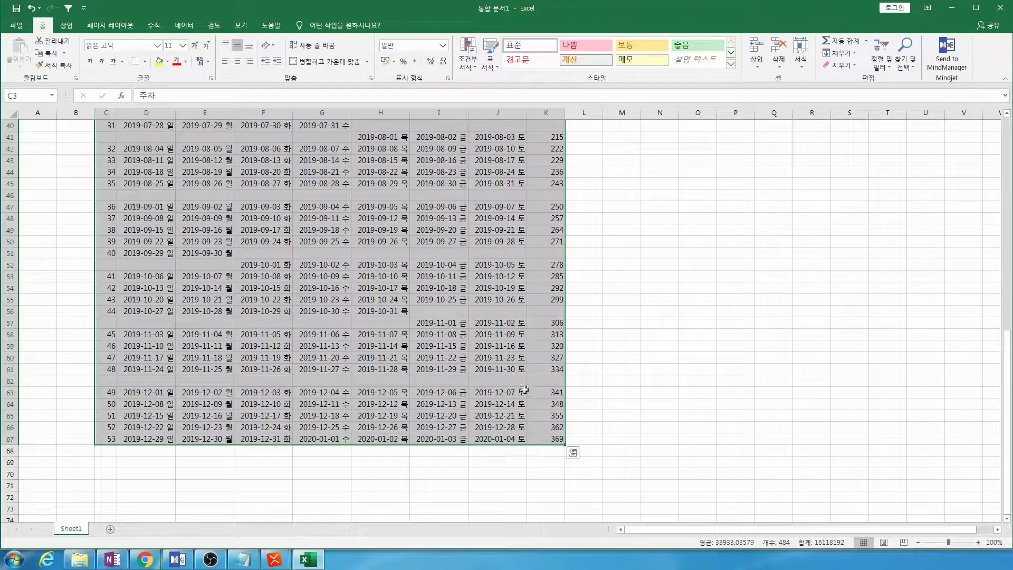
{"action": "key", "text": "ctrl+c"}
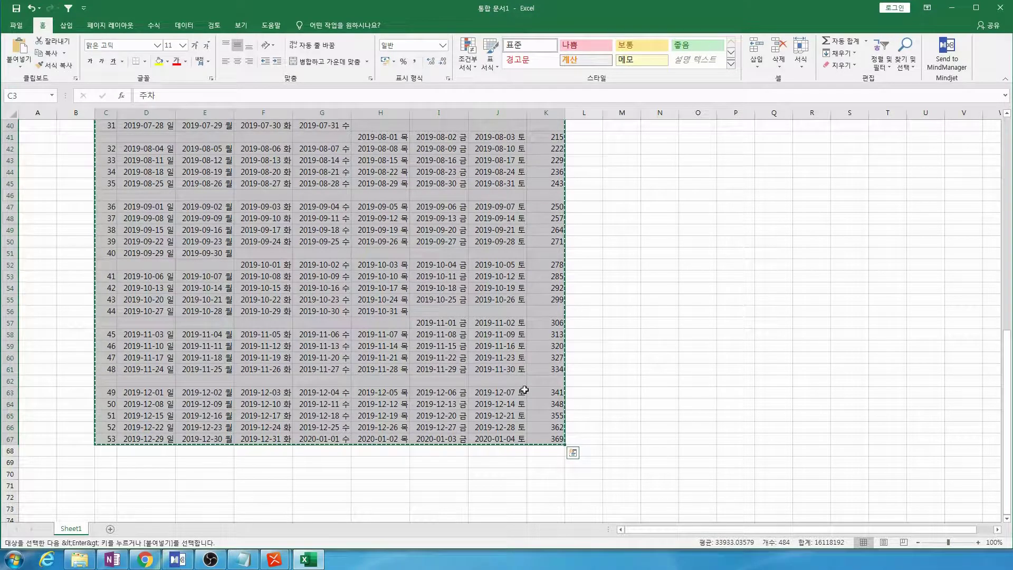
Switch to OneNote, open the 원노트-강의 notebook, and title its blank page 2019년 주차계산-엑셀
{"action": "key", "text": "alt+Tab"}
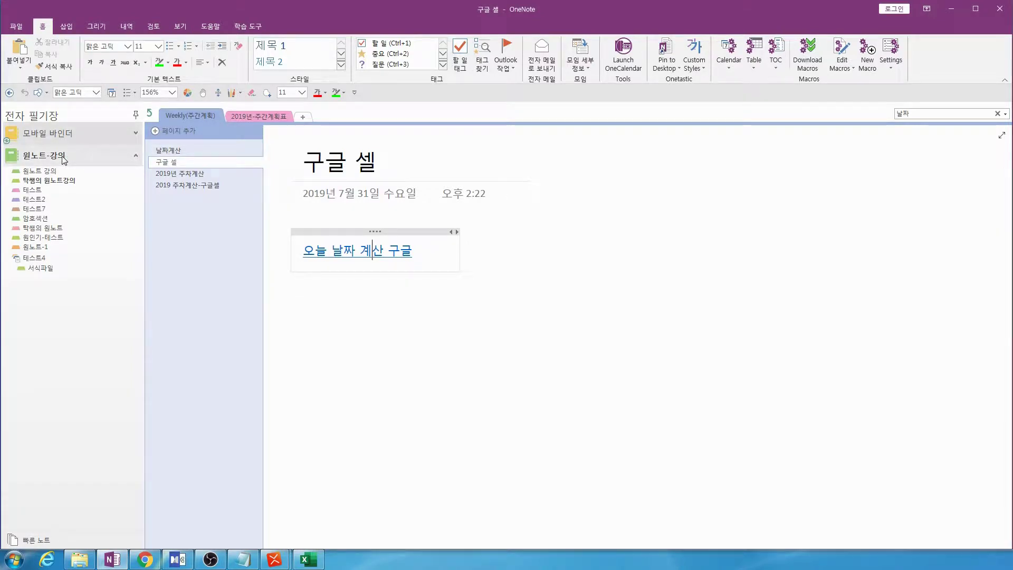
{"action": "left_click", "coordinate": [63, 158]}
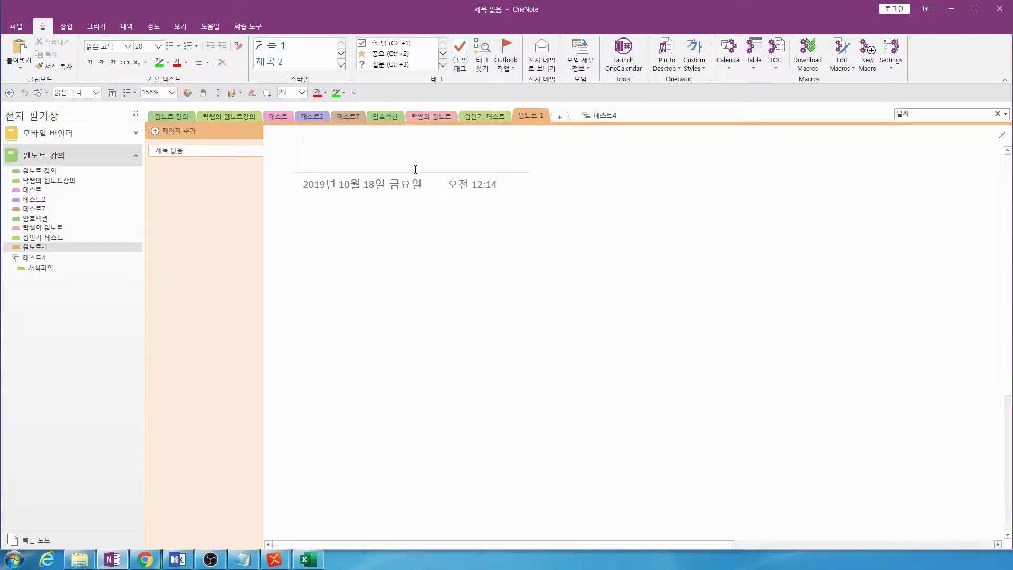
{"action": "type", "text": "2019"}
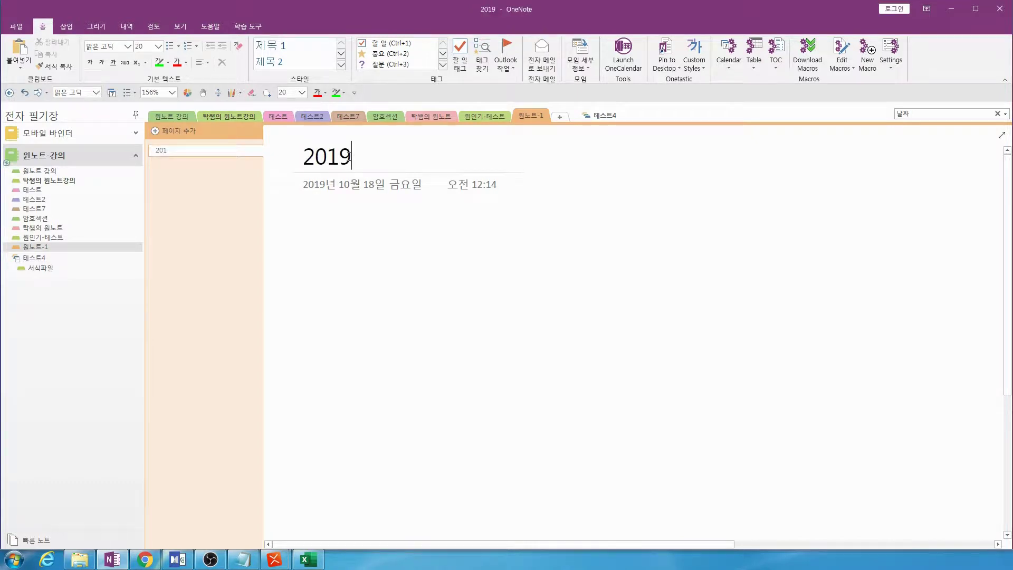
{"action": "type", "text": "녀ㄴ 주체"}
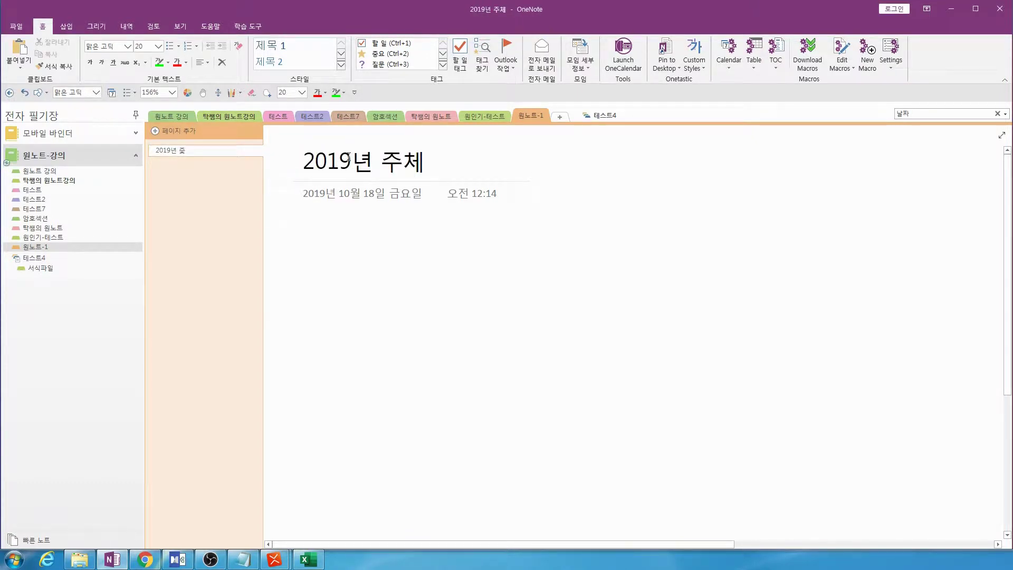
{"action": "key", "text": "BackSpace"}
{"action": "type", "text": "차계산"}
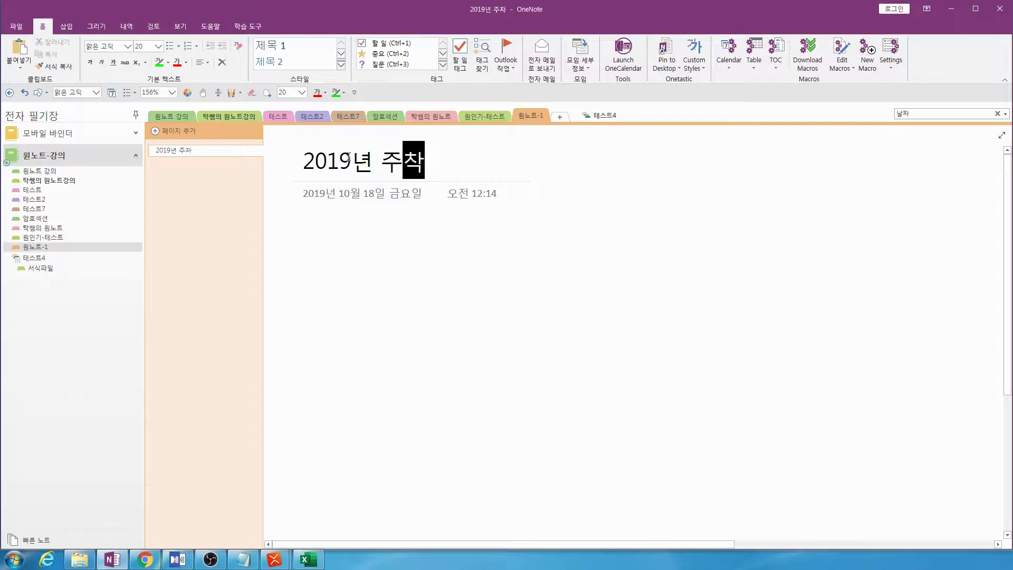
{"action": "type", "text": "-엑셀"}
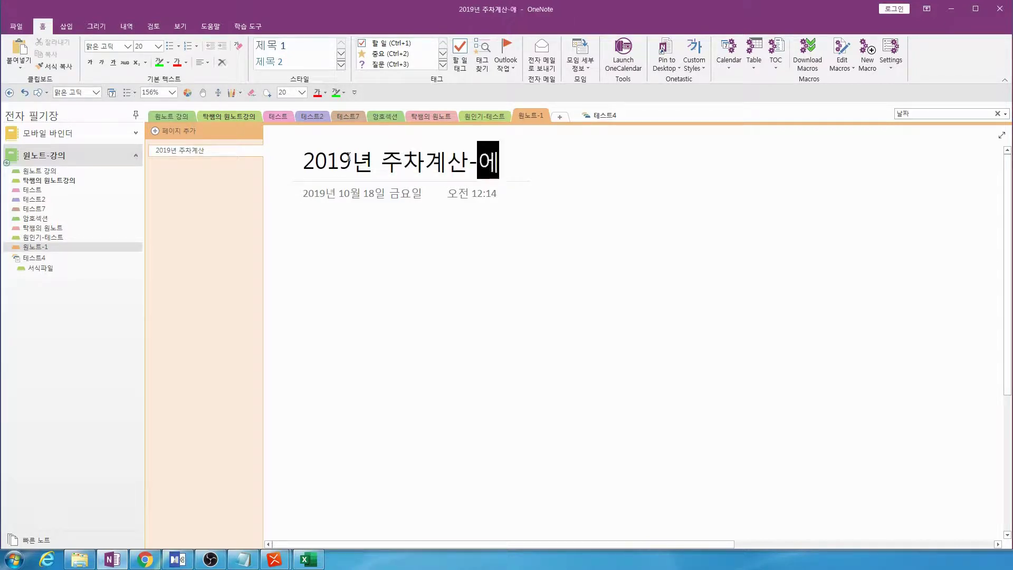
{"action": "key", "text": "Return"}
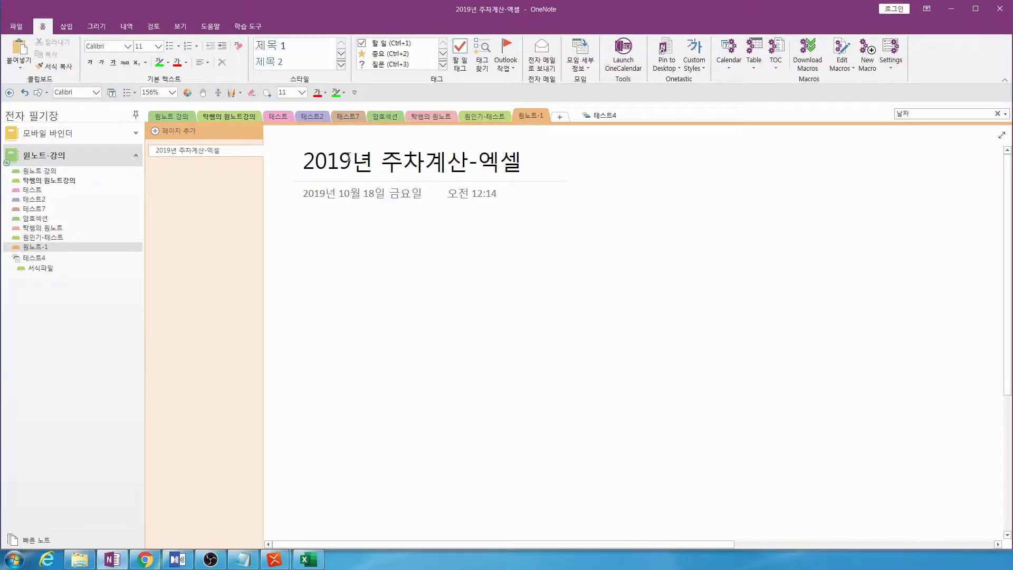
Paste the copied weekly table below the page title, merging its formatting with the page's
{"action": "key", "text": "ctrl+v"}
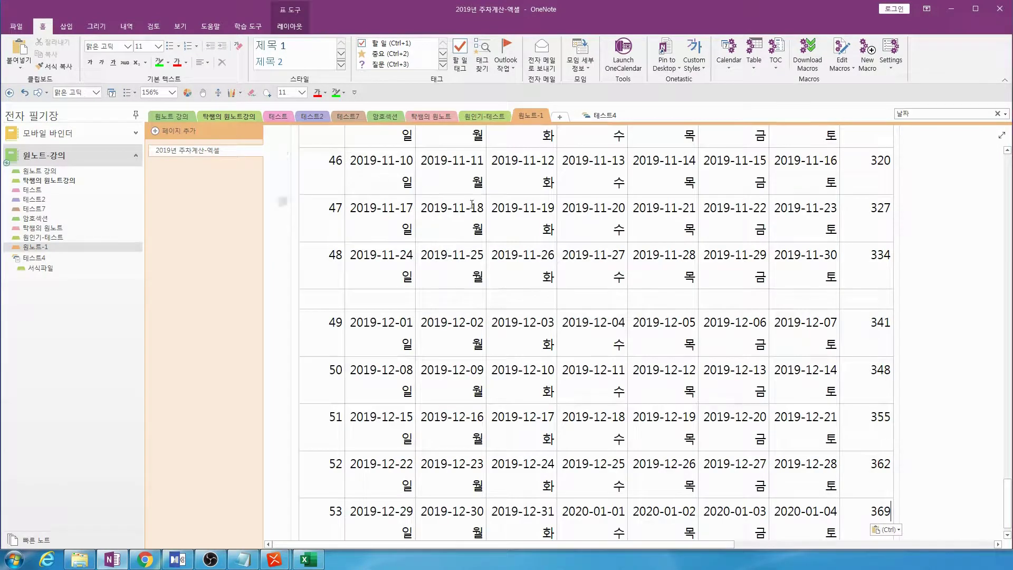
{"action": "scroll", "coordinate": [745, 291], "scroll_direction": "down", "scroll_amount": 1}
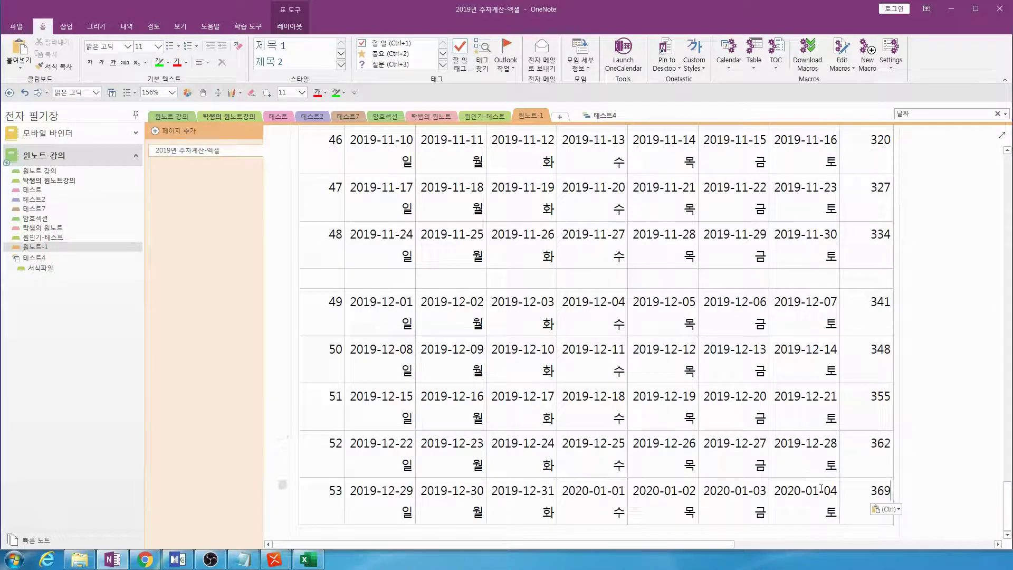
{"action": "left_click", "coordinate": [899, 509]}
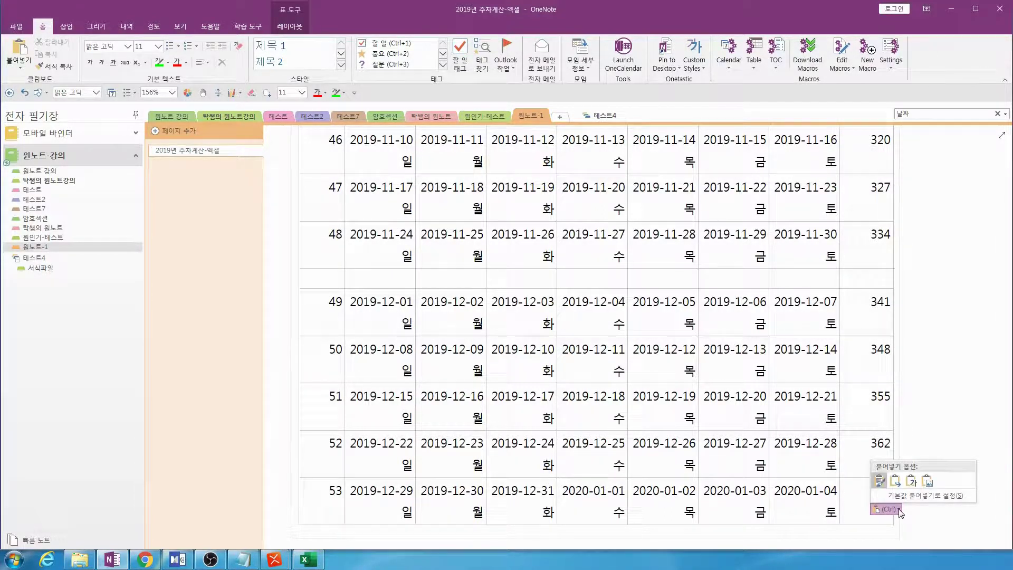
{"action": "left_click", "coordinate": [895, 481]}
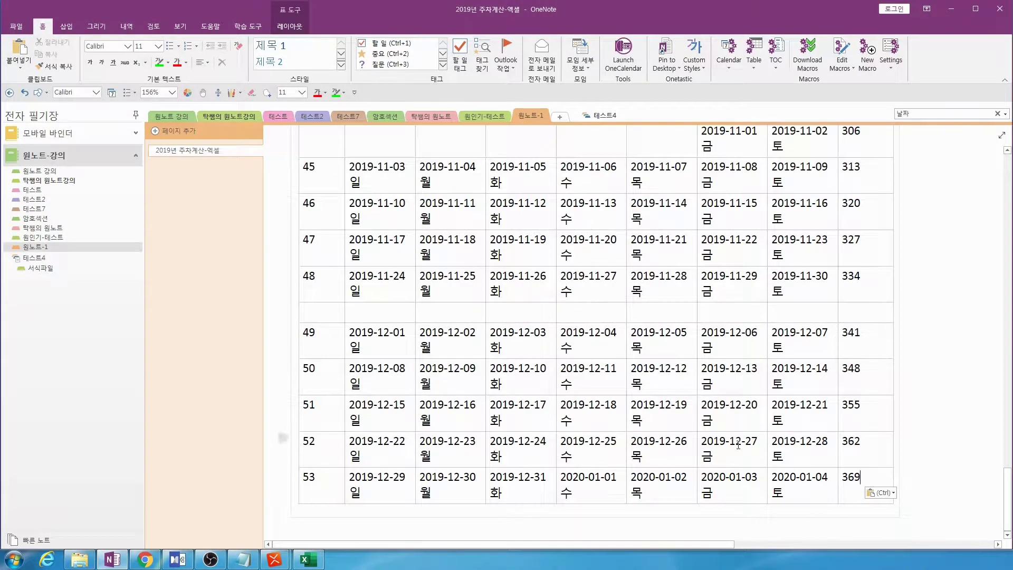
Widen the pasted table's note container so each date and its weekday fit on one line
{"action": "scroll", "coordinate": [800, 422], "scroll_direction": "up", "scroll_amount": 10}
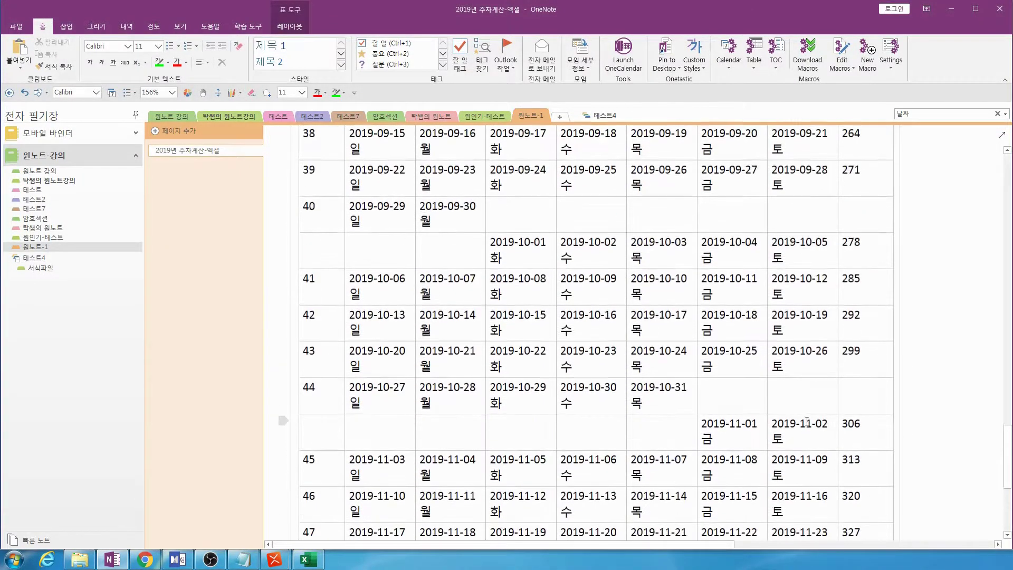
{"action": "scroll", "coordinate": [809, 405], "scroll_direction": "up", "scroll_amount": 5}
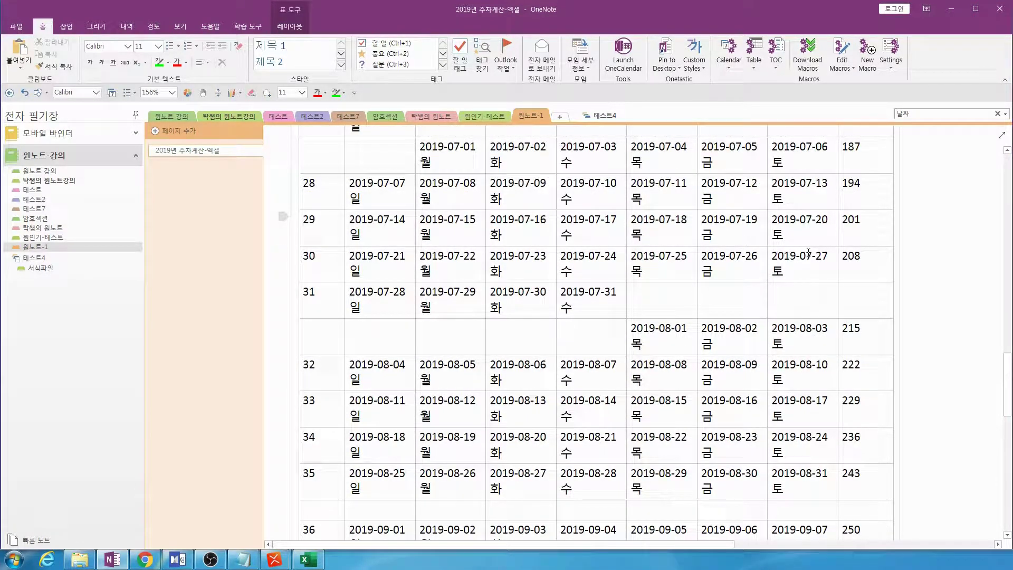
{"action": "scroll", "coordinate": [893, 285], "scroll_direction": "up", "scroll_amount": 12}
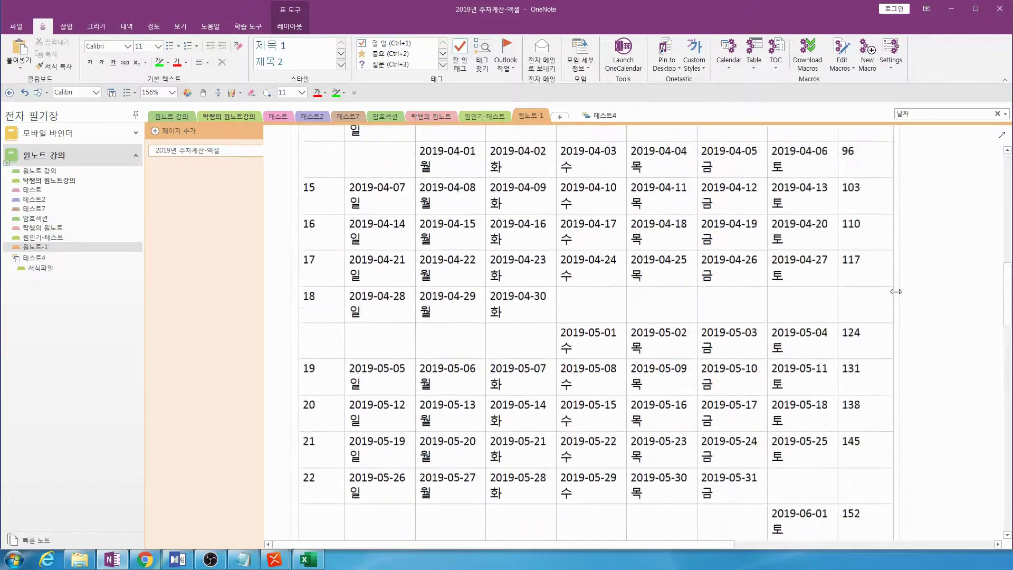
{"action": "scroll", "coordinate": [896, 295], "scroll_direction": "up", "scroll_amount": 5}
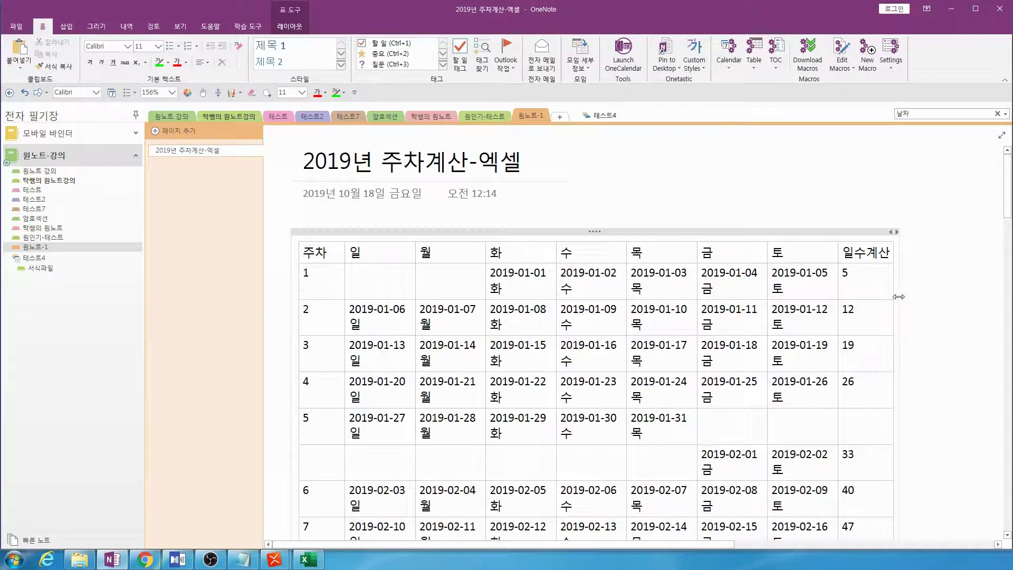
{"action": "left_click_drag", "start_coordinate": [905, 296], "coordinate": [977, 297]}
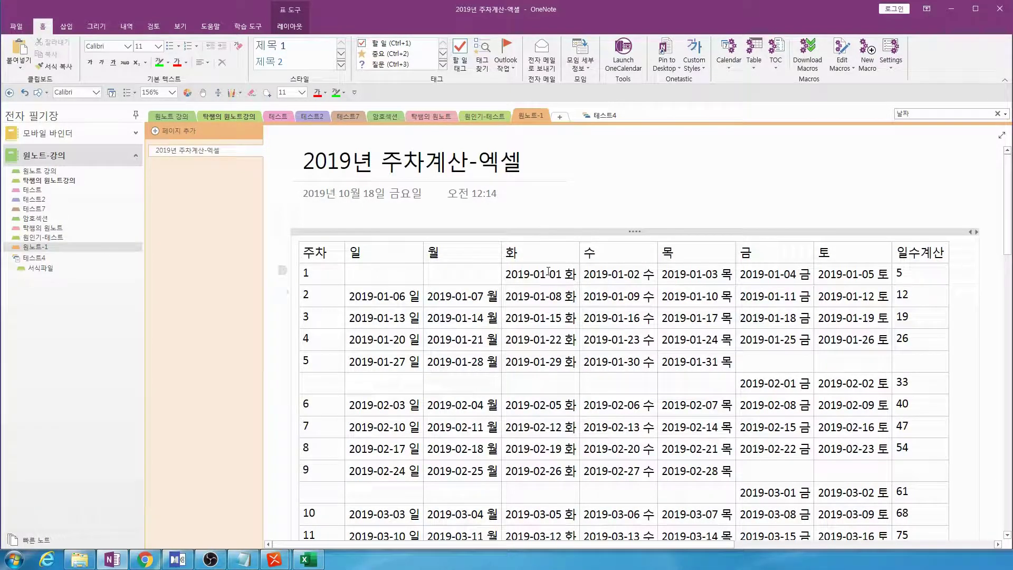
{"action": "left_click", "coordinate": [790, 323]}
Look over the widened table, and switch to Google Calendar's 2019 year view in Chrome
{"action": "scroll", "coordinate": [790, 326], "scroll_direction": "down", "scroll_amount": 3}
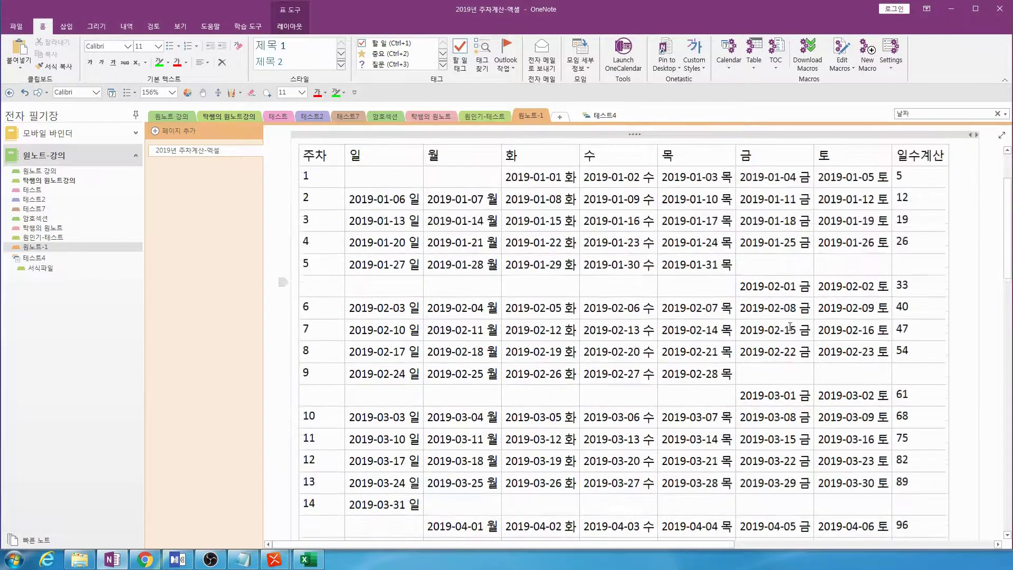
{"action": "left_click", "coordinate": [147, 562]}
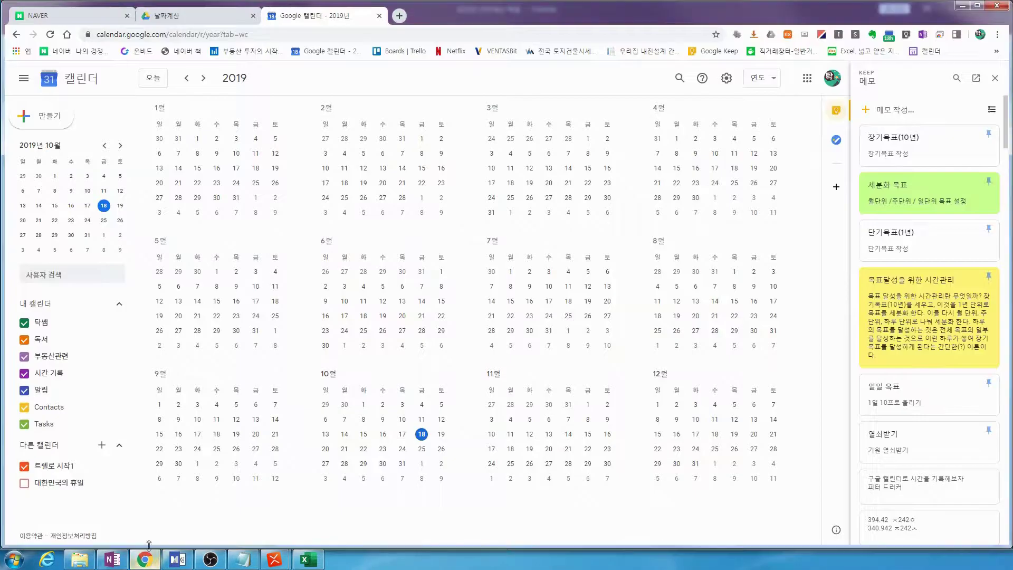
Check today's week number in the 날짜계산 sheet, and locate that week's row in the OneNote table
{"action": "left_click", "coordinate": [206, 18]}
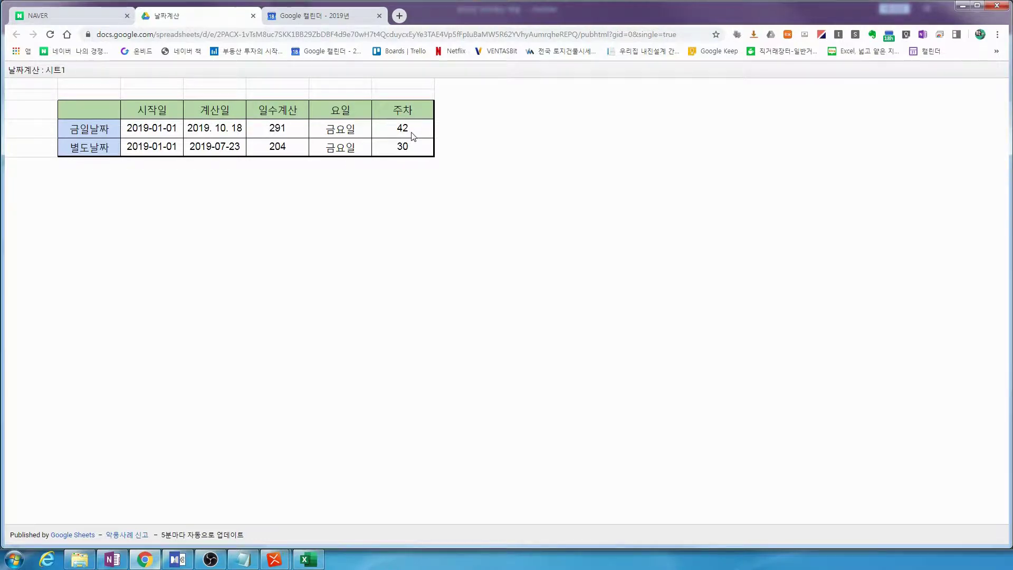
{"action": "left_click", "coordinate": [112, 559]}
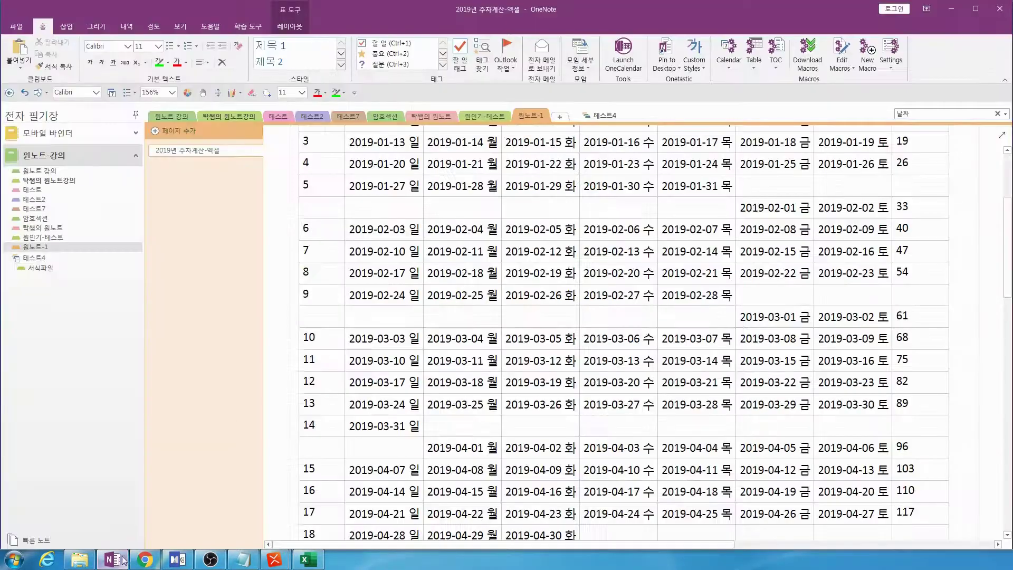
{"action": "scroll", "coordinate": [366, 413], "scroll_direction": "down", "scroll_amount": 1}
{"action": "scroll", "coordinate": [365, 413], "scroll_direction": "down", "scroll_amount": 10}
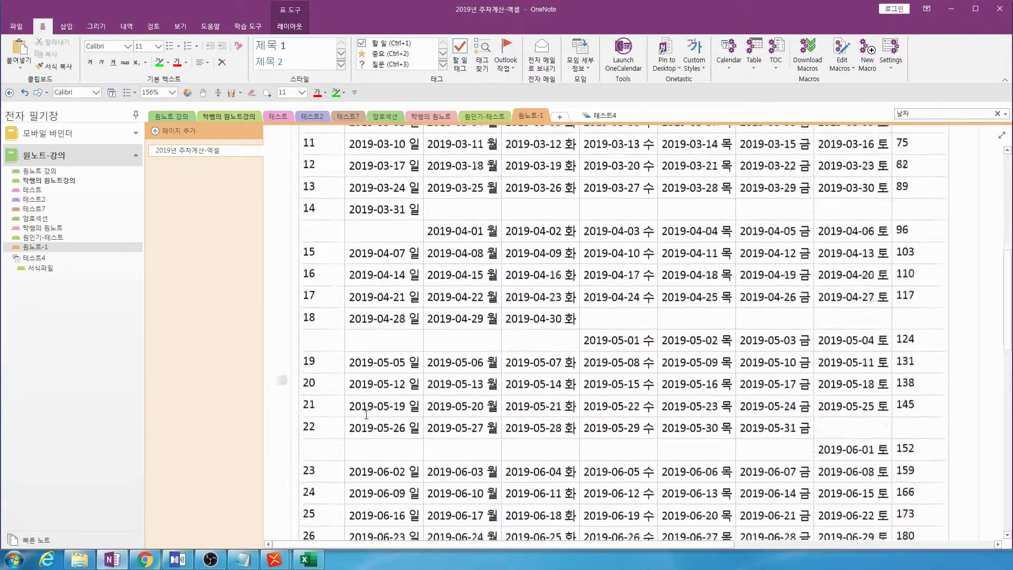
{"action": "scroll", "coordinate": [311, 399], "scroll_direction": "down", "scroll_amount": 8}
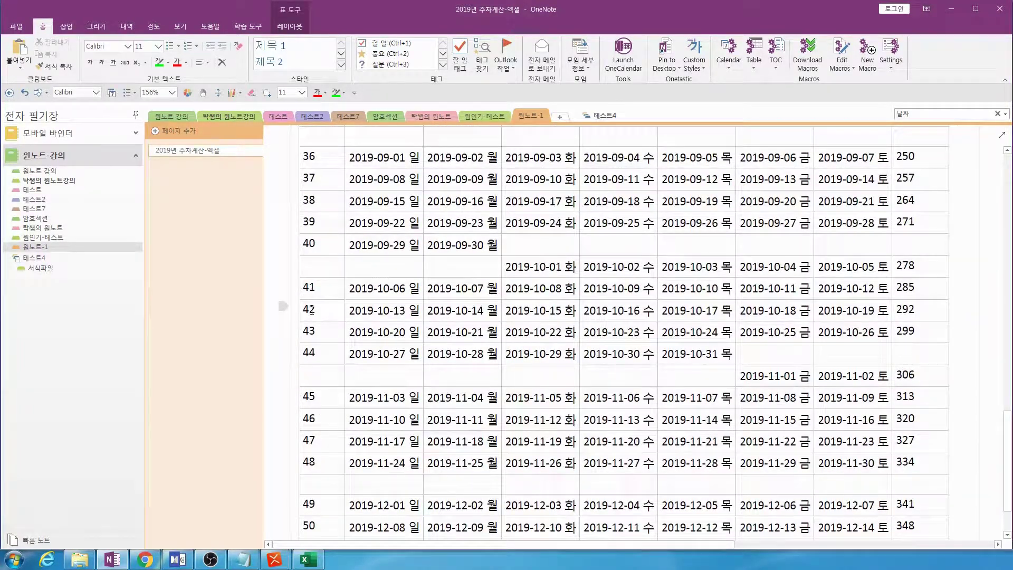
Shade the entire week 42 row of the OneNote table light green
{"action": "left_click_drag", "start_coordinate": [307, 308], "coordinate": [912, 318]}
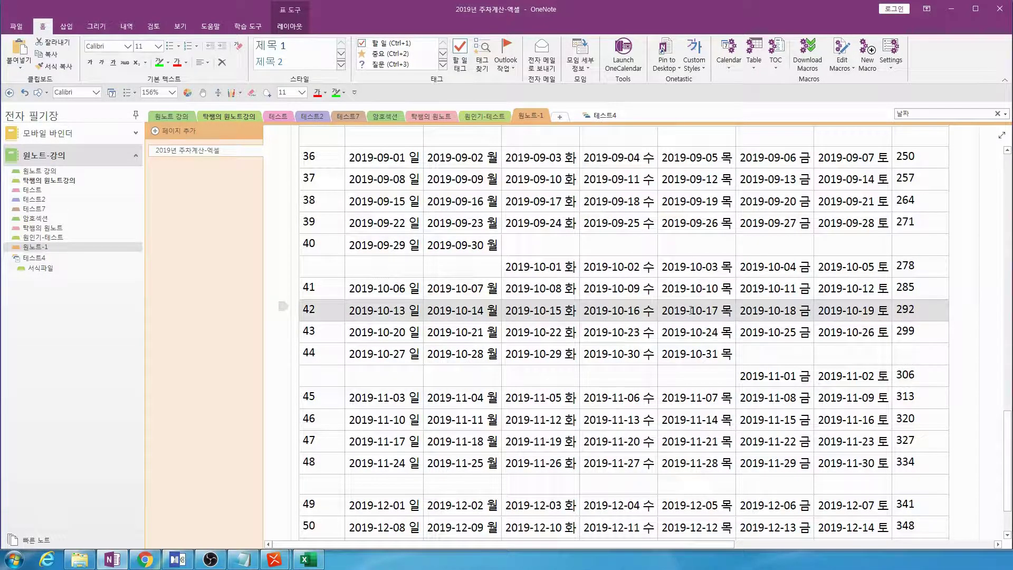
{"action": "right_click", "coordinate": [665, 305]}
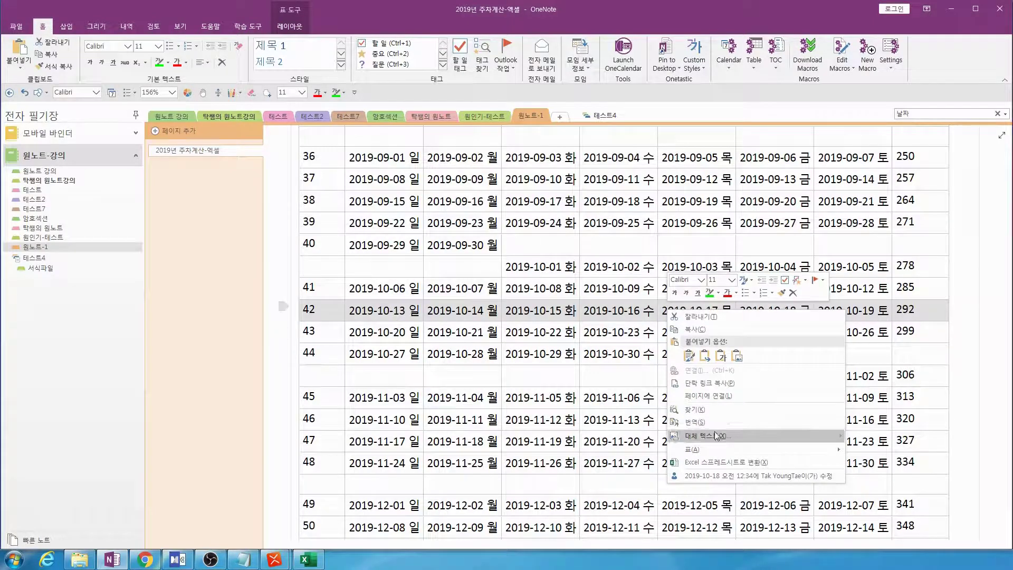
{"action": "mouse_move", "coordinate": [716, 450]}
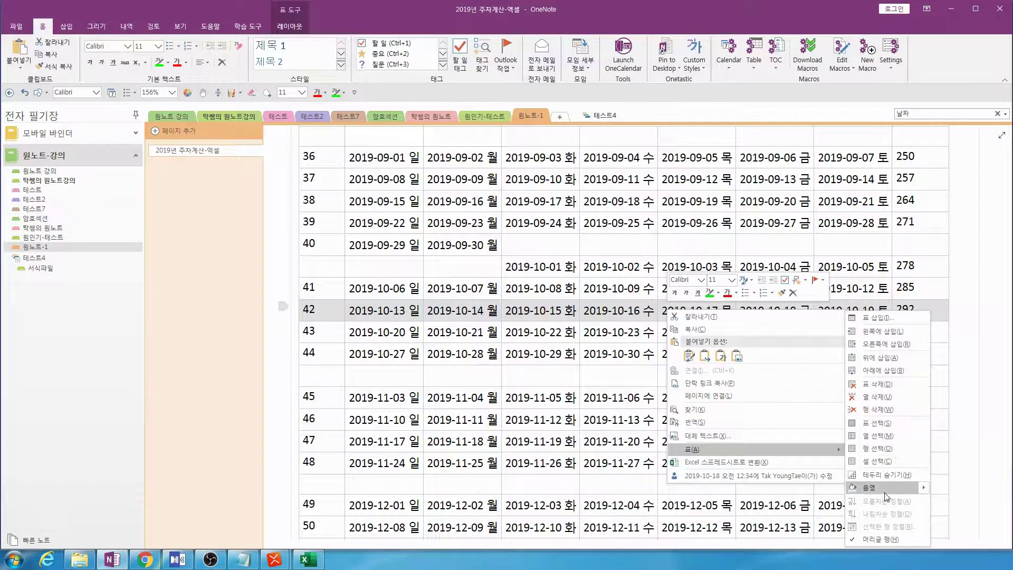
{"action": "mouse_move", "coordinate": [926, 489]}
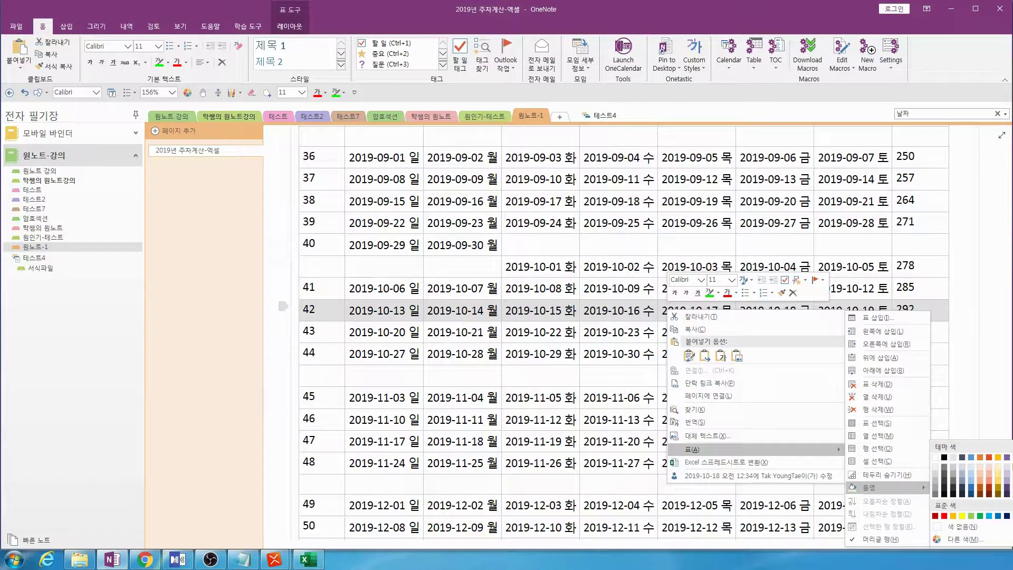
{"action": "left_click", "coordinate": [1009, 467]}
{"action": "left_click", "coordinate": [690, 332]}
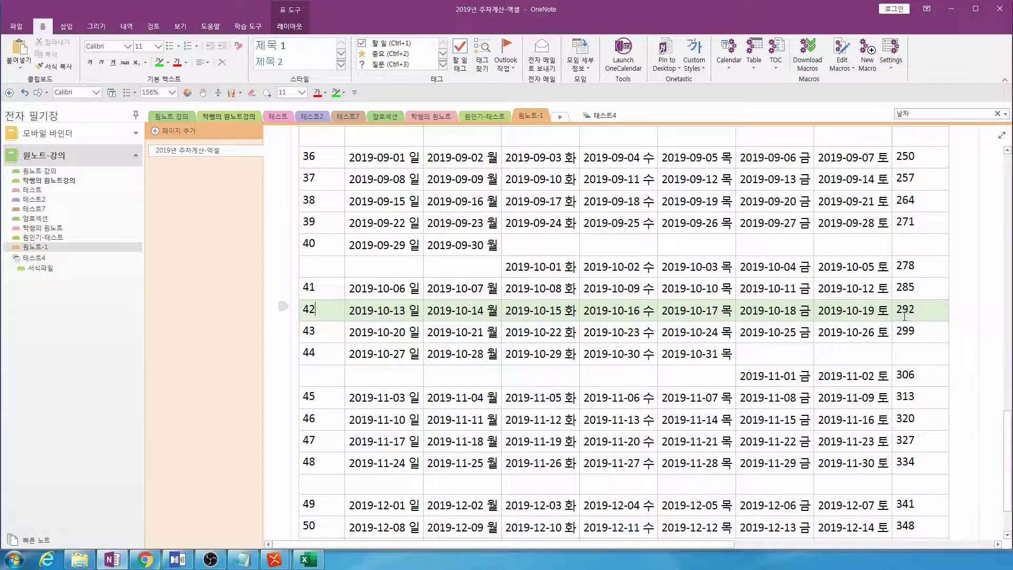
Compare the 날짜계산 sheet's week number with the shaded OneNote row, and review the weekly table from January through December
{"action": "left_click", "coordinate": [145, 559]}
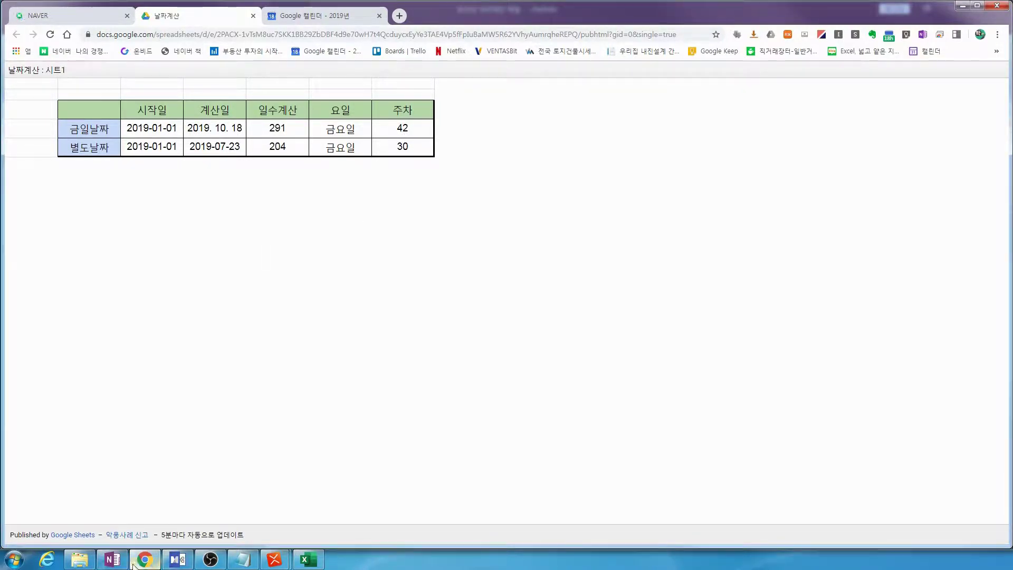
{"action": "left_click", "coordinate": [117, 558]}
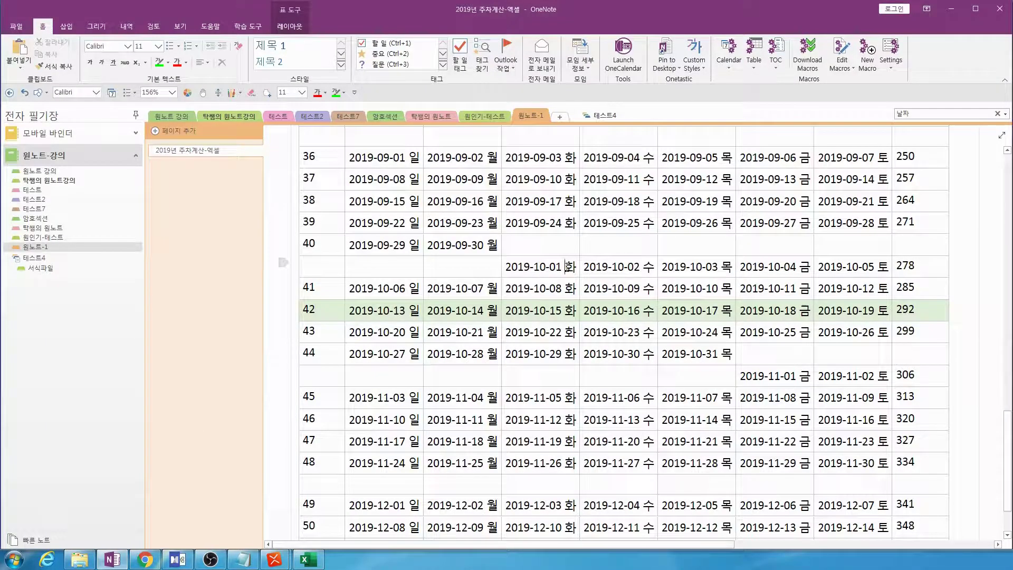
{"action": "scroll", "coordinate": [563, 310], "scroll_direction": "down", "scroll_amount": 3}
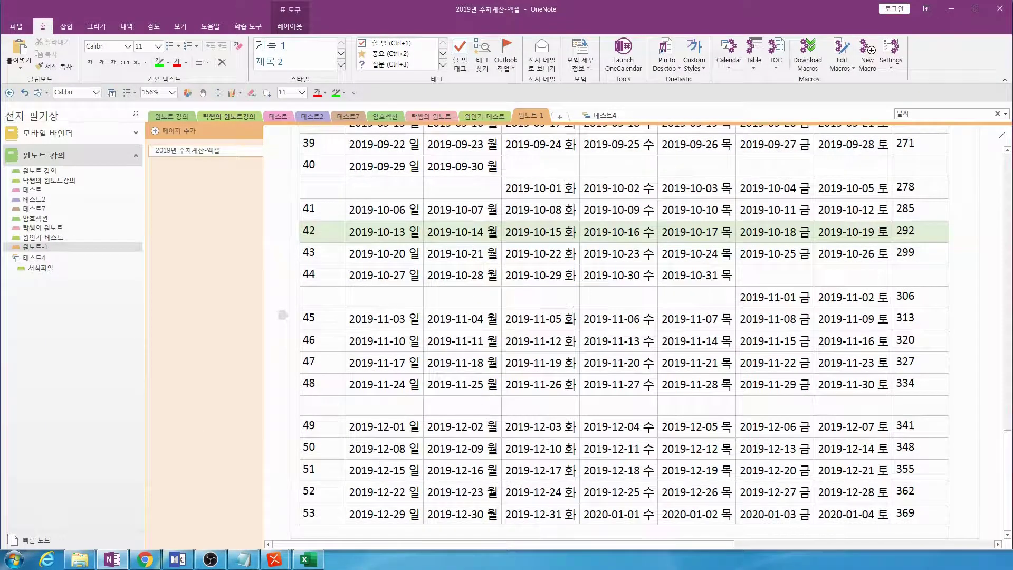
{"action": "left_click_drag", "start_coordinate": [752, 231], "coordinate": [808, 235]}
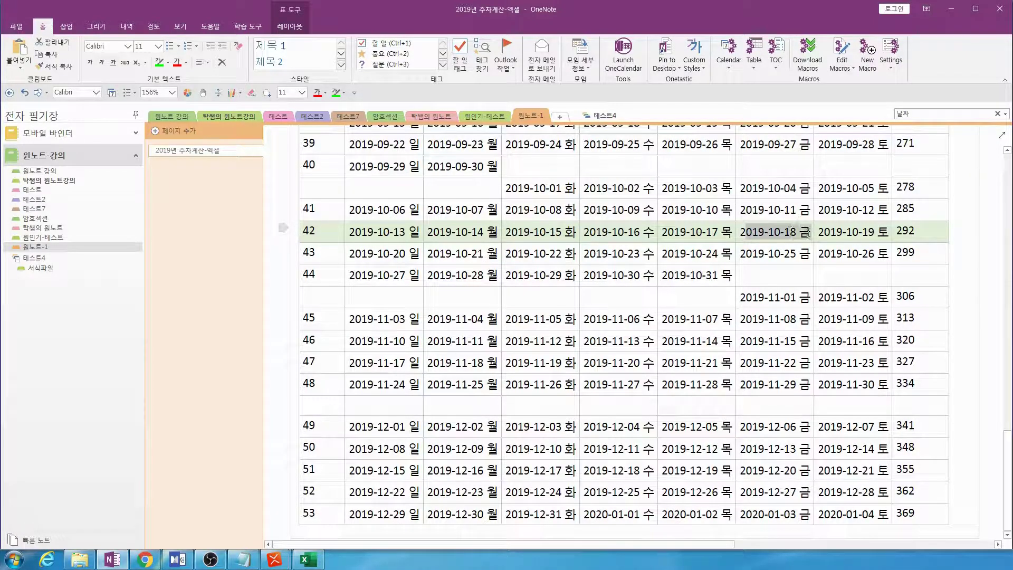
{"action": "left_click", "coordinate": [800, 241]}
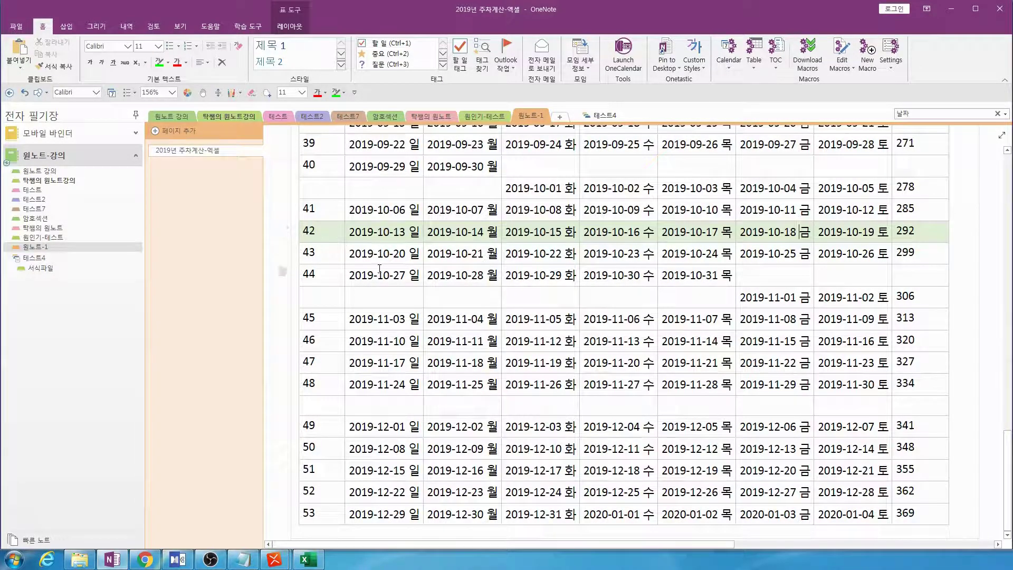
{"action": "scroll", "coordinate": [380, 269], "scroll_direction": "up", "scroll_amount": 15}
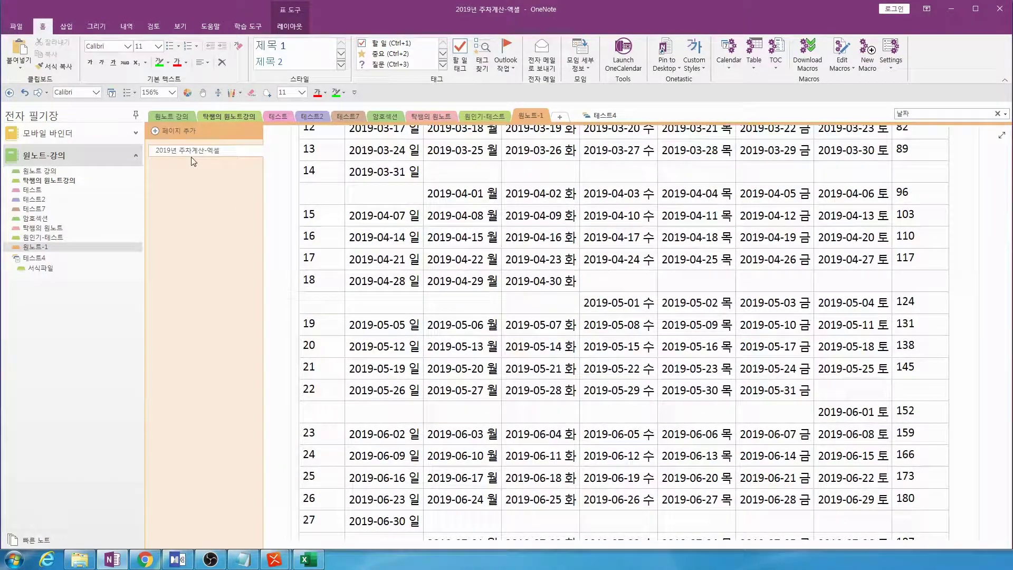
{"action": "scroll", "coordinate": [547, 249], "scroll_direction": "up", "scroll_amount": 9}
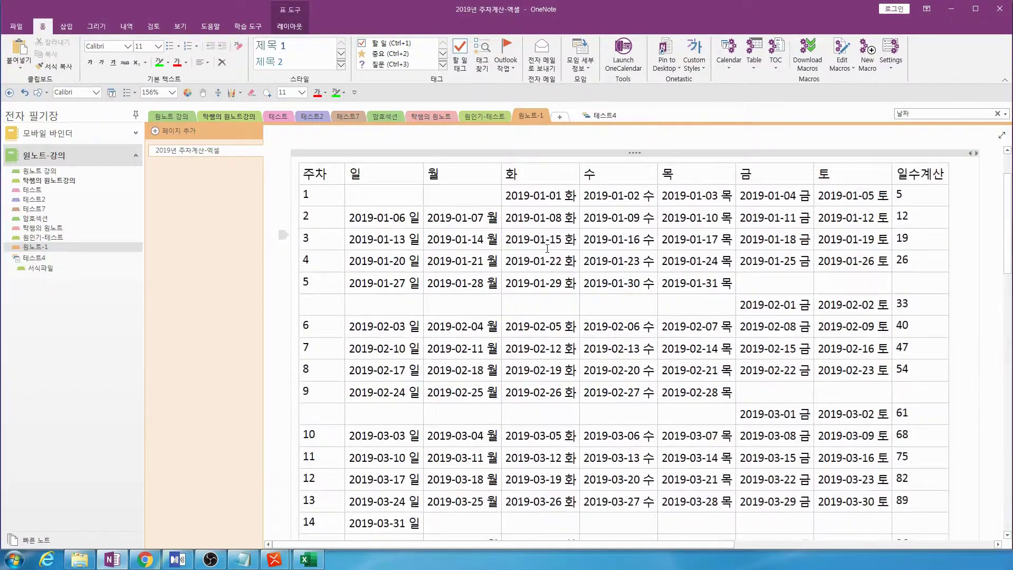
{"action": "scroll", "coordinate": [547, 248], "scroll_direction": "up", "scroll_amount": 3}
{"action": "scroll", "coordinate": [554, 264], "scroll_direction": "down", "scroll_amount": 6}
{"action": "scroll", "coordinate": [558, 276], "scroll_direction": "down", "scroll_amount": 15}
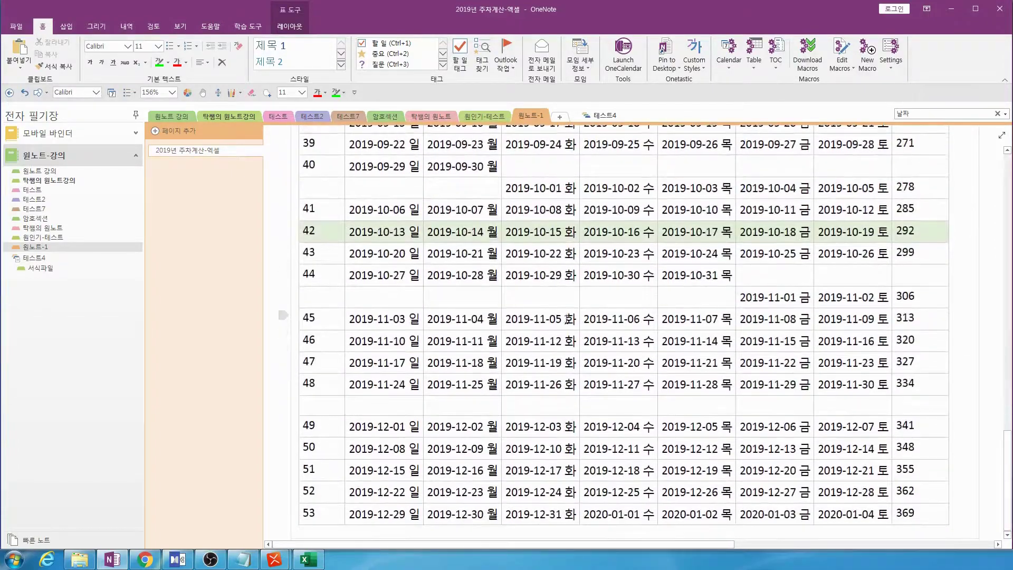
{"action": "scroll", "coordinate": [565, 318], "scroll_direction": "up", "scroll_amount": 10}
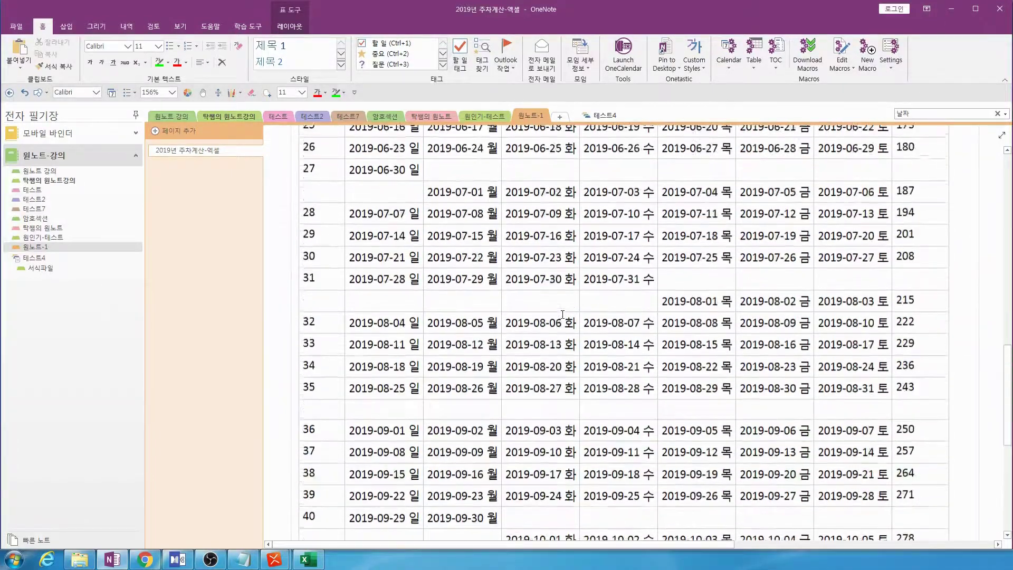
{"action": "scroll", "coordinate": [566, 315], "scroll_direction": "up", "scroll_amount": 4}
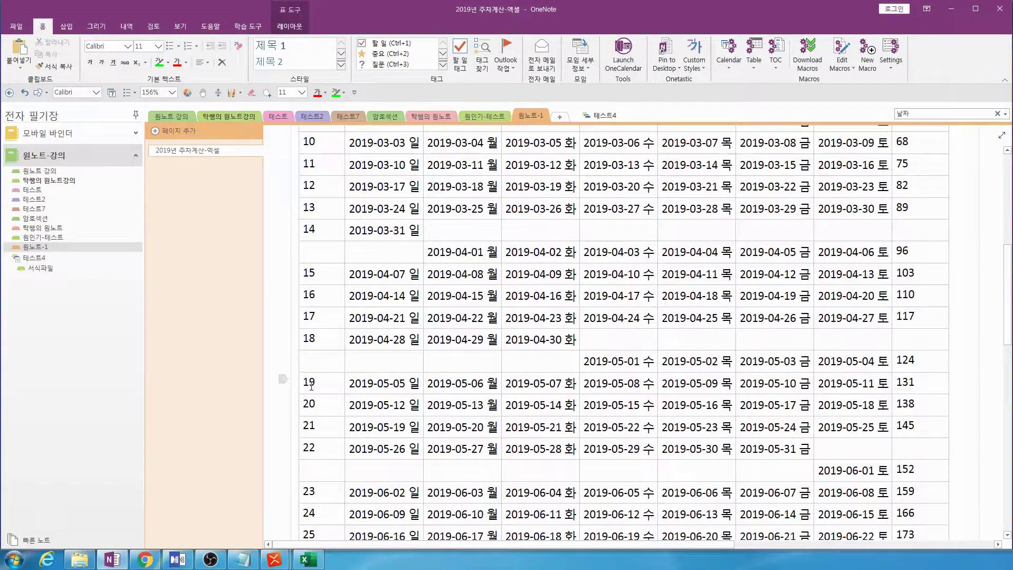
Switch to Chrome and open Google's full product list in a new tab
{"action": "left_click", "coordinate": [145, 559]}
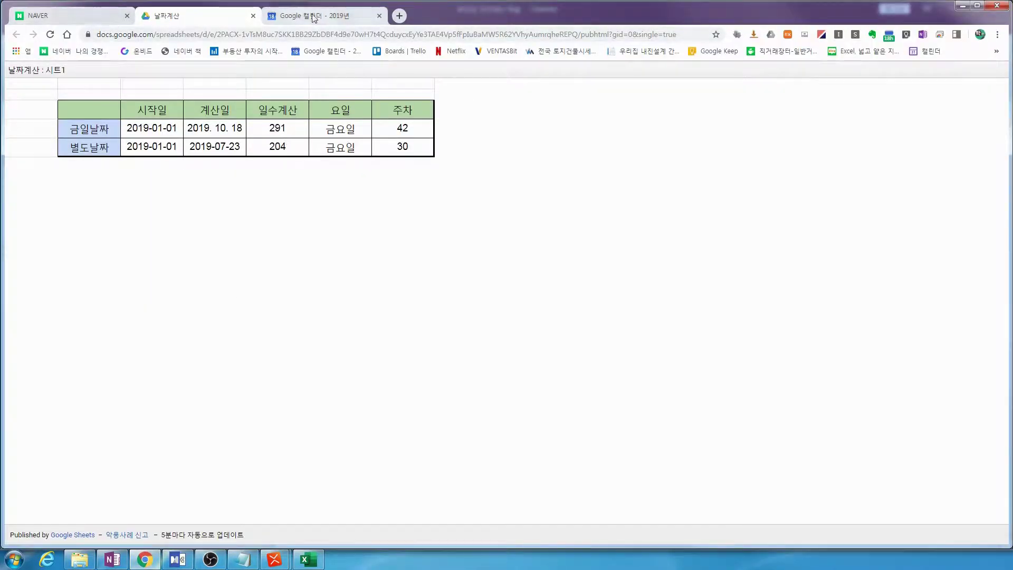
{"action": "left_click", "coordinate": [401, 17]}
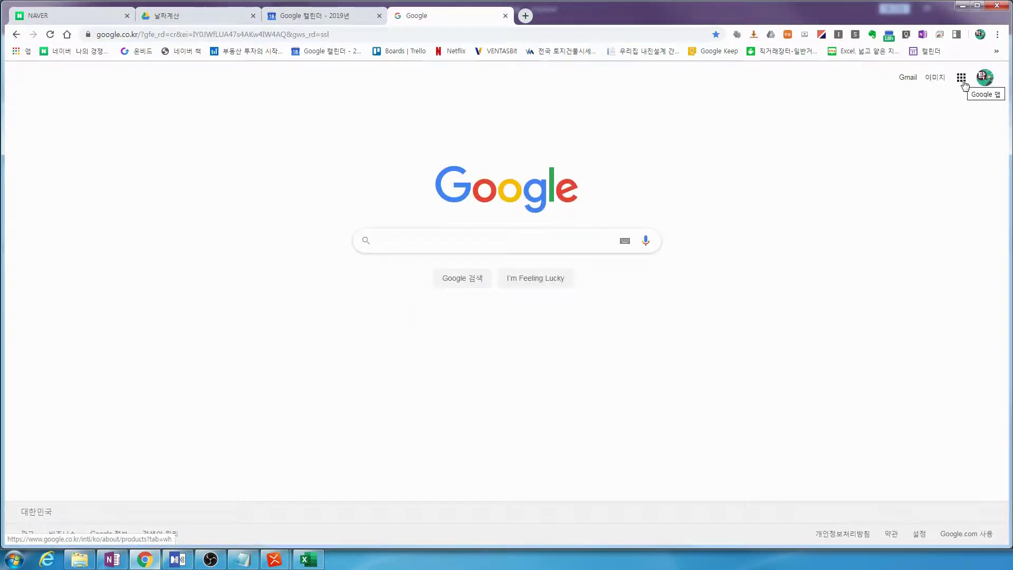
{"action": "left_click", "coordinate": [962, 79]}
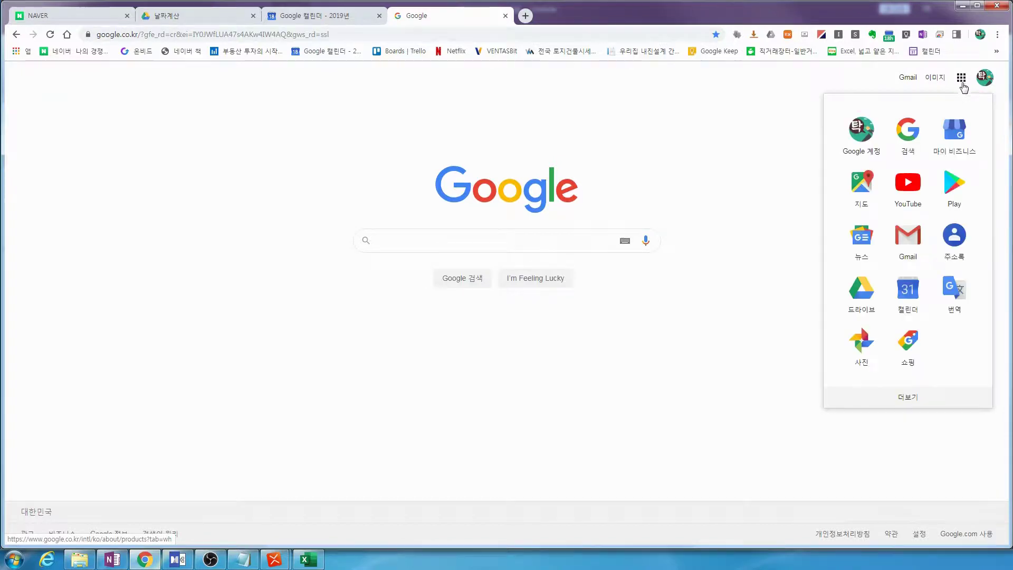
{"action": "left_click", "coordinate": [906, 398]}
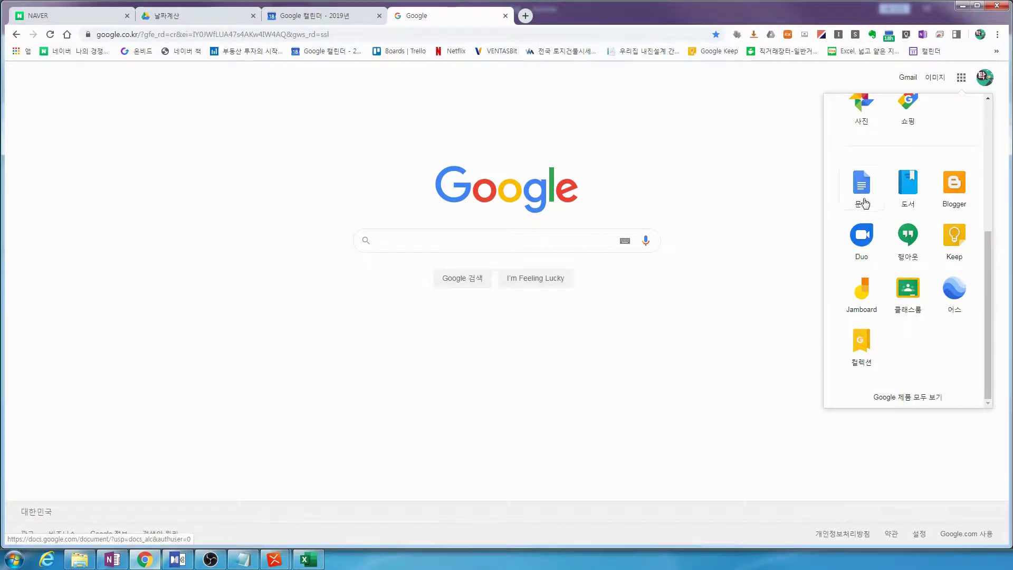
{"action": "left_click", "coordinate": [918, 400]}
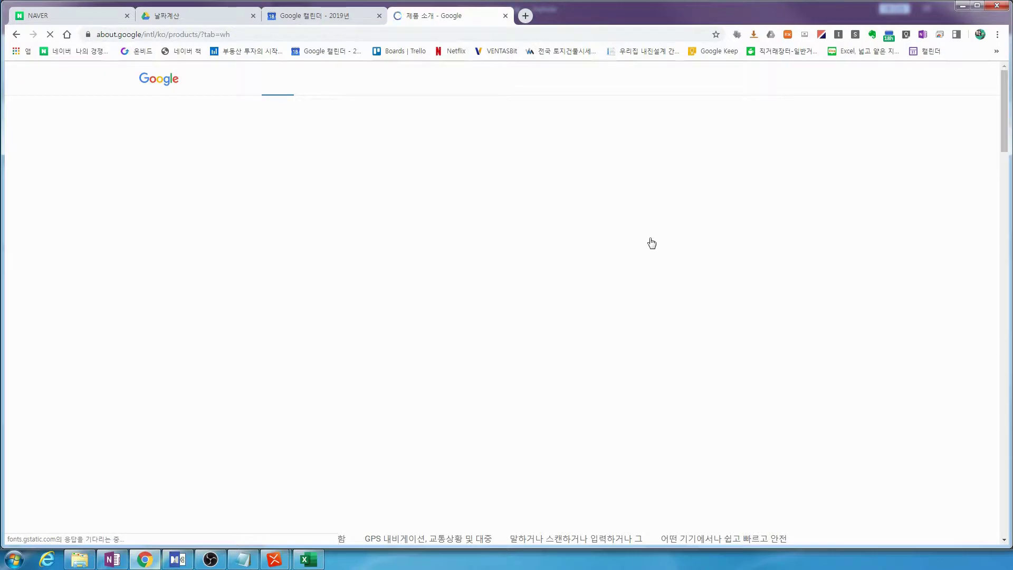
Open the web version of 스프레드시트 from the 스마트한 업무 처리 product section, and create a blank spreadsheet
{"action": "scroll", "coordinate": [852, 272], "scroll_direction": "down", "scroll_amount": 8}
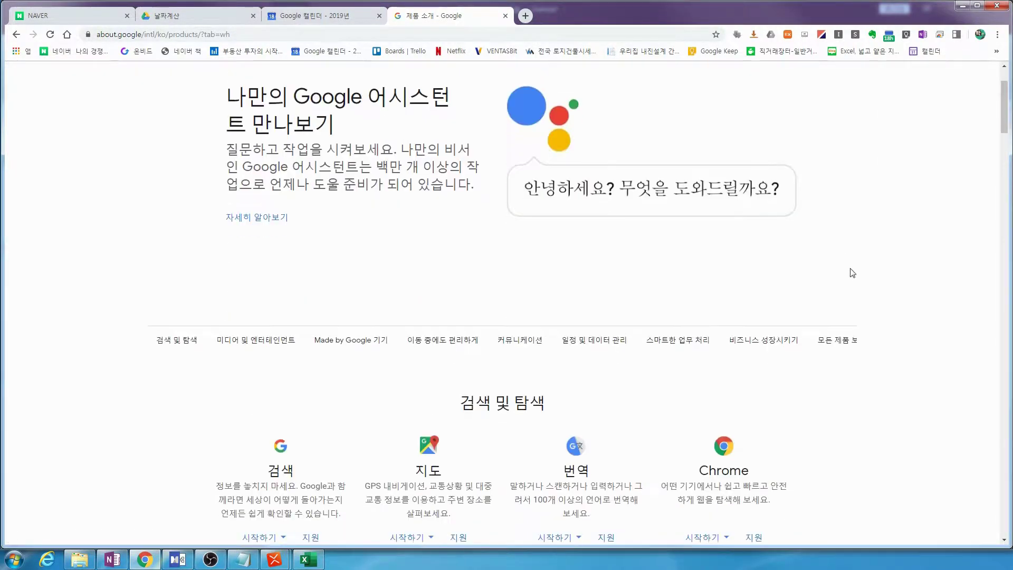
{"action": "scroll", "coordinate": [855, 273], "scroll_direction": "down", "scroll_amount": 12}
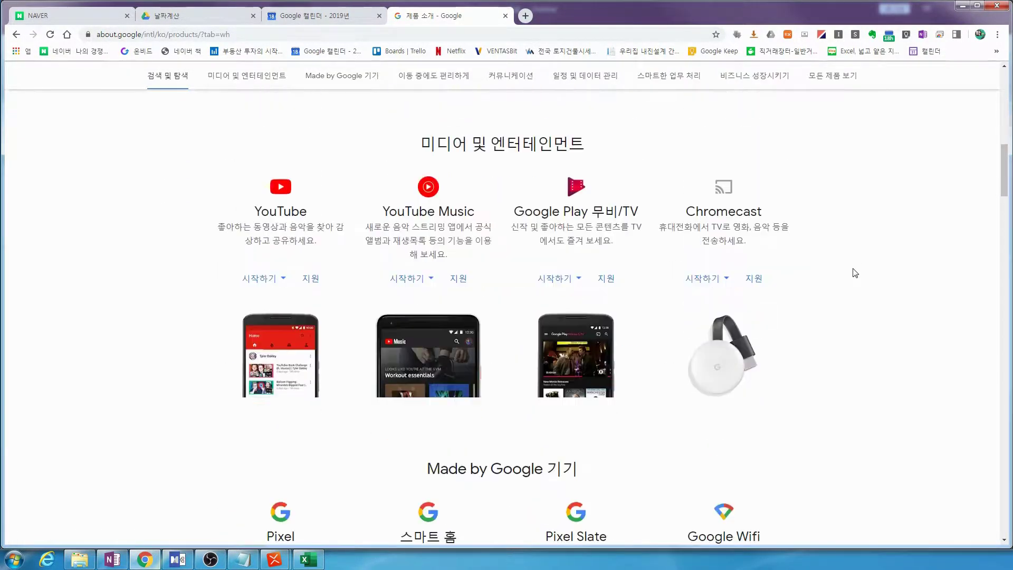
{"action": "scroll", "coordinate": [855, 274], "scroll_direction": "down", "scroll_amount": 9}
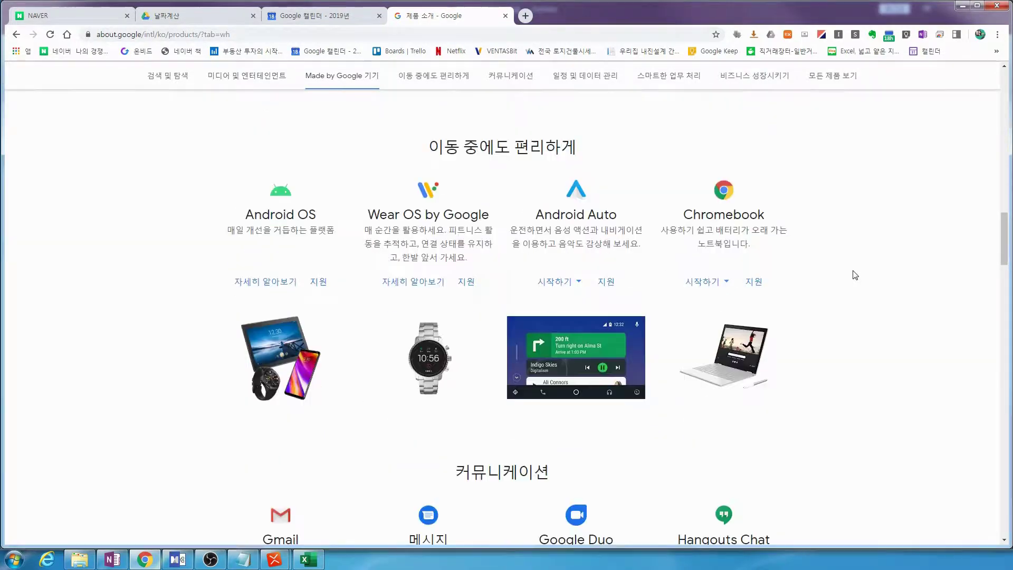
{"action": "scroll", "coordinate": [854, 275], "scroll_direction": "down", "scroll_amount": 10}
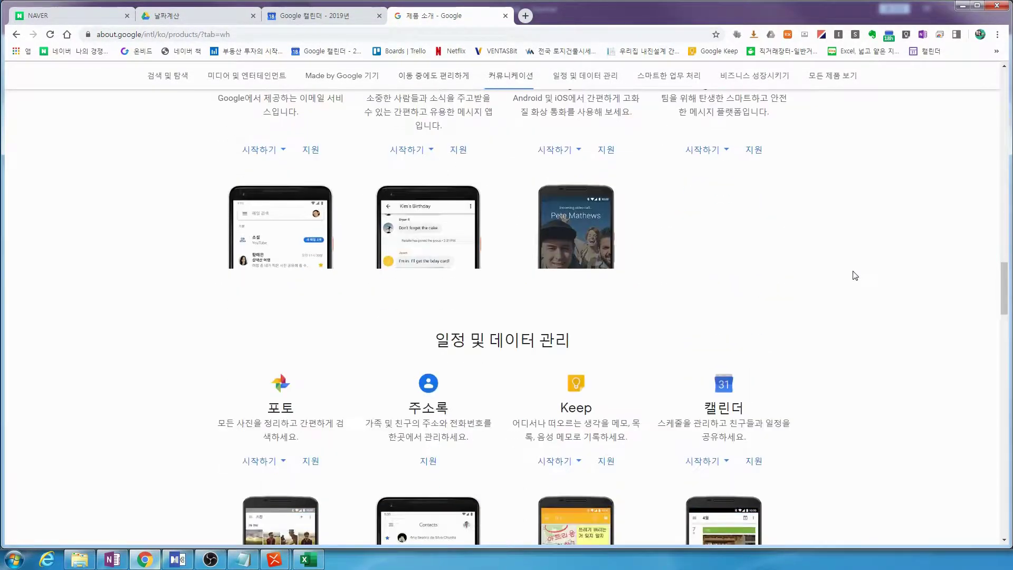
{"action": "scroll", "coordinate": [855, 276], "scroll_direction": "down", "scroll_amount": 2}
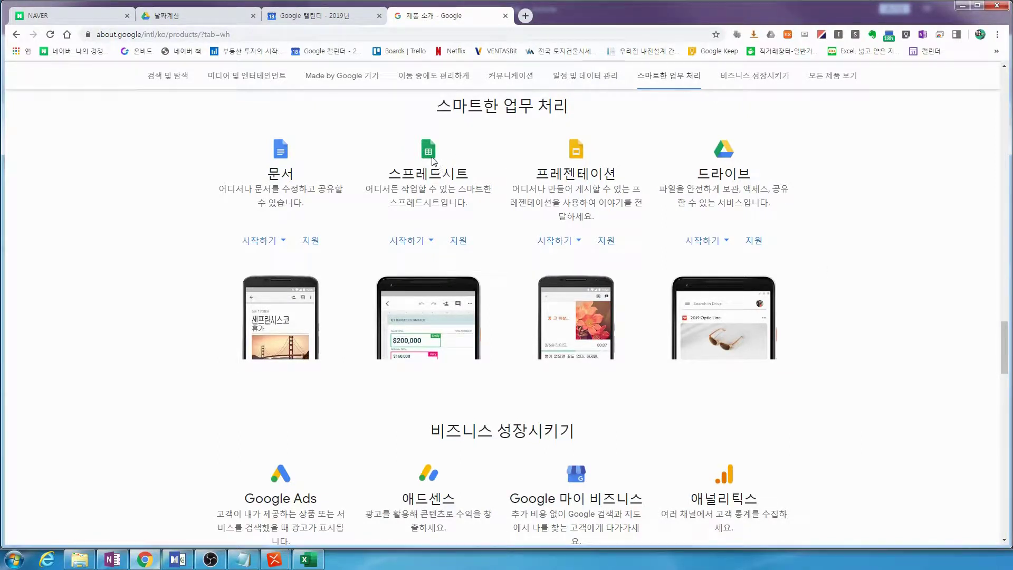
{"action": "left_click", "coordinate": [420, 245]}
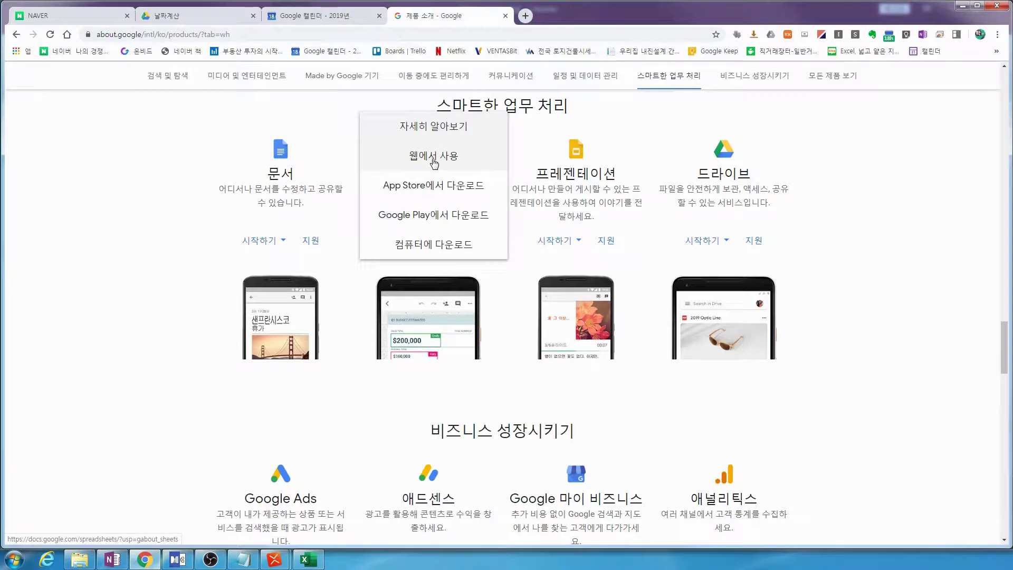
{"action": "left_click", "coordinate": [434, 161]}
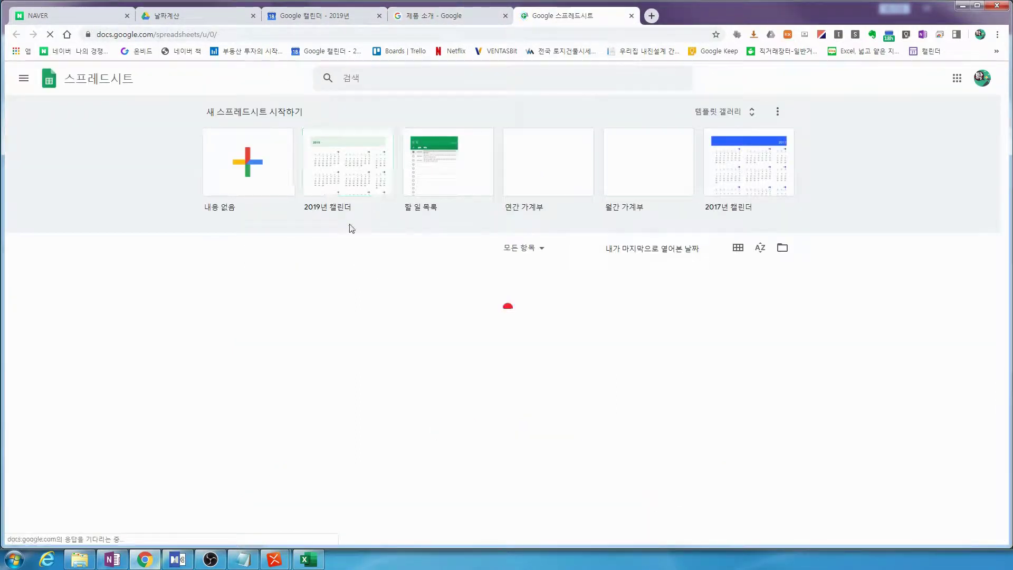
{"action": "left_click", "coordinate": [250, 175]}
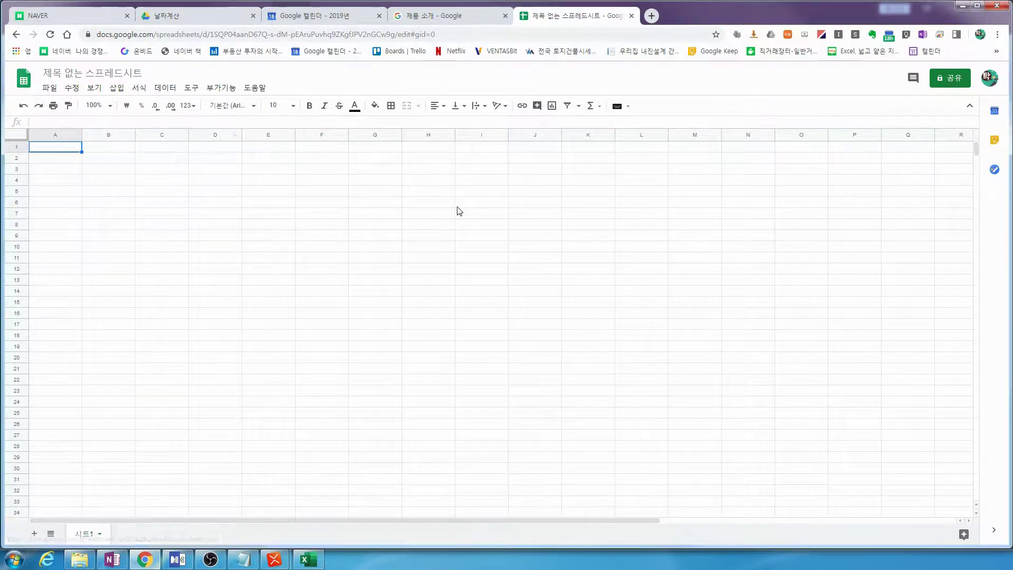
{"action": "left_click", "coordinate": [129, 181]}
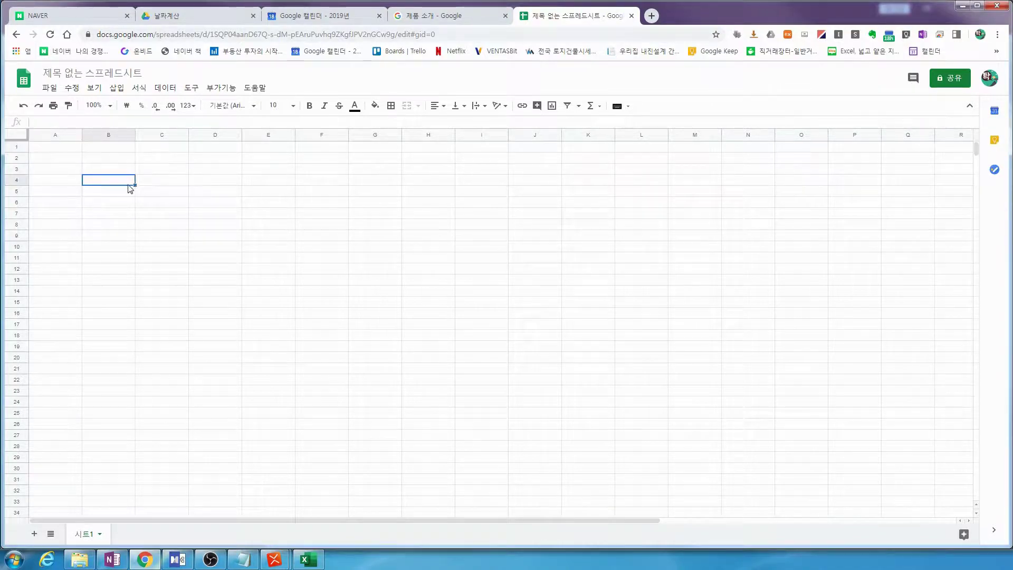
{"action": "left_click", "coordinate": [317, 559]}
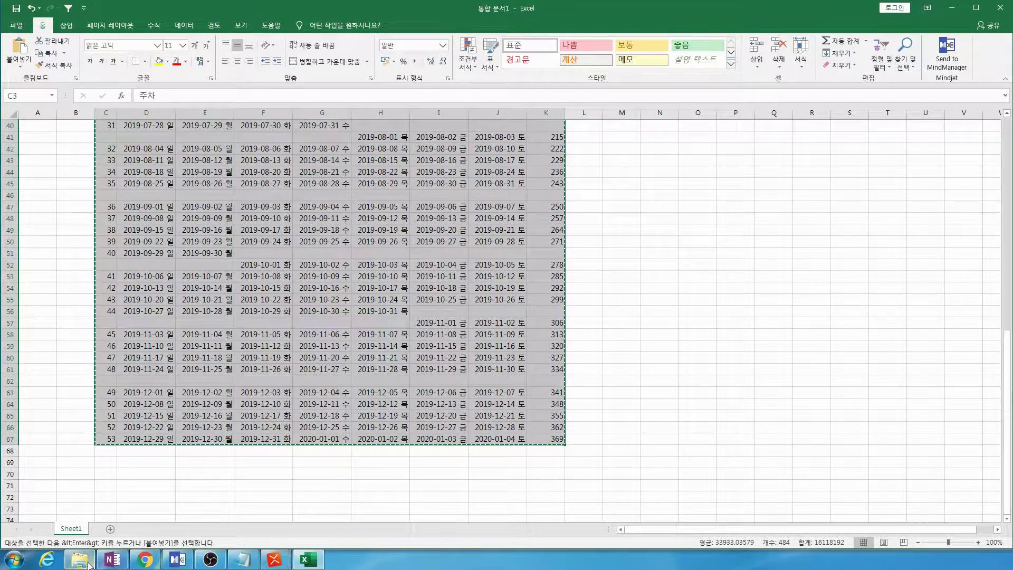
{"action": "left_click", "coordinate": [145, 559]}
{"action": "left_click", "coordinate": [191, 182]}
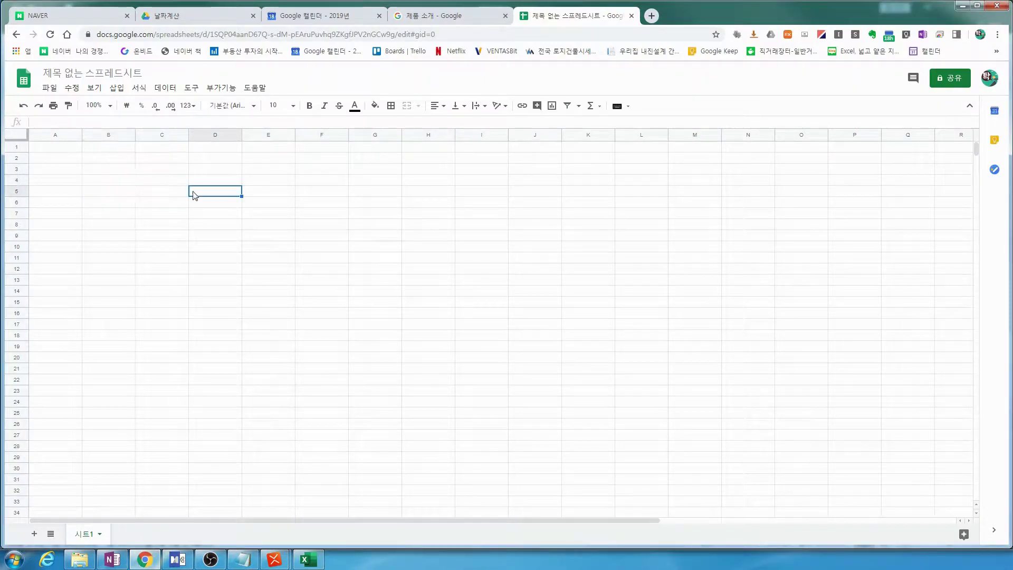
Enter the header 주차 in C4 of the new sheet, with week numbers 1 and 2 beneath it
{"action": "left_click", "coordinate": [187, 178]}
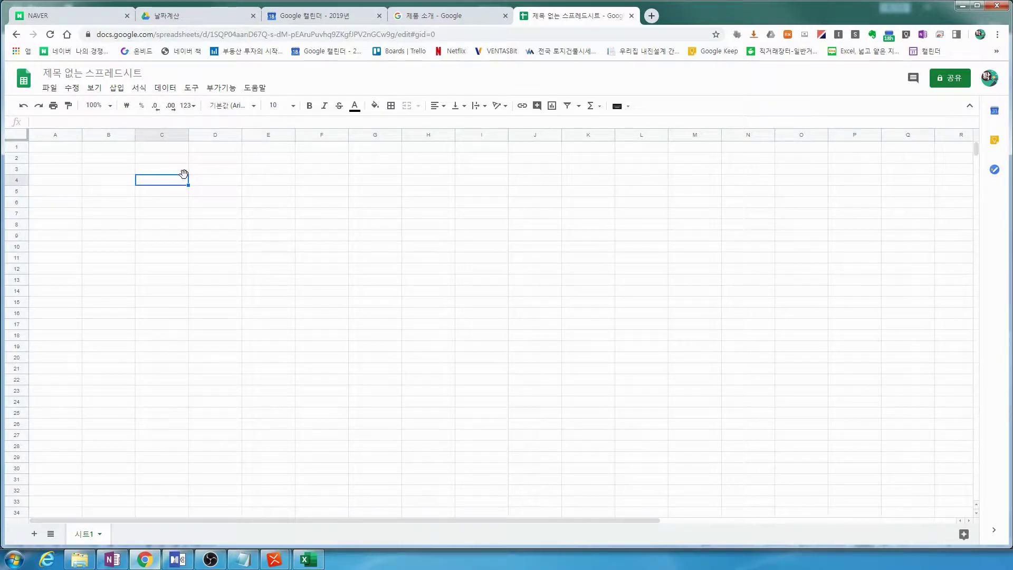
{"action": "type", "text": "주차"}
{"action": "key", "text": "Return"}
{"action": "type", "text": "1"}
{"action": "key", "text": "Return"}
{"action": "type", "text": "2"}
{"action": "key", "text": "Return"}
Extend the week number series started by 1 and 2 down column C through 54
{"action": "left_click_drag", "start_coordinate": [180, 192], "coordinate": [198, 501]}
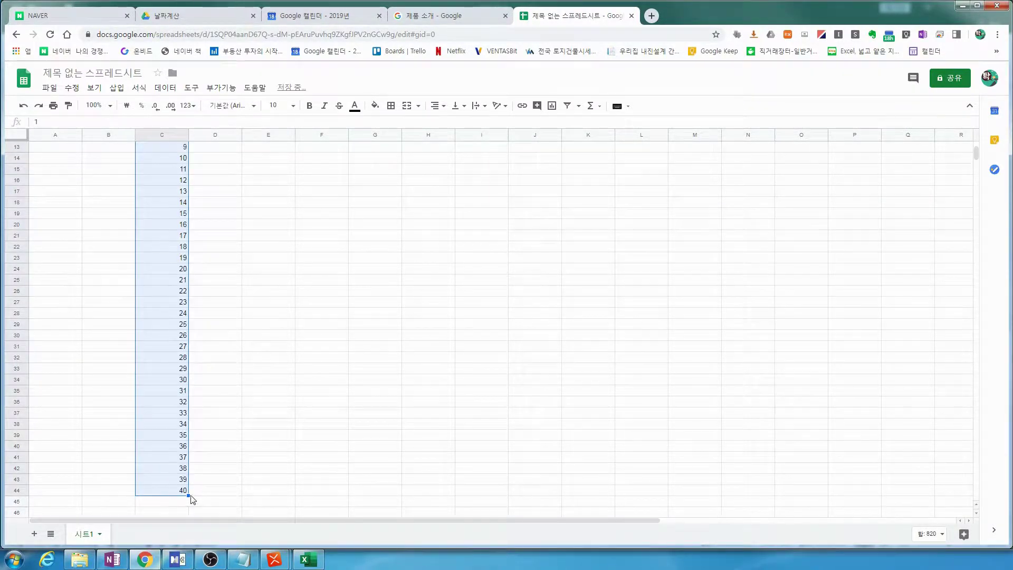
{"action": "scroll", "coordinate": [211, 491], "scroll_direction": "down", "scroll_amount": 5}
{"action": "left_click_drag", "start_coordinate": [188, 386], "coordinate": [188, 496]}
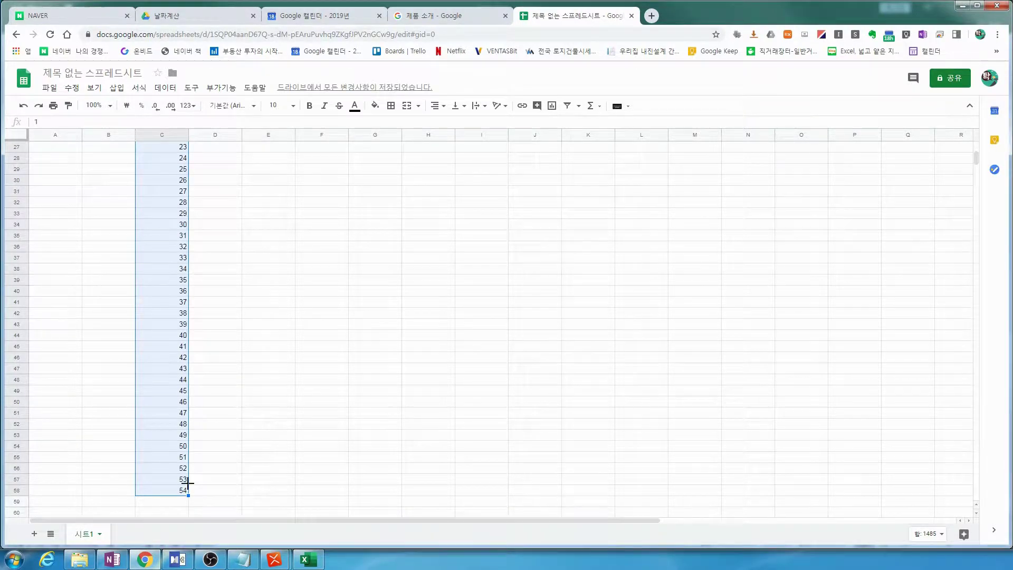
{"action": "left_click", "coordinate": [196, 502]}
{"action": "left_click", "coordinate": [185, 496]}
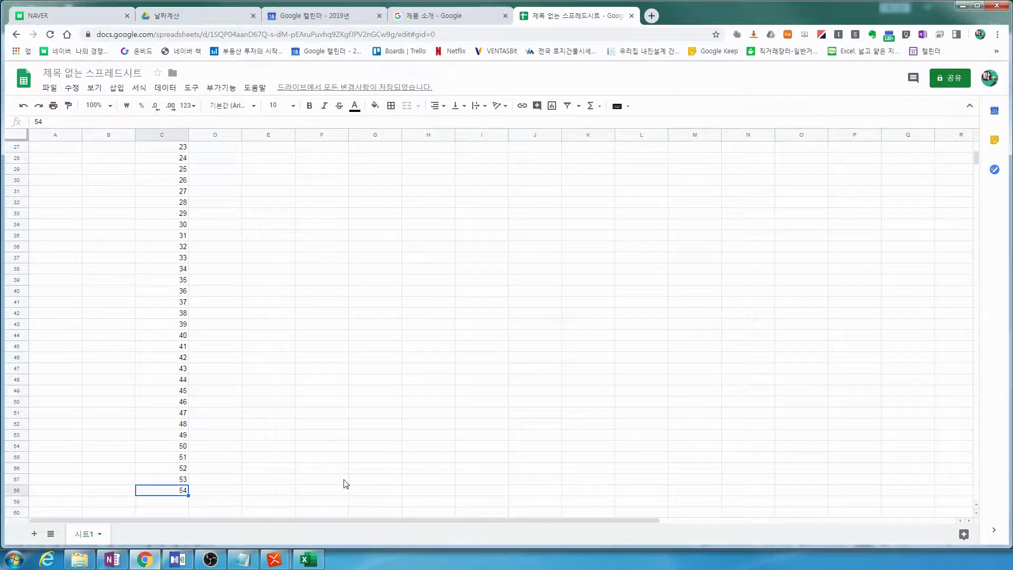
{"action": "key", "text": "Down"}
Add the weekday headers 일, 월, 화, 수, 목, 금 and 토 across D4 to J4, beside the 주차 header
{"action": "scroll", "coordinate": [203, 350], "scroll_direction": "up", "scroll_amount": 6}
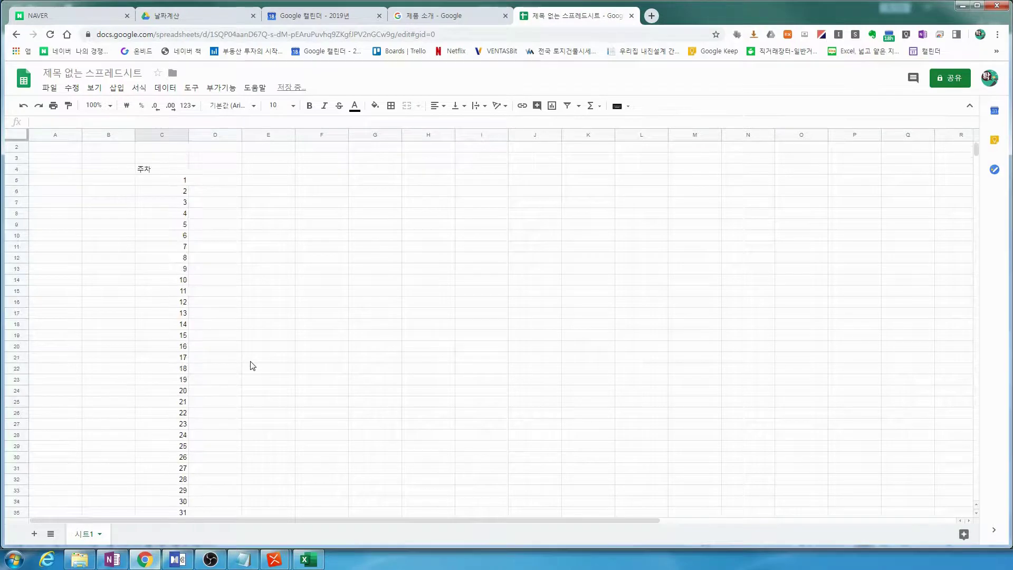
{"action": "left_click", "coordinate": [210, 181]}
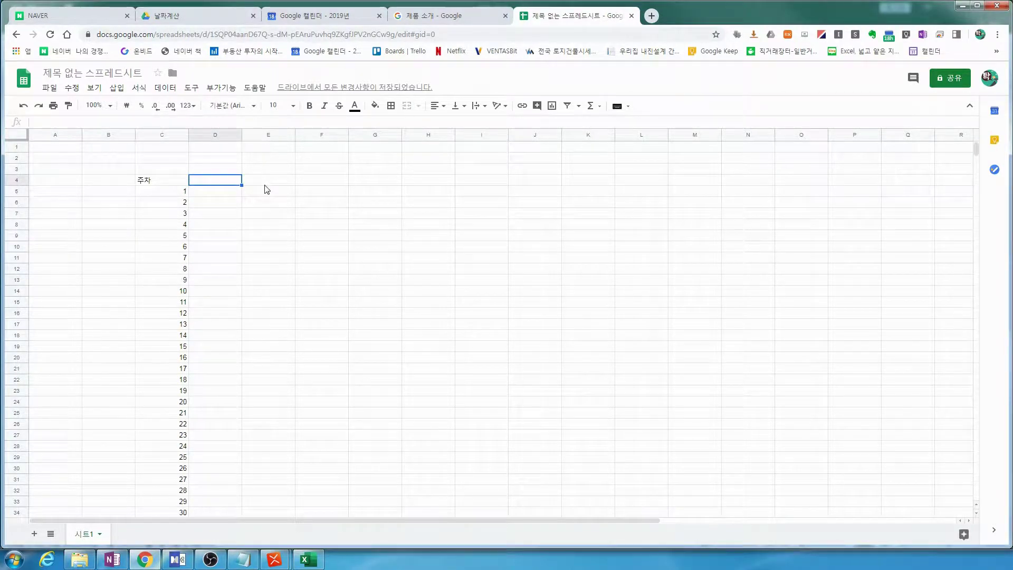
{"action": "type", "text": "이"}
{"action": "key", "text": "Tab"}
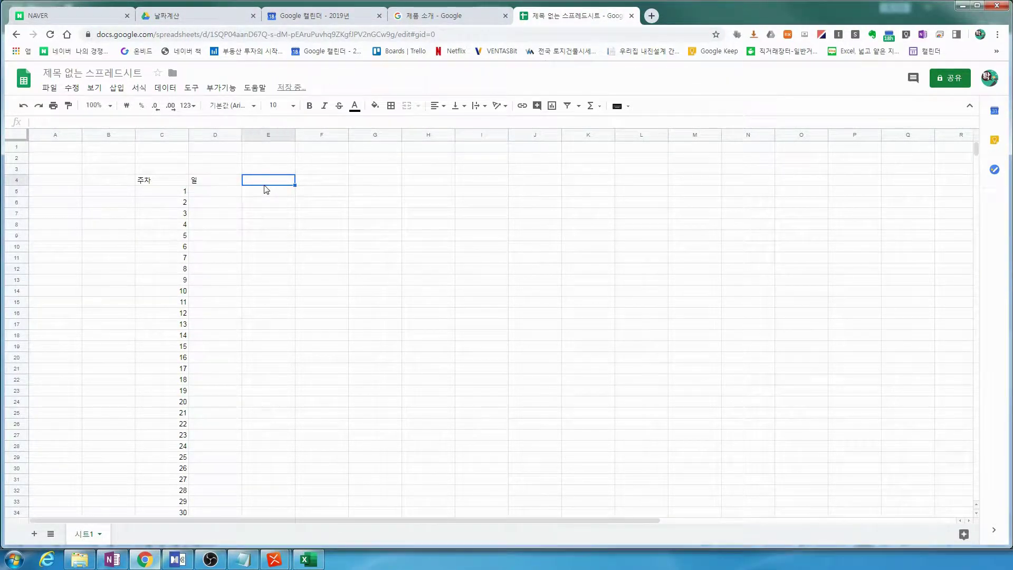
{"action": "type", "text": "월"}
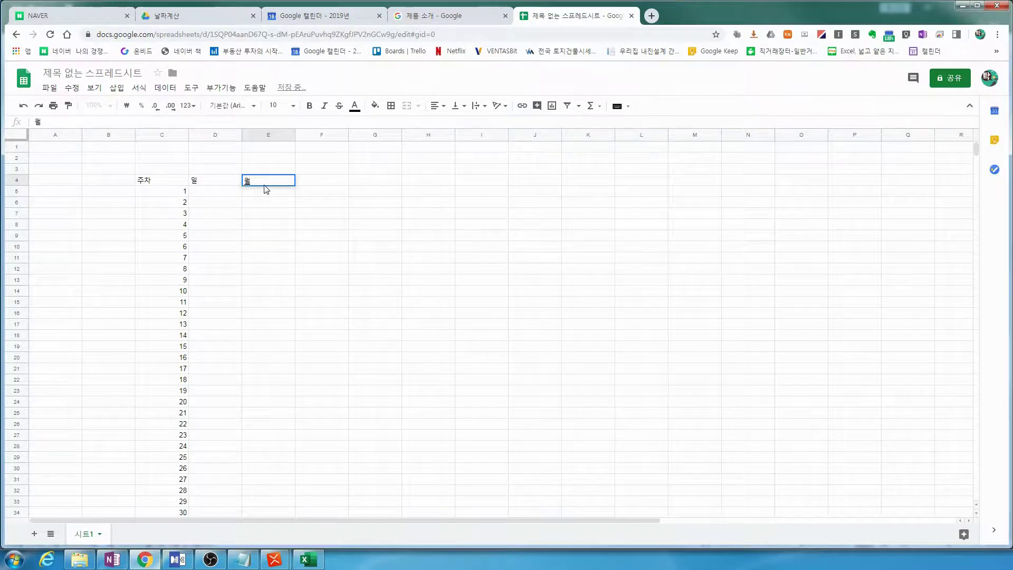
{"action": "key", "text": "Tab"}
{"action": "left_click_drag", "start_coordinate": [219, 181], "coordinate": [521, 183]}
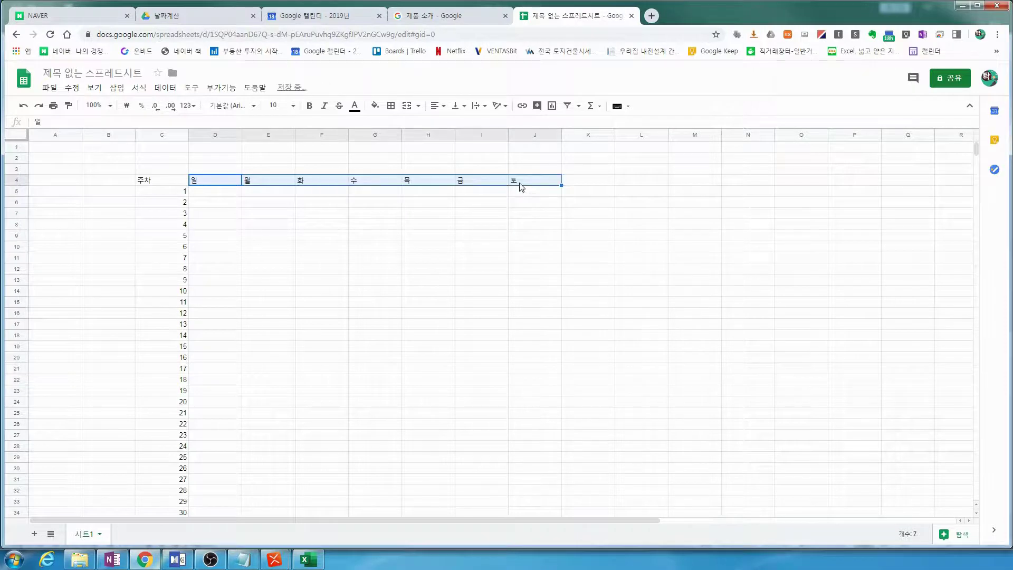
{"action": "left_click", "coordinate": [382, 214]}
Enter the date 19-01-01 in D5, under 일 in the week 1 row
{"action": "left_click", "coordinate": [226, 192]}
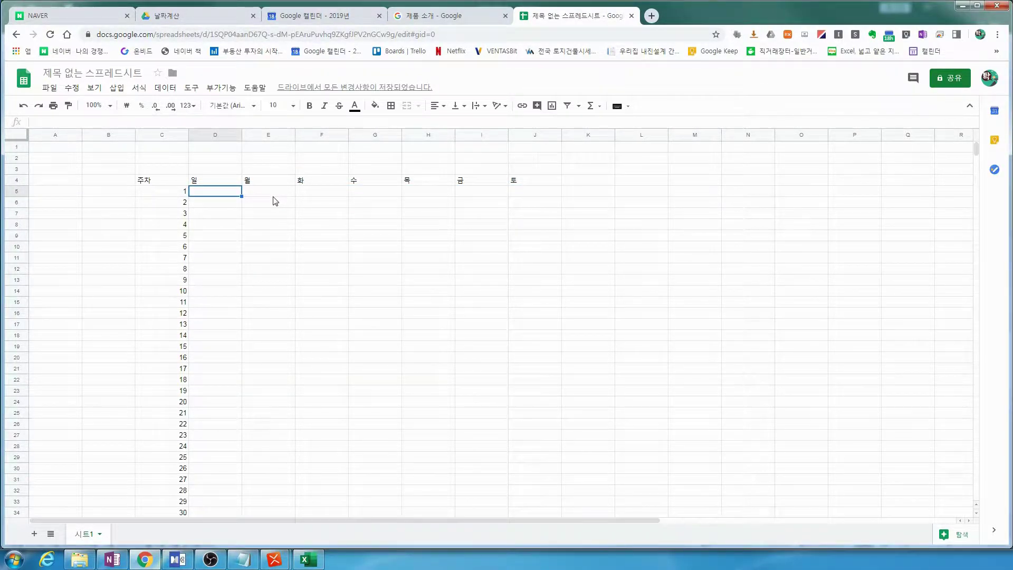
{"action": "type", "text": "19-01-01"}
{"action": "key", "text": "Return"}
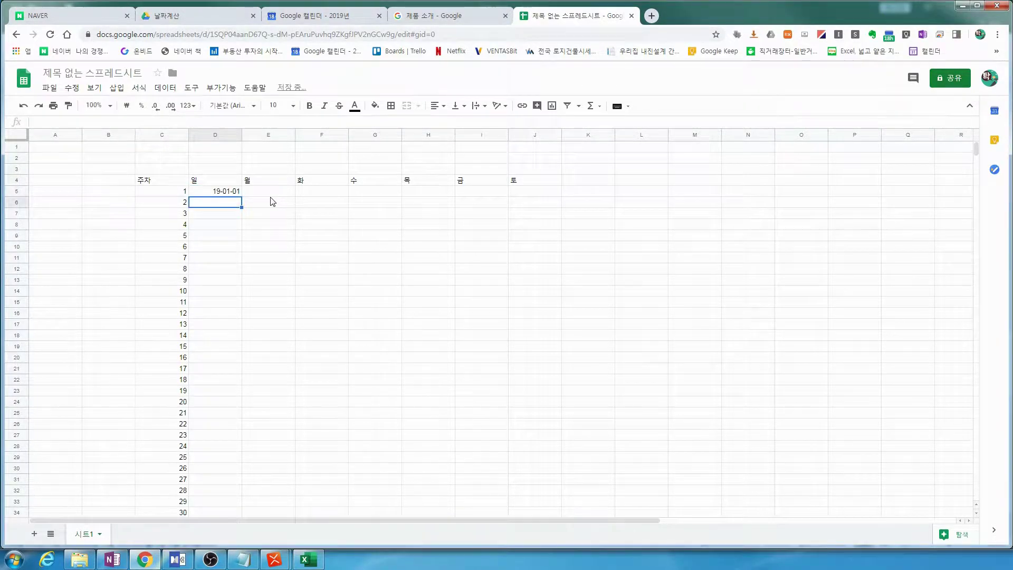
{"action": "left_click", "coordinate": [237, 194]}
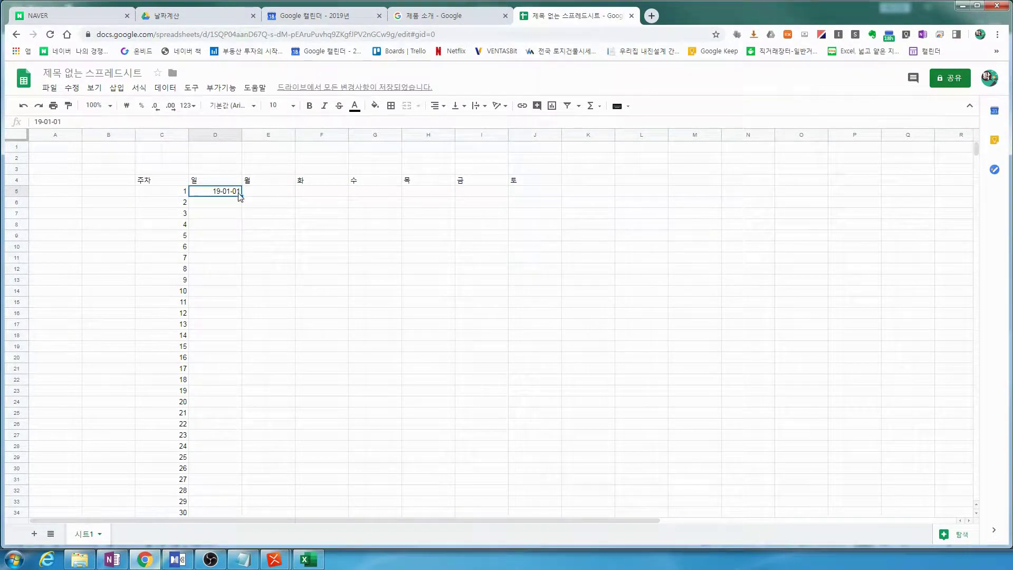
{"action": "left_click", "coordinate": [226, 208]}
{"action": "left_click", "coordinate": [231, 195]}
{"action": "right_click", "coordinate": [232, 195]}
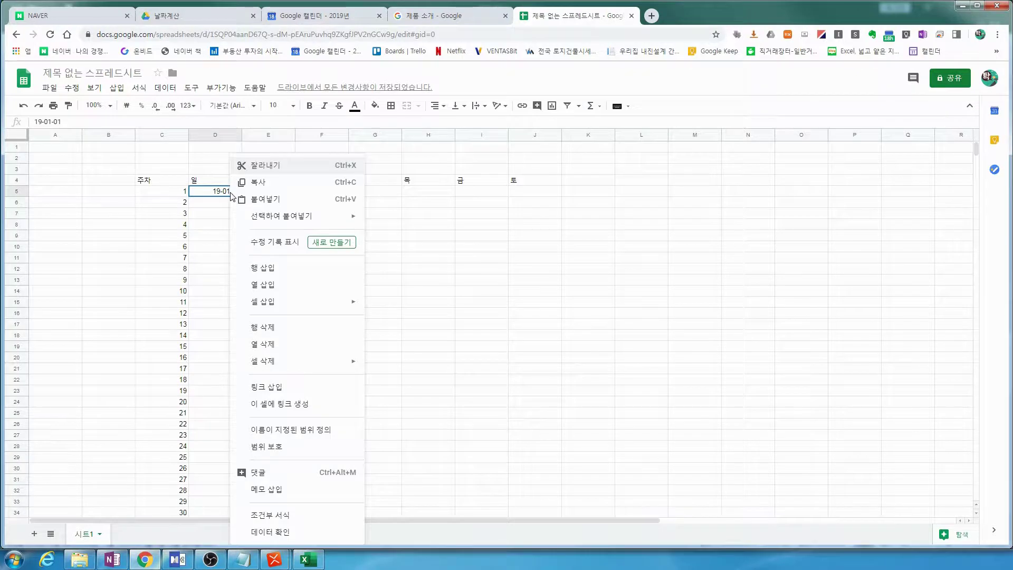
{"action": "left_click", "coordinate": [218, 214]}
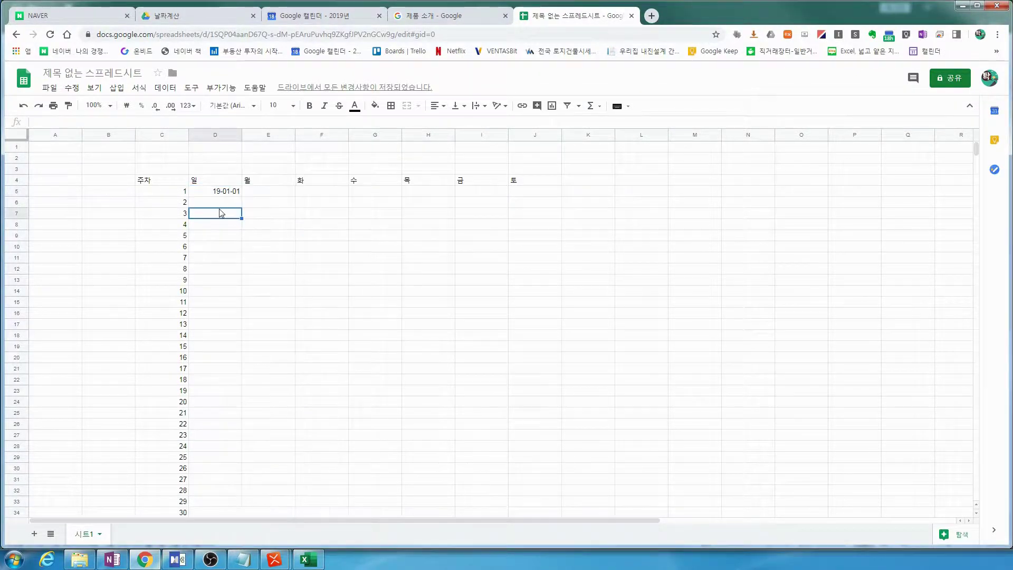
Open the custom date and time format settings for the date in D5
{"action": "left_click", "coordinate": [229, 197]}
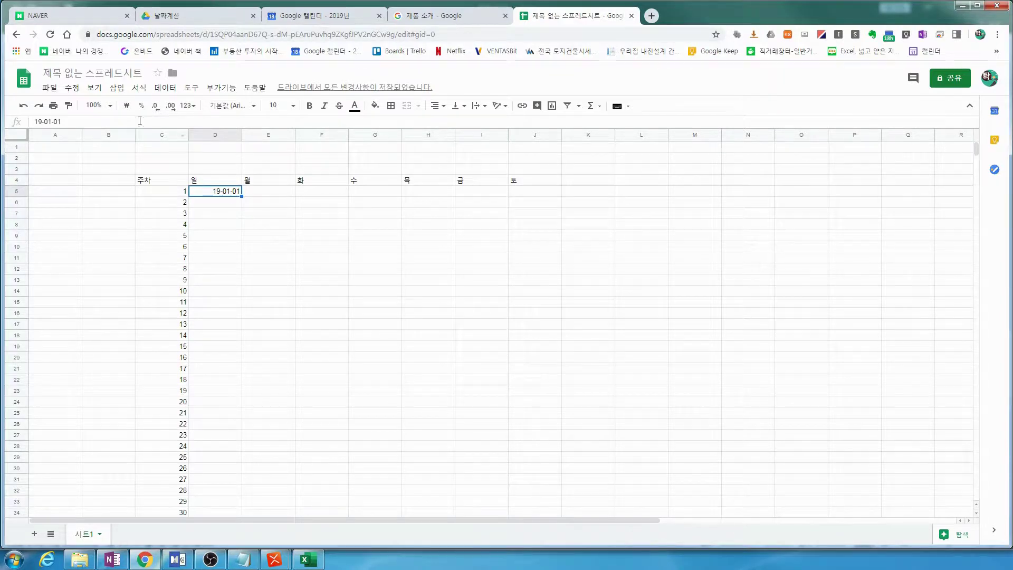
{"action": "left_click", "coordinate": [140, 87]}
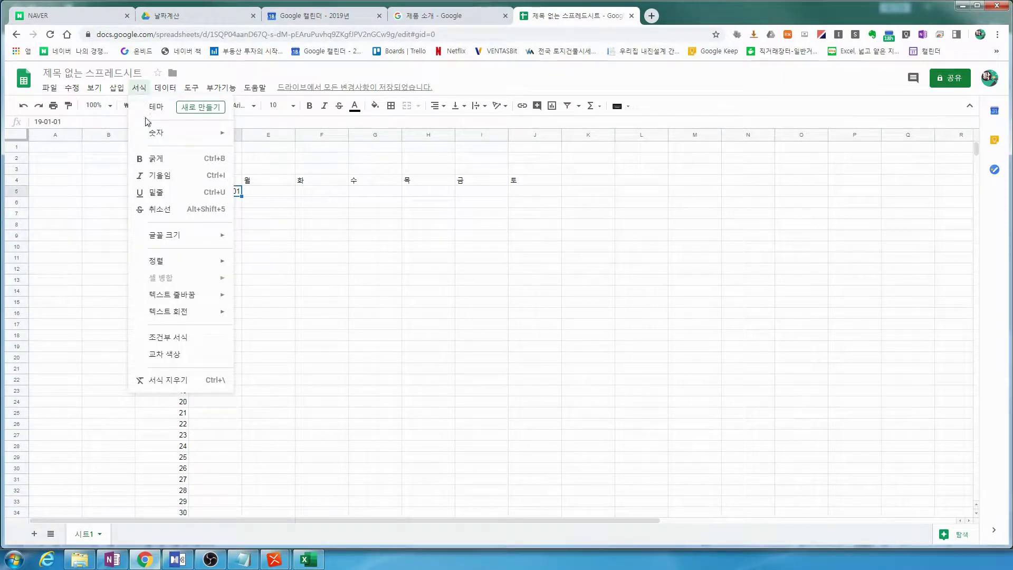
{"action": "mouse_move", "coordinate": [173, 138]}
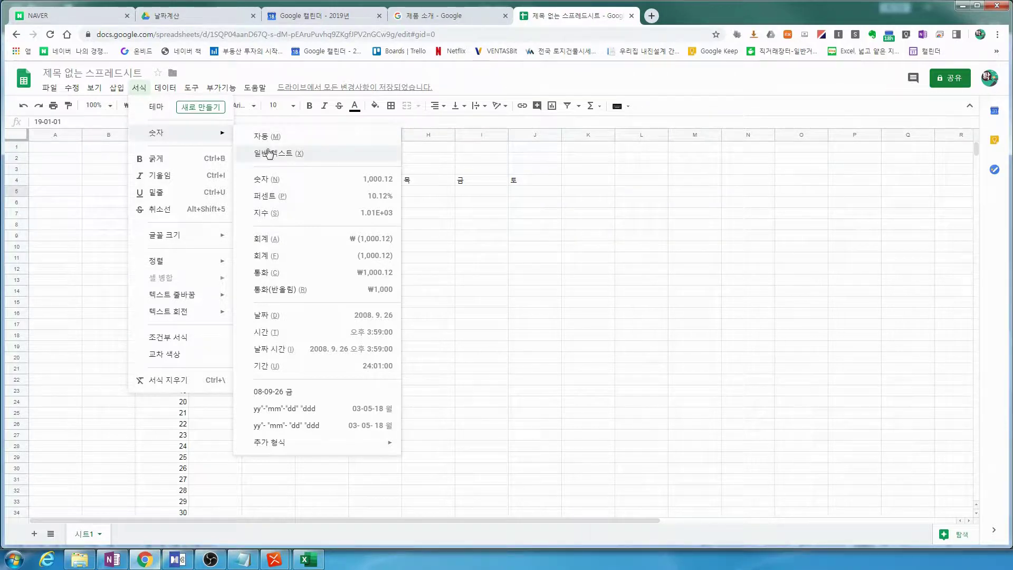
{"action": "mouse_move", "coordinate": [290, 449]}
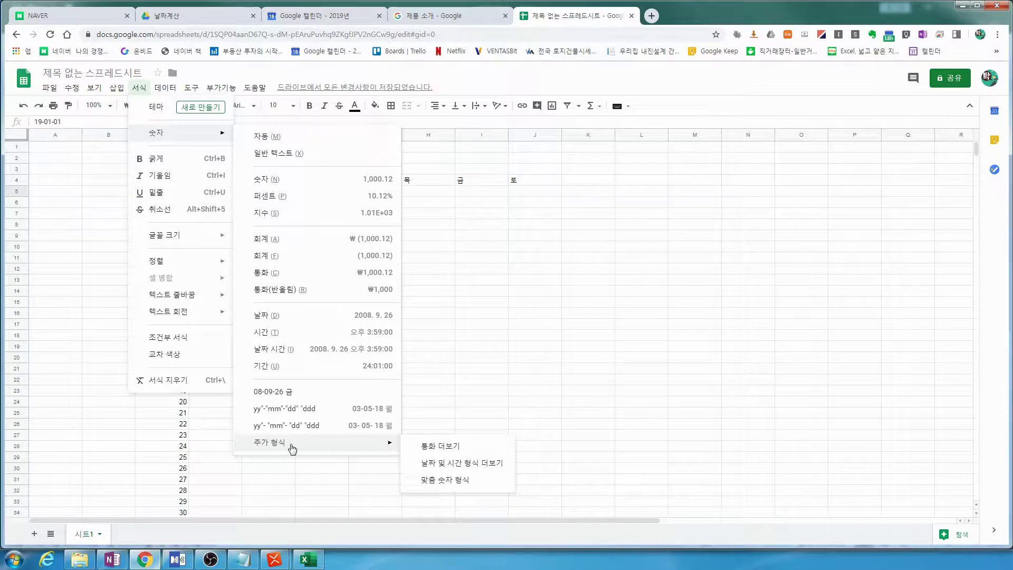
{"action": "left_click", "coordinate": [453, 464]}
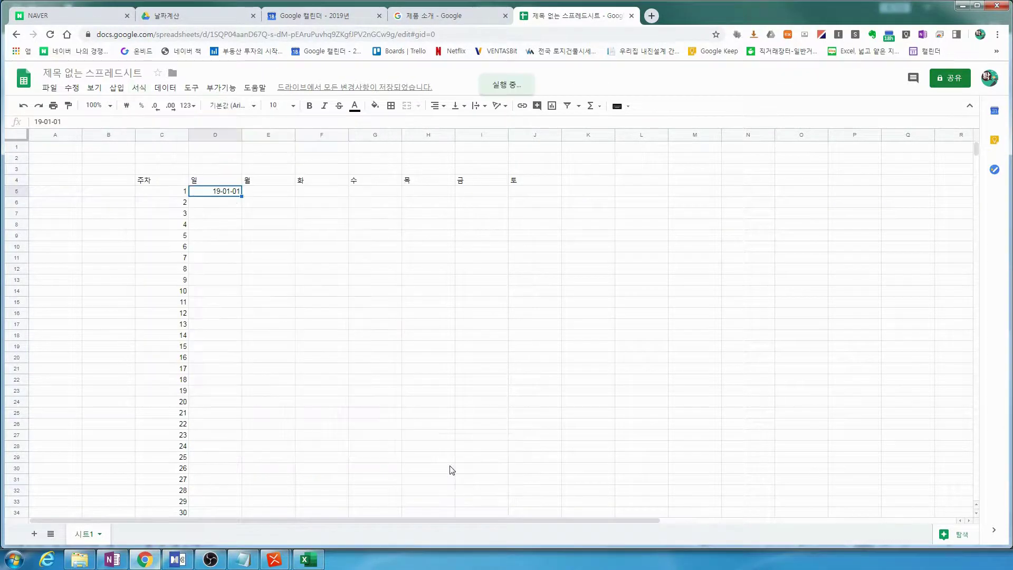
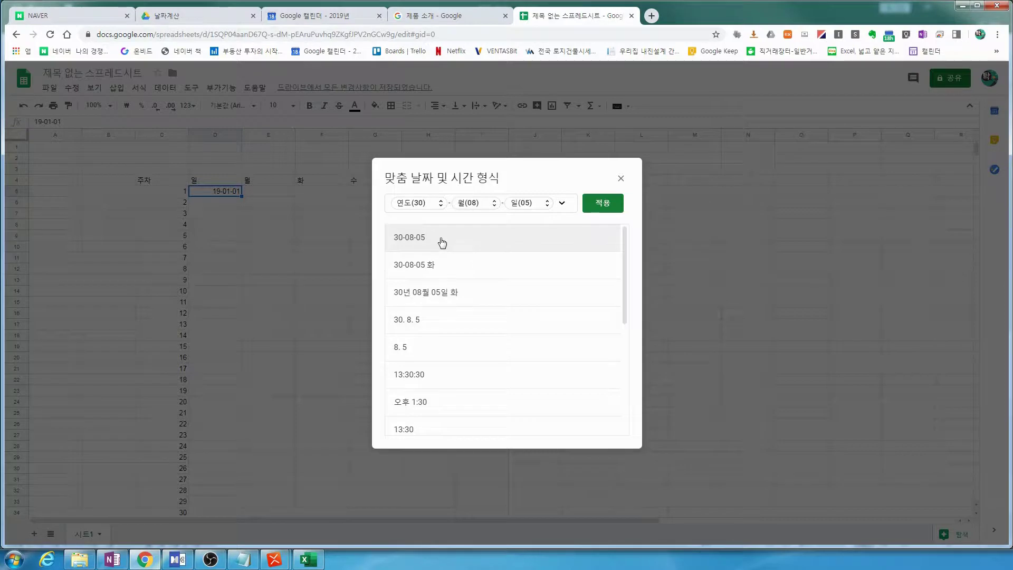
{"action": "left_click", "coordinate": [450, 299]}
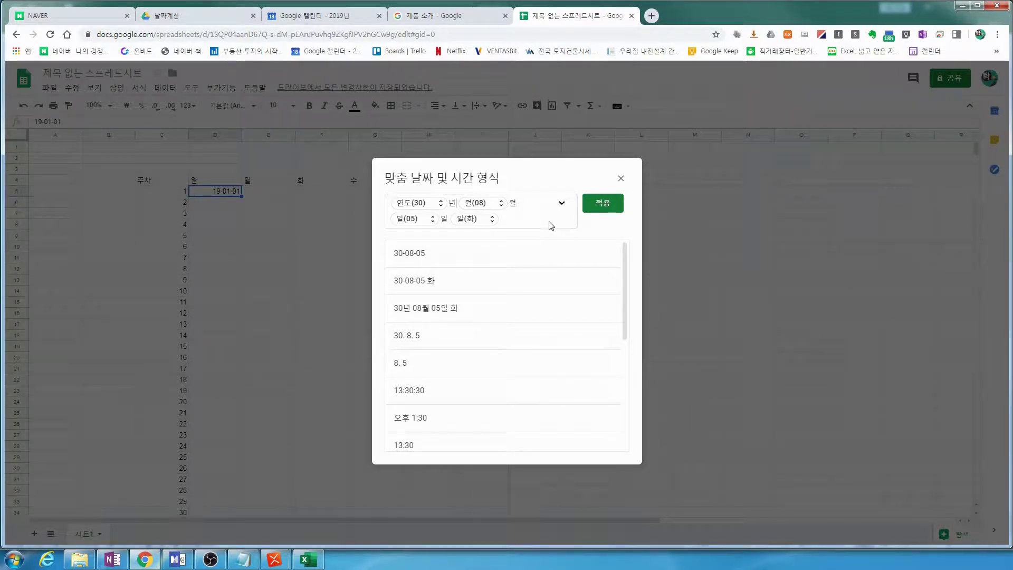
{"action": "key", "text": "BackSpace"}
{"action": "key", "text": "BackSpace"}
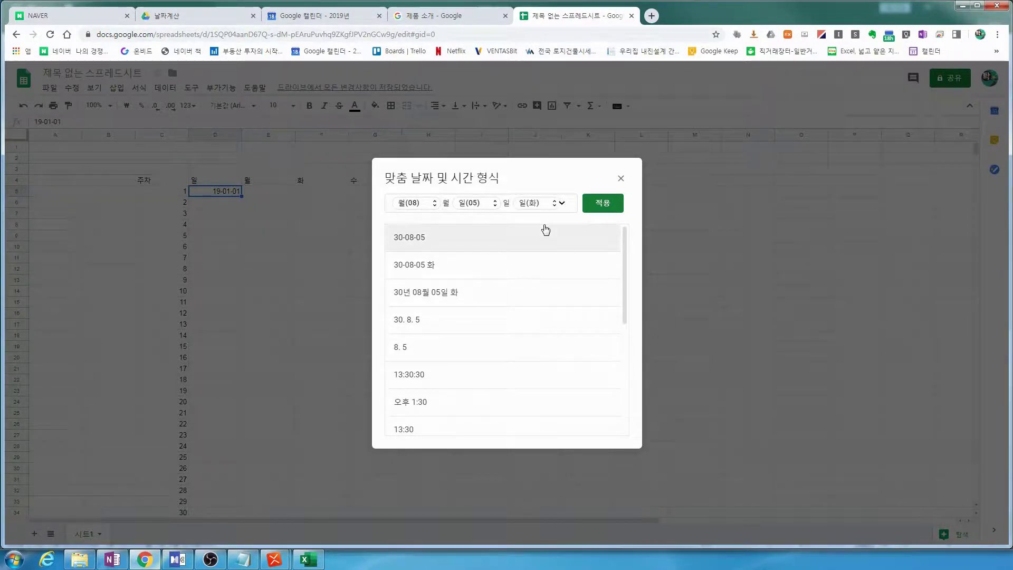
Base D5's date format on 30년 08월 05일 화, replace 년 and 월 with hyphens, and apply it
{"action": "left_click", "coordinate": [483, 295]}
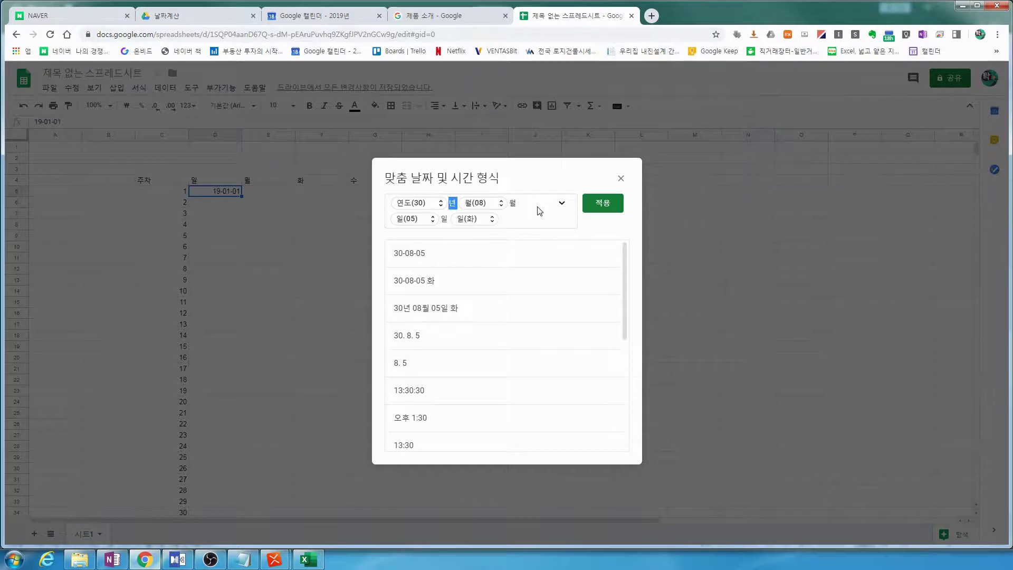
{"action": "key", "text": "BackSpace"}
{"action": "type", "text": "-"}
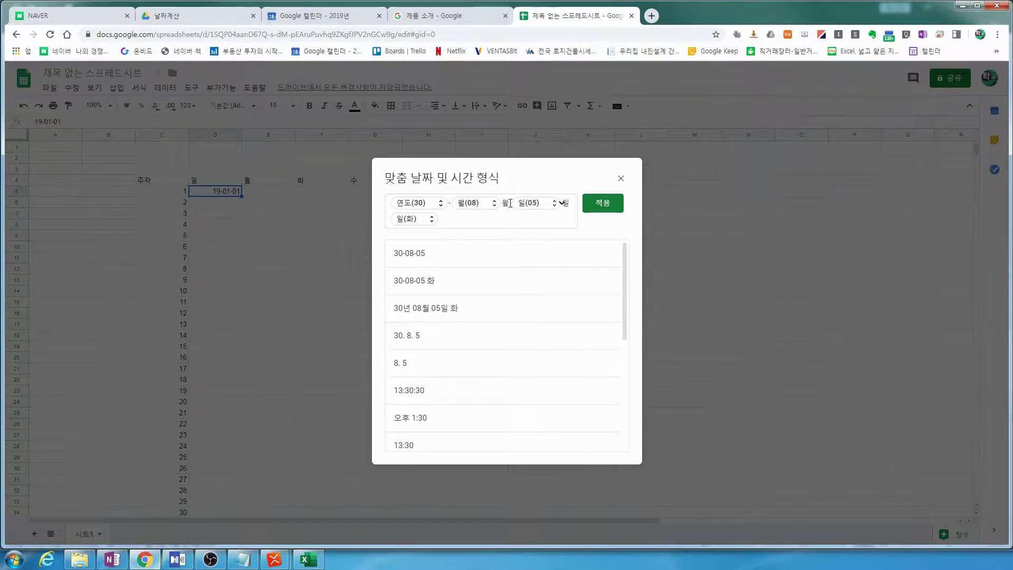
{"action": "key", "text": "shift+Left"}
{"action": "type", "text": "-"}
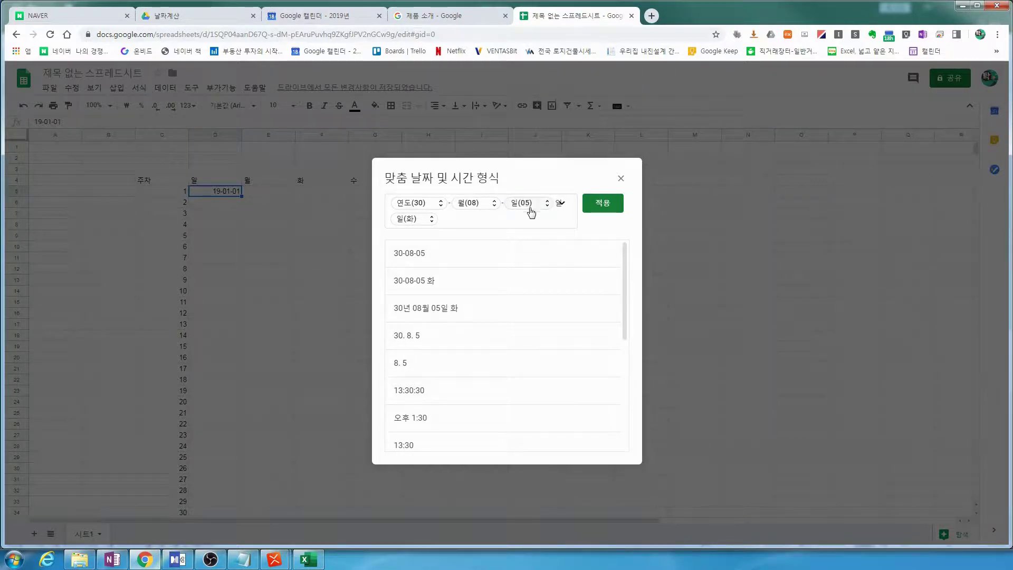
{"action": "left_click", "coordinate": [608, 209]}
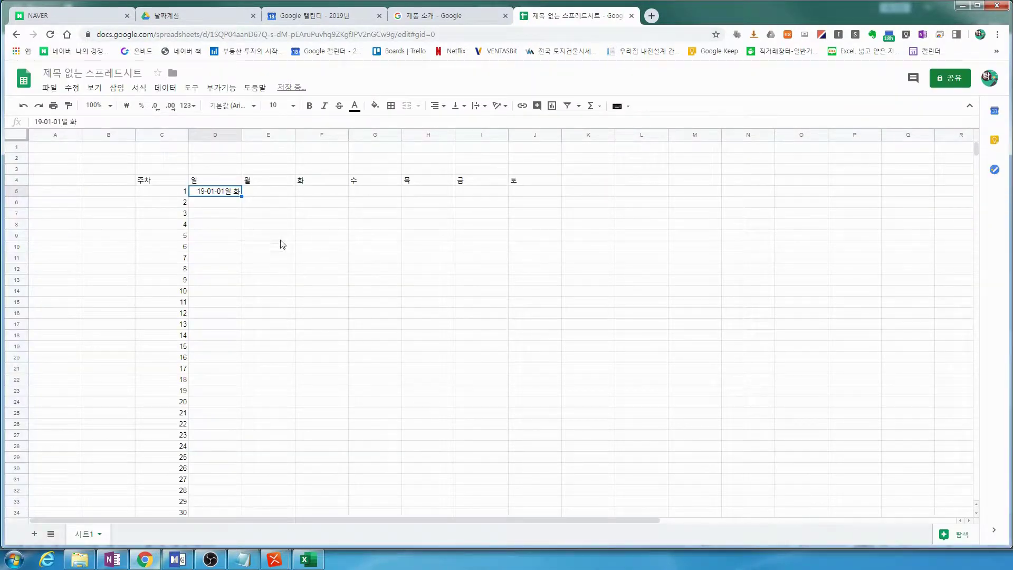
Remove the literal 일 after the day number from D5's custom date format and apply the format
{"action": "right_click", "coordinate": [230, 197]}
{"action": "left_click", "coordinate": [214, 194]}
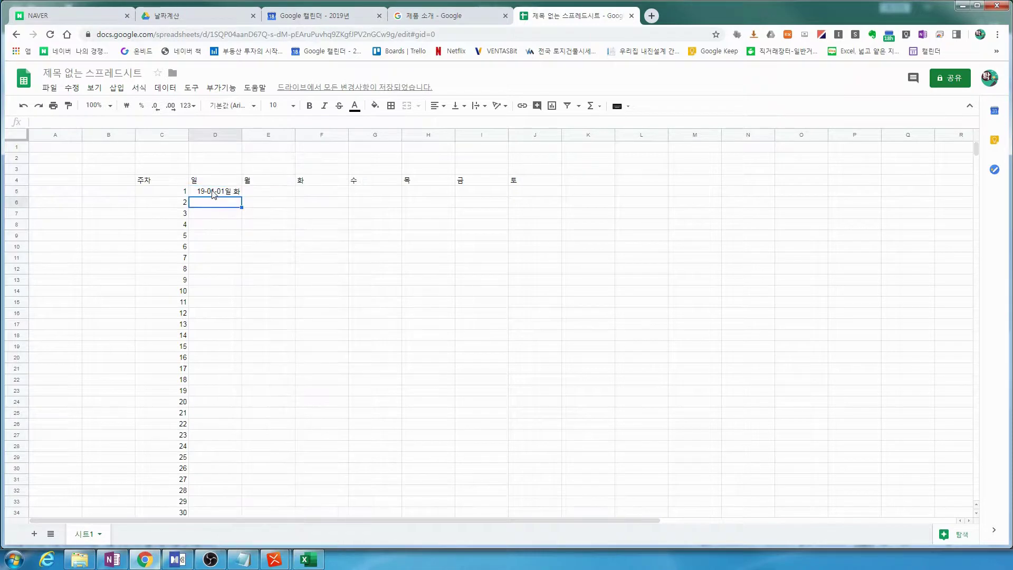
{"action": "left_click", "coordinate": [139, 88]}
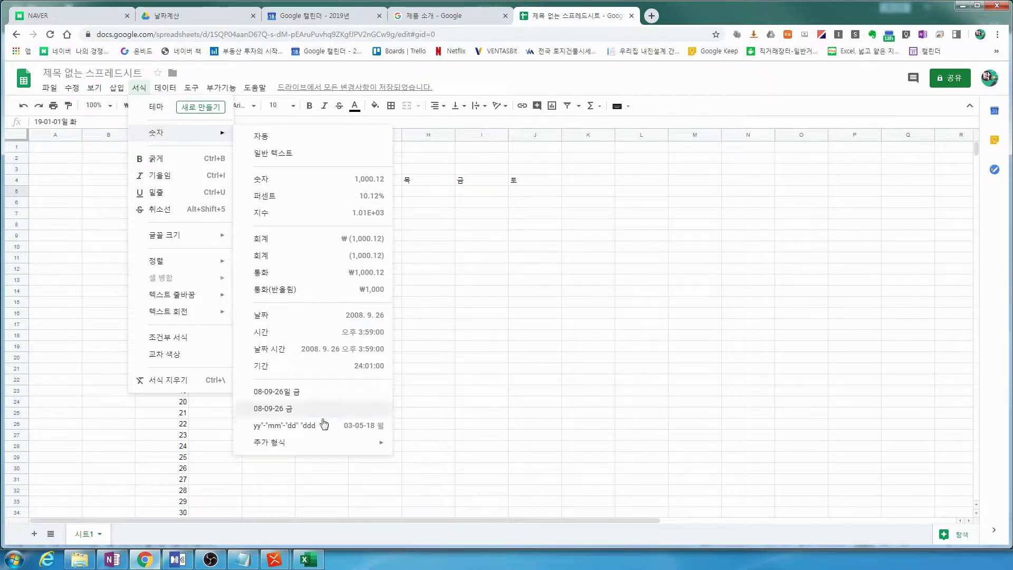
{"action": "left_click", "coordinate": [430, 466]}
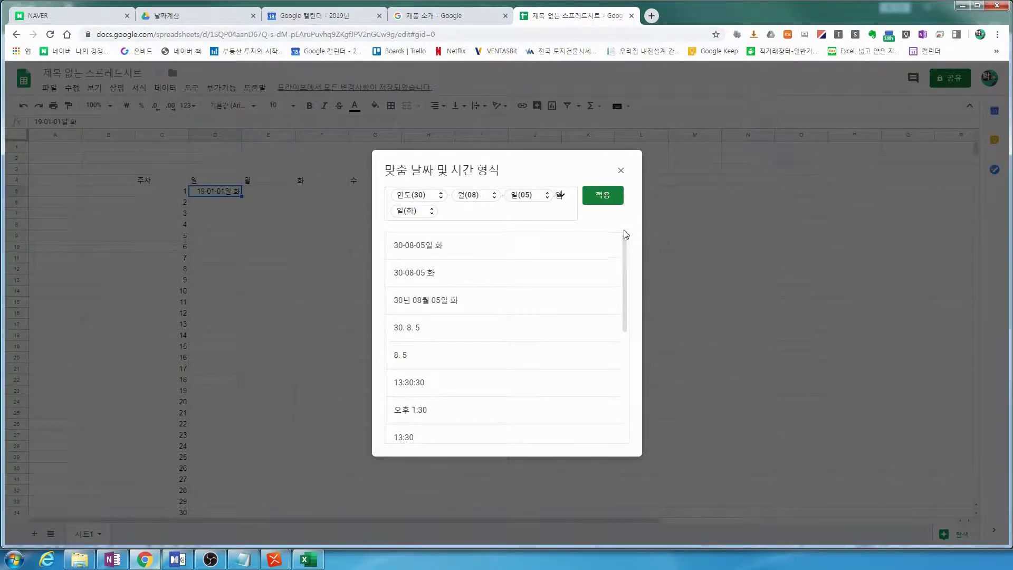
{"action": "key", "text": "shift+Right"}
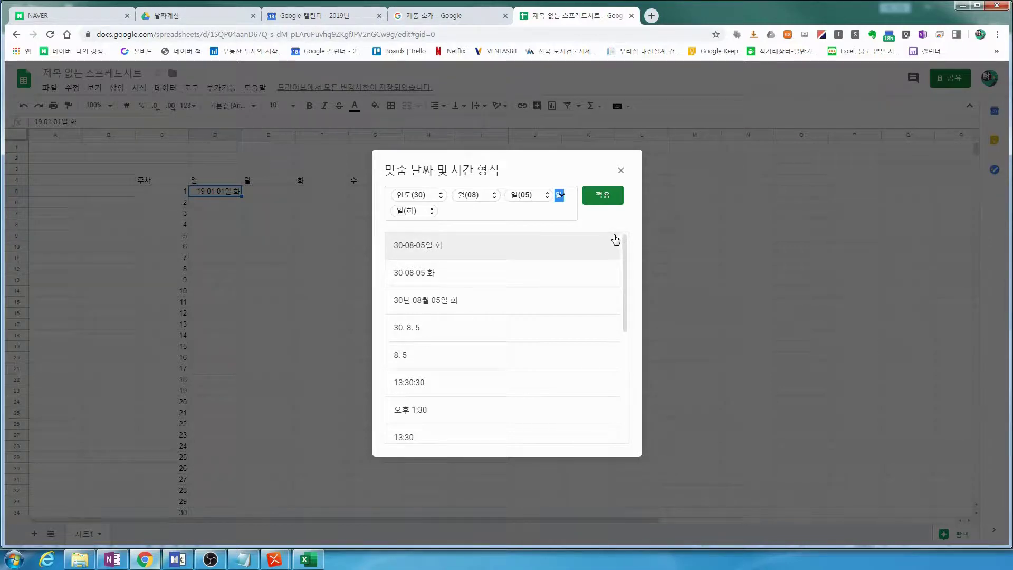
{"action": "key", "text": "BackSpace"}
{"action": "left_click", "coordinate": [602, 195]}
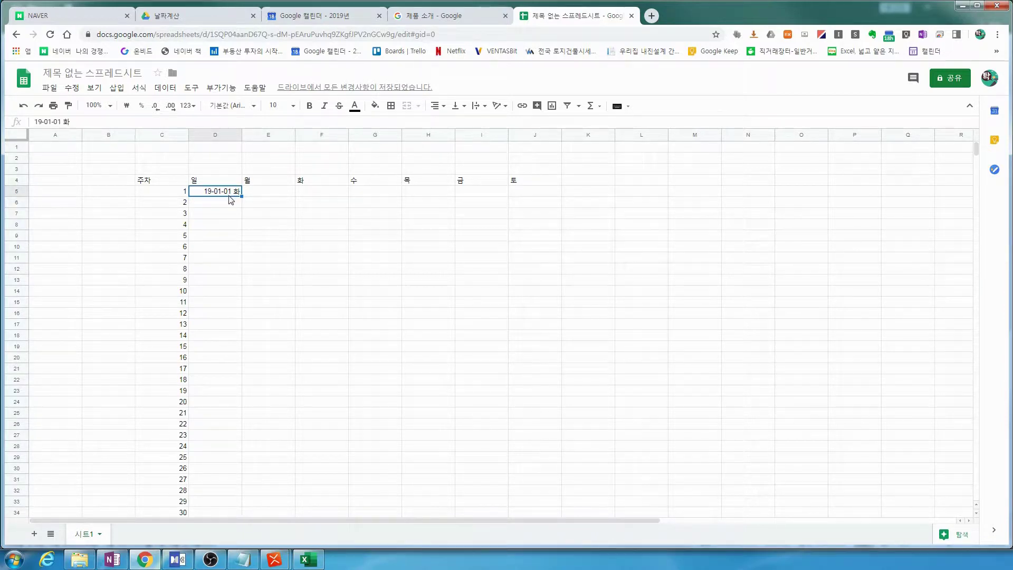
Move the date 19-01-01 from D5 to F5, under 화 in the week 1 row
{"action": "mouse_move", "coordinate": [236, 197]}
{"action": "left_mouse_down"}
{"action": "mouse_move", "coordinate": [254, 209]}
{"action": "mouse_move", "coordinate": [232, 197]}
{"action": "left_mouse_up"}
{"action": "left_click", "coordinate": [317, 199]}
{"action": "left_click", "coordinate": [227, 194]}
{"action": "left_click", "coordinate": [318, 194]}
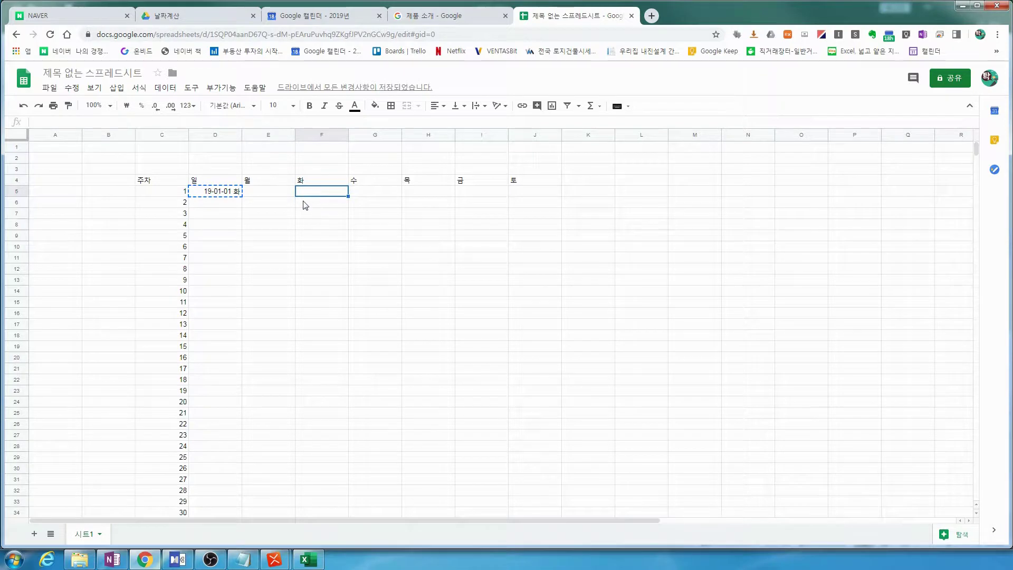
{"action": "key", "text": "ctrl+v"}
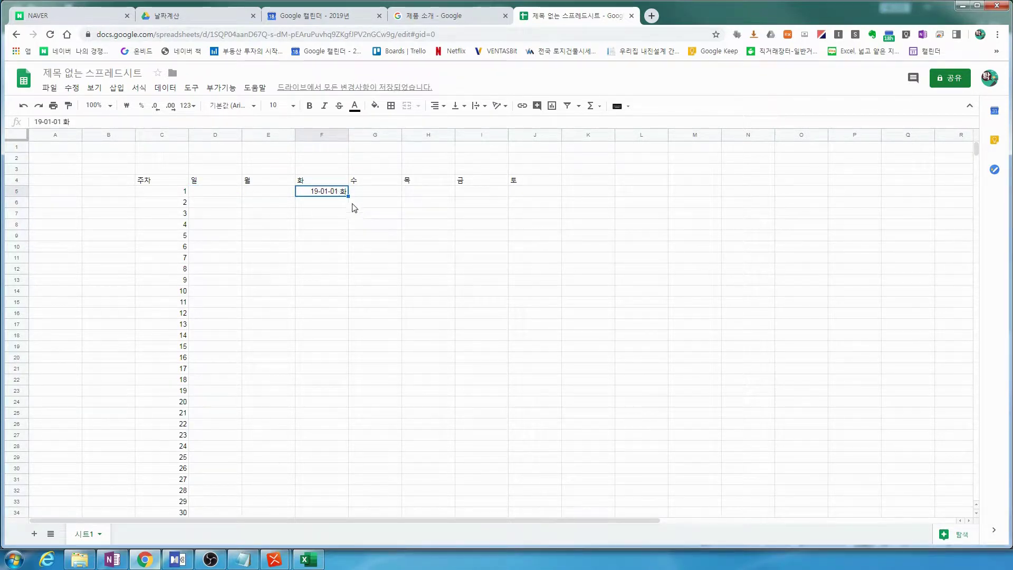
Fill the week 1 dates from F5 forward to 토 in J5 and backward to 일 in D5
{"action": "left_click_drag", "start_coordinate": [348, 196], "coordinate": [548, 196]}
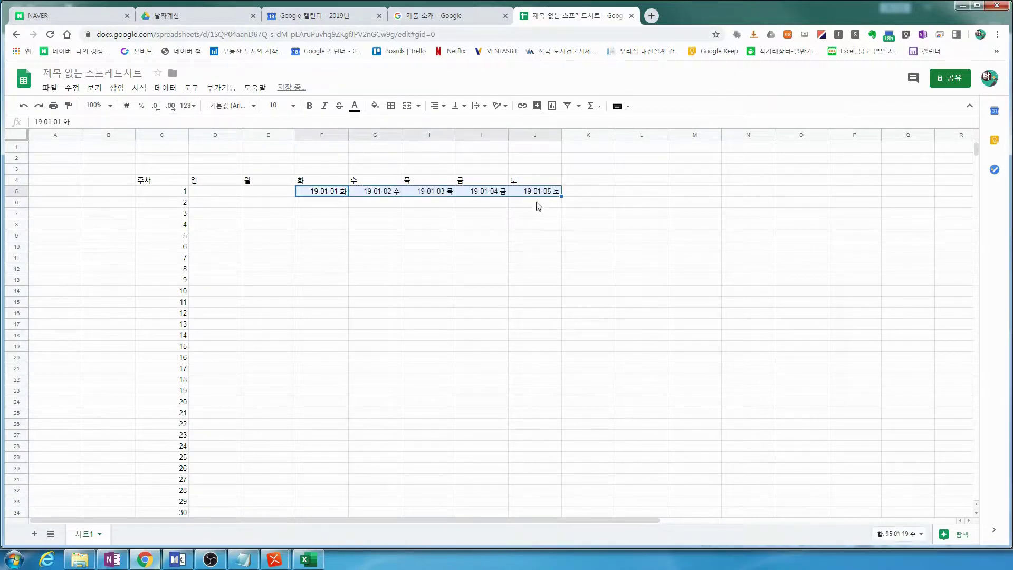
{"action": "left_click", "coordinate": [284, 195]}
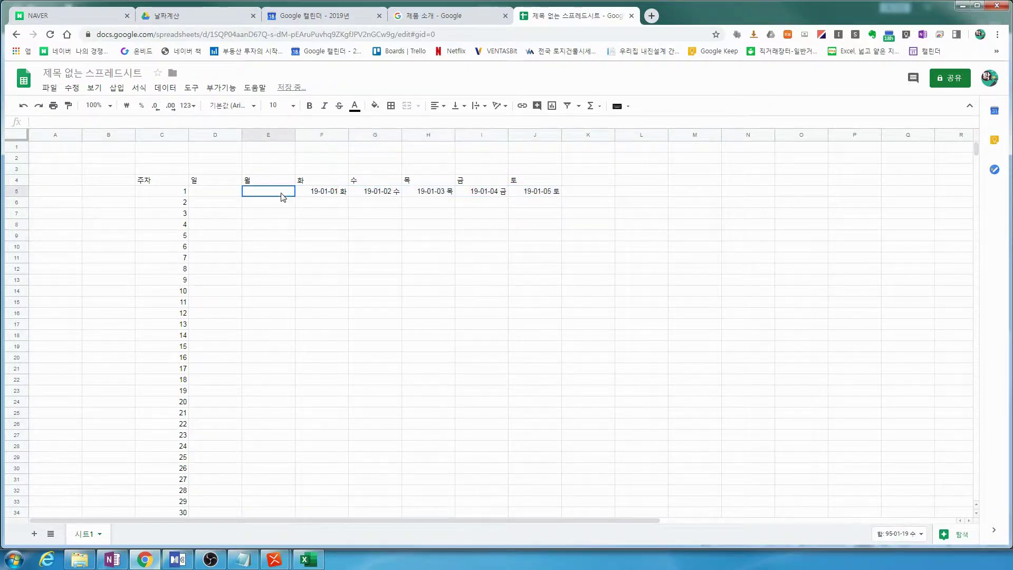
{"action": "left_click", "coordinate": [331, 198]}
{"action": "left_click_drag", "start_coordinate": [348, 196], "coordinate": [221, 197]}
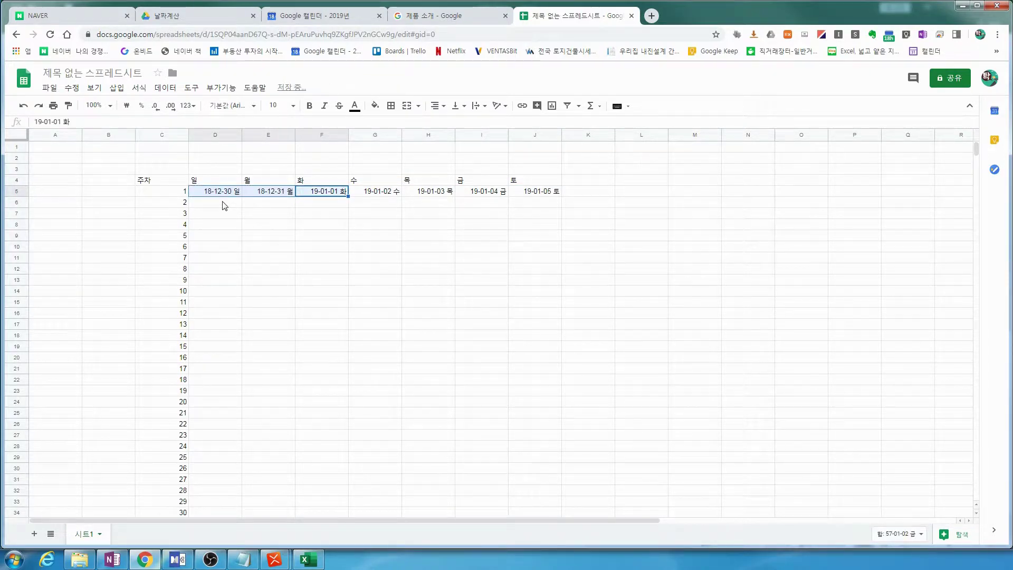
{"action": "left_click", "coordinate": [274, 206]}
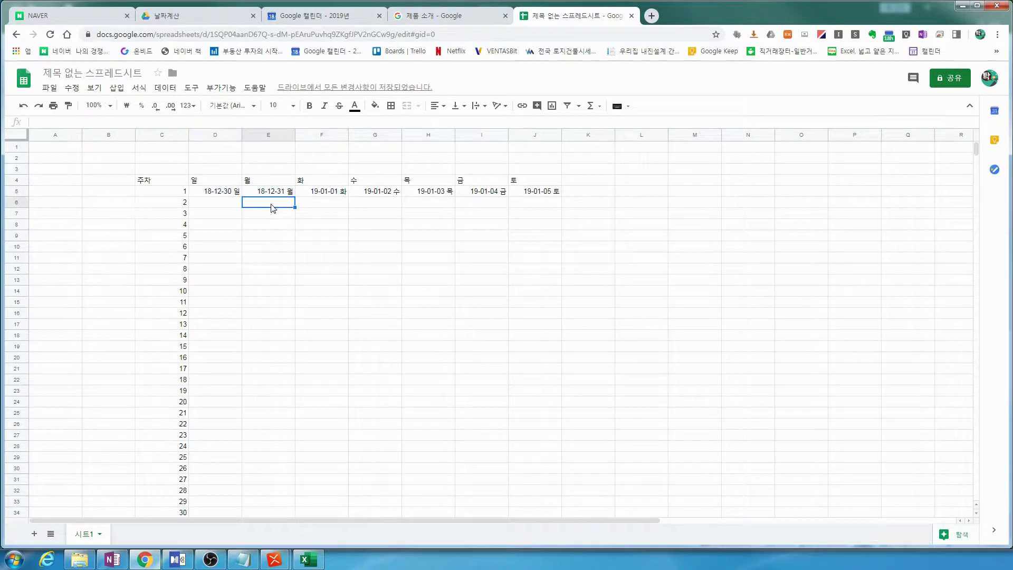
Fill D5 down into D6 and replace the resulting date in the week 2 row with 19-01-06
{"action": "left_click", "coordinate": [232, 194]}
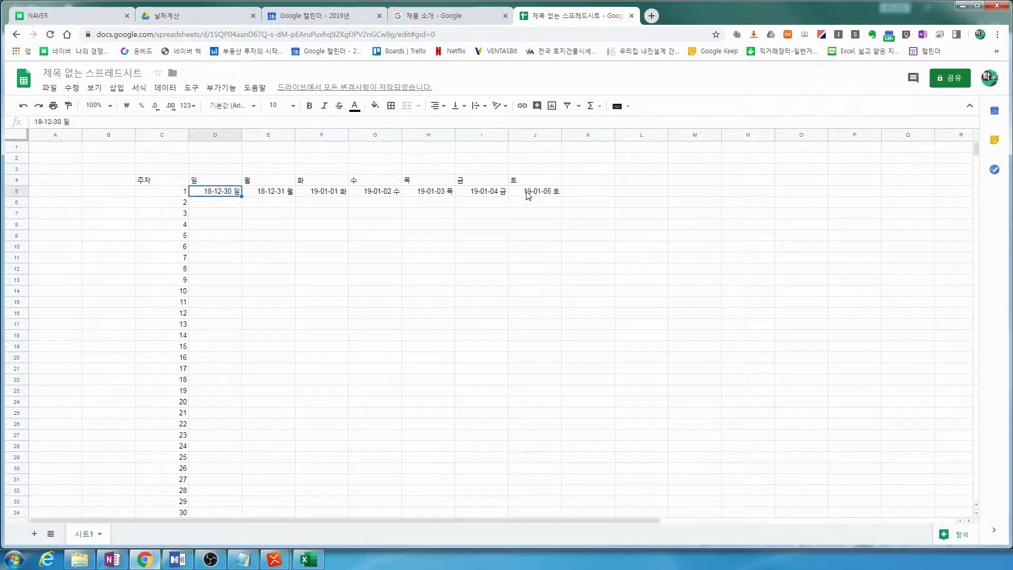
{"action": "left_click", "coordinate": [523, 197]}
{"action": "left_click", "coordinate": [237, 194]}
{"action": "left_click_drag", "start_coordinate": [244, 199], "coordinate": [244, 203]}
{"action": "left_click", "coordinate": [234, 207]}
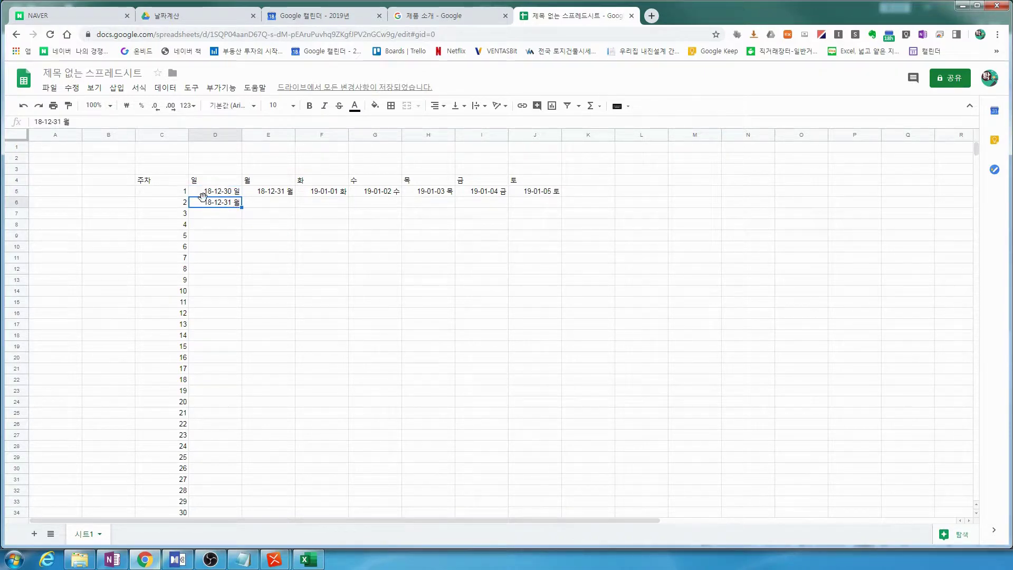
{"action": "type", "text": "19-01-0"}
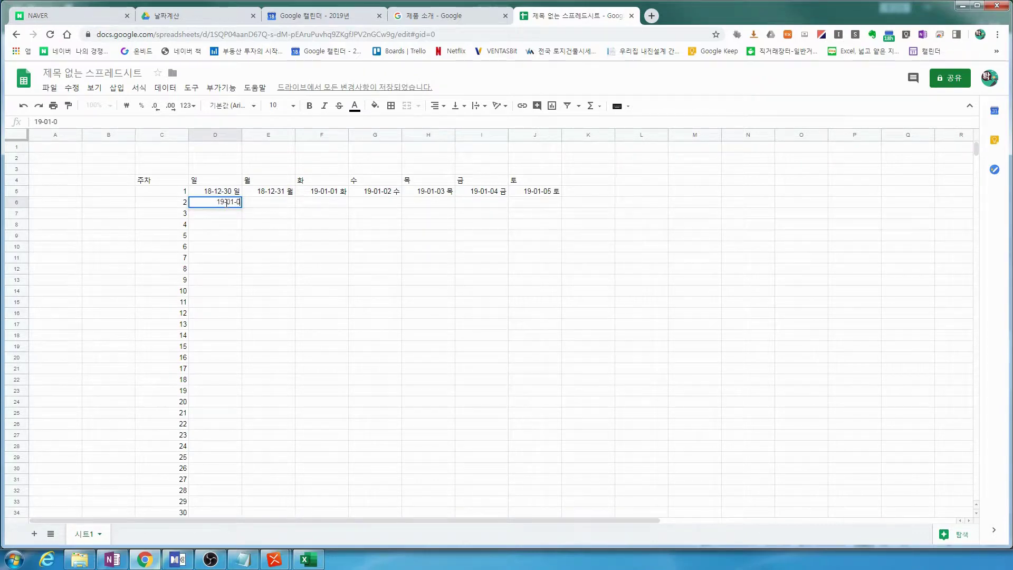
{"action": "type", "text": "6"}
{"action": "key", "text": "Return"}
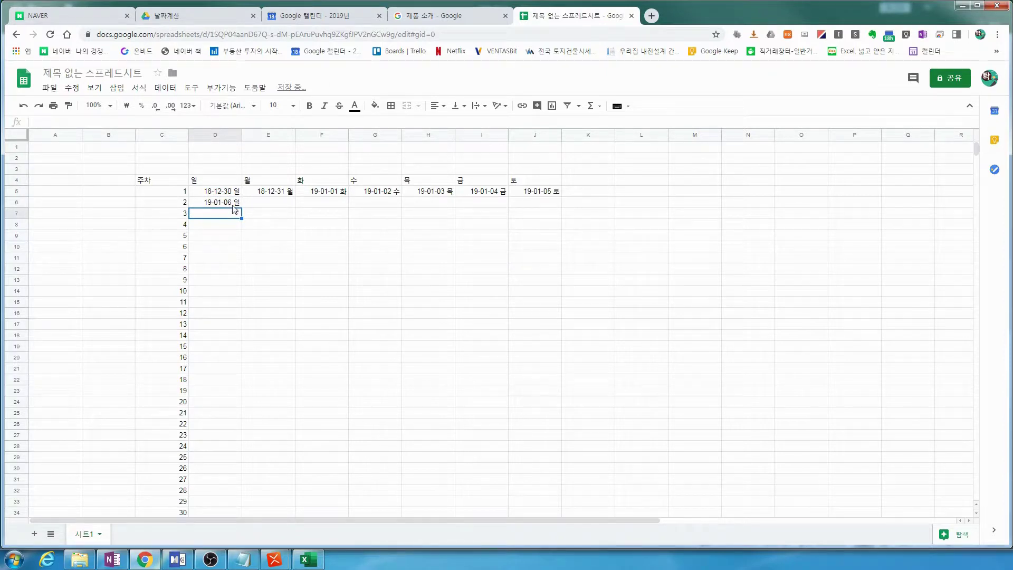
Fill the week 2 dates from D6 across to 토 in J6
{"action": "left_click", "coordinate": [233, 206]}
{"action": "left_click_drag", "start_coordinate": [241, 208], "coordinate": [523, 221]}
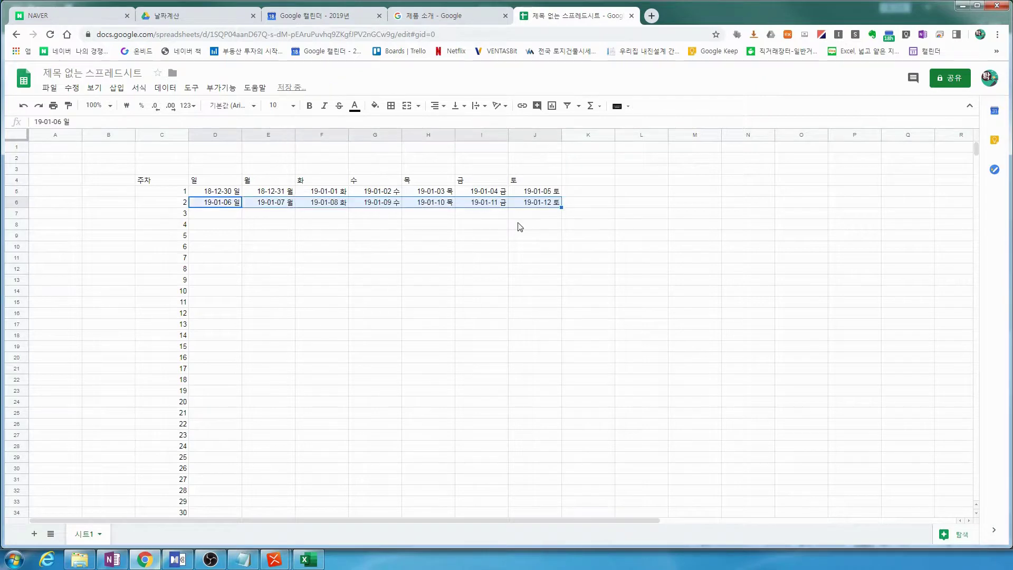
{"action": "left_click", "coordinate": [232, 228]}
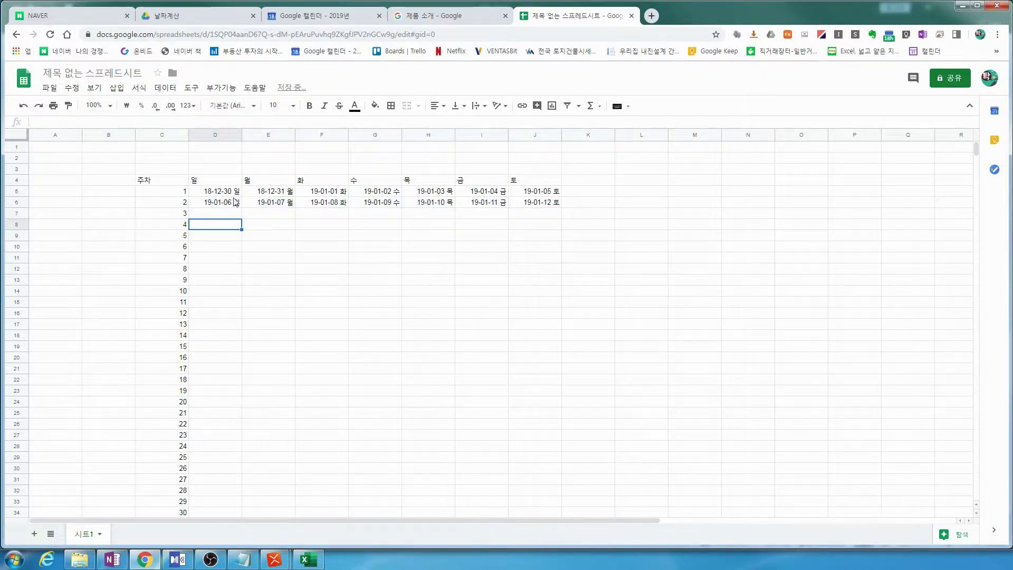
Extend the 일 dates in D5:D6 down to the week 53 row at weekly intervals
{"action": "left_click", "coordinate": [233, 192]}
{"action": "left_click", "coordinate": [233, 205]}
{"action": "left_click_drag", "start_coordinate": [236, 197], "coordinate": [238, 204]}
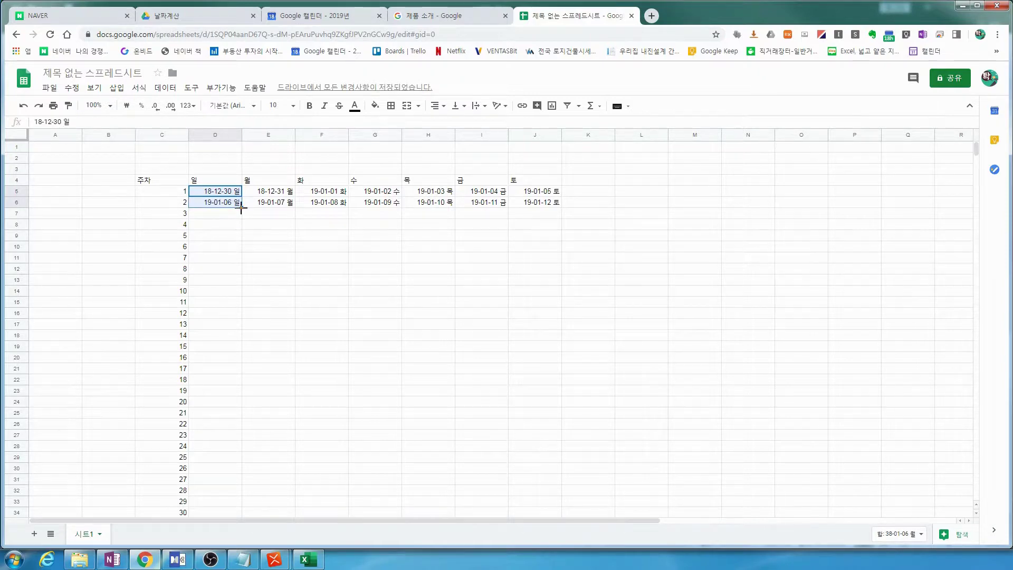
{"action": "left_click_drag", "start_coordinate": [242, 207], "coordinate": [231, 494]}
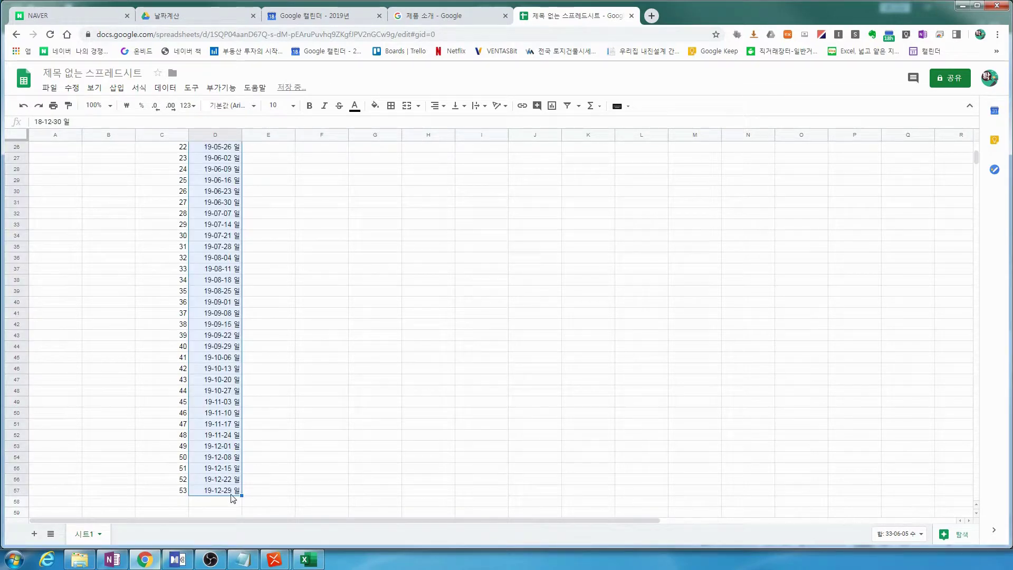
{"action": "scroll", "coordinate": [296, 416], "scroll_direction": "up", "scroll_amount": 8}
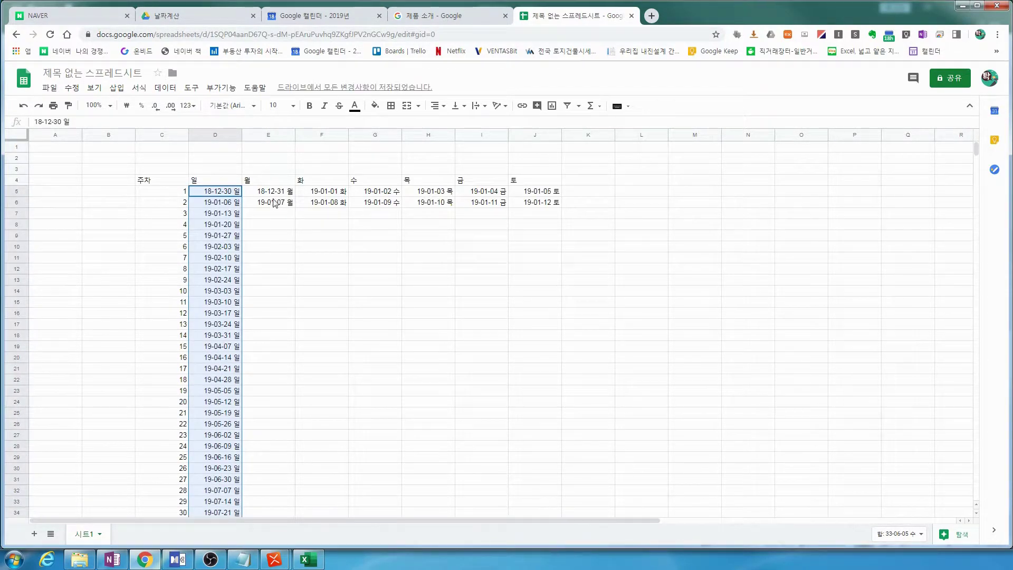
Extend the 월 to 토 dates in E5:J6 down to the week 53 row
{"action": "left_click", "coordinate": [274, 193]}
{"action": "left_click_drag", "start_coordinate": [274, 193], "coordinate": [505, 252]}
{"action": "scroll", "coordinate": [506, 269], "scroll_direction": "up", "scroll_amount": 10}
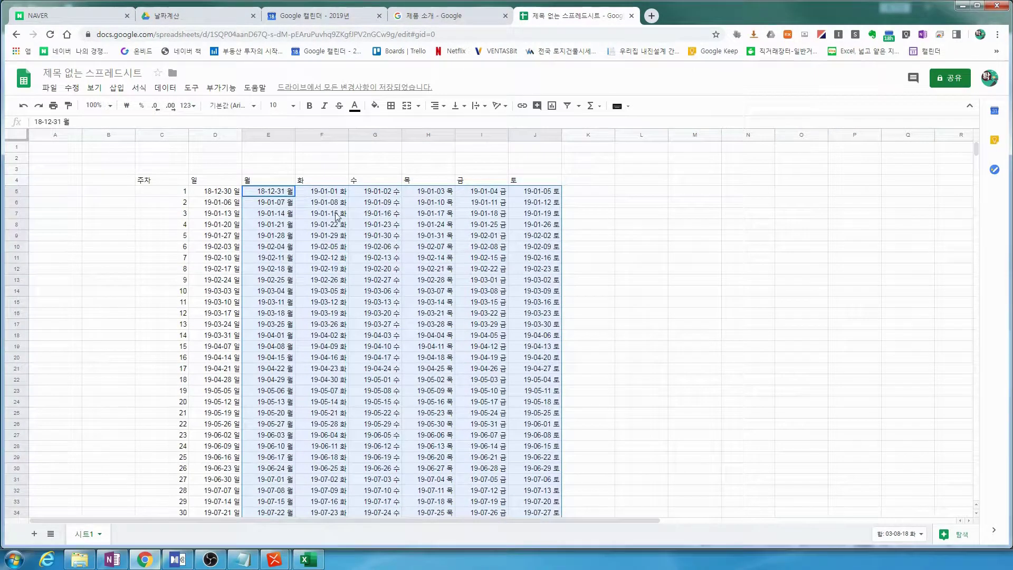
Clear the 2018 dates from D5:E5 in the week 1 row
{"action": "left_click", "coordinate": [336, 217]}
{"action": "left_click_drag", "start_coordinate": [272, 195], "coordinate": [222, 193]}
{"action": "key", "text": "Delete"}
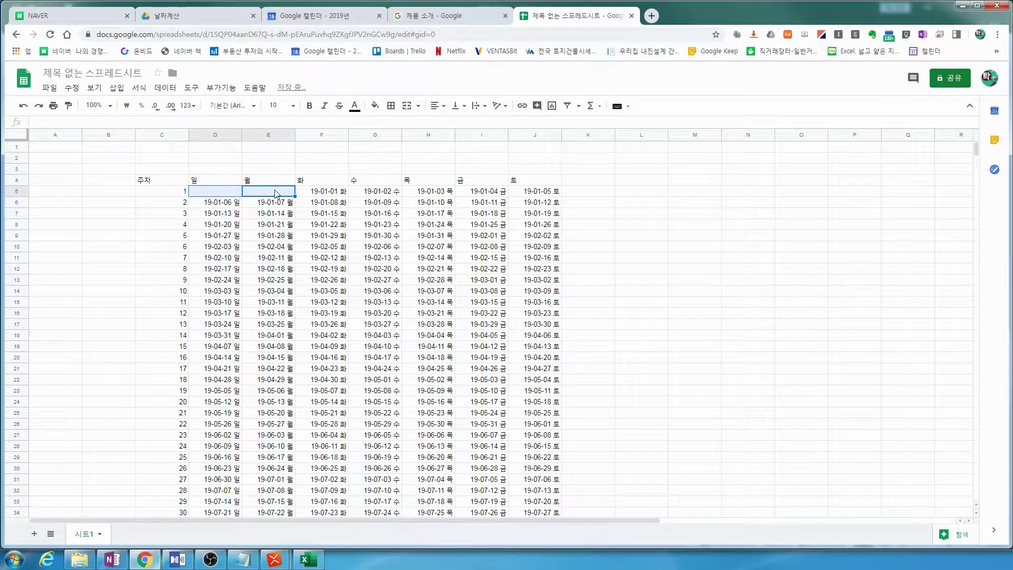
Enter the header 일수계산 in K4, beside the 토 column
{"action": "left_click", "coordinate": [597, 181]}
{"action": "type", "text": "일수계사"}
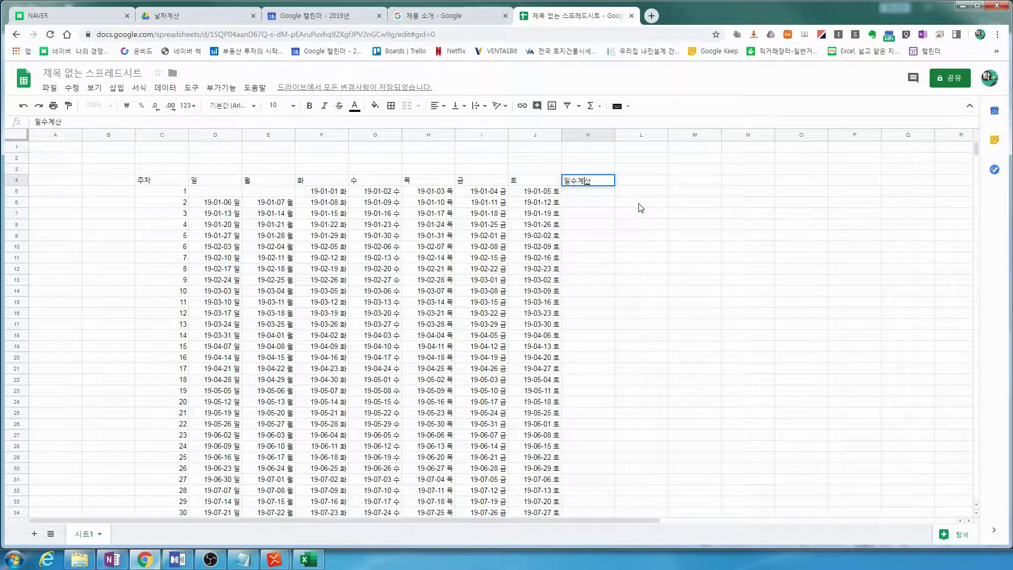
{"action": "type", "text": "ㄴ"}
{"action": "key", "text": "Return"}
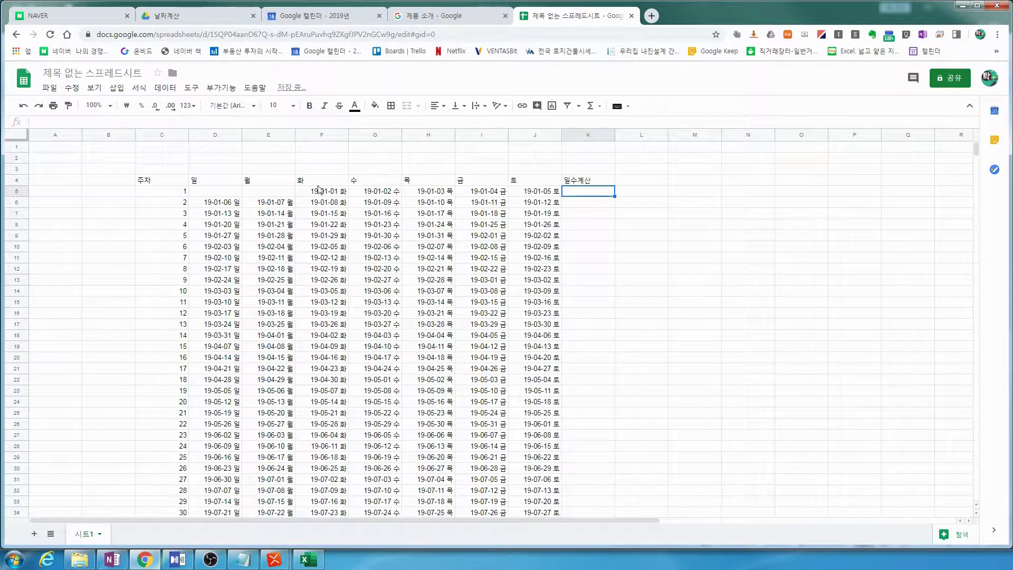
Count the week 1 dates from 화 to 토 and enter 5 in K5 under 일수계산
{"action": "left_click", "coordinate": [335, 193]}
{"action": "left_click", "coordinate": [384, 192]}
{"action": "left_click", "coordinate": [433, 198]}
{"action": "left_click", "coordinate": [494, 193]}
{"action": "left_click", "coordinate": [541, 194]}
{"action": "left_click", "coordinate": [588, 194]}
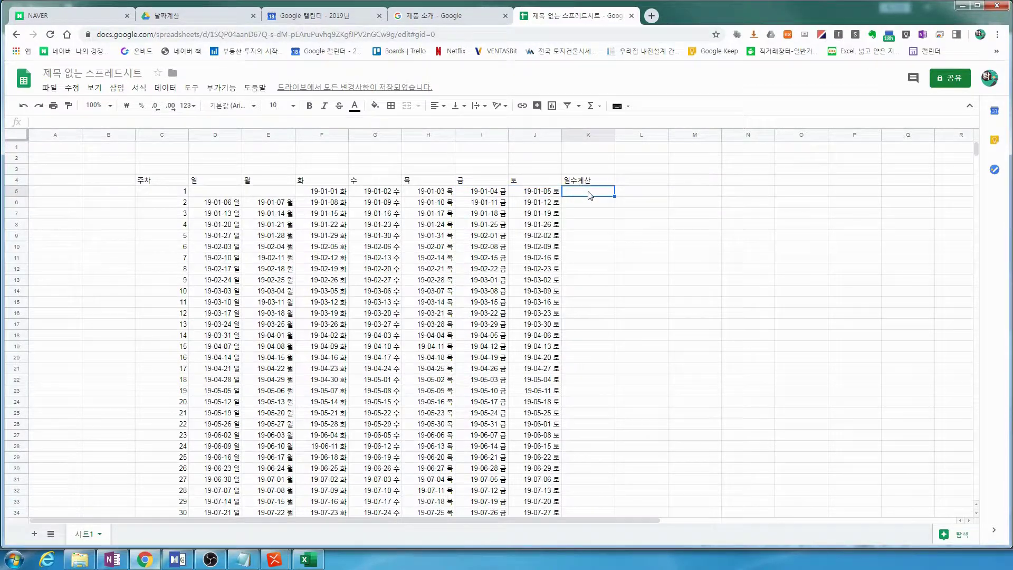
{"action": "type", "text": "5"}
{"action": "key", "text": "Return"}
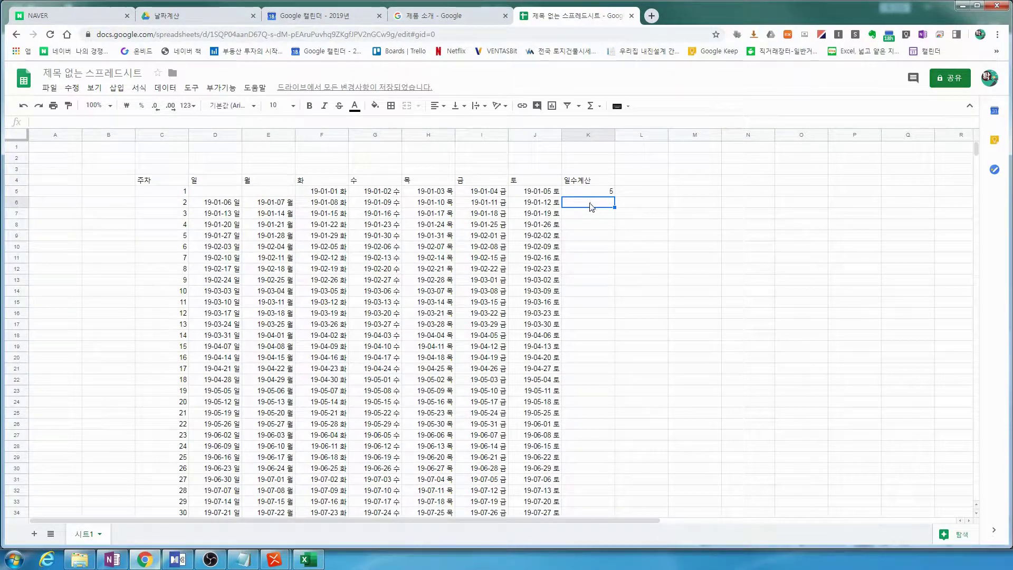
Enter the formula =K5+7 in K6 for the week 2 day count
{"action": "type", "text": "="}
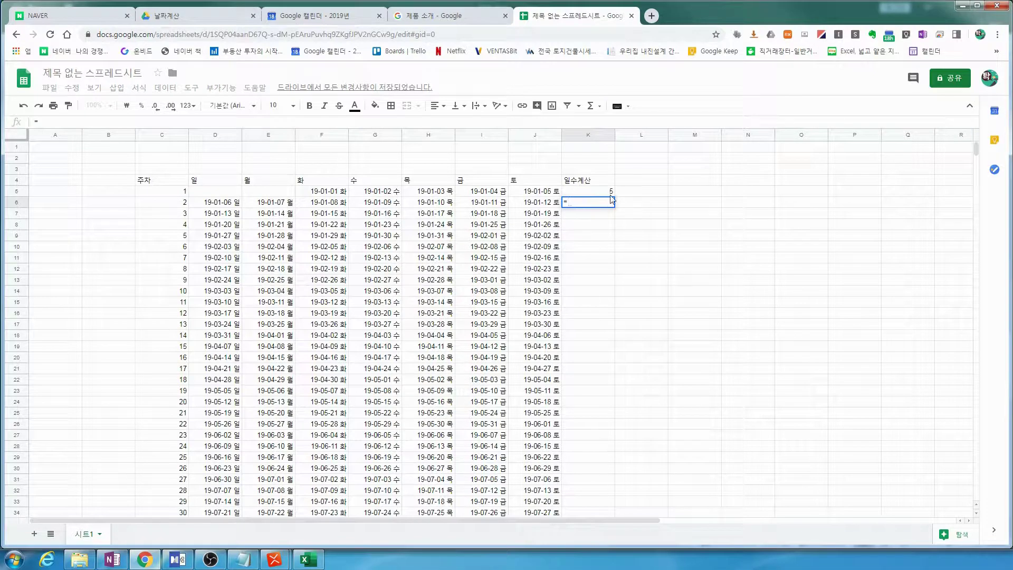
{"action": "left_click", "coordinate": [609, 193]}
{"action": "type", "text": "+"}
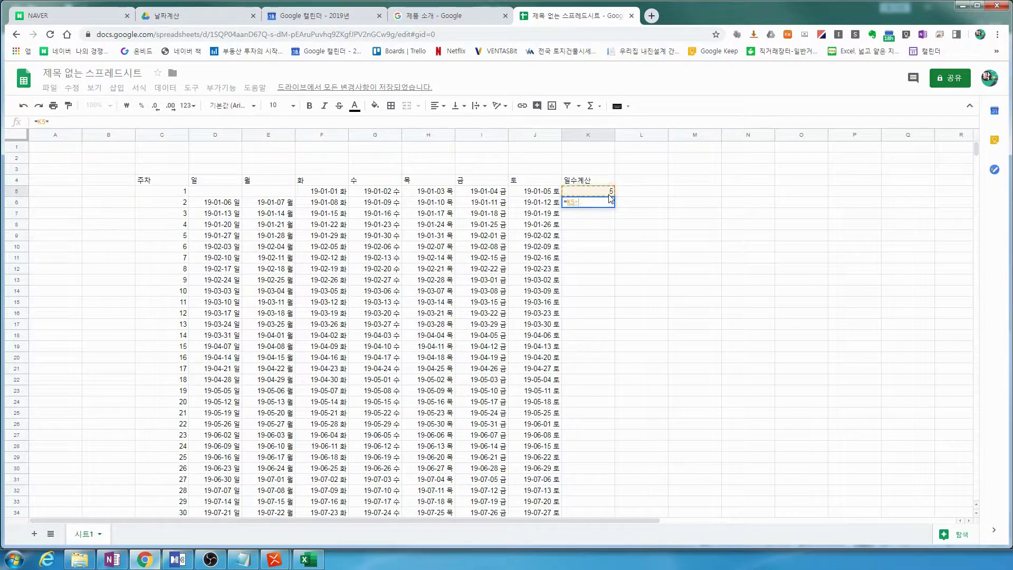
{"action": "type", "text": "7"}
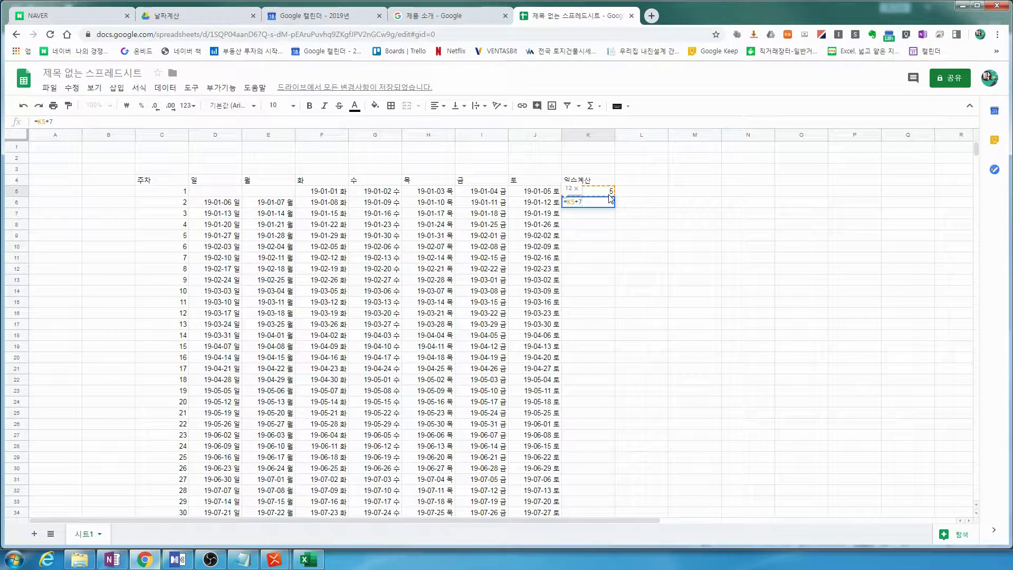
{"action": "key", "text": "Return"}
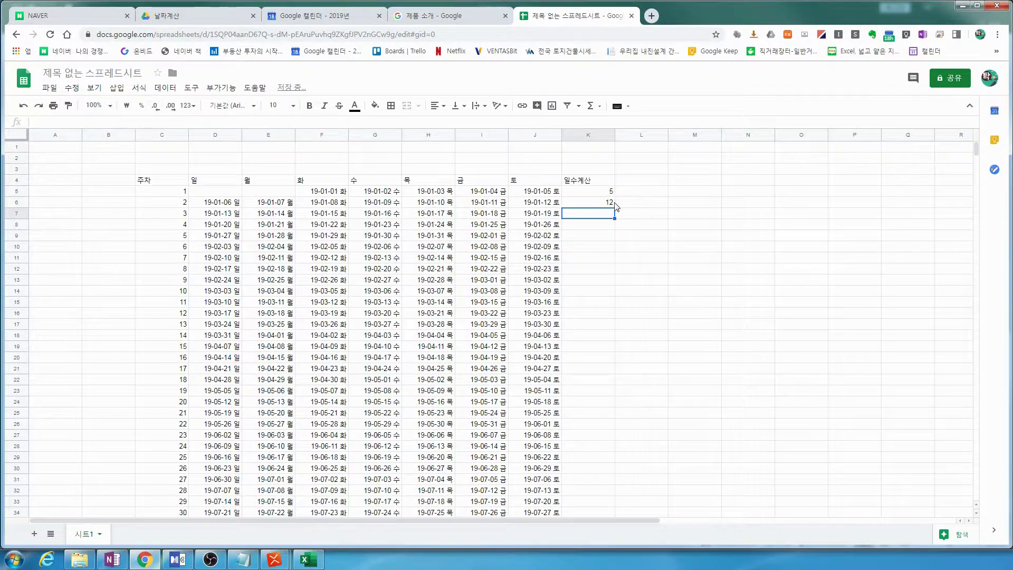
Fill the K6 day-count formula down to the week 53 row in K57 and check the column
{"action": "left_click", "coordinate": [609, 203]}
{"action": "left_click_drag", "start_coordinate": [615, 207], "coordinate": [604, 481]}
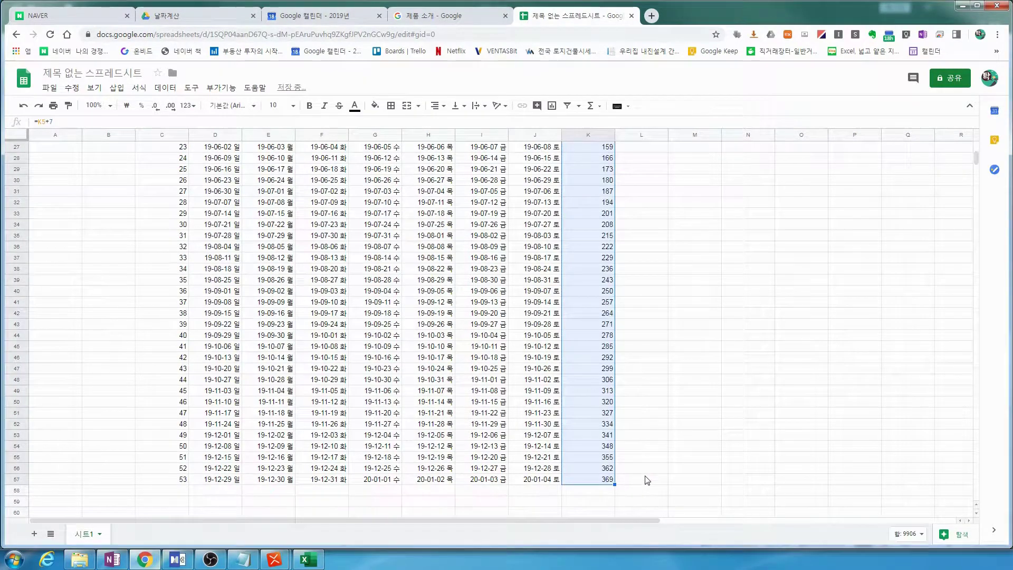
{"action": "left_click", "coordinate": [601, 477]}
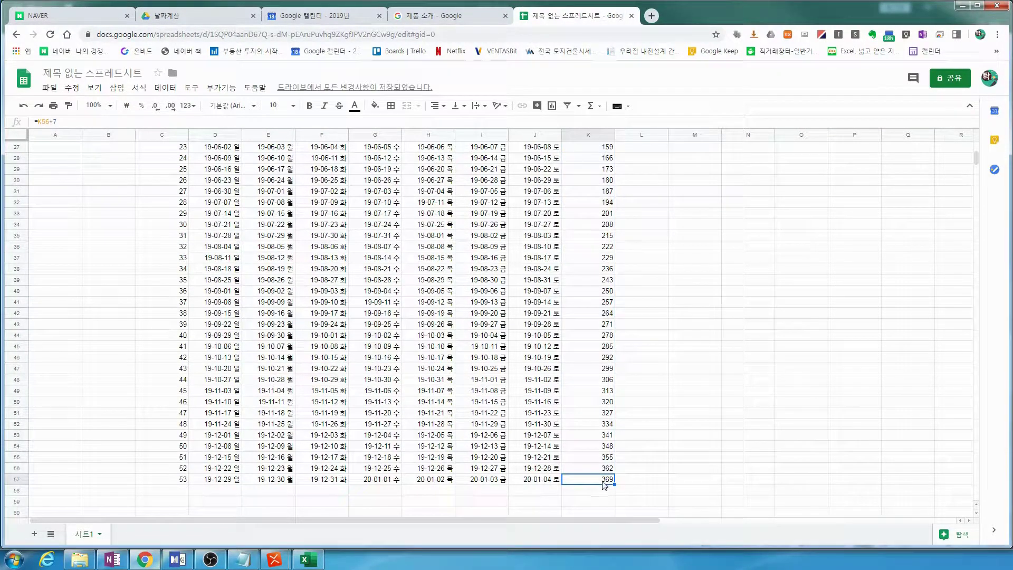
{"action": "scroll", "coordinate": [584, 420], "scroll_direction": "up", "scroll_amount": 3}
{"action": "scroll", "coordinate": [584, 420], "scroll_direction": "up", "scroll_amount": 5}
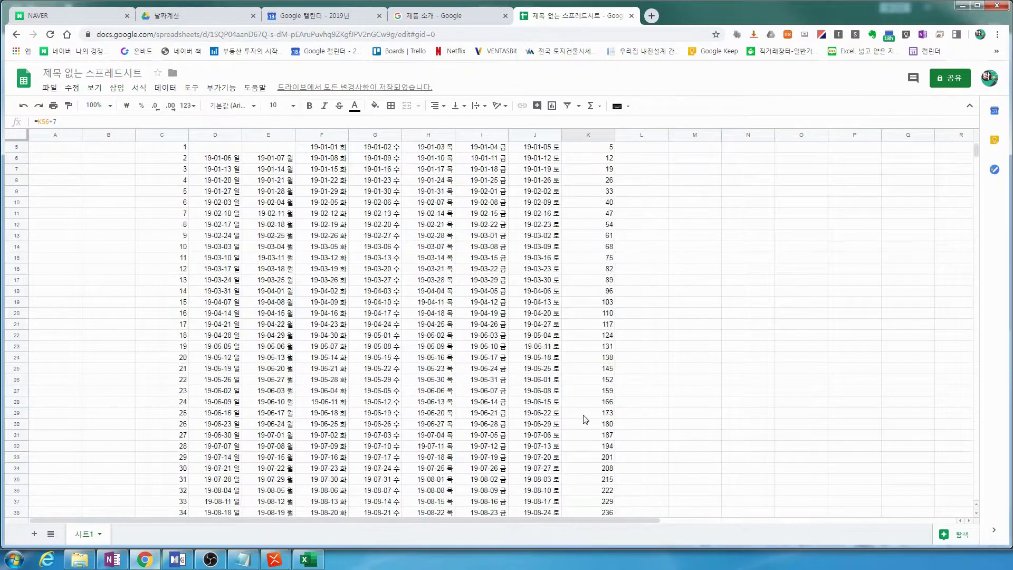
{"action": "left_click", "coordinate": [591, 192]}
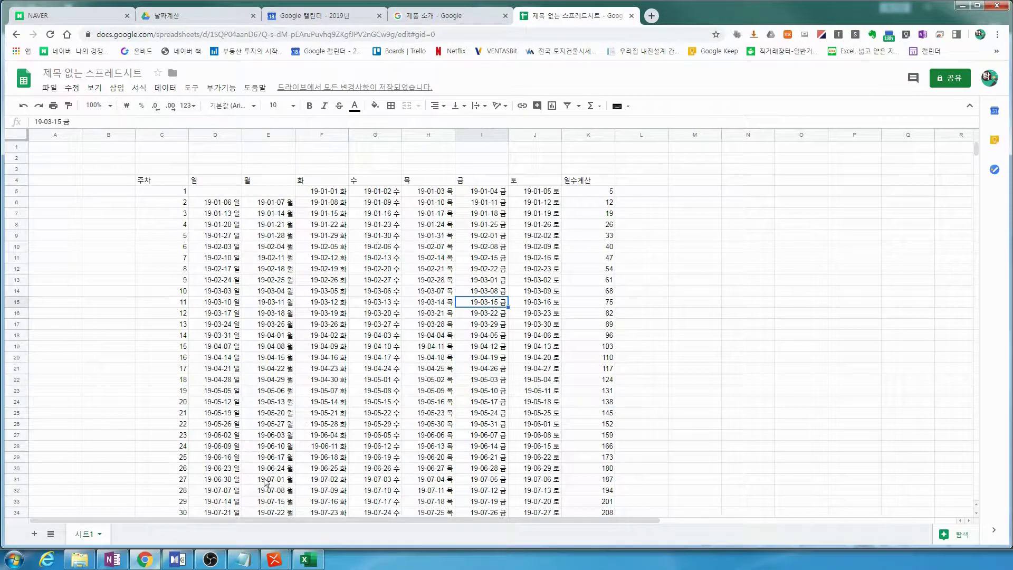
Switch to the Excel workbook, examine how its calendar separates weeks at month boundaries, and return to Google Sheets
{"action": "left_click", "coordinate": [308, 559]}
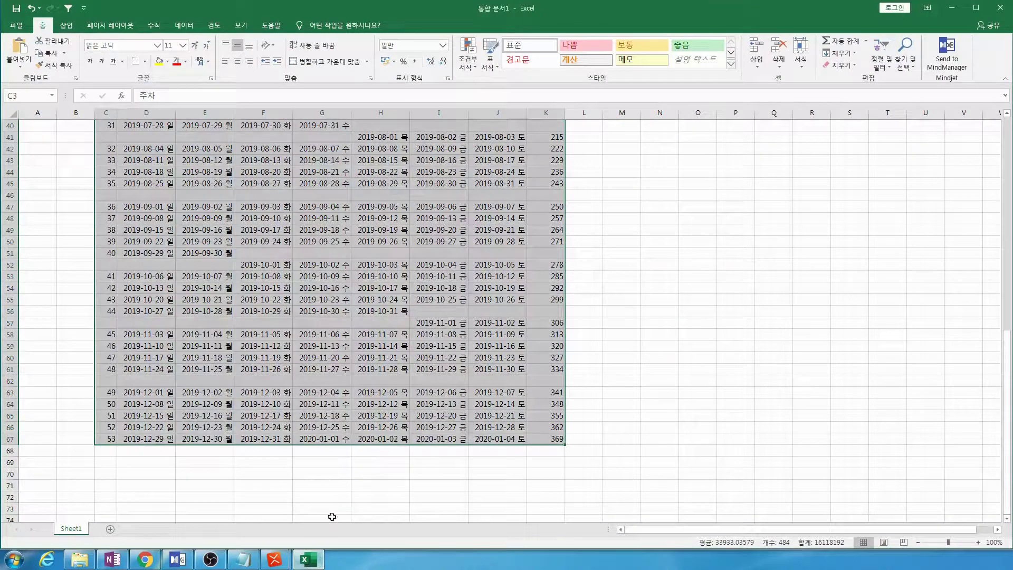
{"action": "left_click", "coordinate": [352, 354]}
{"action": "scroll", "coordinate": [370, 351], "scroll_direction": "up", "scroll_amount": 6}
{"action": "scroll", "coordinate": [422, 348], "scroll_direction": "down", "scroll_amount": 3}
{"action": "scroll", "coordinate": [428, 347], "scroll_direction": "down", "scroll_amount": 1}
{"action": "left_click", "coordinate": [145, 560]}
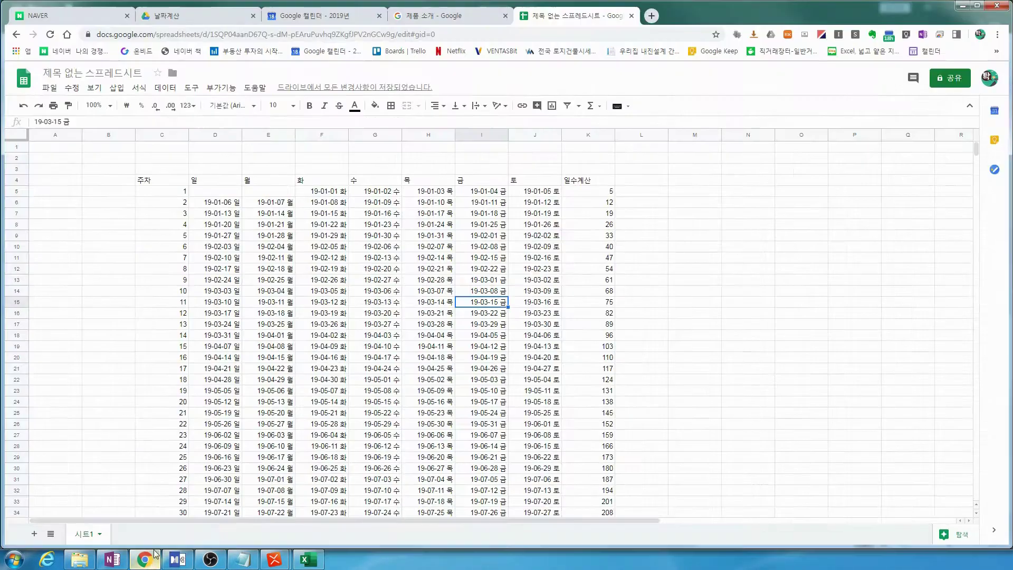
Insert a blank row above the week 5 row, where January changes to February
{"action": "left_click", "coordinate": [368, 259]}
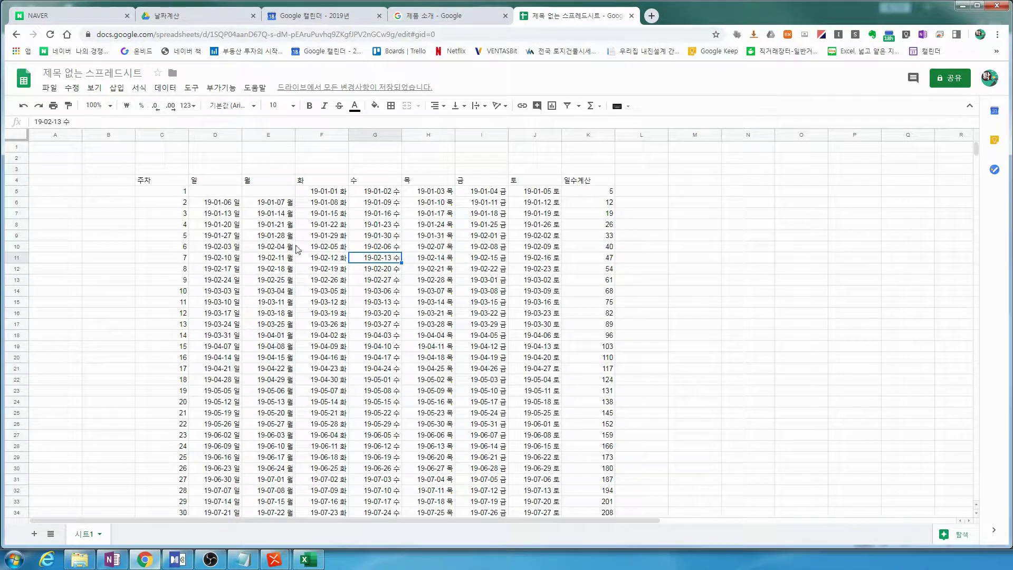
{"action": "left_click", "coordinate": [423, 238]}
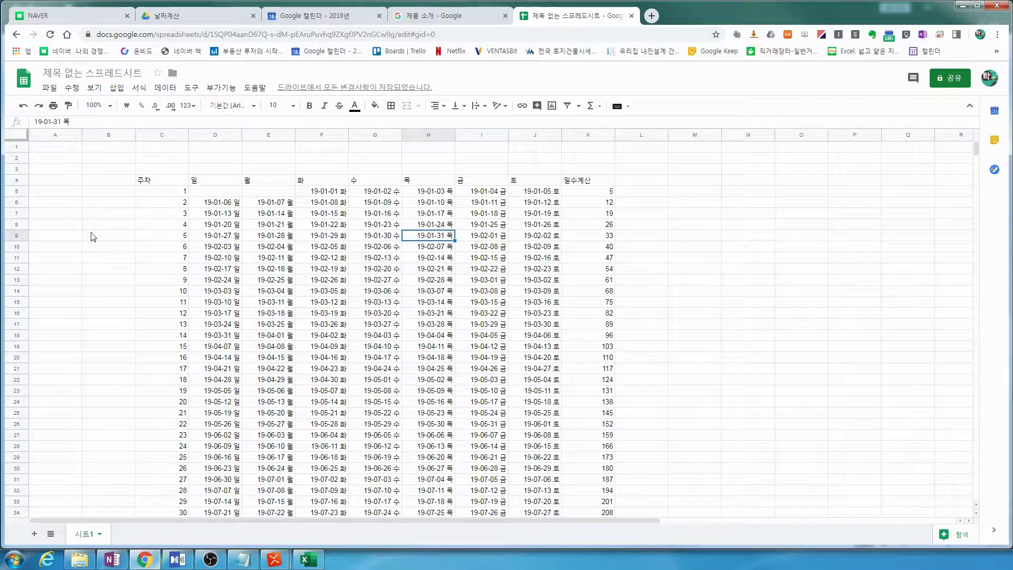
{"action": "left_click", "coordinate": [15, 234]}
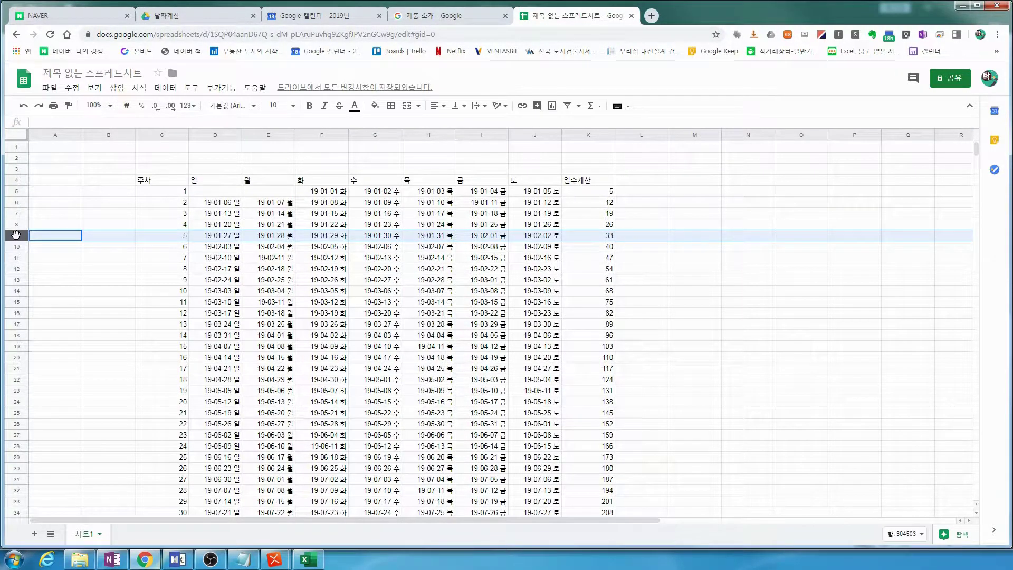
{"action": "right_click", "coordinate": [18, 236]}
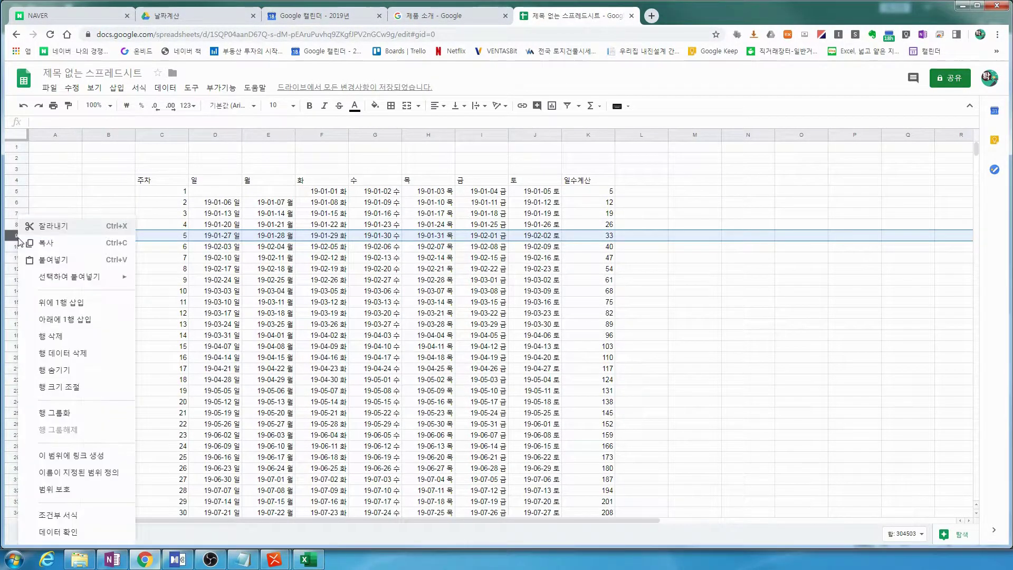
{"action": "left_click", "coordinate": [72, 308]}
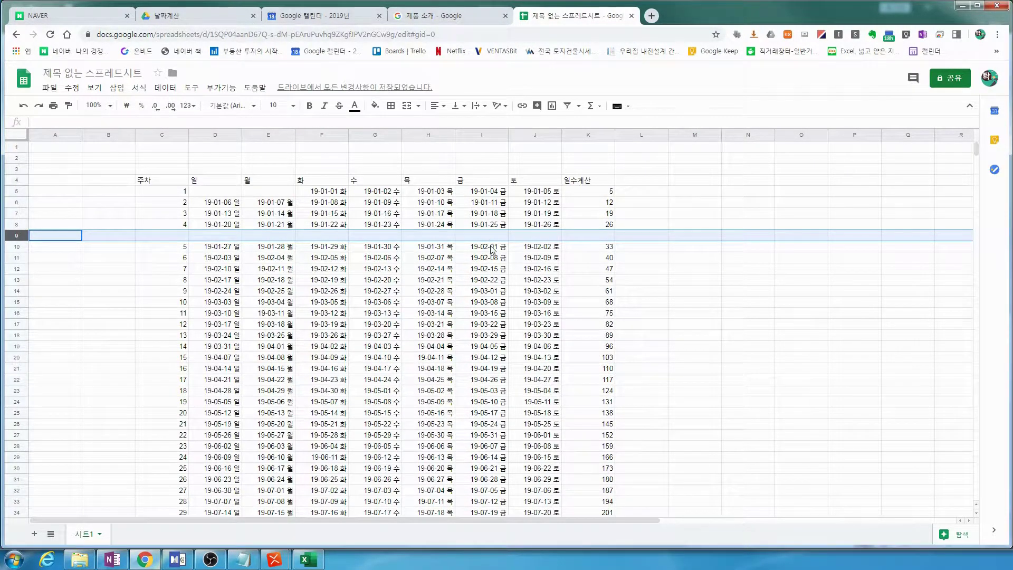
Insert a blank row above the week 9 row, which contains 19-03-01
{"action": "left_click", "coordinate": [496, 293]}
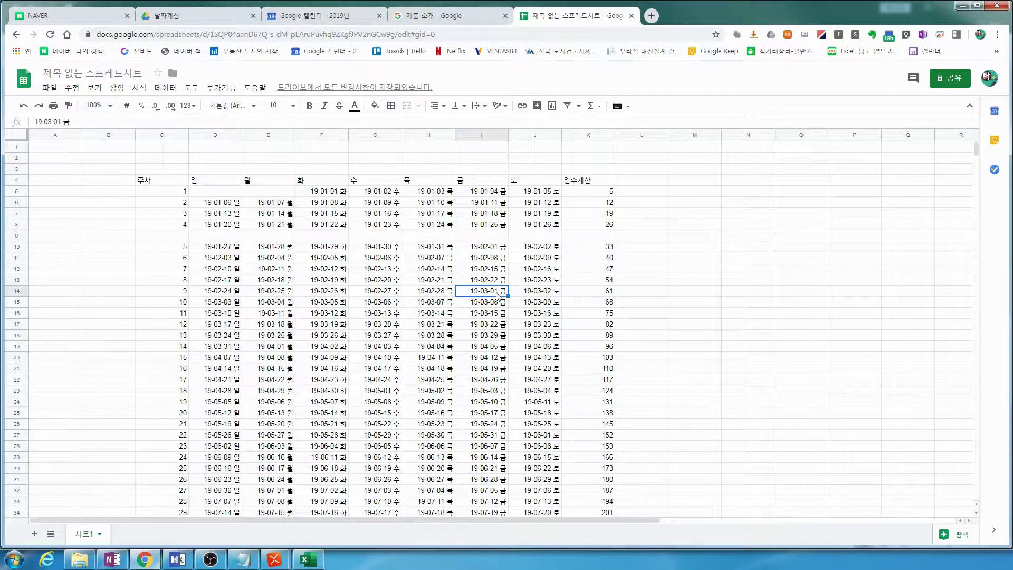
{"action": "left_click", "coordinate": [19, 292]}
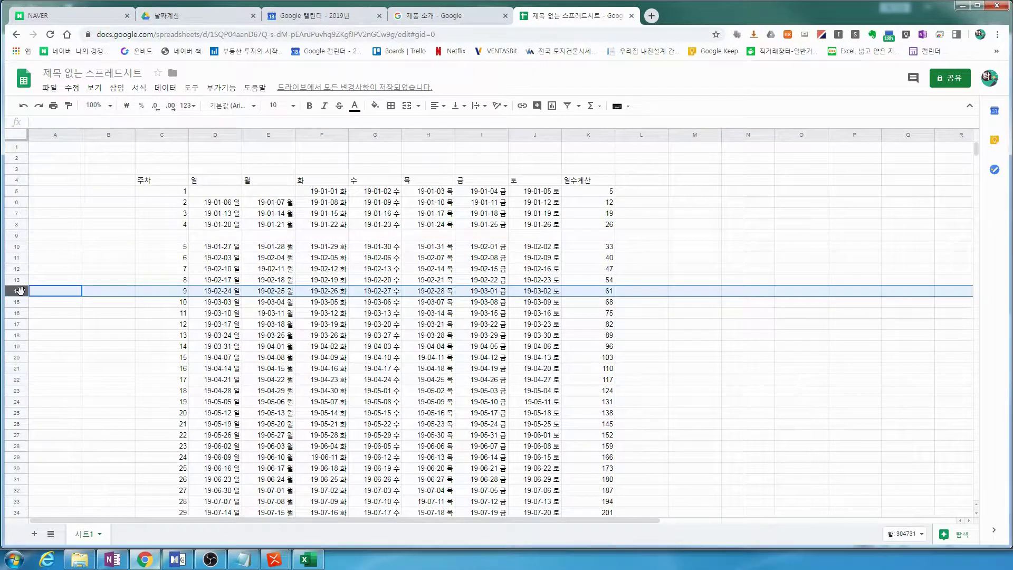
{"action": "right_click", "coordinate": [16, 291]}
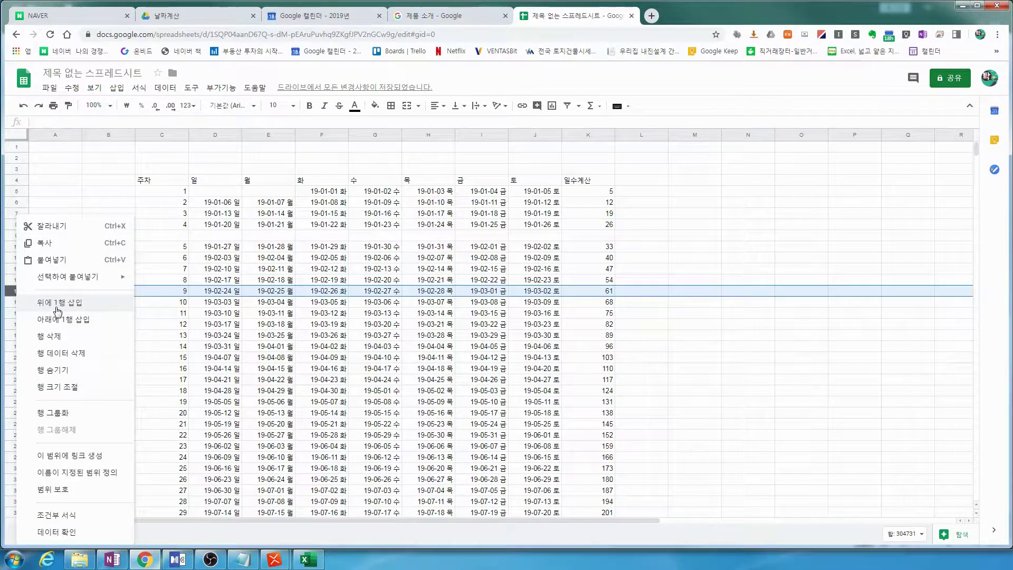
{"action": "left_click", "coordinate": [13, 290]}
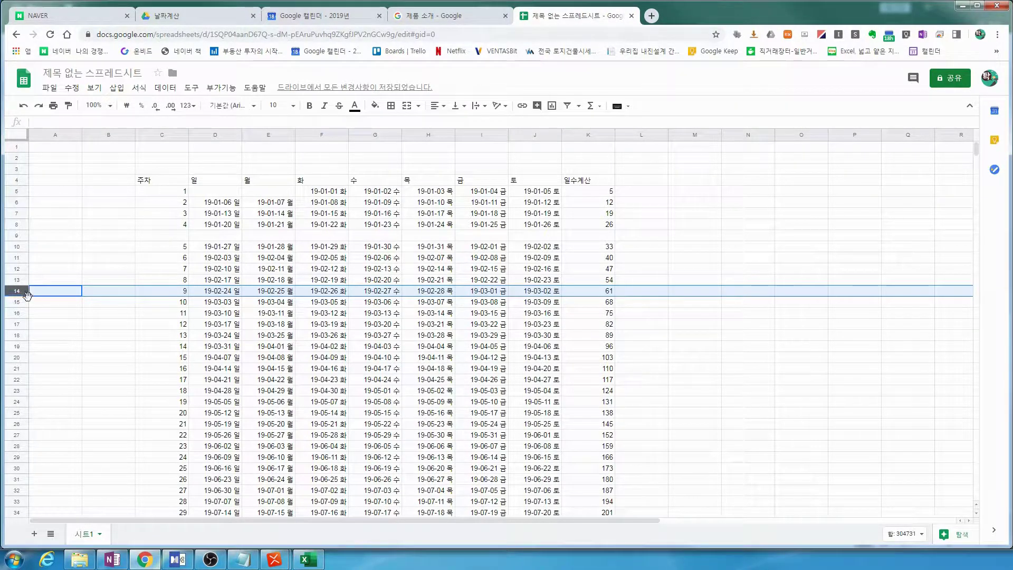
{"action": "left_click_drag", "start_coordinate": [16, 313], "coordinate": [21, 291]}
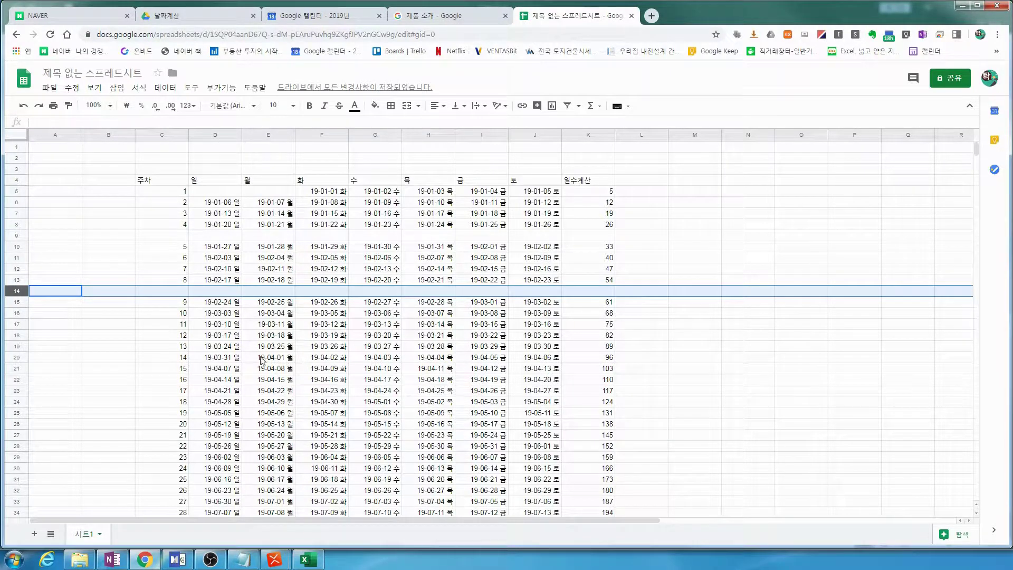
Insert blank rows above the week 14 and week 18 rows, where April and May begin
{"action": "left_click", "coordinate": [145, 355]}
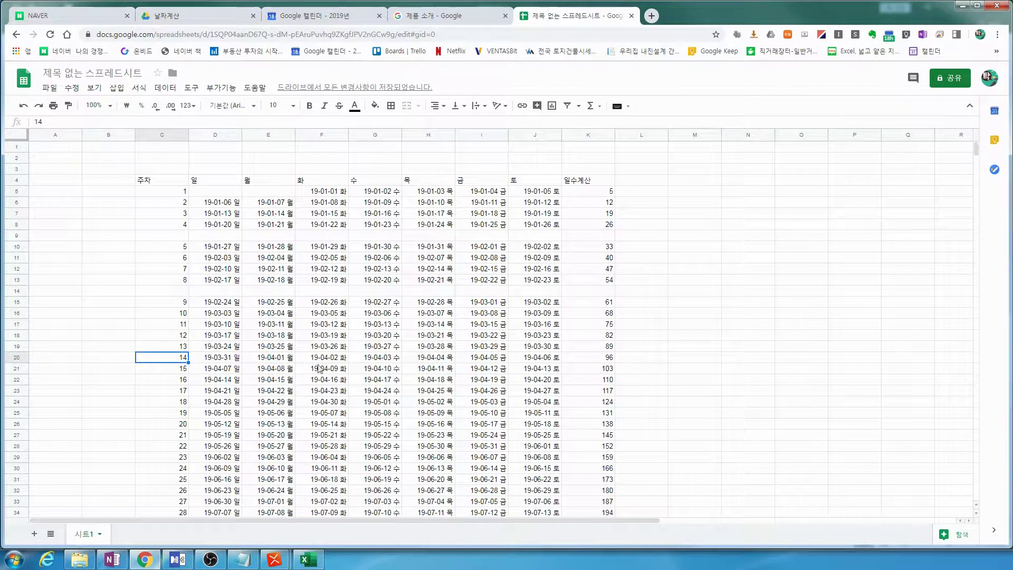
{"action": "left_click", "coordinate": [269, 353]}
{"action": "left_click", "coordinate": [14, 361]}
{"action": "key", "text": "ctrl+alt+equal"}
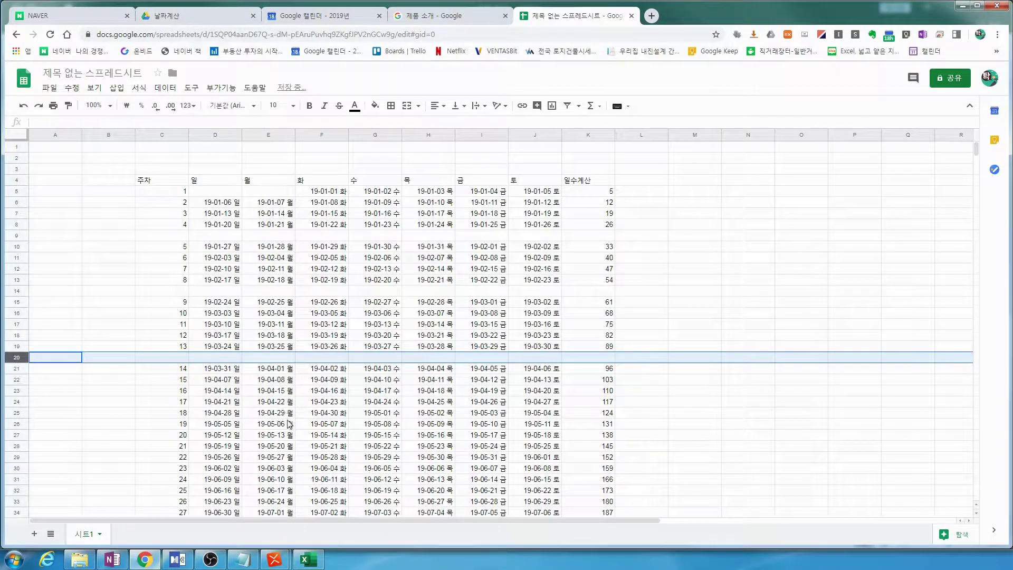
{"action": "left_click", "coordinate": [385, 414]}
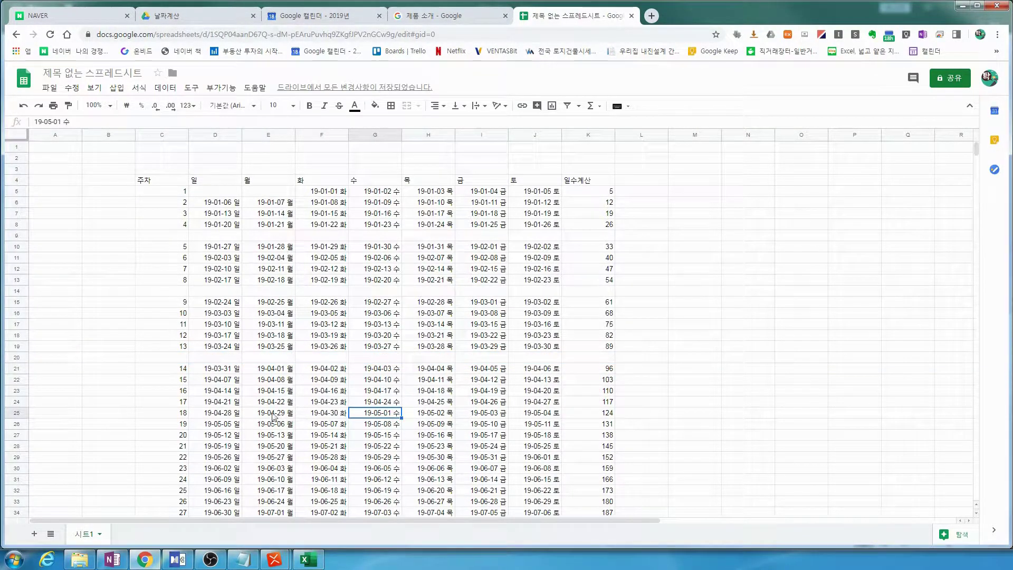
{"action": "left_click", "coordinate": [17, 415]}
{"action": "key", "text": "ctrl+alt+equal"}
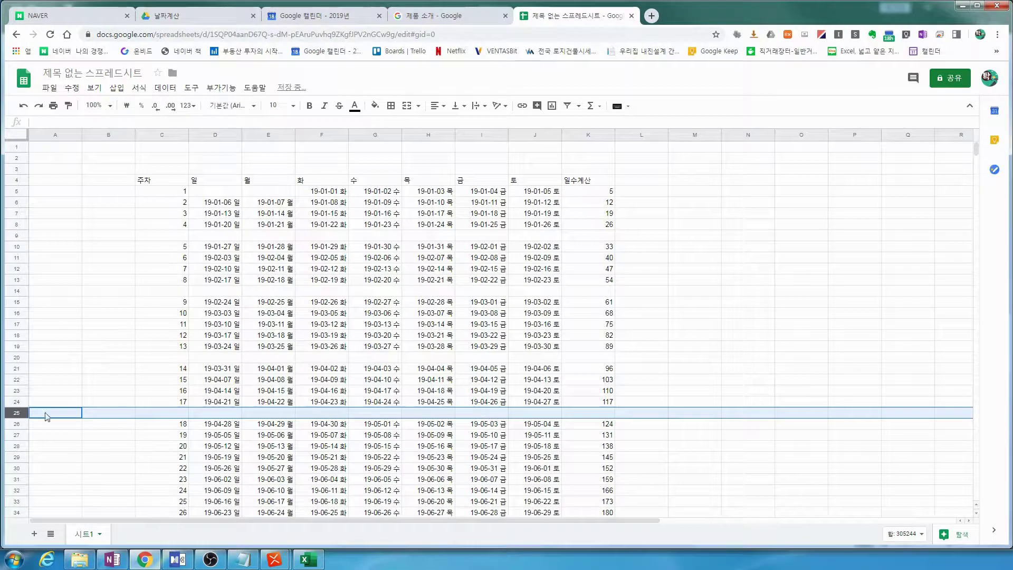
Insert blank rows above the week 22 and week 27 rows, which contain 19-06-01 and 19-07-01
{"action": "scroll", "coordinate": [308, 445], "scroll_direction": "down", "scroll_amount": 2}
{"action": "scroll", "coordinate": [310, 445], "scroll_direction": "down", "scroll_amount": 2}
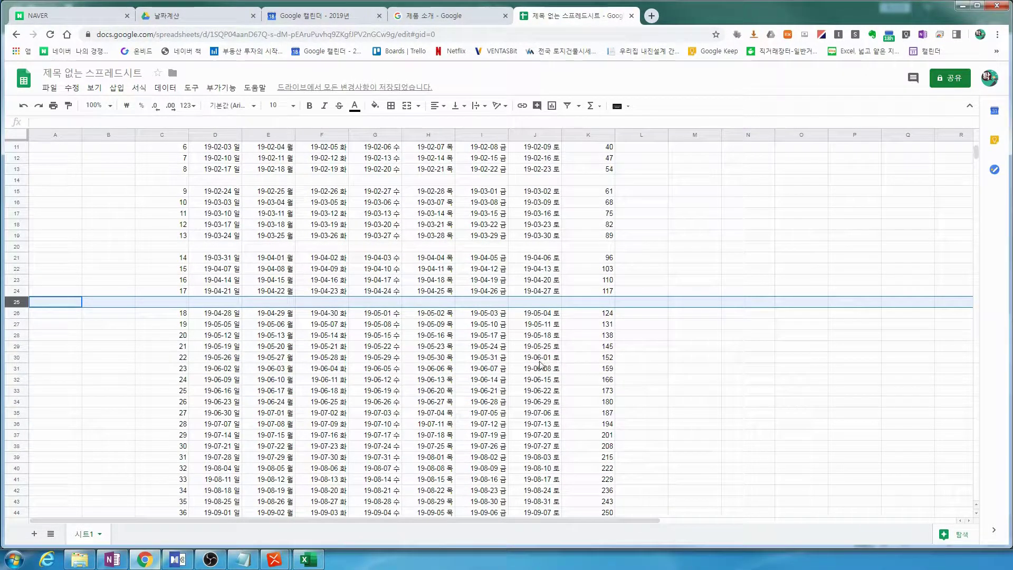
{"action": "left_click", "coordinate": [541, 359]}
{"action": "left_click", "coordinate": [18, 357]}
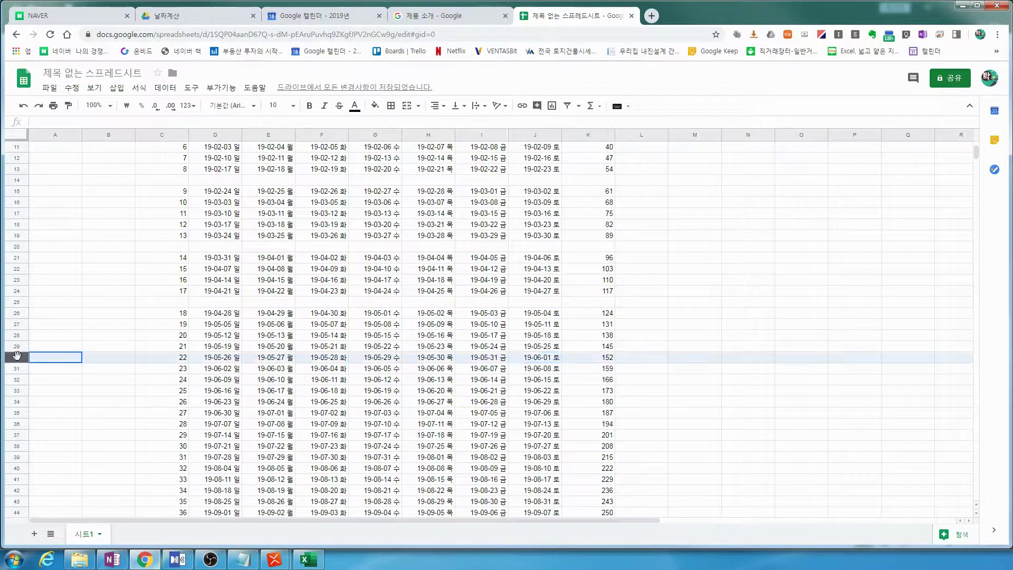
{"action": "key", "text": "ctrl+alt+equal"}
{"action": "scroll", "coordinate": [369, 428], "scroll_direction": "down", "scroll_amount": 1}
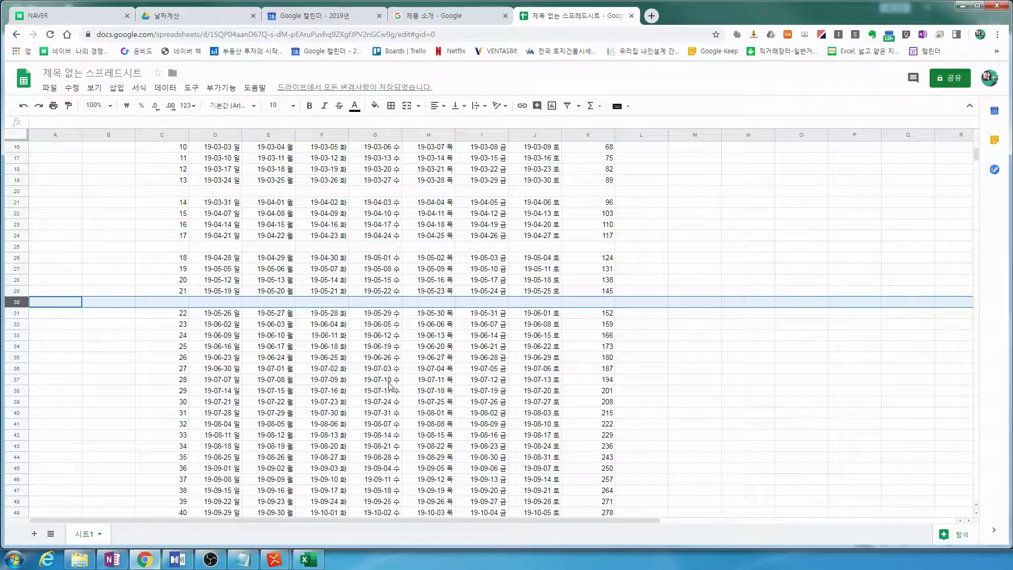
{"action": "left_click", "coordinate": [280, 369]}
{"action": "left_click", "coordinate": [18, 369]}
{"action": "key", "text": "ctrl+alt+equal"}
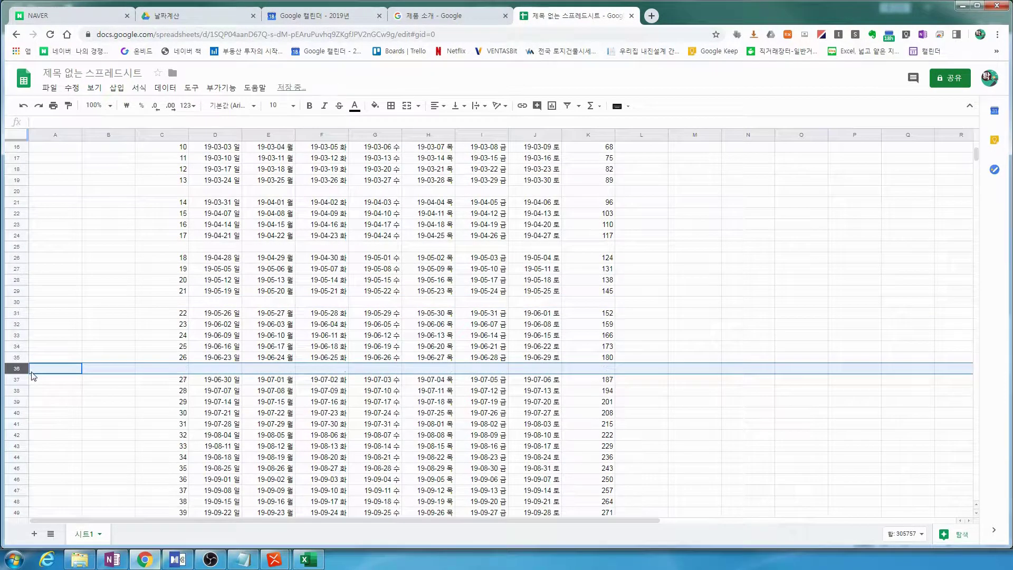
Insert blank rows above the week 31 and week 36 rows, where August and September begin
{"action": "scroll", "coordinate": [142, 422], "scroll_direction": "down", "scroll_amount": 2}
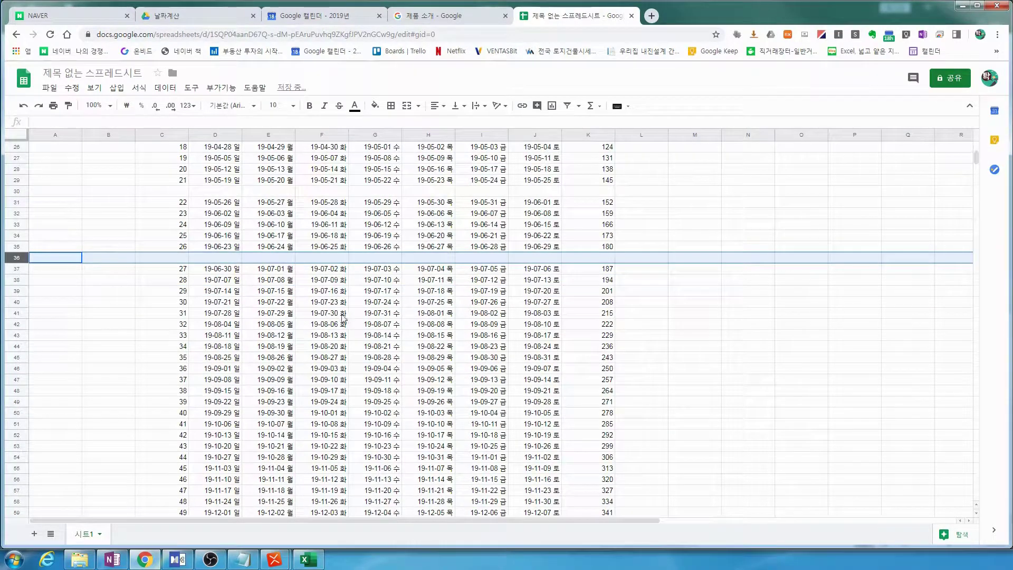
{"action": "left_click", "coordinate": [432, 315]}
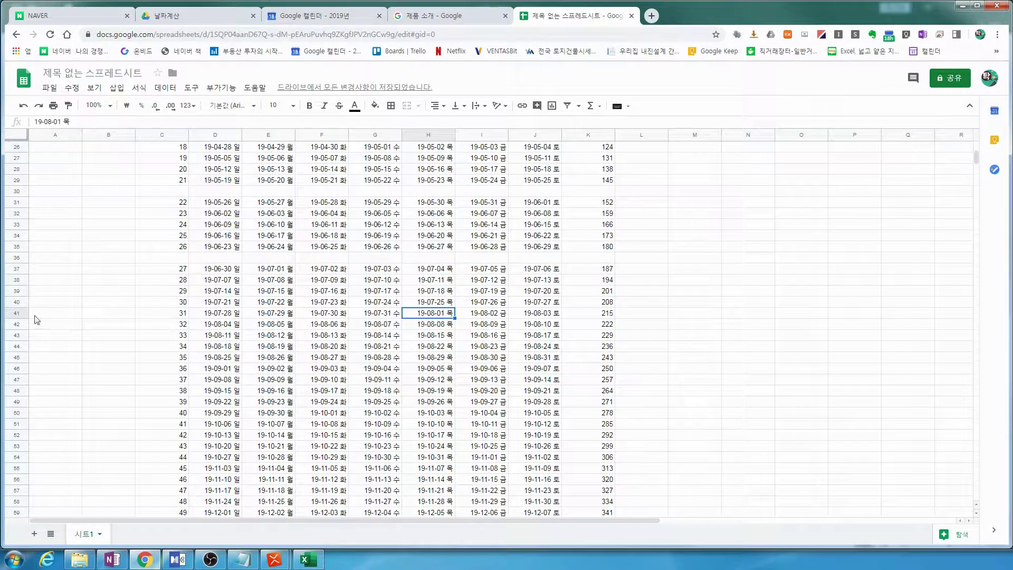
{"action": "left_click", "coordinate": [16, 314]}
{"action": "key", "text": "ctrl+alt+equal"}
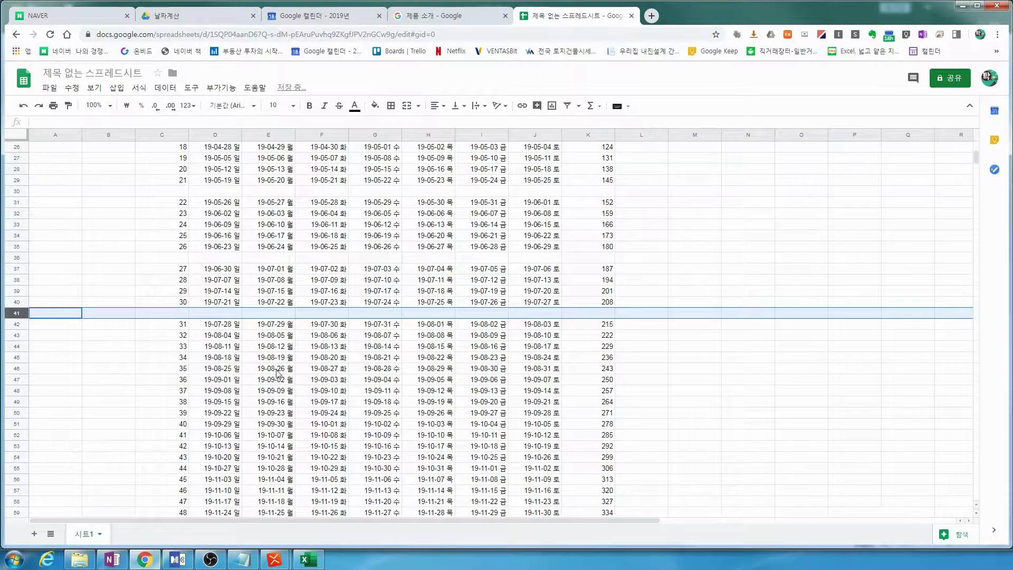
{"action": "scroll", "coordinate": [370, 385], "scroll_direction": "down", "scroll_amount": 1}
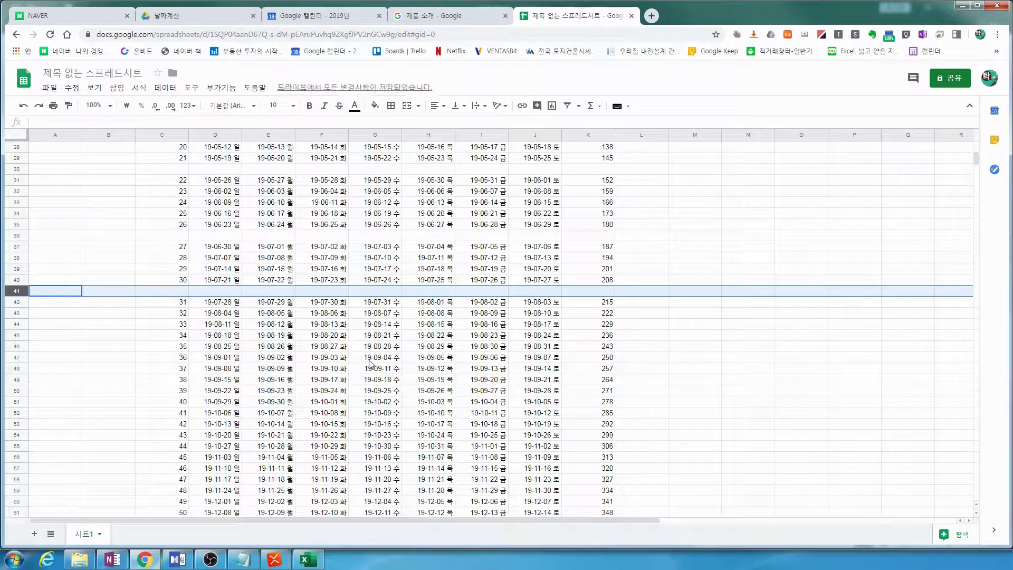
{"action": "left_click", "coordinate": [231, 363]}
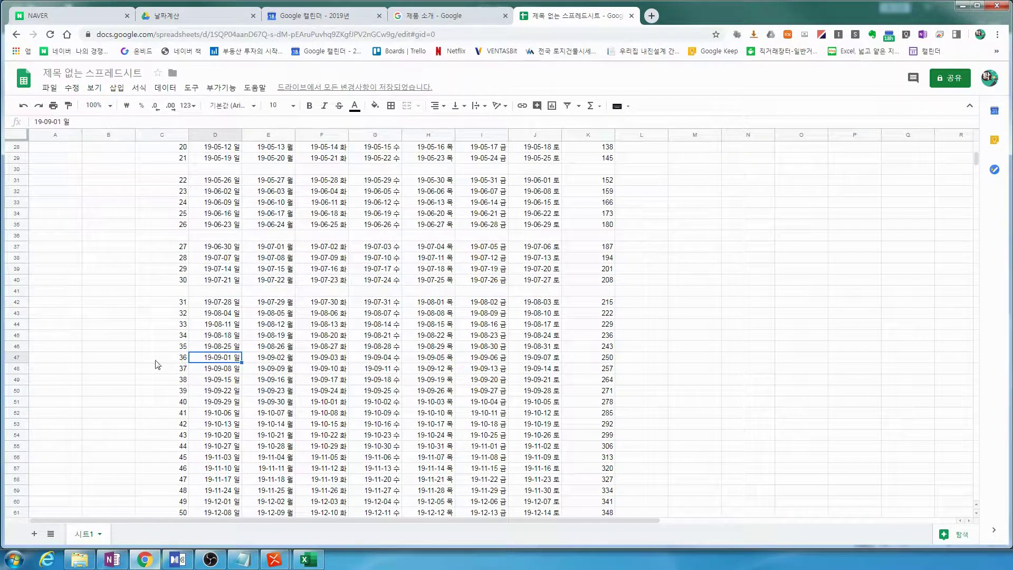
{"action": "left_click", "coordinate": [16, 359]}
{"action": "key", "text": "ctrl+alt+equal"}
Insert blank rows above the week 40 and week 44 rows, which contain 19-10-01 and 19-11-01
{"action": "scroll", "coordinate": [109, 378], "scroll_direction": "down", "scroll_amount": 3}
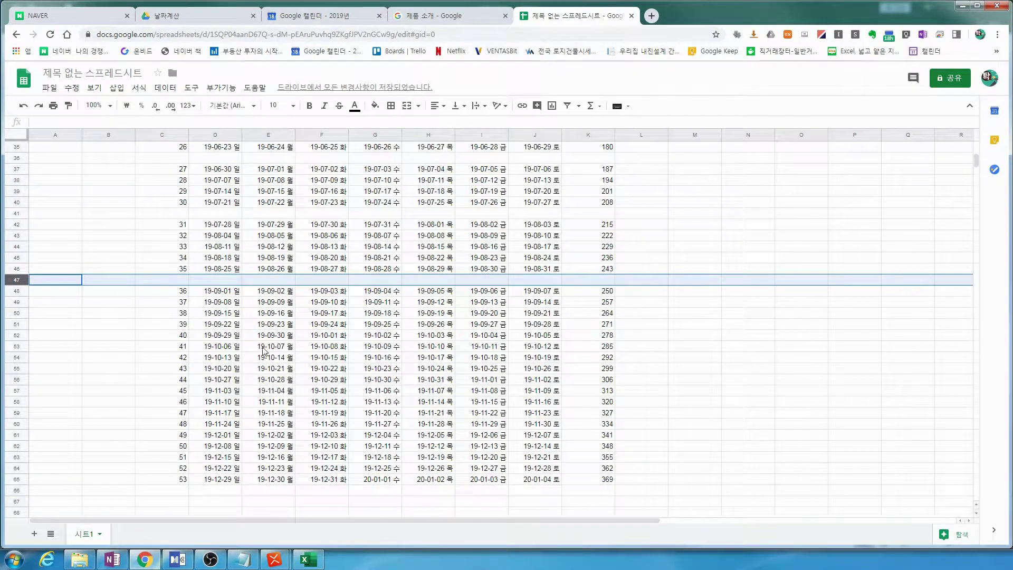
{"action": "left_click", "coordinate": [306, 336]}
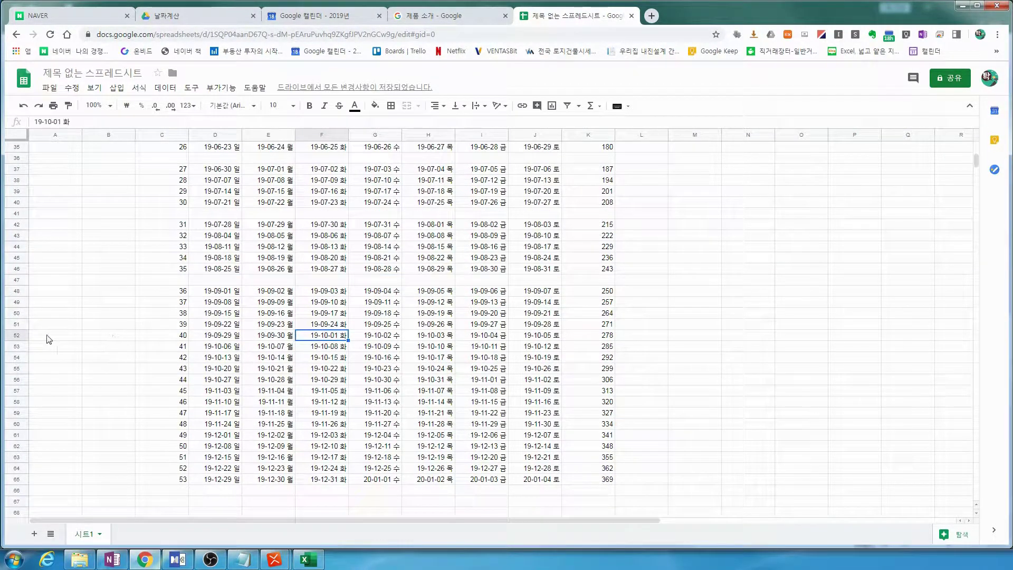
{"action": "left_click", "coordinate": [16, 335]}
{"action": "key", "text": "ctrl+alt+equal"}
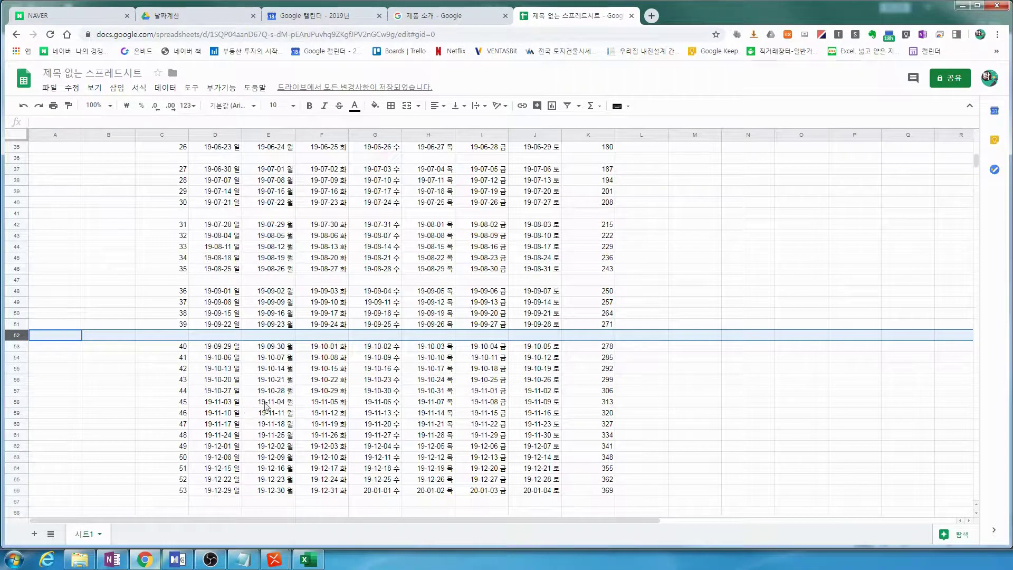
{"action": "left_click", "coordinate": [478, 393]}
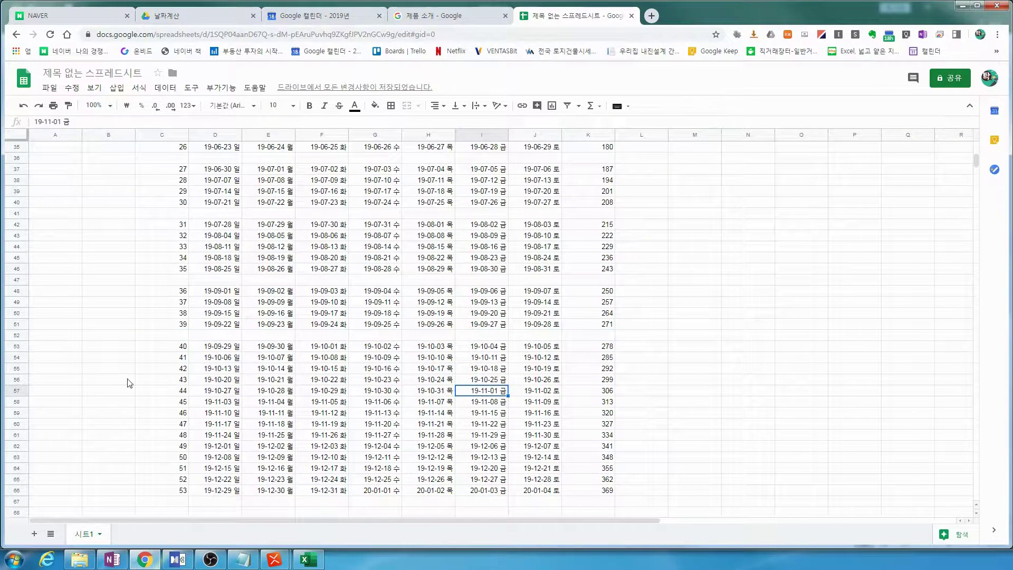
{"action": "left_click", "coordinate": [16, 390]}
{"action": "key", "text": "ctrl+alt+equal"}
Insert a blank row above the week 49 row, which starts with 19-12-01
{"action": "scroll", "coordinate": [325, 411], "scroll_direction": "down", "scroll_amount": 2}
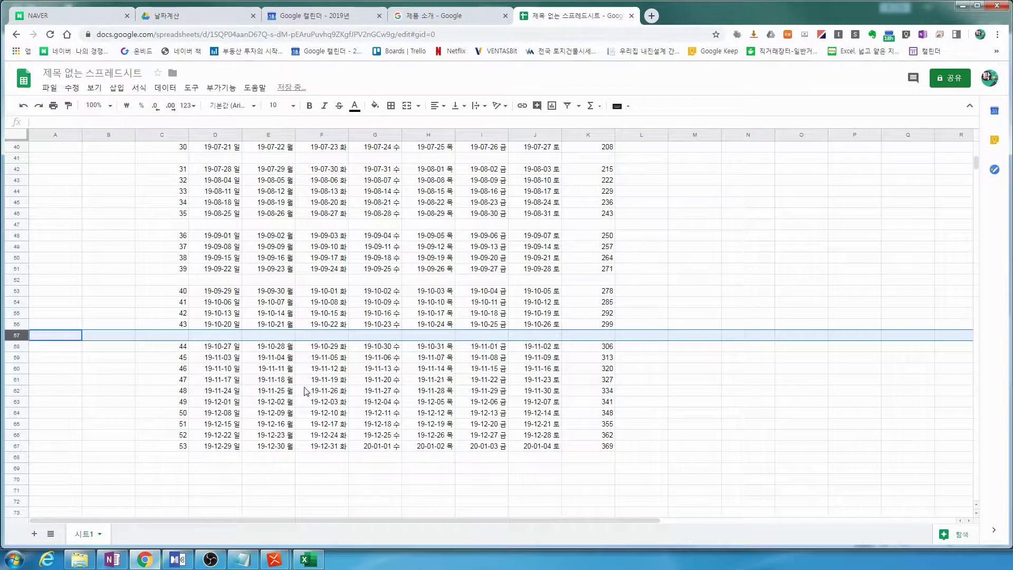
{"action": "left_click", "coordinate": [223, 403]}
{"action": "left_click", "coordinate": [15, 402]}
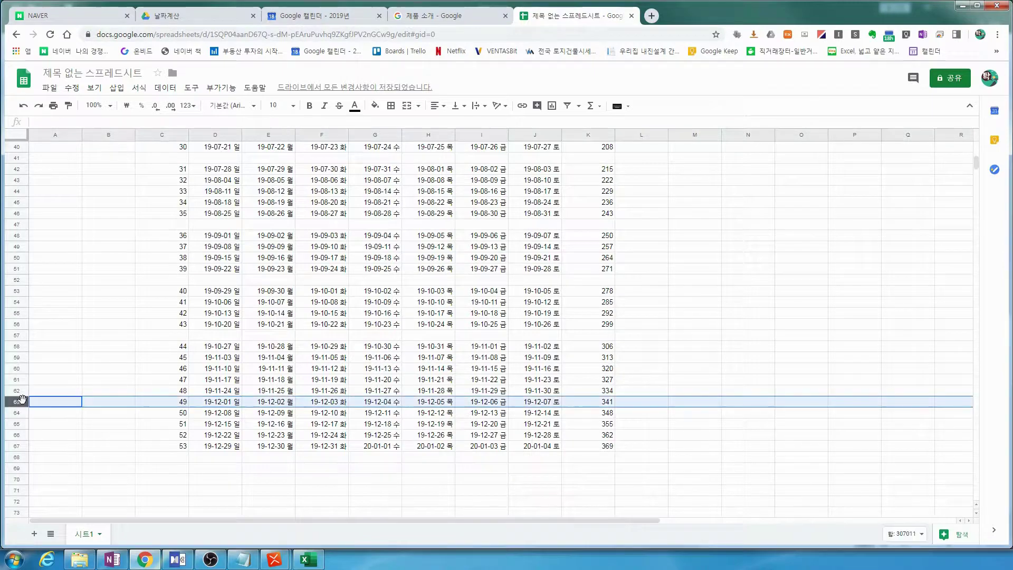
{"action": "key", "text": "ctrl+alt+equal"}
Move week number 5 and its January dates from C10:H10 into blank row 9, starting at C9
{"action": "scroll", "coordinate": [428, 414], "scroll_direction": "up", "scroll_amount": 6}
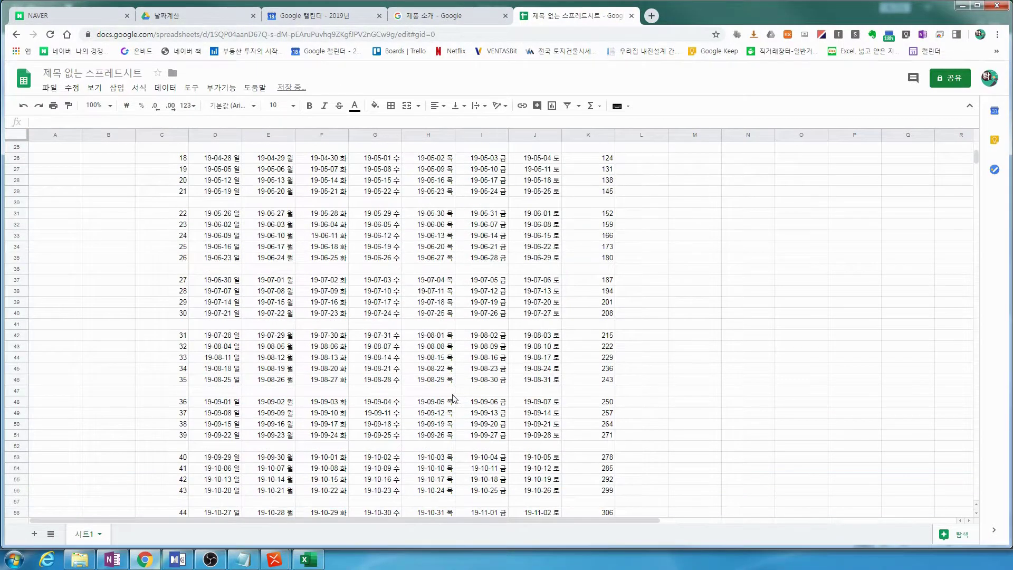
{"action": "scroll", "coordinate": [443, 379], "scroll_direction": "up", "scroll_amount": 2}
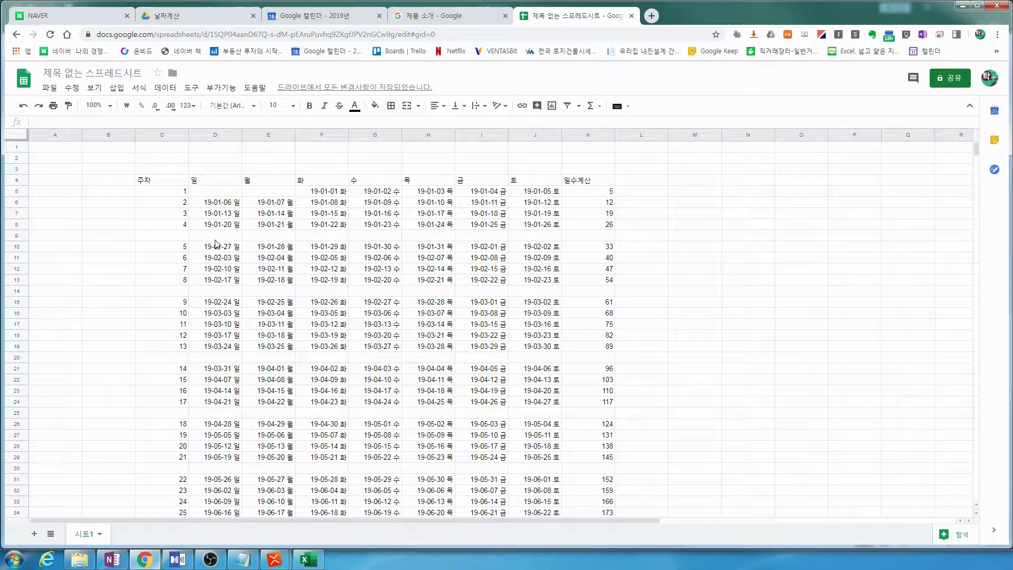
{"action": "left_click_drag", "start_coordinate": [186, 248], "coordinate": [433, 250]}
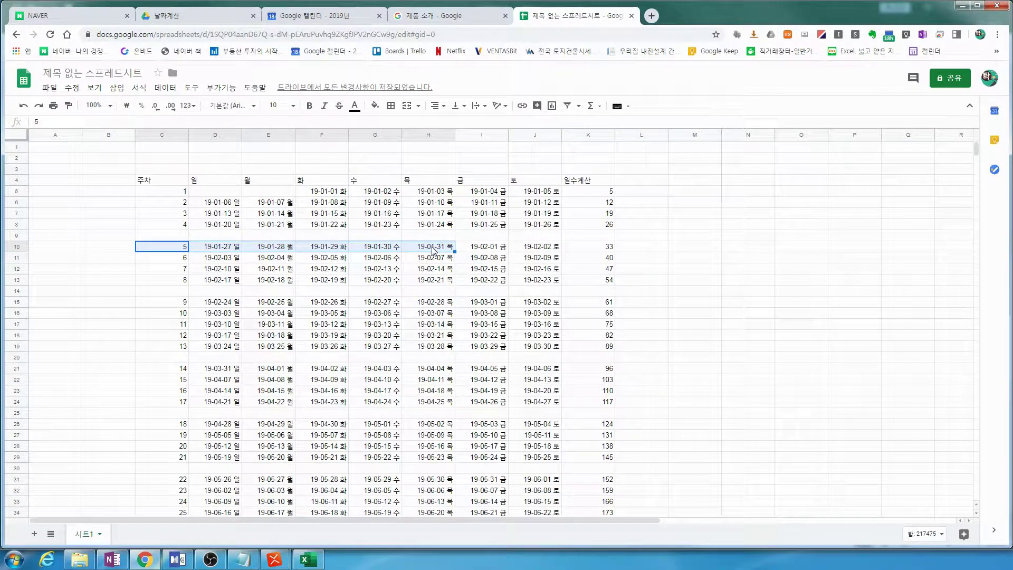
{"action": "key", "text": "ctrl+c"}
{"action": "left_click", "coordinate": [182, 237]}
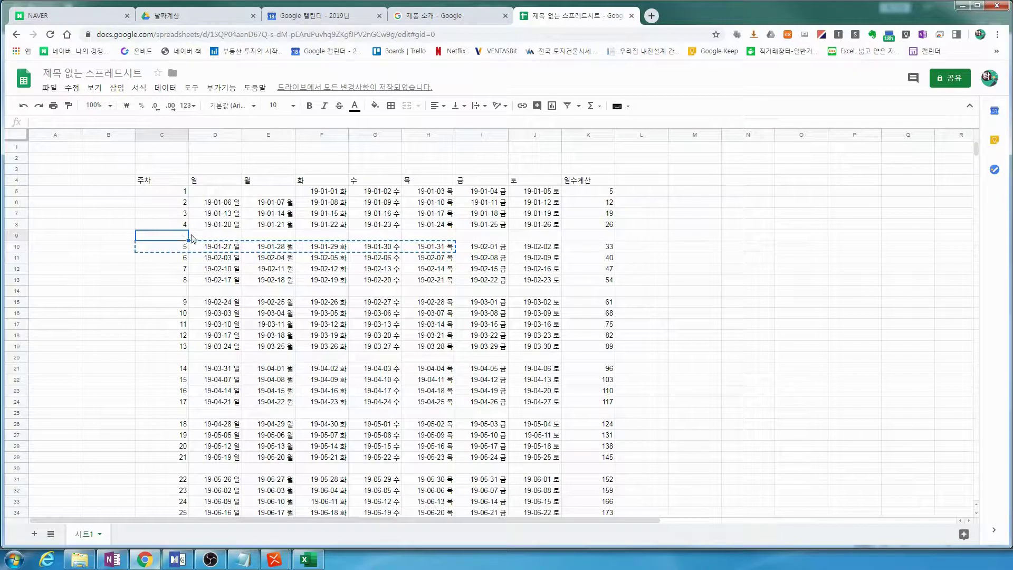
{"action": "key", "text": "ctrl+v"}
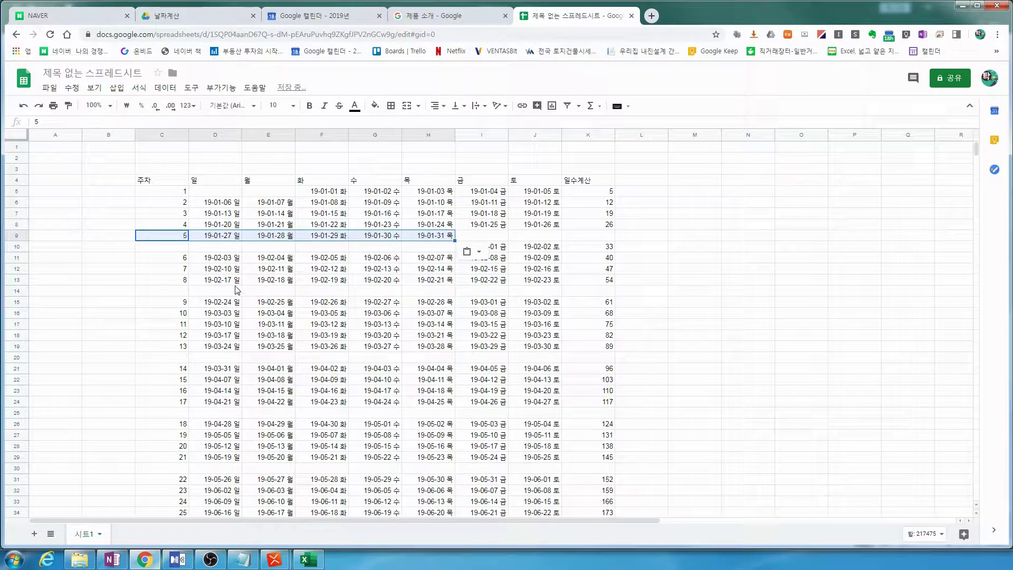
Move week number 9 and its February dates from C15:H15 into blank row 14, starting at C14
{"action": "left_click_drag", "start_coordinate": [182, 305], "coordinate": [429, 306]}
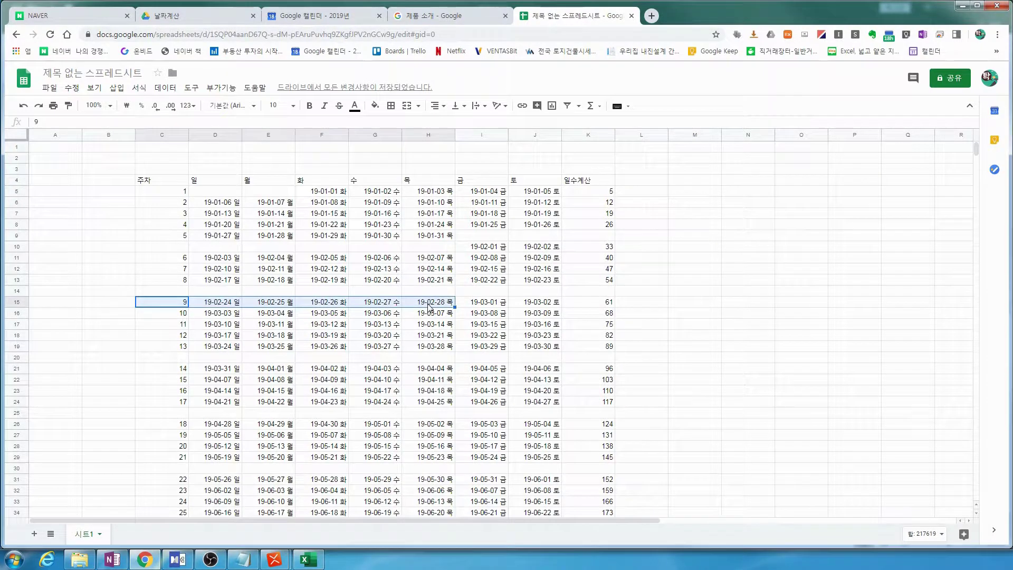
{"action": "key", "text": "ctrl+c"}
{"action": "left_click", "coordinate": [185, 292]}
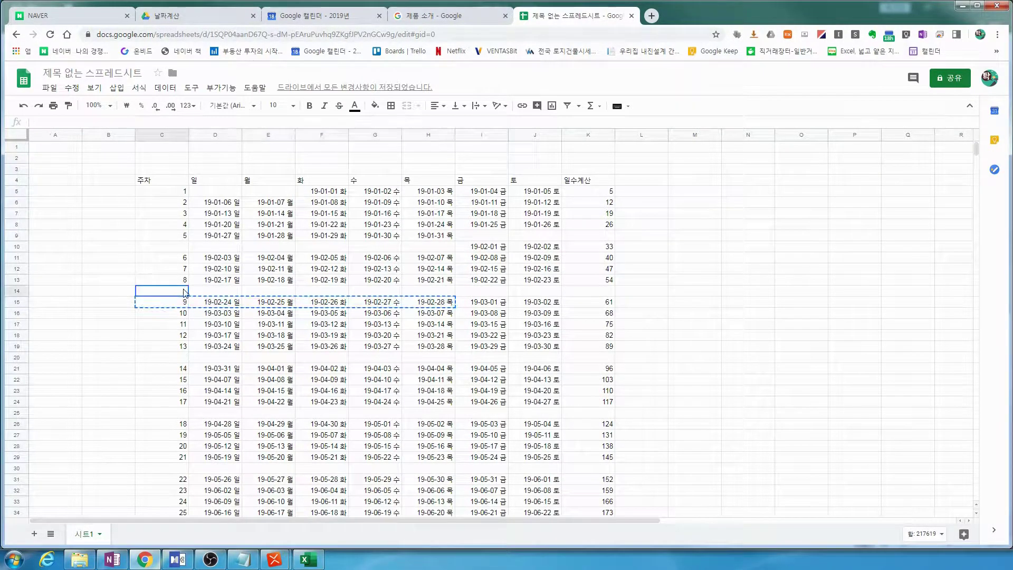
{"action": "key", "text": "ctrl+v"}
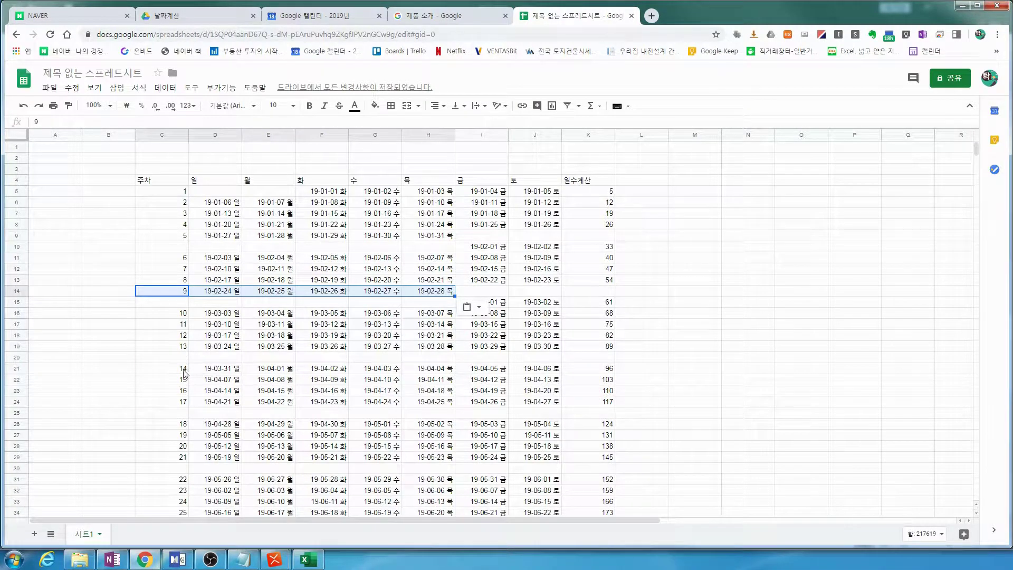
Move week number 14 and 19-03-31 from C21:D21 into blank row 20, starting at C20
{"action": "left_click", "coordinate": [184, 373]}
{"action": "left_click_drag", "start_coordinate": [210, 373], "coordinate": [233, 373]}
{"action": "key", "text": "ctrl+x"}
{"action": "left_click", "coordinate": [182, 358]}
{"action": "key", "text": "ctrl+v"}
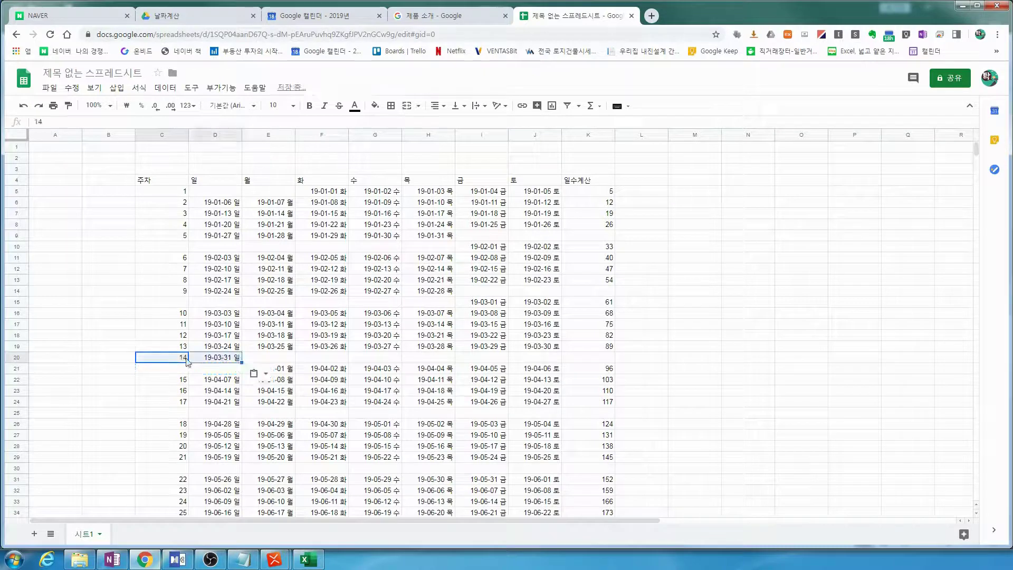
Move week number 18 and its April dates from C26:F26 into blank row 25, starting at C25
{"action": "scroll", "coordinate": [188, 362], "scroll_direction": "down", "scroll_amount": 3}
{"action": "left_click_drag", "start_coordinate": [187, 349], "coordinate": [334, 349]}
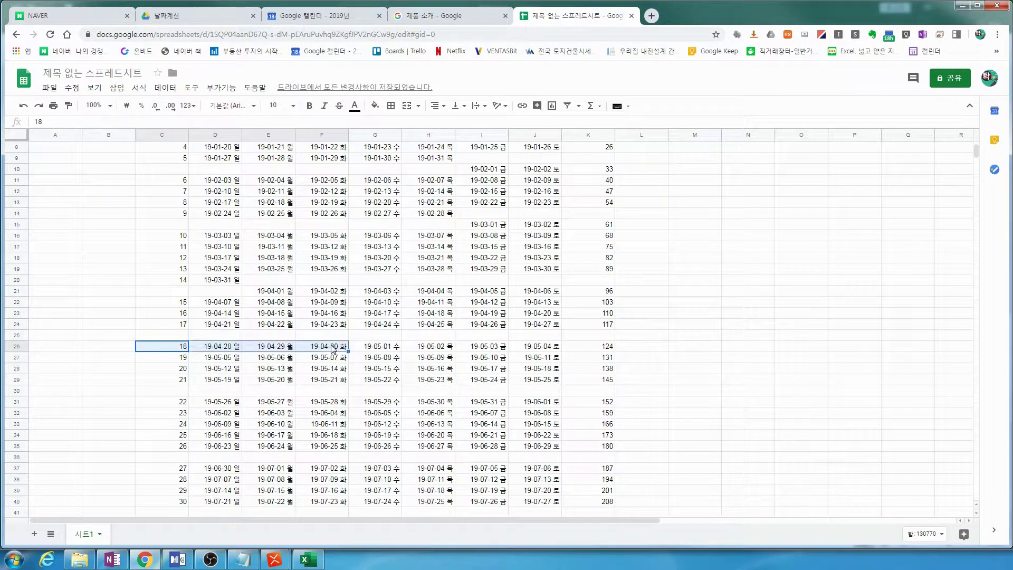
{"action": "key", "text": "ctrl+c"}
{"action": "left_click", "coordinate": [182, 335]}
{"action": "key", "text": "ctrl+v"}
Move week number 22 and its May dates from C31:I31 into blank row 30, starting at C30
{"action": "scroll", "coordinate": [196, 331], "scroll_direction": "down", "scroll_amount": 3}
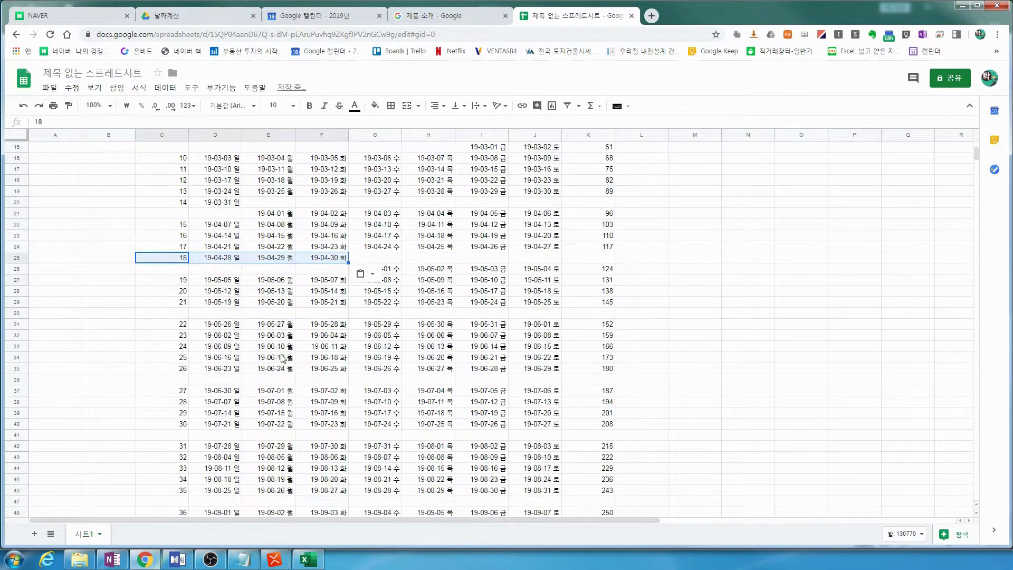
{"action": "left_click_drag", "start_coordinate": [185, 328], "coordinate": [480, 333]}
{"action": "key", "text": "ctrl+x"}
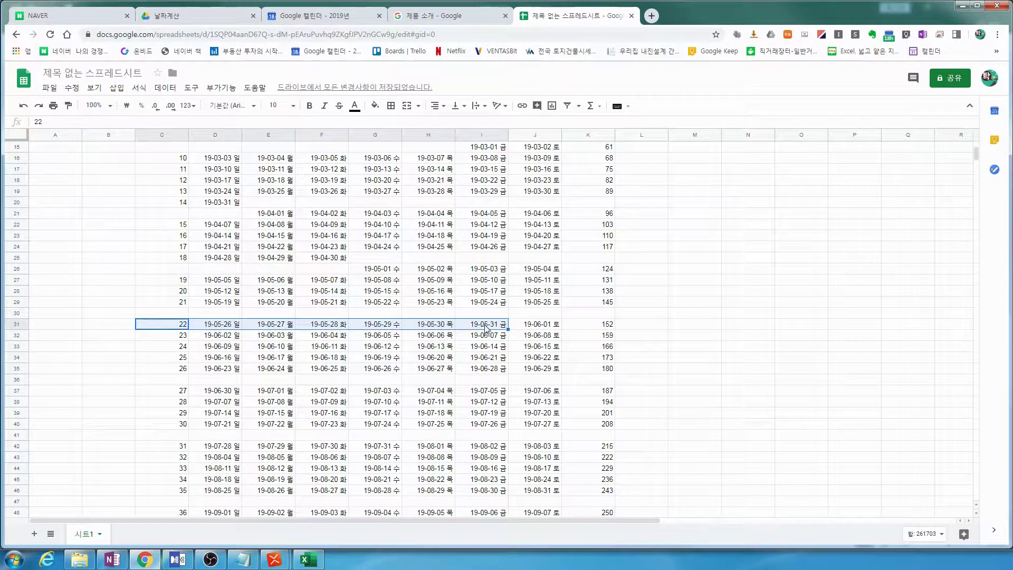
{"action": "left_click", "coordinate": [180, 313]}
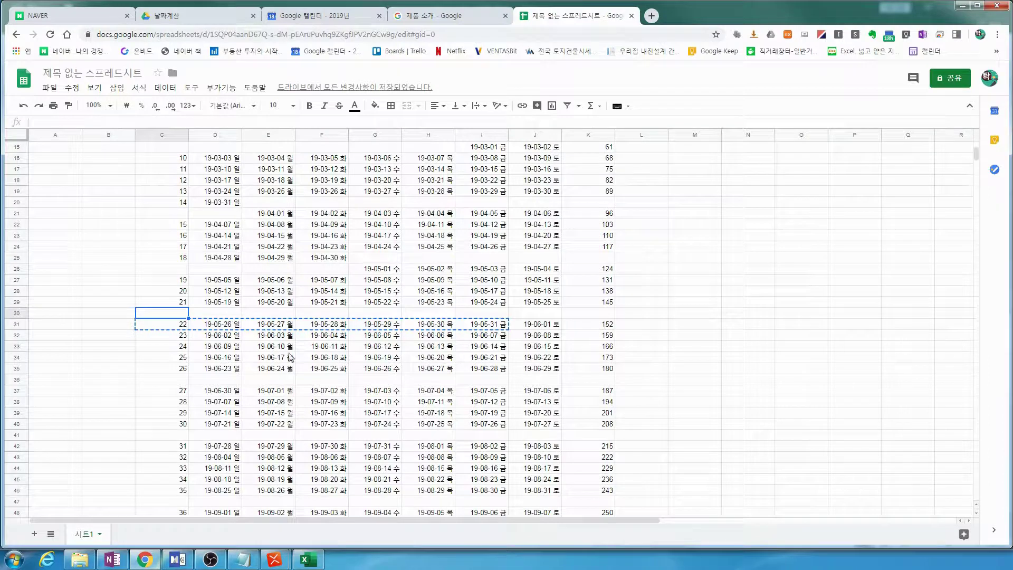
{"action": "key", "text": "ctrl+v"}
Move week number 27 and 19-06-30 from C37:D37 into blank row 36, starting at C36
{"action": "scroll", "coordinate": [312, 329], "scroll_direction": "down", "scroll_amount": 2}
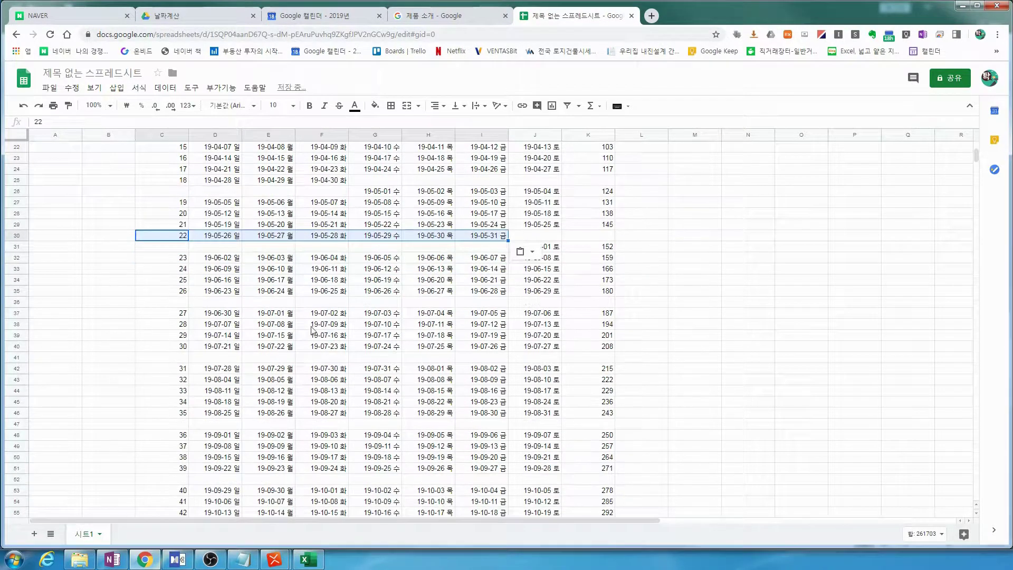
{"action": "left_click", "coordinate": [185, 315]}
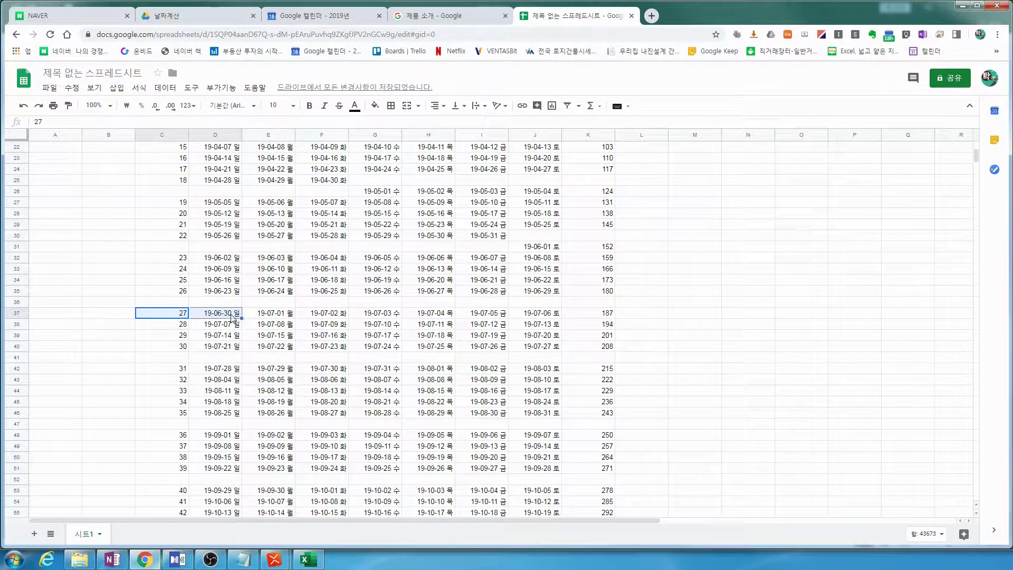
{"action": "left_click", "coordinate": [185, 303]}
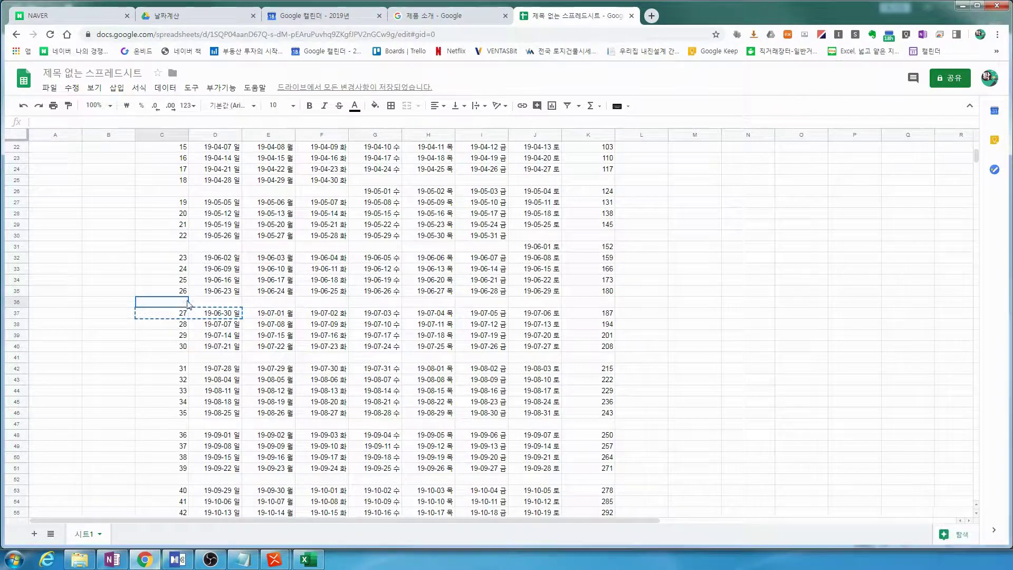
{"action": "key", "text": "ctrl+v"}
Move week number 31 and its July dates from C42:G42 into blank row 41, starting at C41
{"action": "scroll", "coordinate": [285, 342], "scroll_direction": "down", "scroll_amount": 2}
{"action": "scroll", "coordinate": [285, 342], "scroll_direction": "down", "scroll_amount": 2}
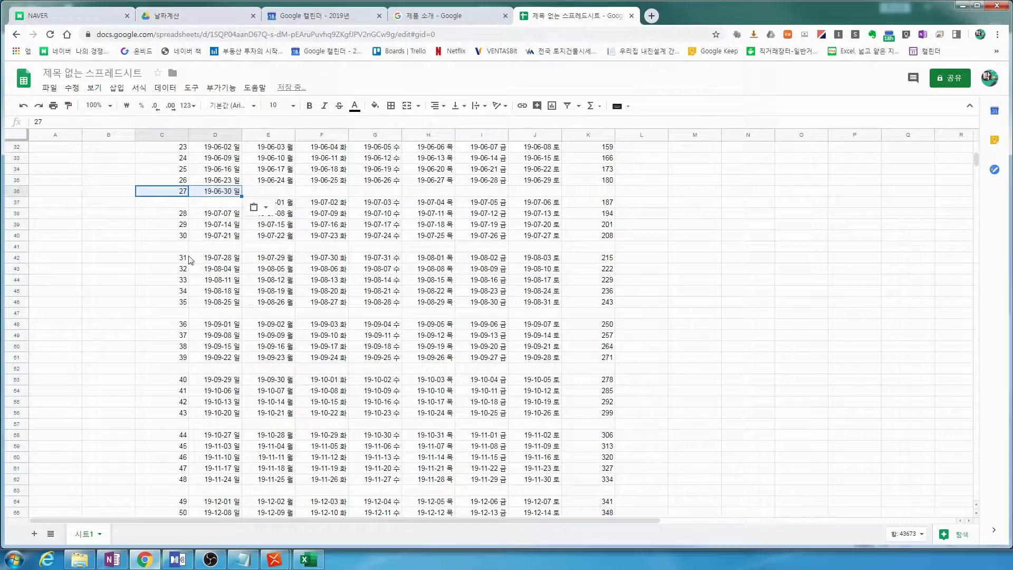
{"action": "left_click_drag", "start_coordinate": [183, 262], "coordinate": [377, 260]}
{"action": "key", "text": "ctrl+c"}
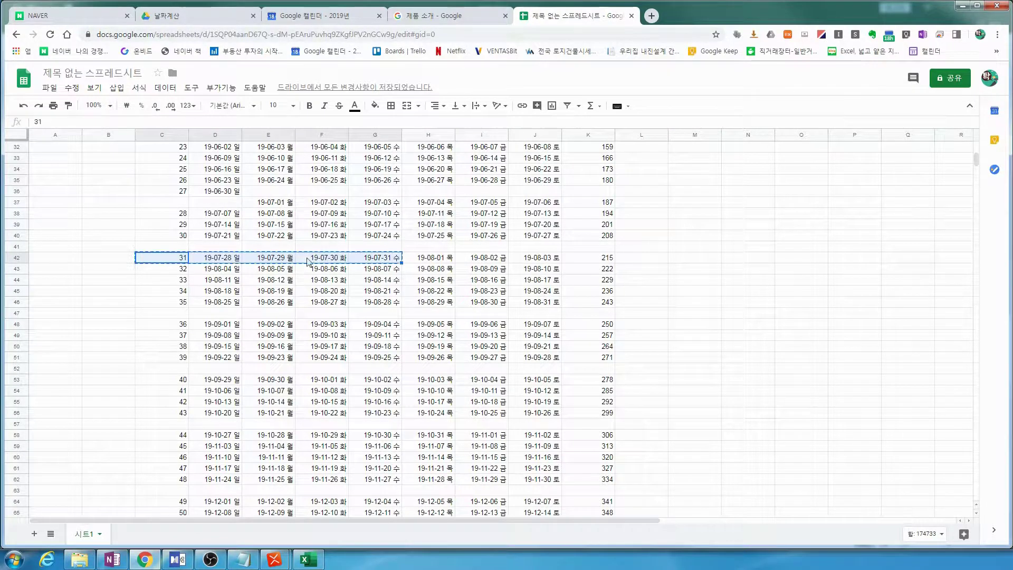
{"action": "left_click", "coordinate": [184, 245]}
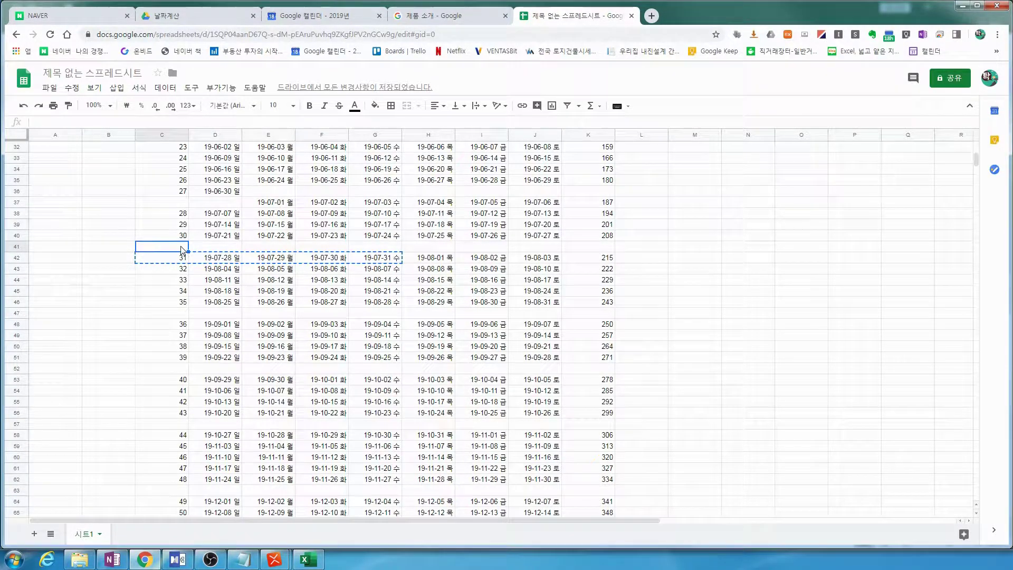
{"action": "key", "text": "ctrl+v"}
Move week number 40 and its September dates from C53:E53 into blank row 52, starting at C52
{"action": "scroll", "coordinate": [236, 290], "scroll_direction": "down", "scroll_amount": 1}
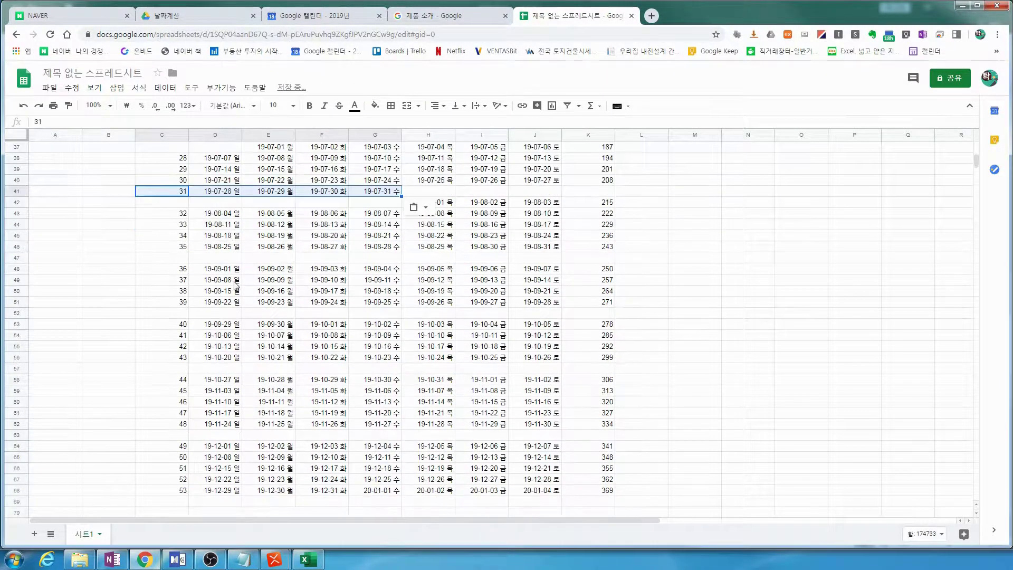
{"action": "left_click", "coordinate": [186, 270]}
{"action": "left_click", "coordinate": [237, 269], "text": "shift"}
{"action": "scroll", "coordinate": [267, 261], "scroll_direction": "down", "scroll_amount": 1}
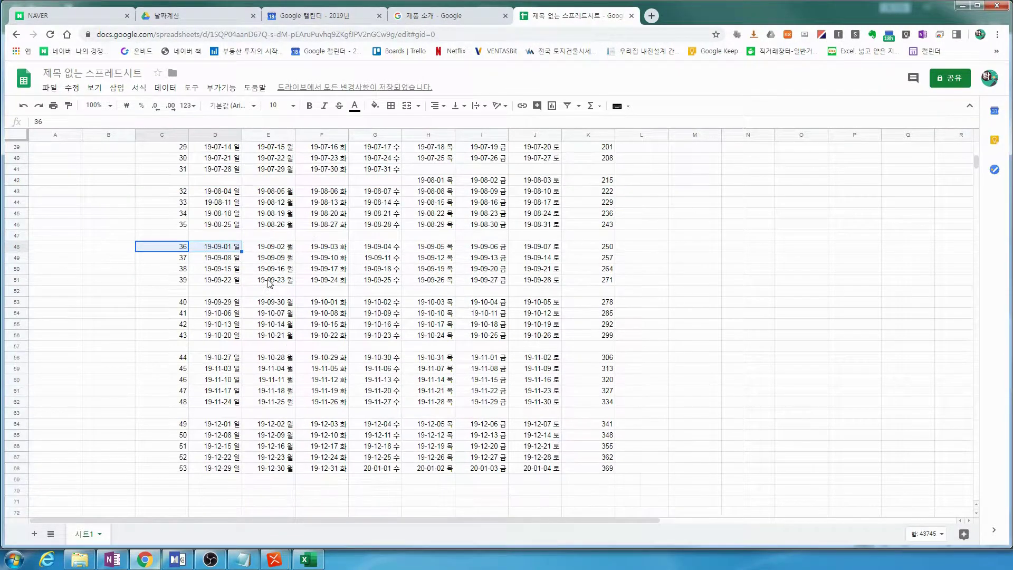
{"action": "scroll", "coordinate": [240, 287], "scroll_direction": "down", "scroll_amount": 1}
{"action": "left_click_drag", "start_coordinate": [191, 283], "coordinate": [285, 283]}
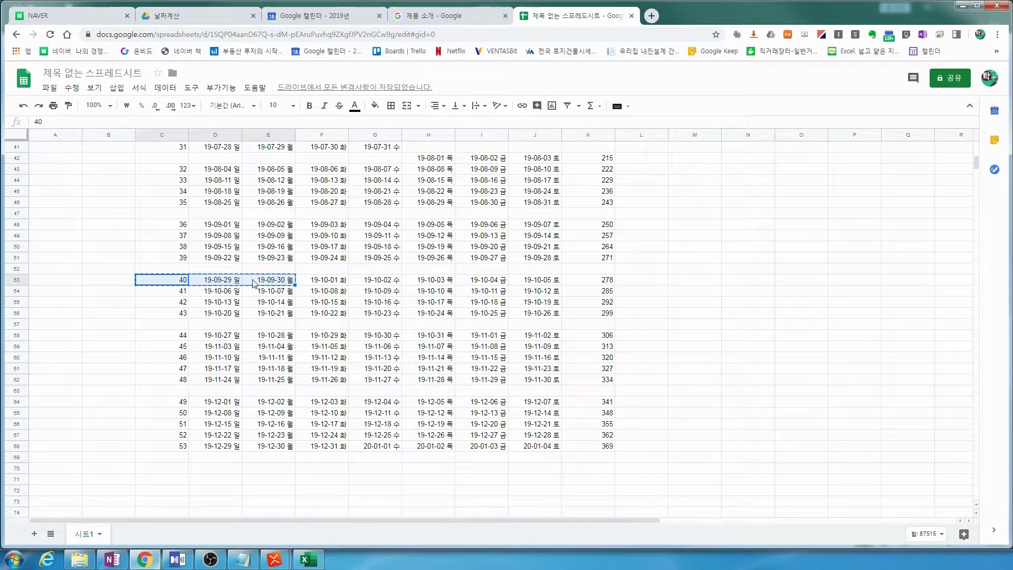
{"action": "left_click", "coordinate": [184, 272]}
{"action": "key", "text": "ctrl+v"}
Move week number 44 and its October dates from C58:H58 into blank row 57, starting at C57
{"action": "scroll", "coordinate": [211, 280], "scroll_direction": "down", "scroll_amount": 2}
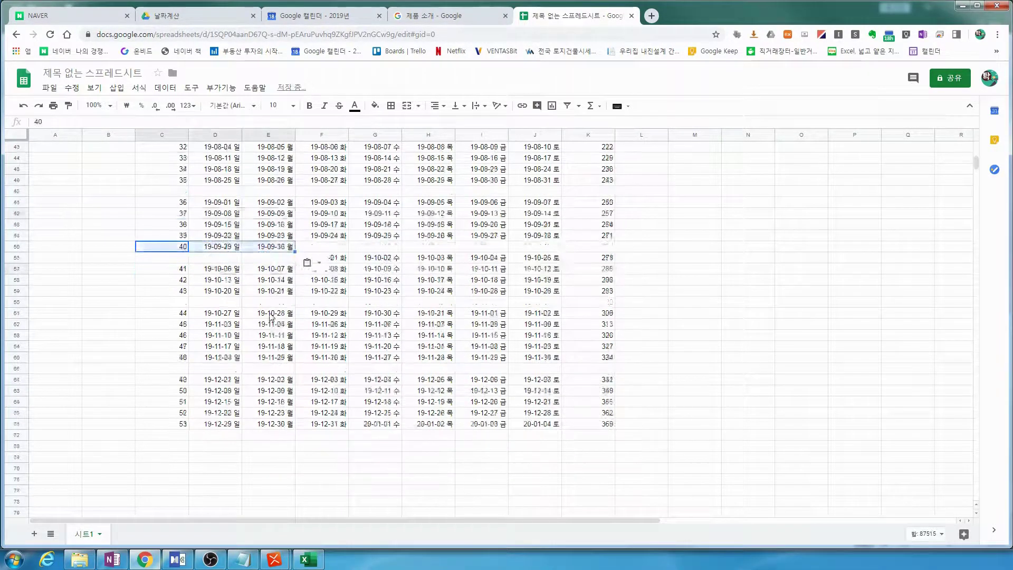
{"action": "left_click_drag", "start_coordinate": [184, 286], "coordinate": [424, 282]}
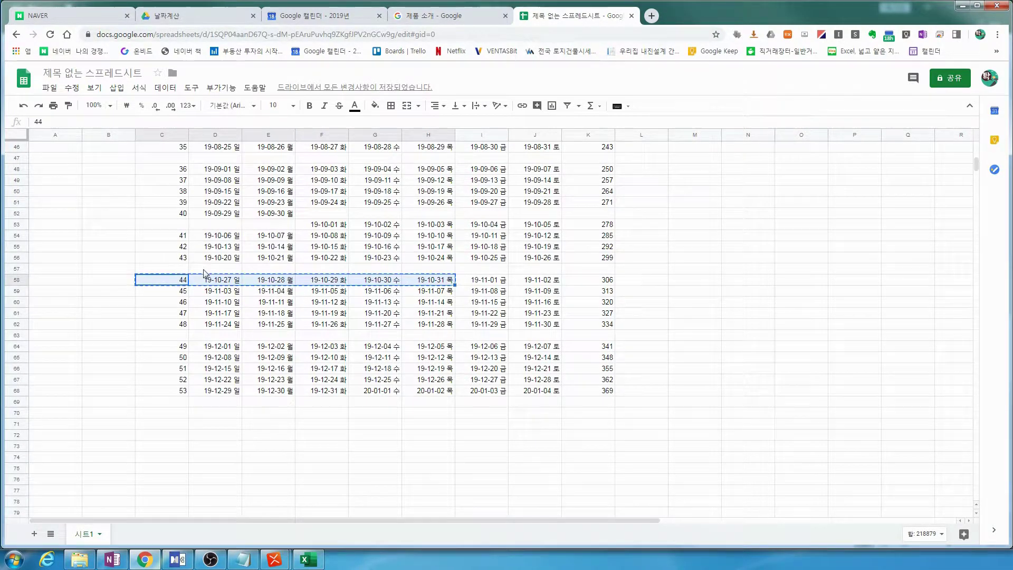
{"action": "key", "text": "ctrl+x"}
{"action": "left_click", "coordinate": [184, 270]}
{"action": "key", "text": "ctrl+v"}
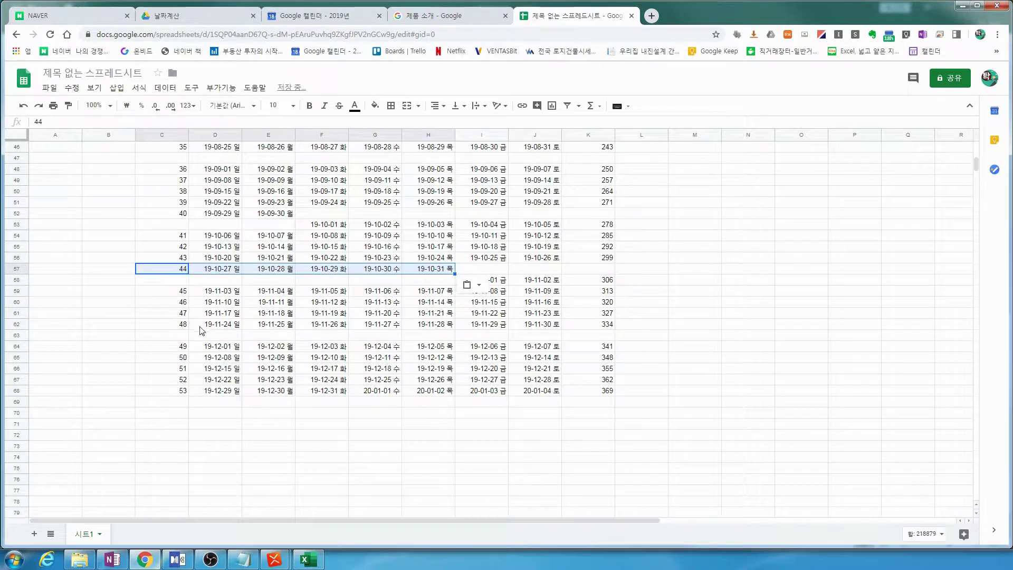
Review the whole calendar table from January to December, checking the week splits at the month boundaries and the day counts
{"action": "left_click", "coordinate": [184, 350]}
{"action": "left_click", "coordinate": [219, 344]}
{"action": "left_click", "coordinate": [233, 336]}
{"action": "left_click", "coordinate": [224, 293]}
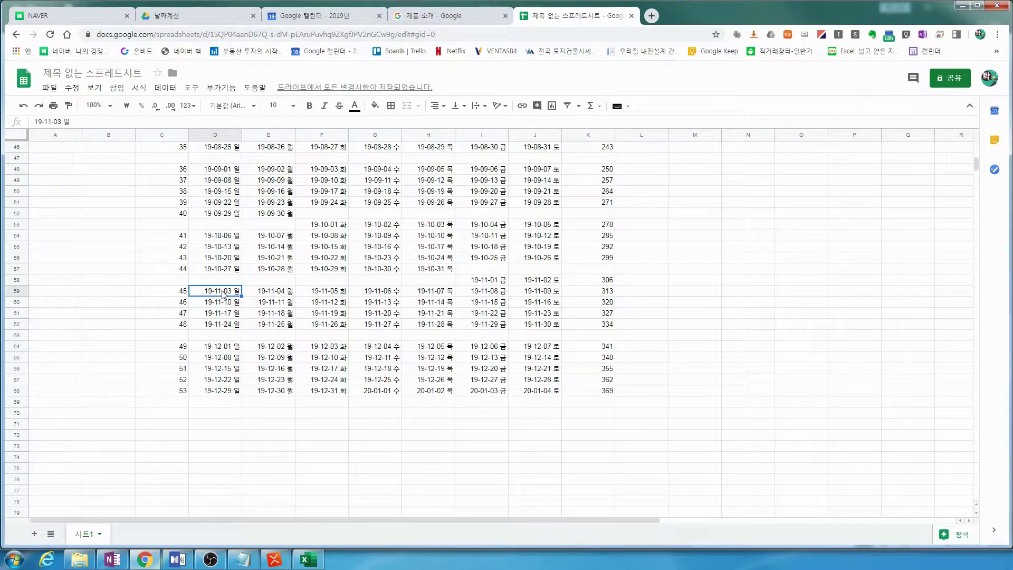
{"action": "left_click", "coordinate": [422, 368]}
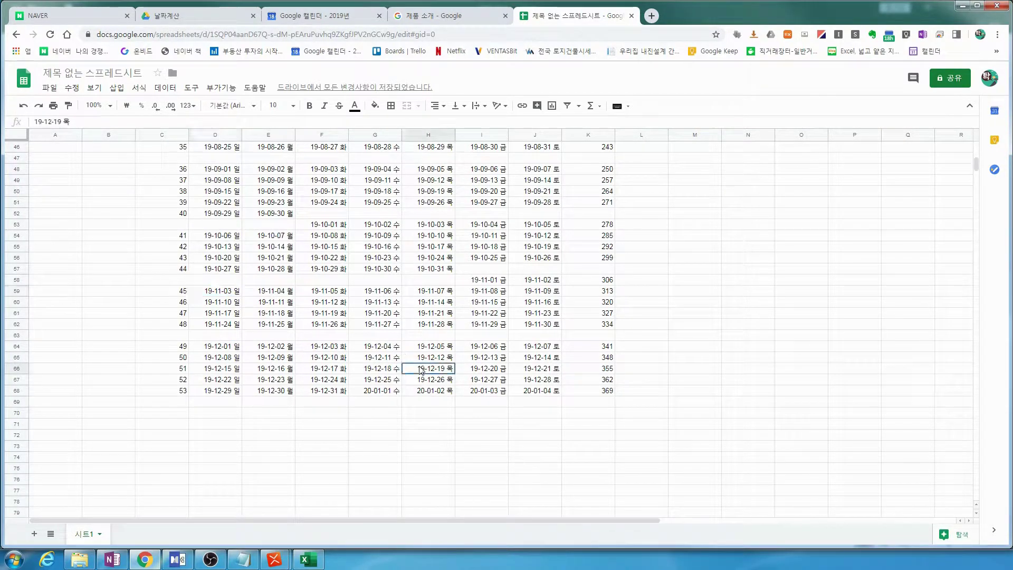
{"action": "scroll", "coordinate": [428, 368], "scroll_direction": "up", "scroll_amount": 7}
{"action": "scroll", "coordinate": [437, 368], "scroll_direction": "up", "scroll_amount": 8}
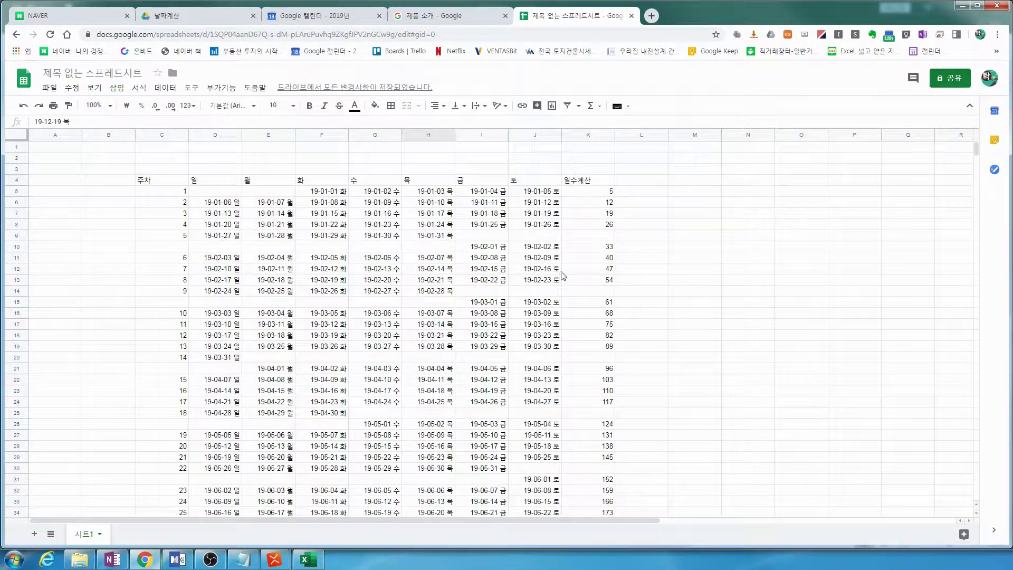
{"action": "scroll", "coordinate": [525, 278], "scroll_direction": "down", "scroll_amount": 4}
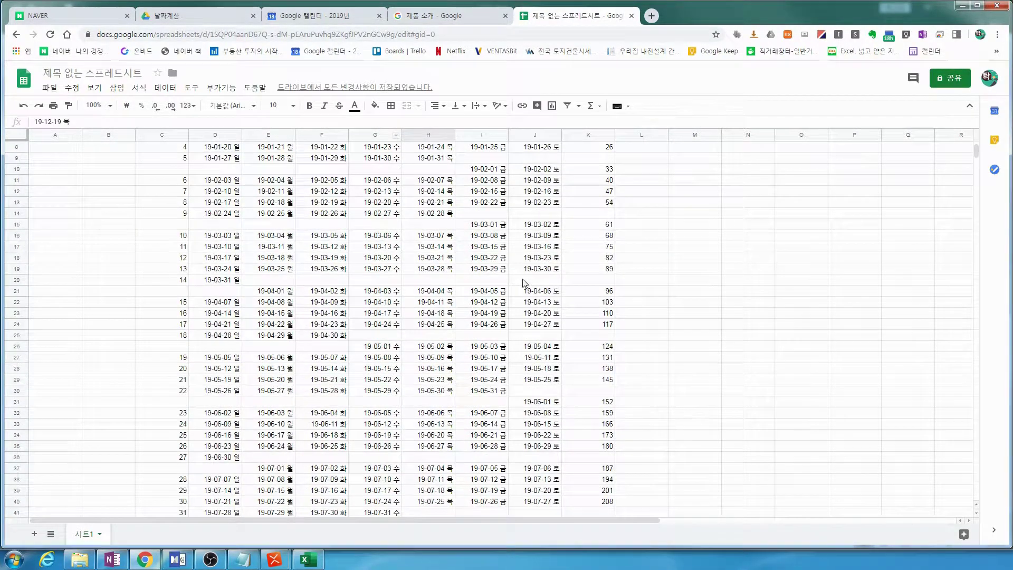
{"action": "scroll", "coordinate": [525, 283], "scroll_direction": "down", "scroll_amount": 7}
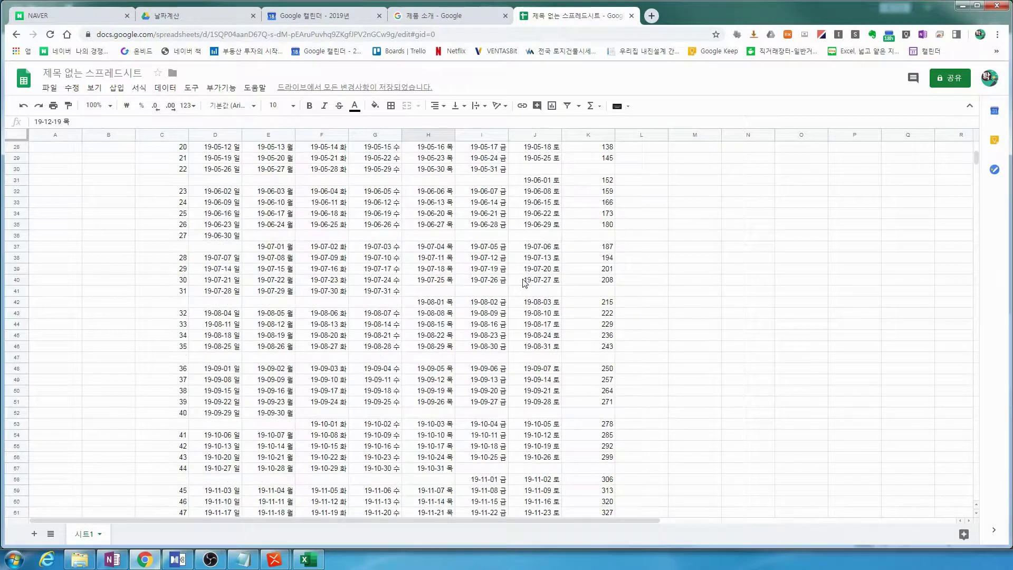
{"action": "scroll", "coordinate": [549, 422], "scroll_direction": "down", "scroll_amount": 1}
{"action": "left_click", "coordinate": [546, 448]}
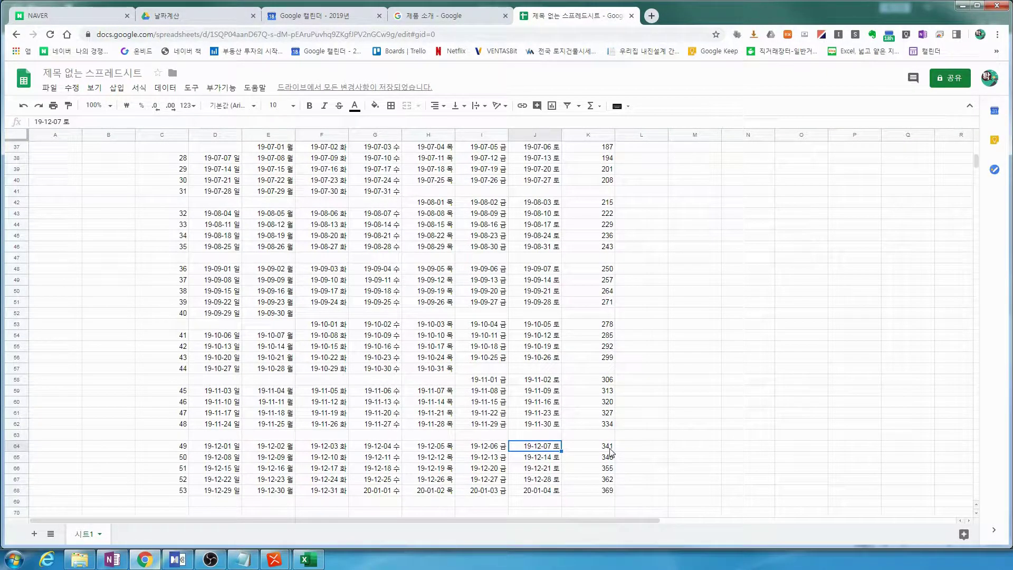
{"action": "left_click", "coordinate": [297, 413]}
{"action": "scroll", "coordinate": [297, 406], "scroll_direction": "up", "scroll_amount": 10}
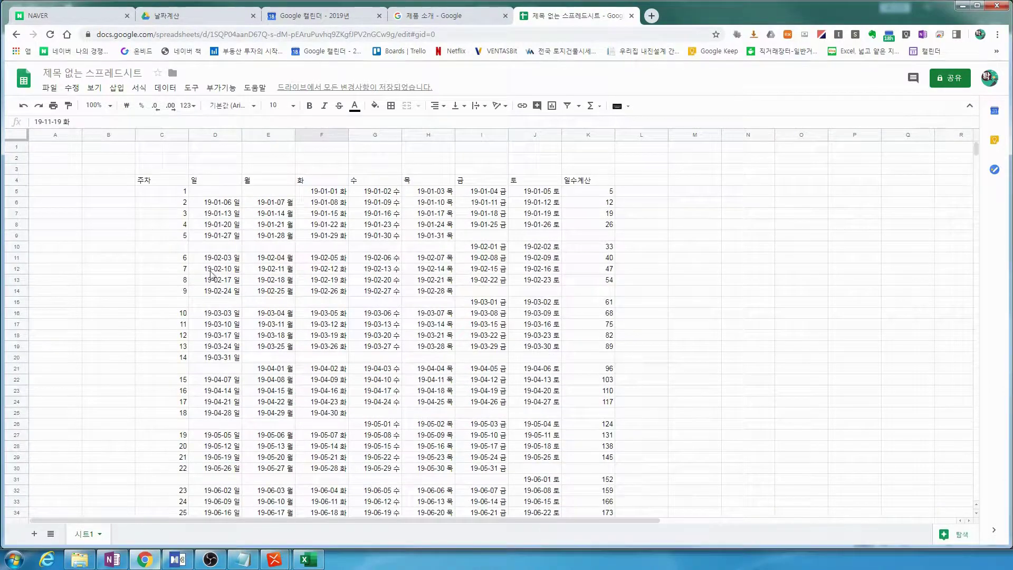
Copy the whole calendar table, C4:K68 including its header row, and switch to OneNote
{"action": "left_click_drag", "start_coordinate": [164, 180], "coordinate": [583, 363]}
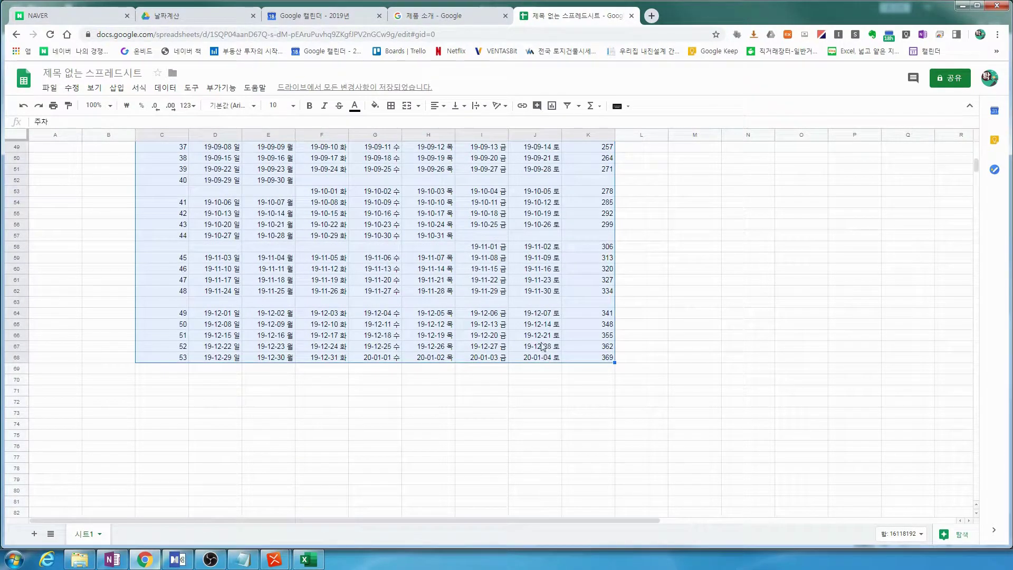
{"action": "key", "text": "ctrl+c"}
{"action": "left_click", "coordinate": [113, 559]}
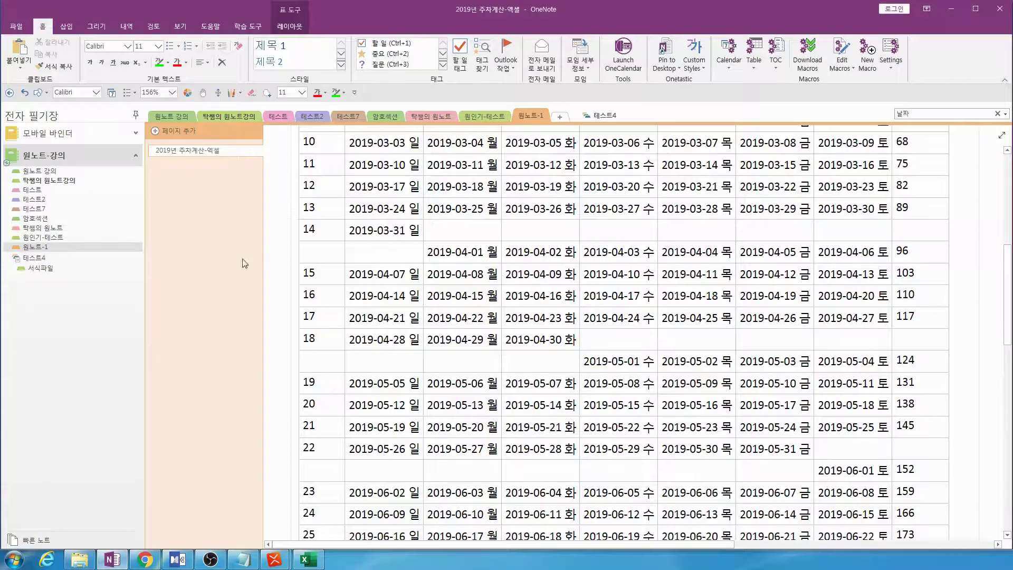
Add a new page to the current section and title it "2019년 주차계산-구글쎌"
{"action": "left_click", "coordinate": [199, 131]}
{"action": "type", "text": "2019"}
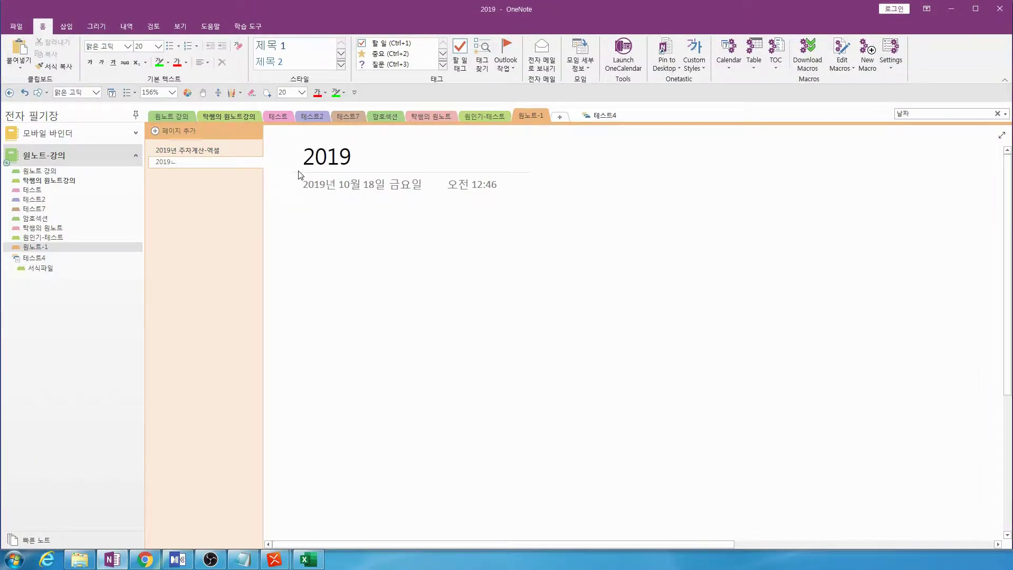
{"action": "type", "text": "년 주차계샃"}
{"action": "key", "text": "BackSpace"}
{"action": "type", "text": "ㄴ-국"}
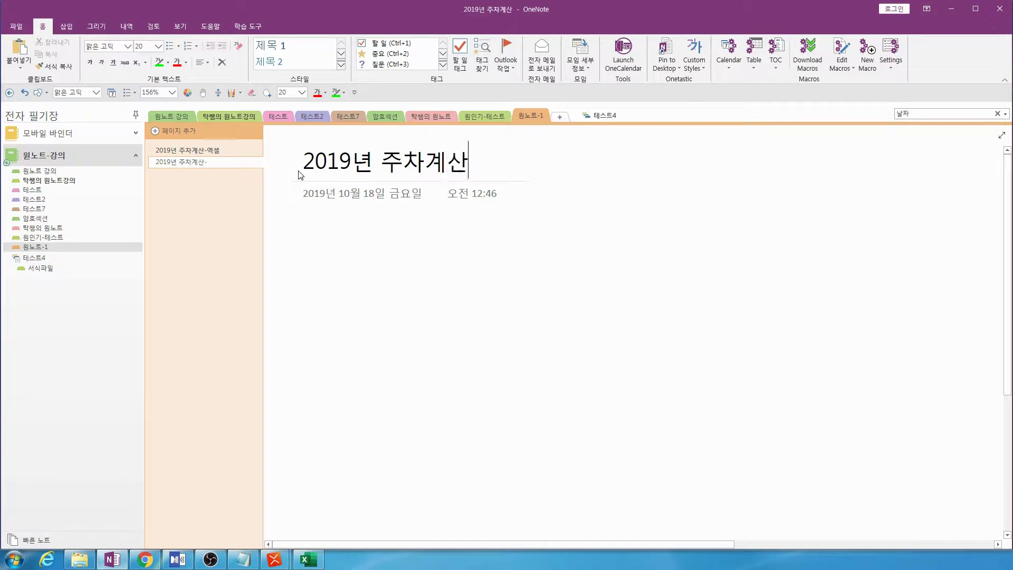
{"action": "type", "text": "ㅡㄹ셀"}
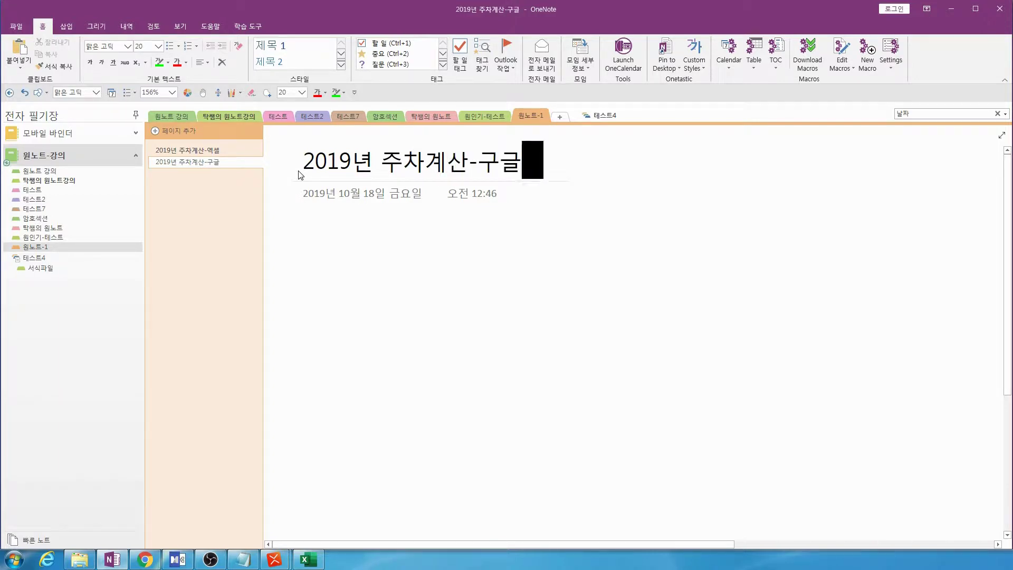
Paste the copied calendar table into the body of the new page and look over its rows
{"action": "key", "text": "Return"}
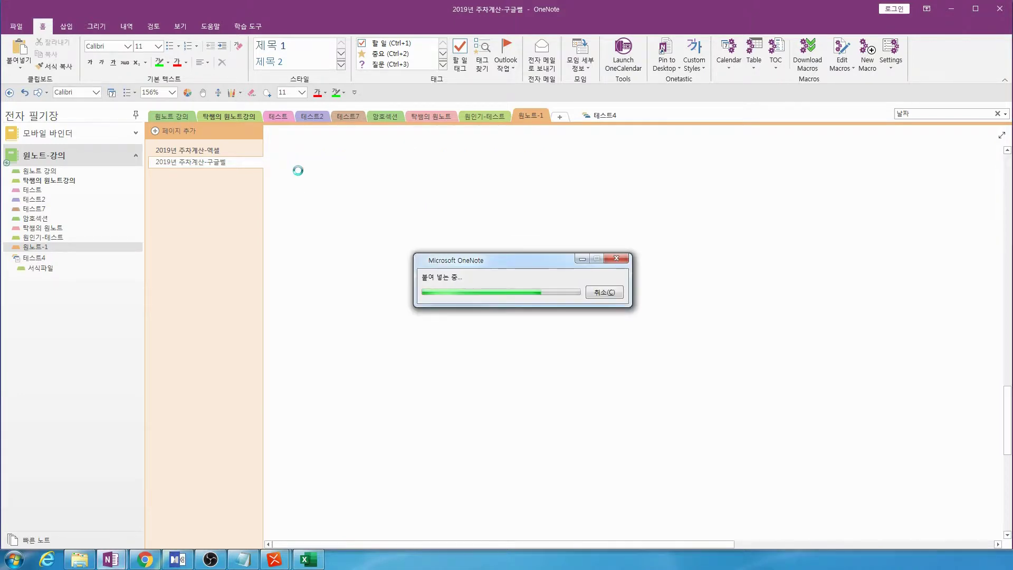
{"action": "scroll", "coordinate": [503, 213], "scroll_direction": "up", "scroll_amount": 9}
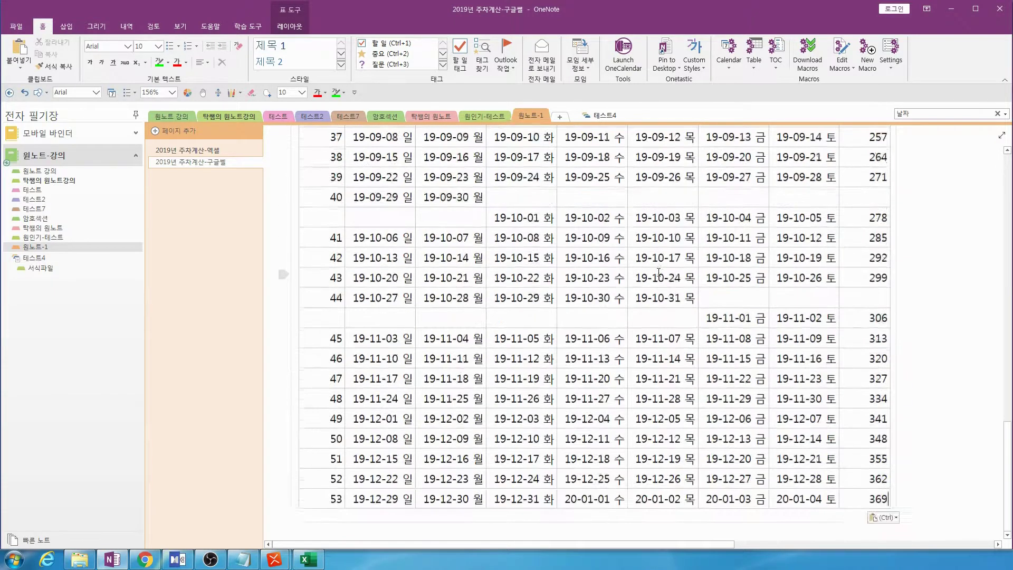
{"action": "scroll", "coordinate": [668, 265], "scroll_direction": "up", "scroll_amount": 2}
{"action": "scroll", "coordinate": [716, 340], "scroll_direction": "down", "scroll_amount": 5}
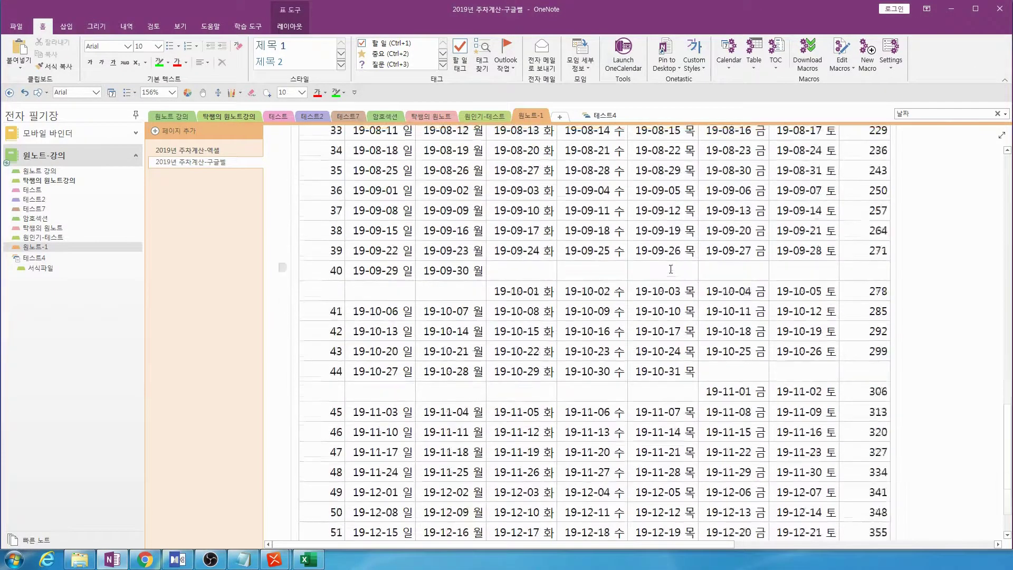
Change the pasted calendar table's paste option to merge formatting and look over the reformatted rows
{"action": "left_click", "coordinate": [896, 530]}
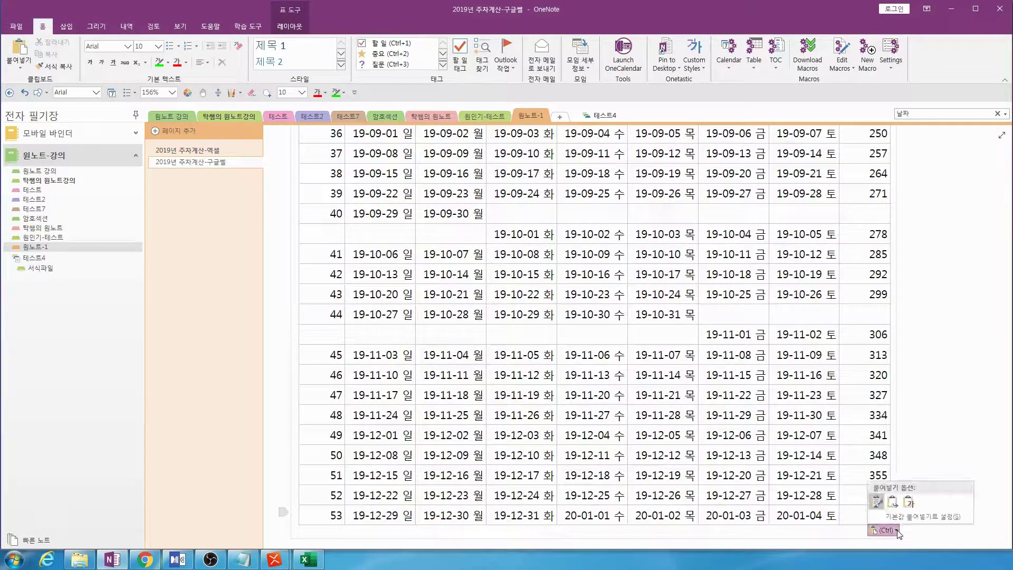
{"action": "left_click", "coordinate": [894, 503]}
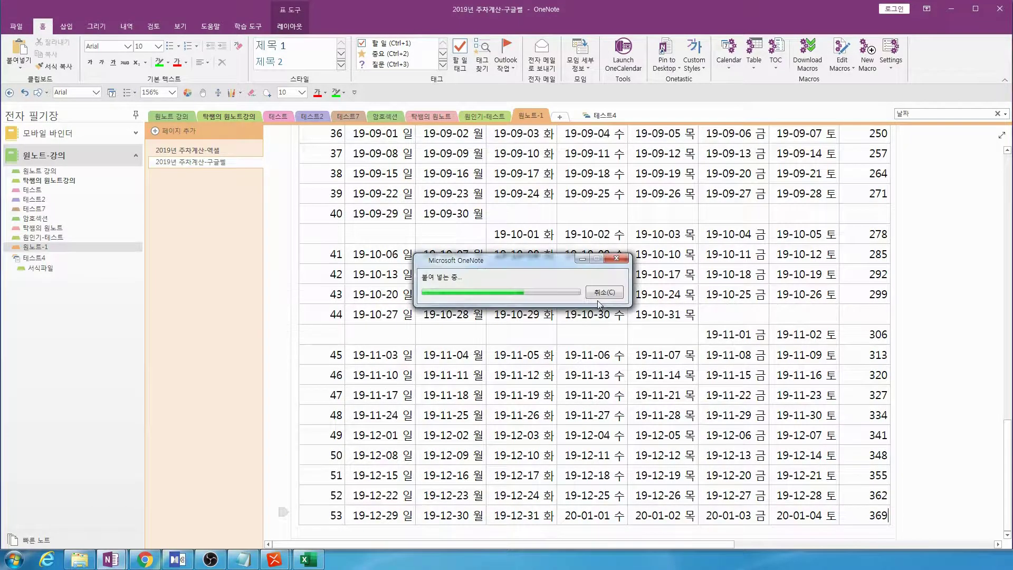
{"action": "scroll", "coordinate": [621, 293], "scroll_direction": "up", "scroll_amount": 20}
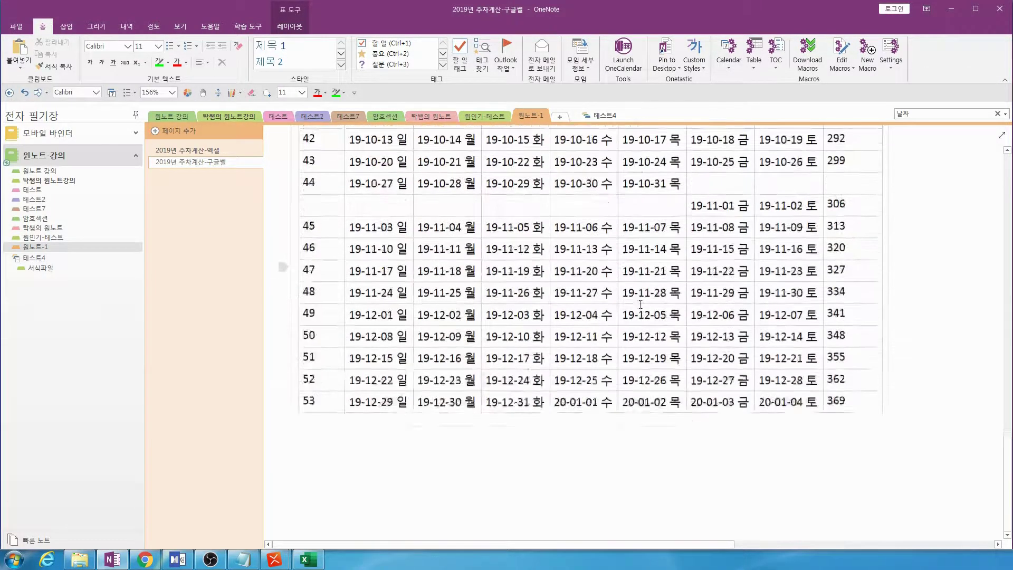
{"action": "scroll", "coordinate": [641, 307], "scroll_direction": "up", "scroll_amount": 7}
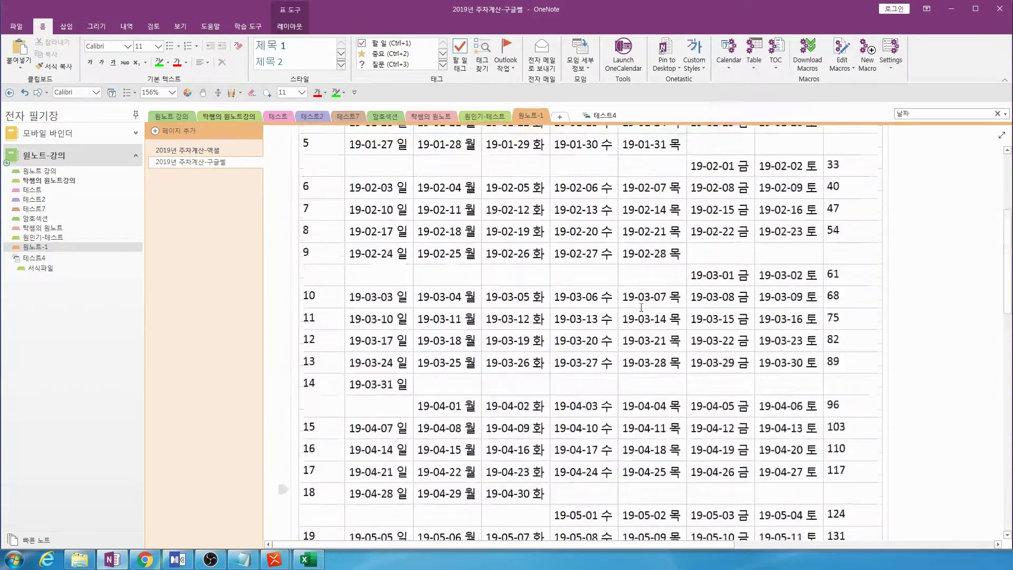
Insert a blank row above week 36 (19-09-01) to separate August from September
{"action": "scroll", "coordinate": [641, 310], "scroll_direction": "down", "scroll_amount": 3}
{"action": "scroll", "coordinate": [641, 312], "scroll_direction": "down", "scroll_amount": 8}
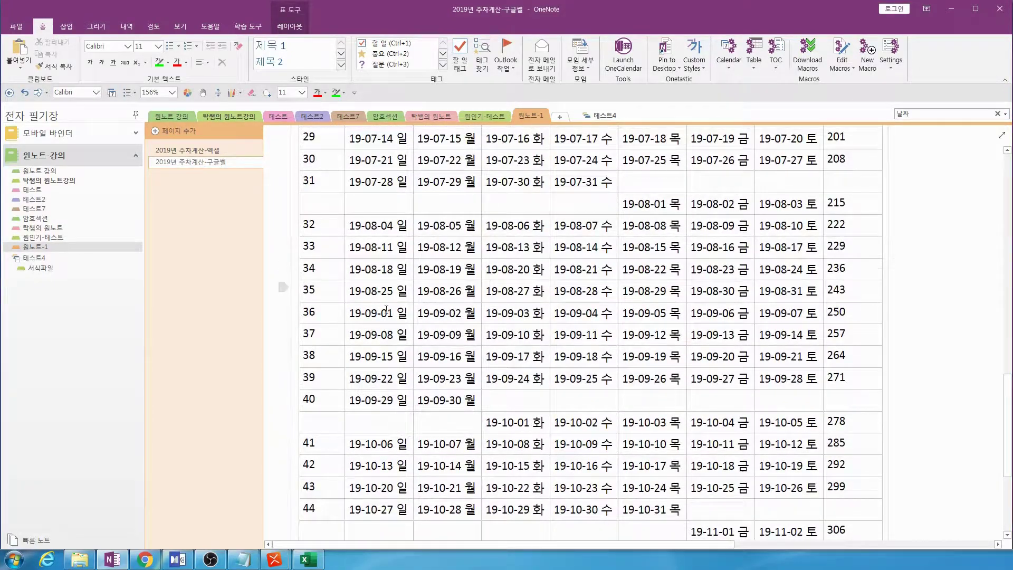
{"action": "left_click_drag", "start_coordinate": [314, 315], "coordinate": [848, 318]}
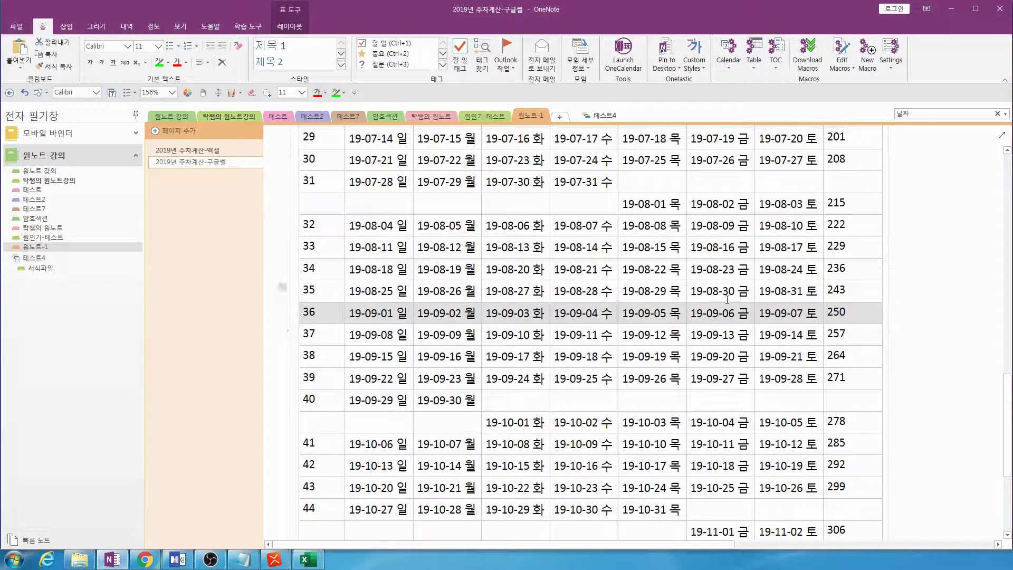
{"action": "right_click", "coordinate": [377, 312]}
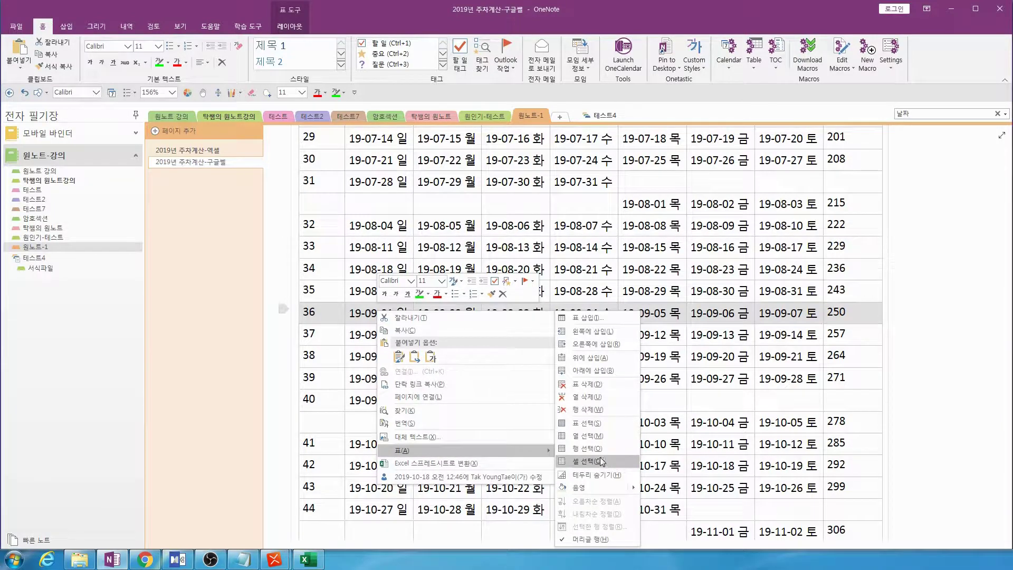
{"action": "left_click", "coordinate": [599, 360]}
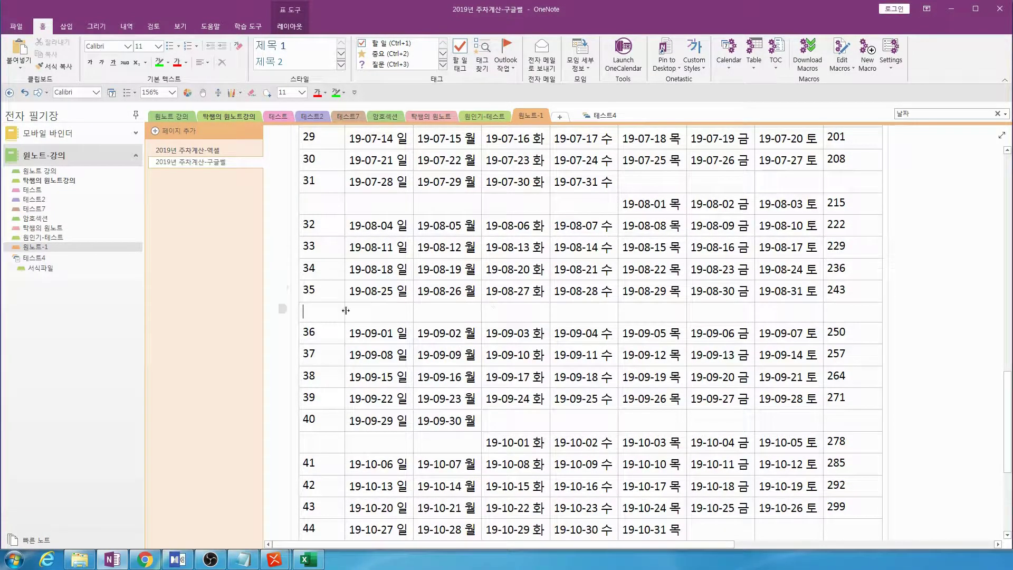
Insert a blank row above week 49 (19-12-01) to separate November from December
{"action": "scroll", "coordinate": [580, 311], "scroll_direction": "down", "scroll_amount": 5}
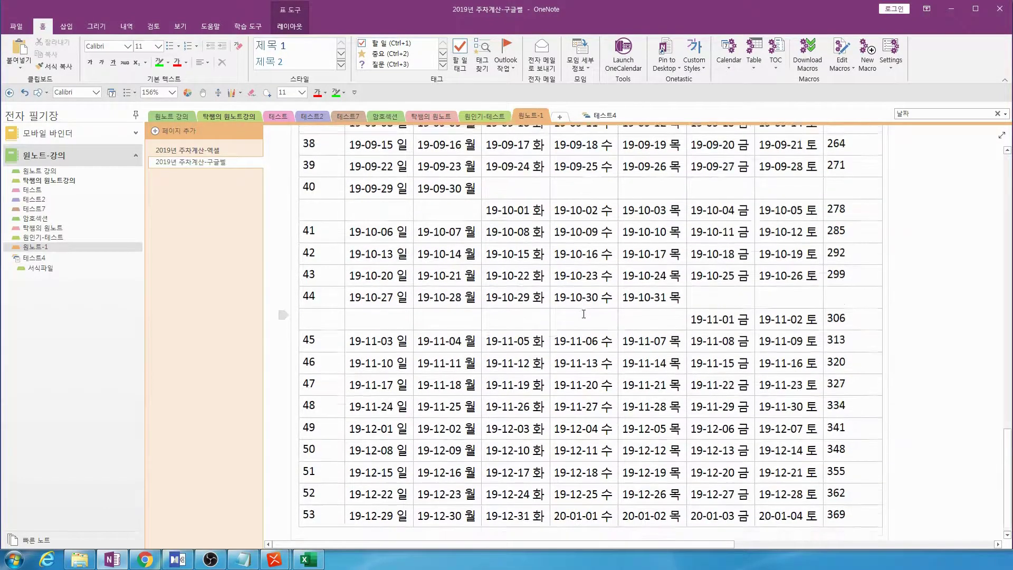
{"action": "left_click_drag", "start_coordinate": [335, 424], "coordinate": [839, 429]}
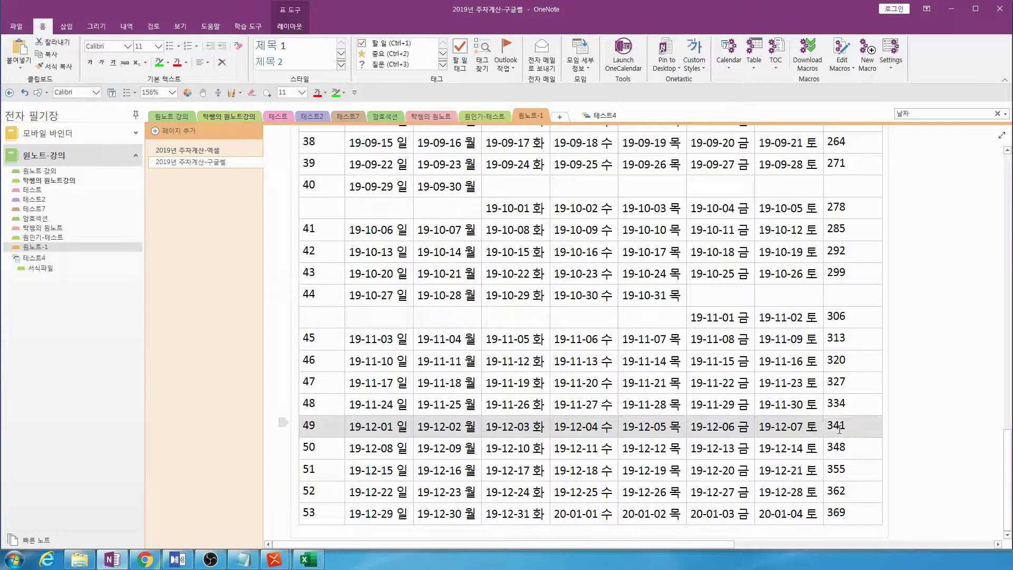
{"action": "right_click", "coordinate": [798, 428]}
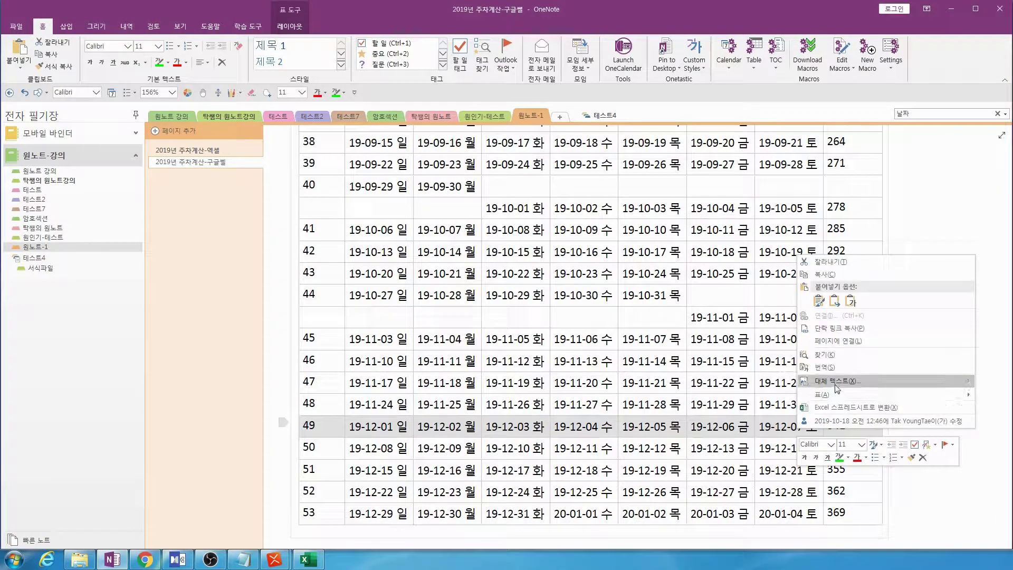
{"action": "mouse_move", "coordinate": [919, 396]}
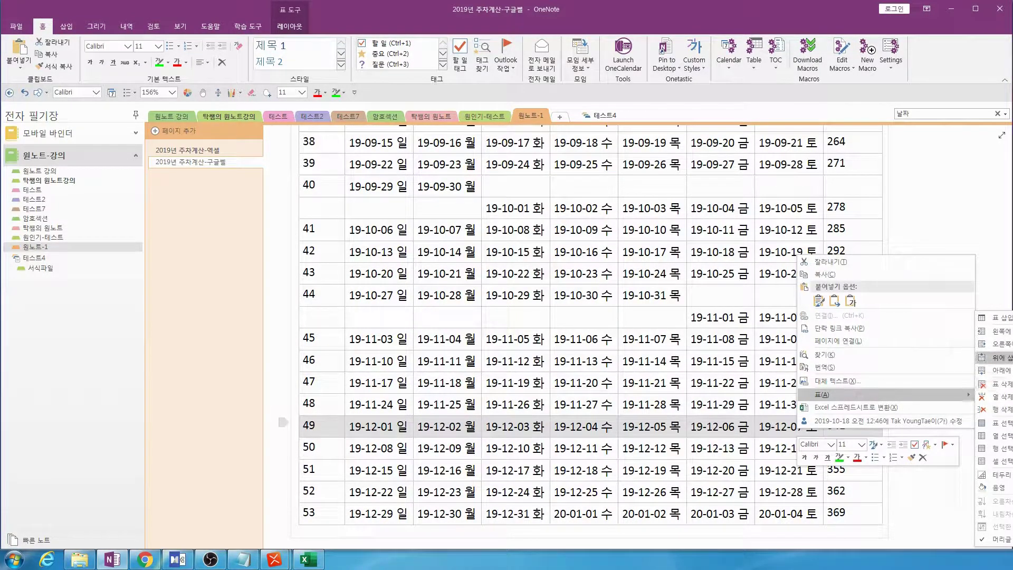
{"action": "left_click", "coordinate": [1005, 357]}
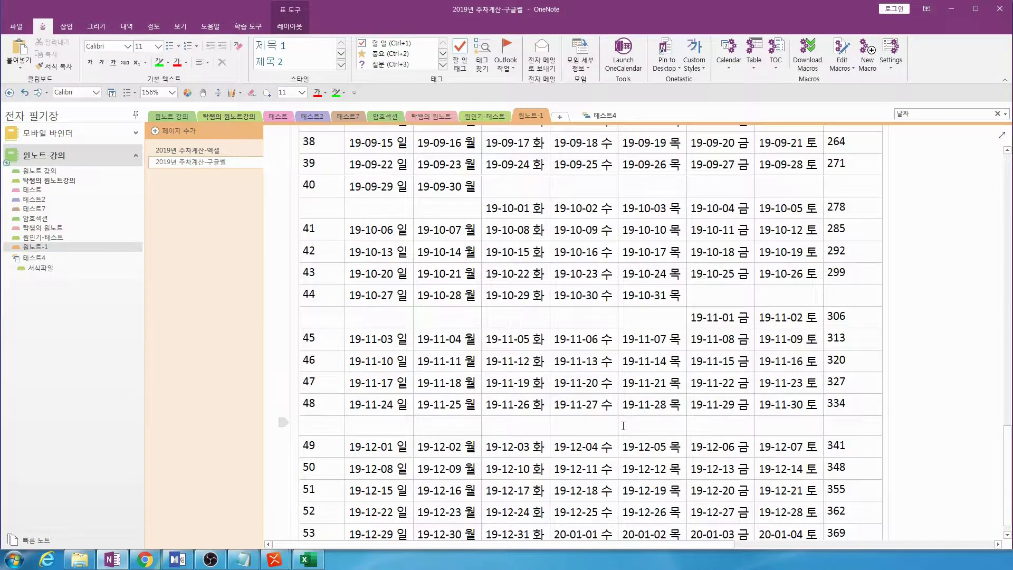
Review the calendar table from January onward, checking the row breaks at the month boundaries
{"action": "scroll", "coordinate": [634, 404], "scroll_direction": "up", "scroll_amount": 15}
{"action": "scroll", "coordinate": [463, 193], "scroll_direction": "down", "scroll_amount": 3}
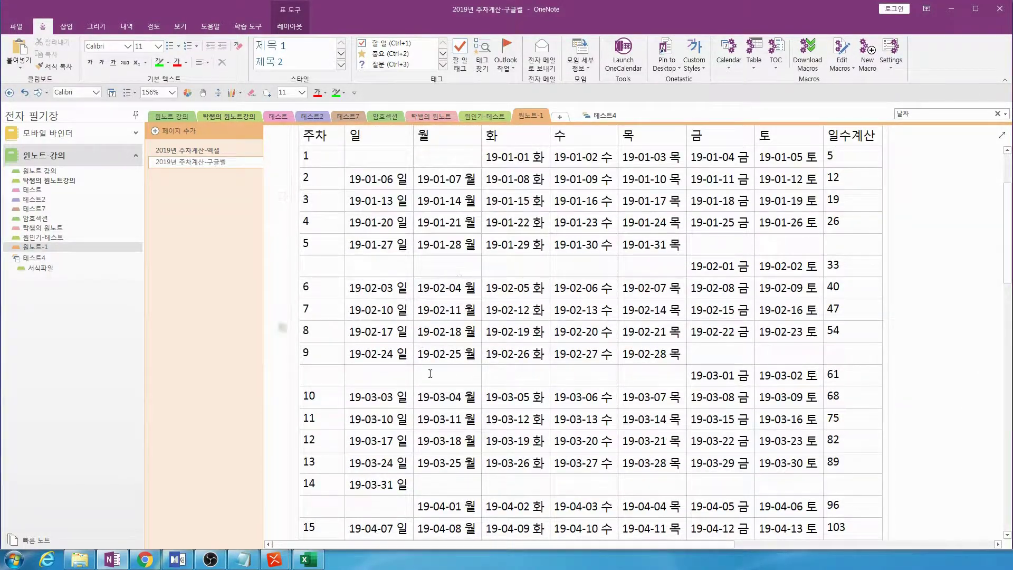
{"action": "scroll", "coordinate": [458, 333], "scroll_direction": "down", "scroll_amount": 12}
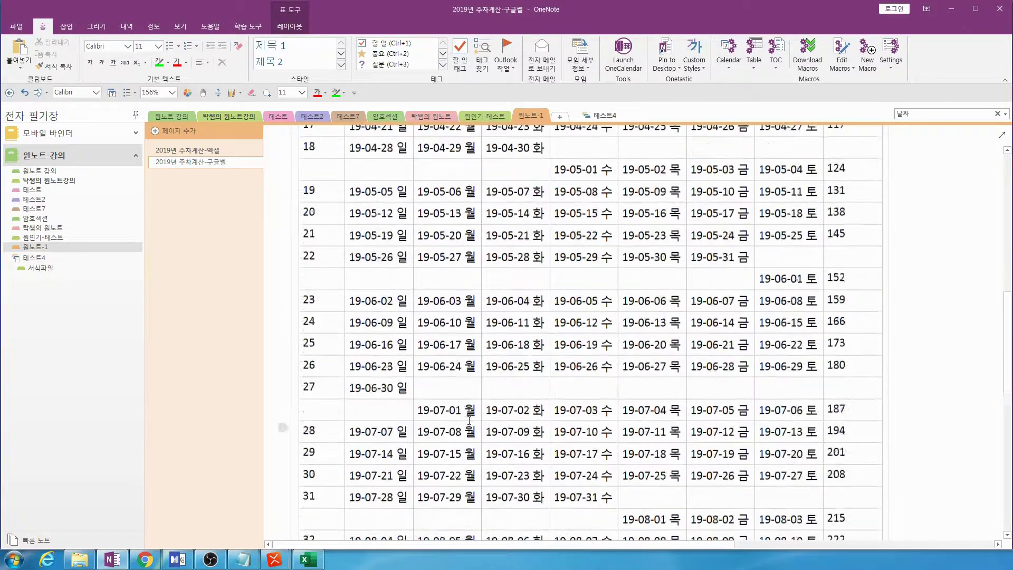